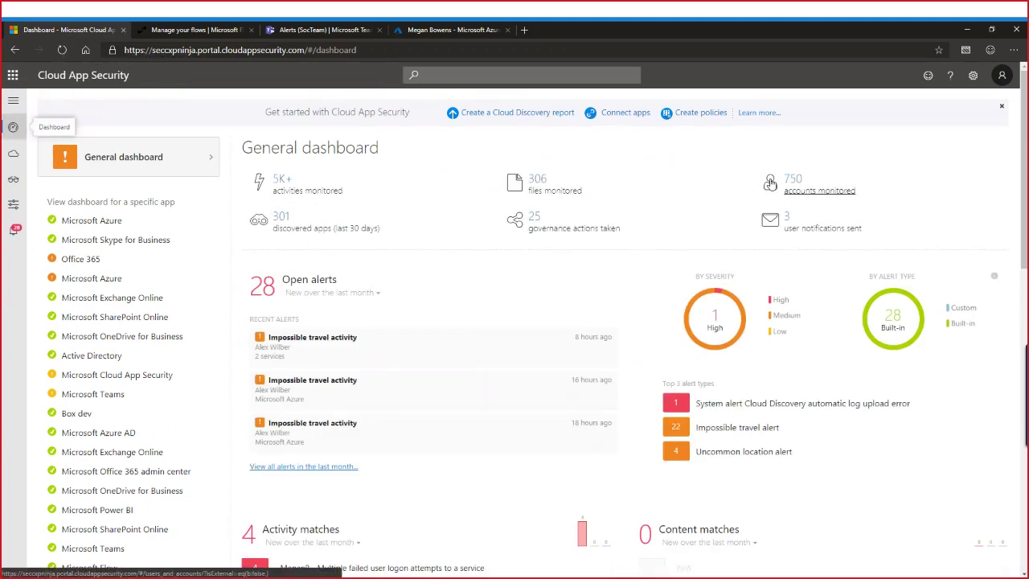
# Generate a new API token named "Flow-webinar" in the Cloud App Security security extensions
pyautogui.click(975, 78)
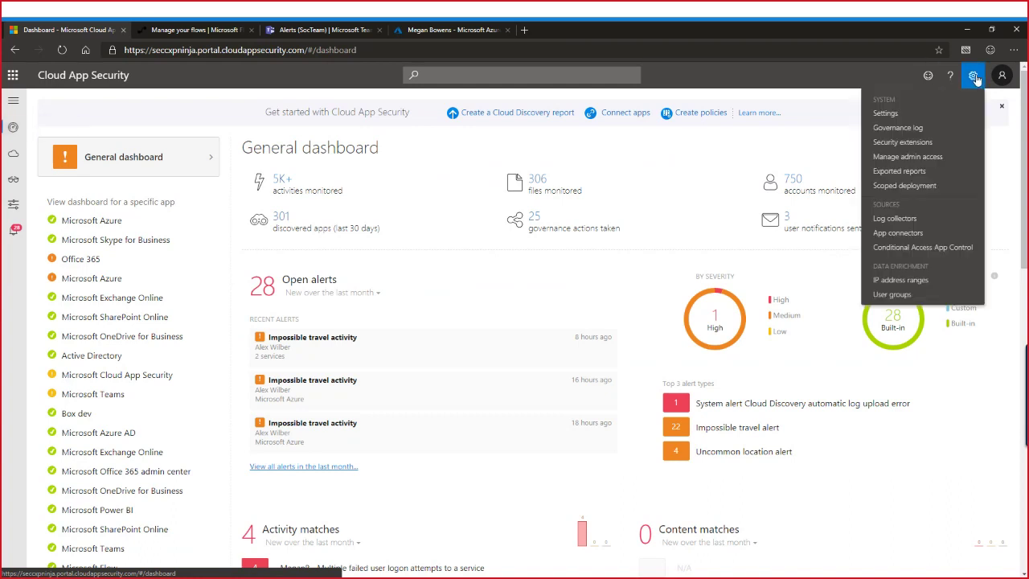
pyautogui.click(902, 142)
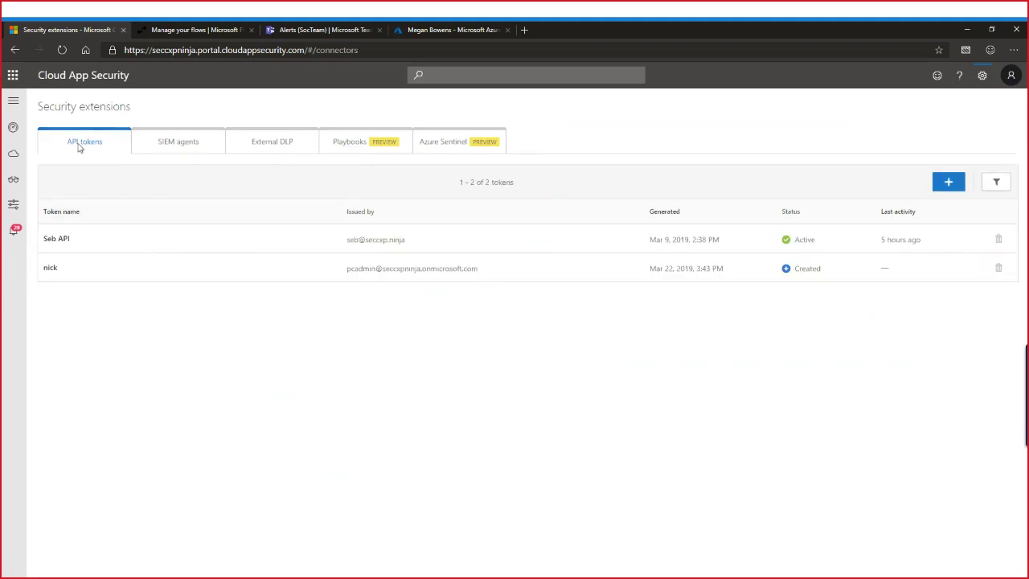
pyautogui.click(949, 184)
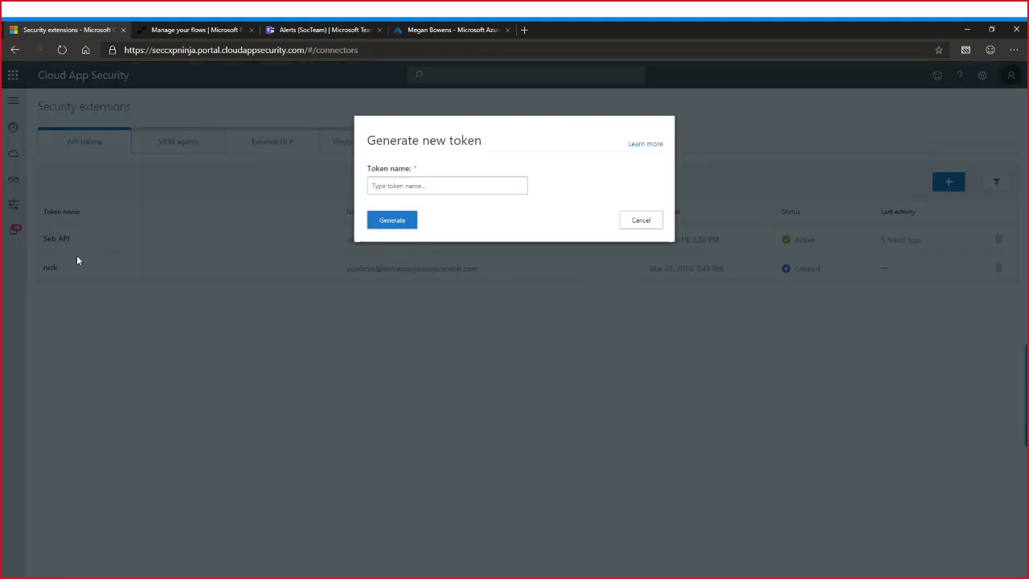
pyautogui.click(449, 185)
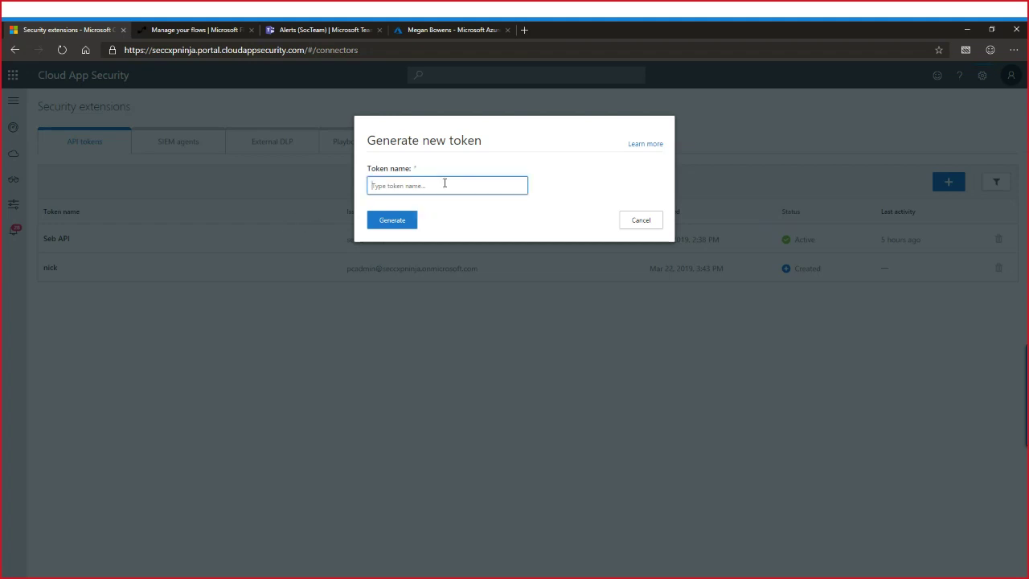
pyautogui.write('Flow-webinar')
pyautogui.click(388, 224)
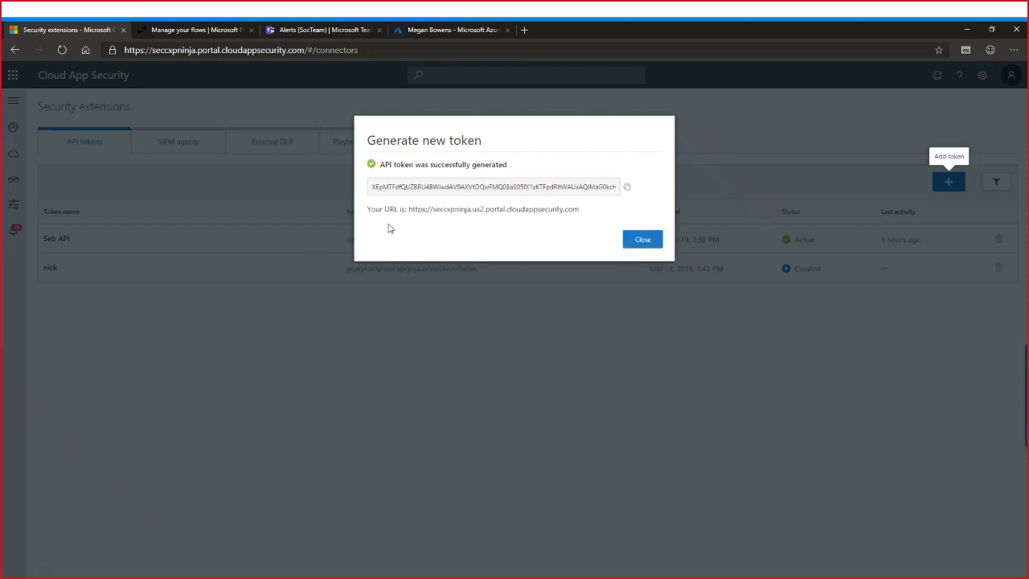
# Highlight the generated API token and its portal URL, and close the token dialog
pyautogui.moveTo(372, 189); pyautogui.dragTo(624, 191)
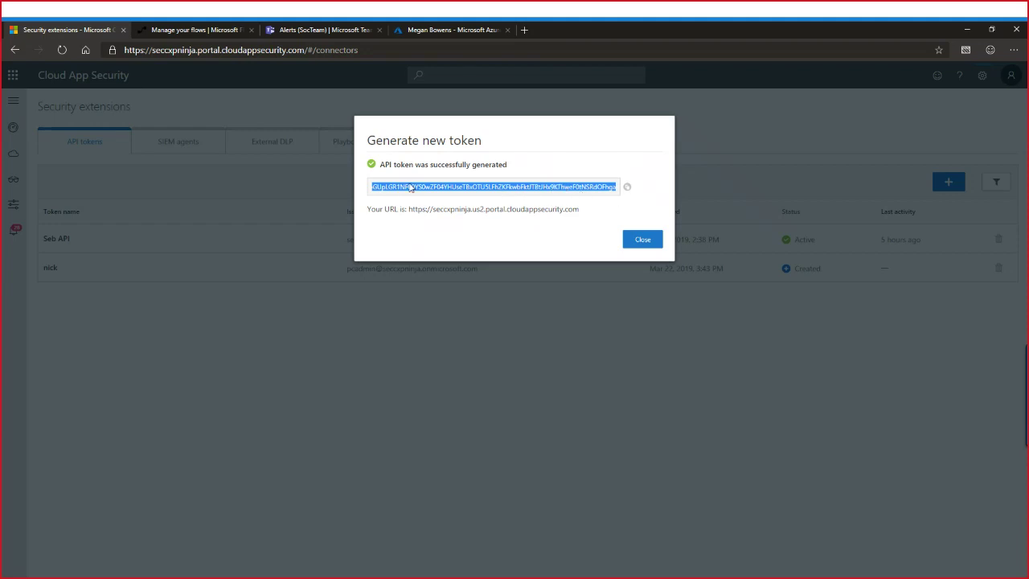
pyautogui.moveTo(404, 209); pyautogui.dragTo(585, 209)
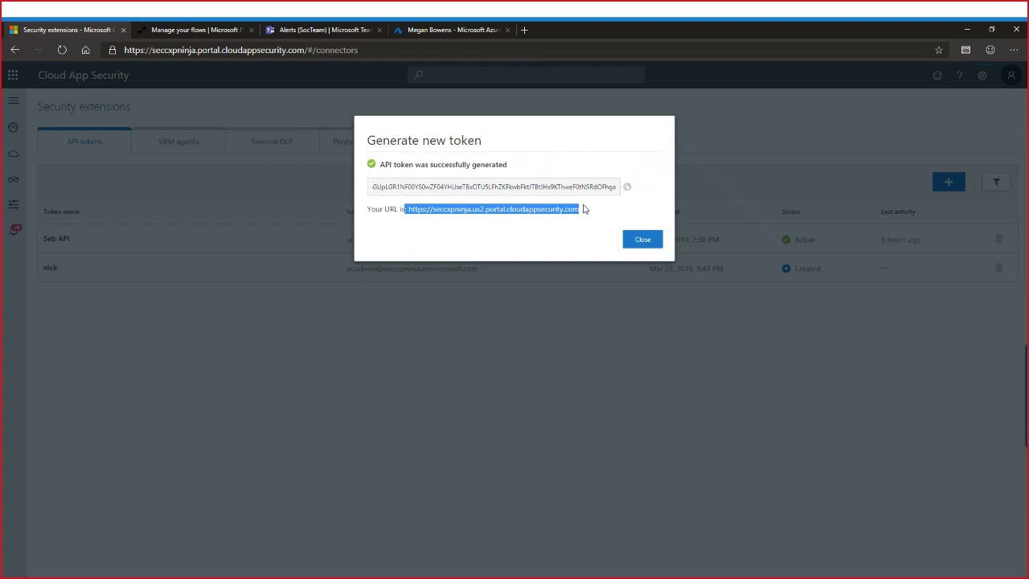
pyautogui.click(549, 253)
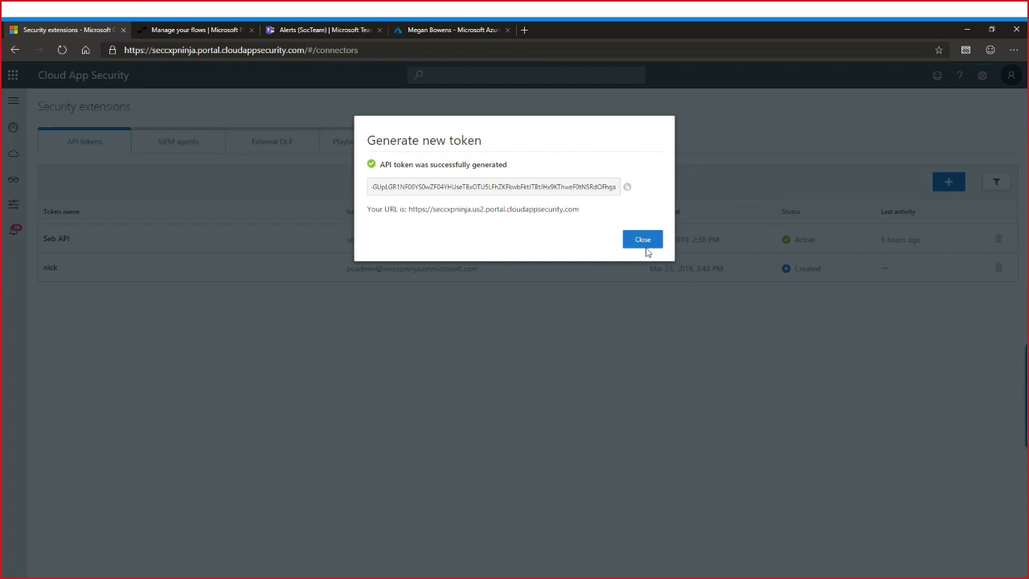
pyautogui.click(644, 243)
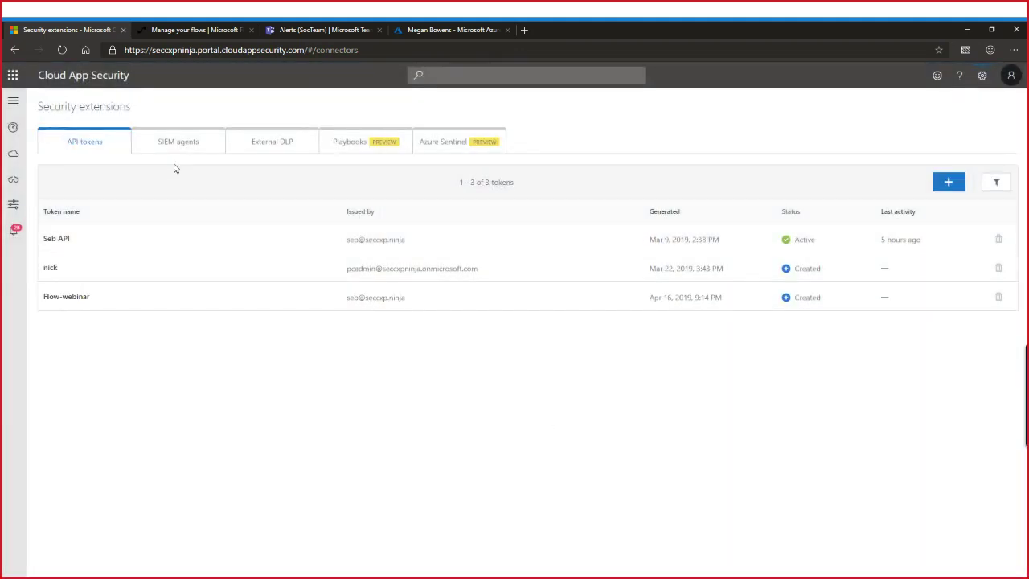
# Start adding a playbook from the security extensions so that Microsoft Flow opens, and close the duplicate Flow page
pyautogui.click(346, 153)
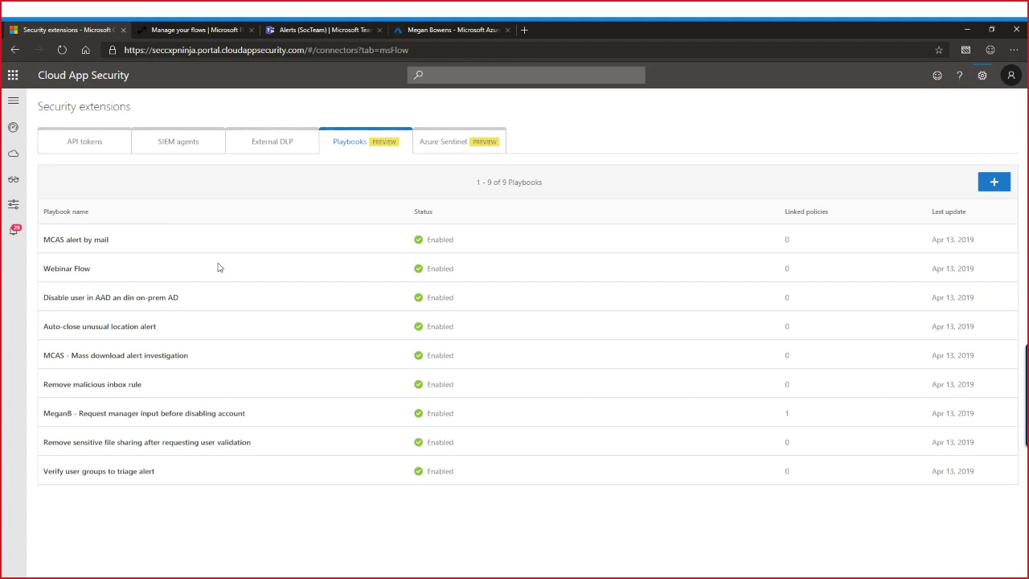
pyautogui.click(994, 184)
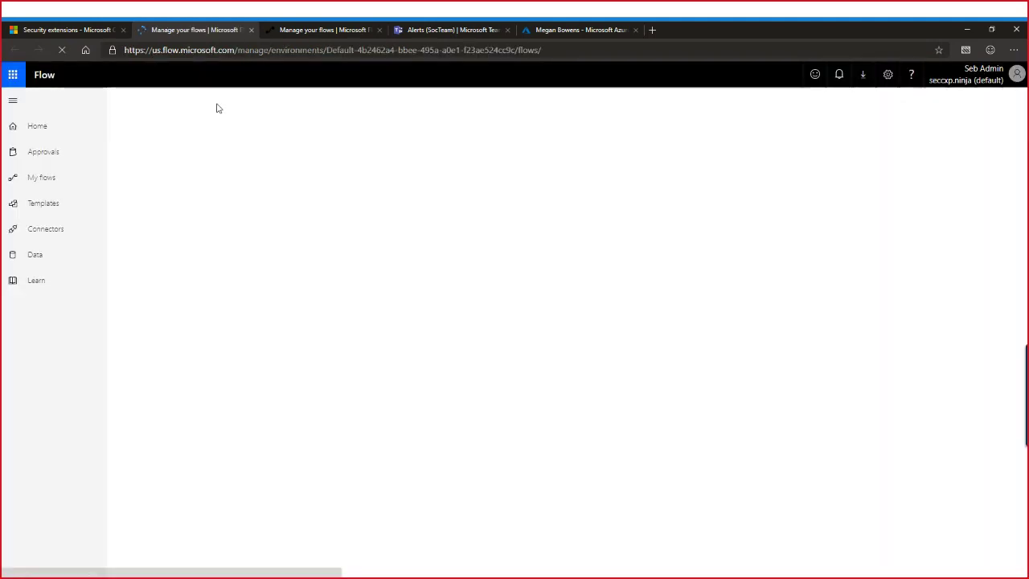
pyautogui.click(379, 30)
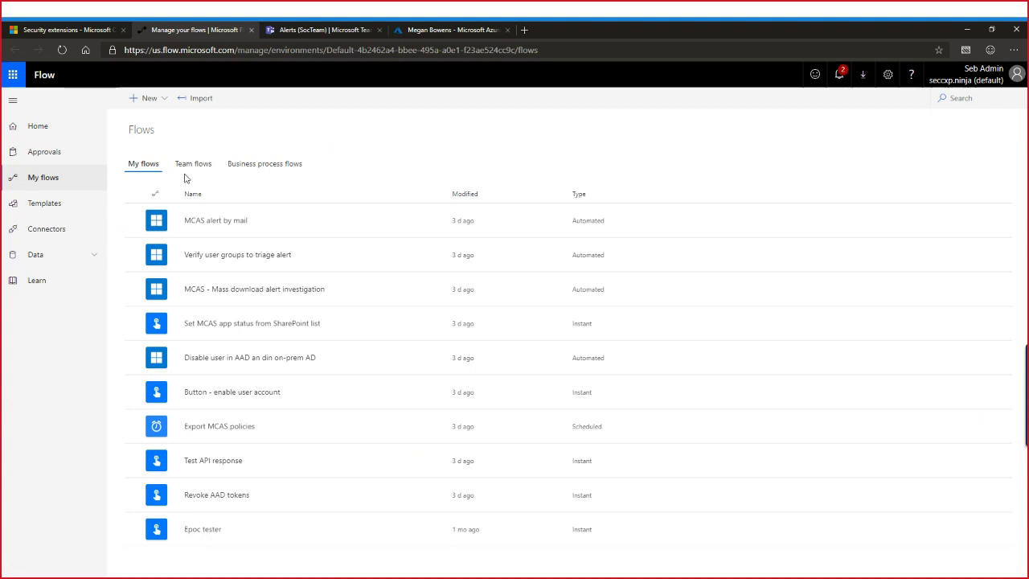
# Open the existing Cloud App Security connection for editing in Flow, view its API Key field, and close it without saving
pyautogui.click(95, 257)
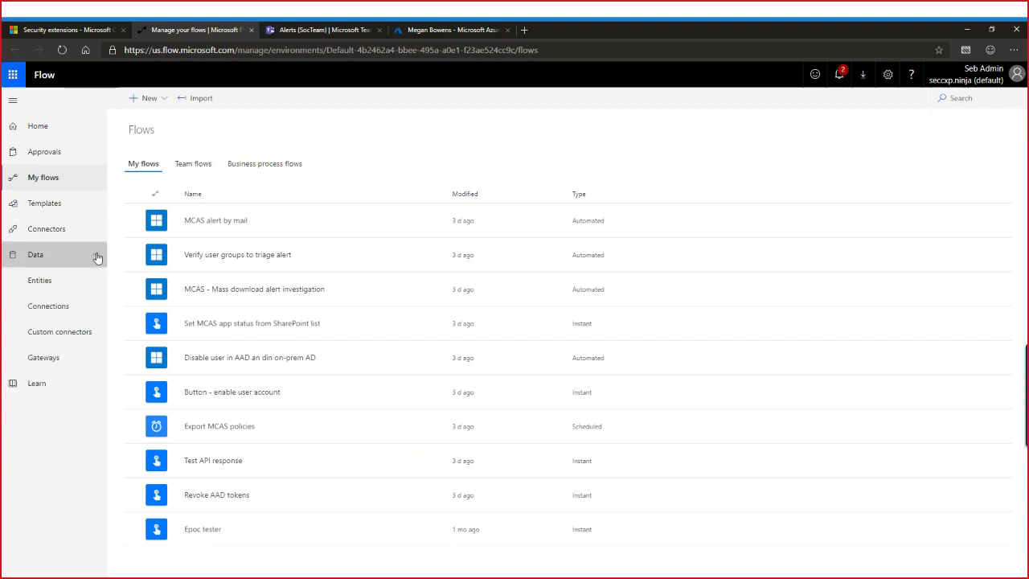
pyautogui.click(54, 309)
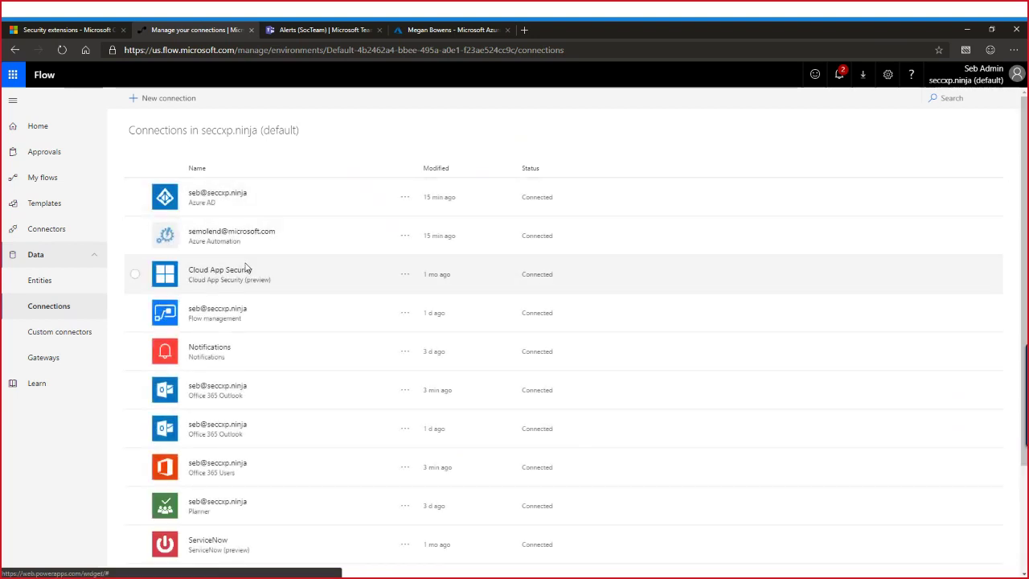
pyautogui.scroll(-1, 238, 303)
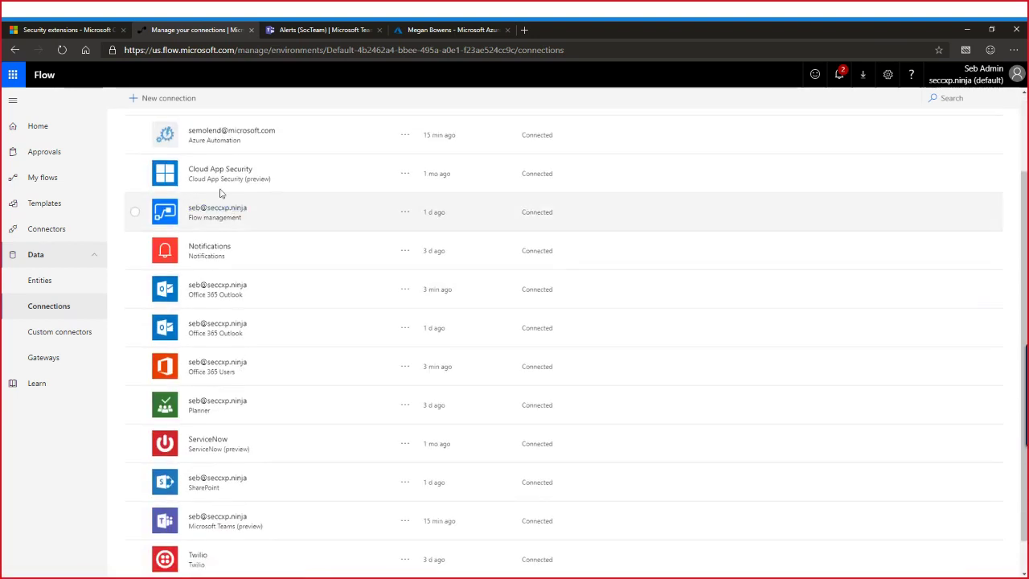
pyautogui.click(134, 174)
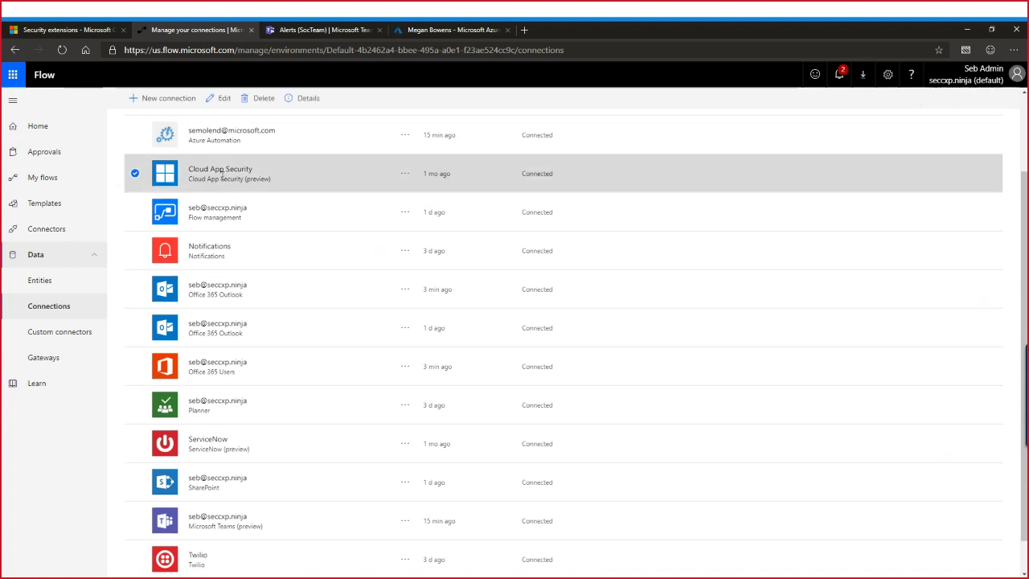
pyautogui.click(219, 99)
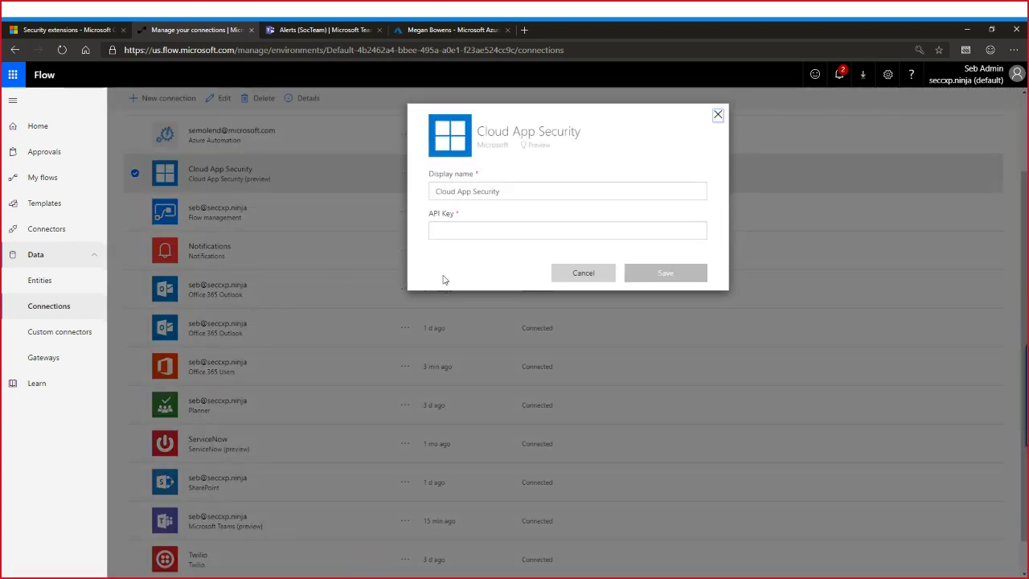
pyautogui.click(482, 230)
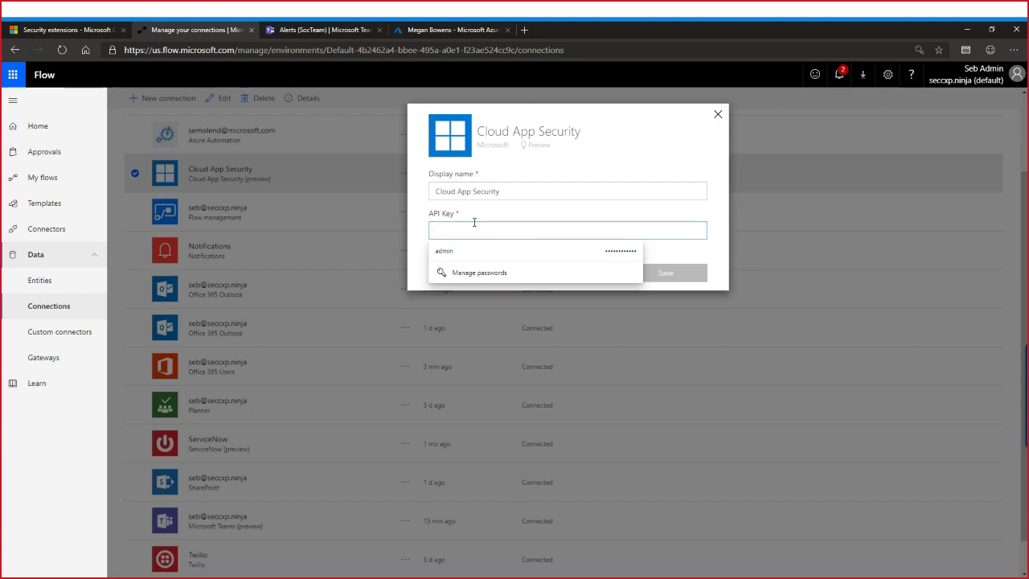
pyautogui.click(718, 114)
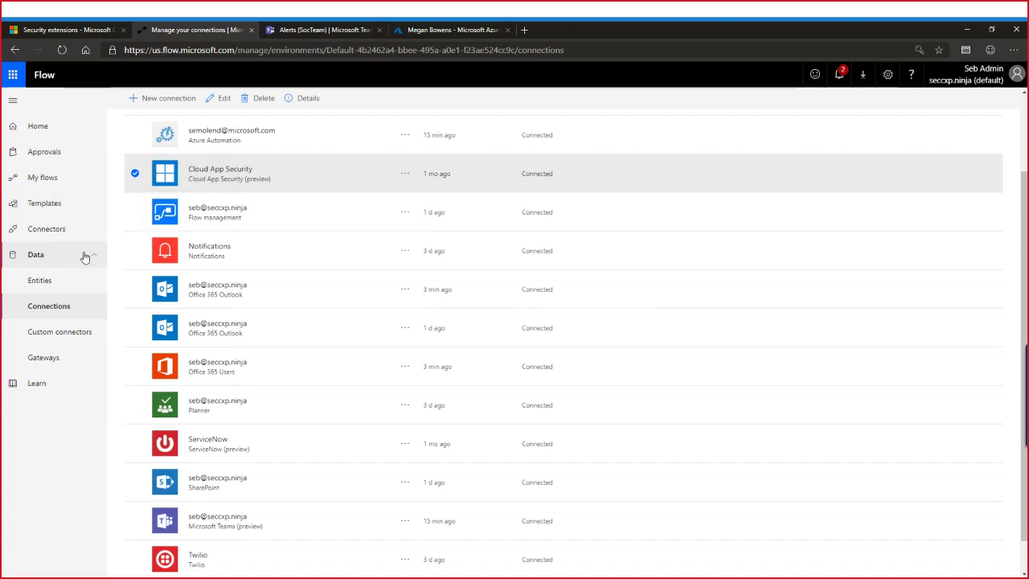
# Return to the list of own flows and create a new flow from blank
pyautogui.click(40, 179)
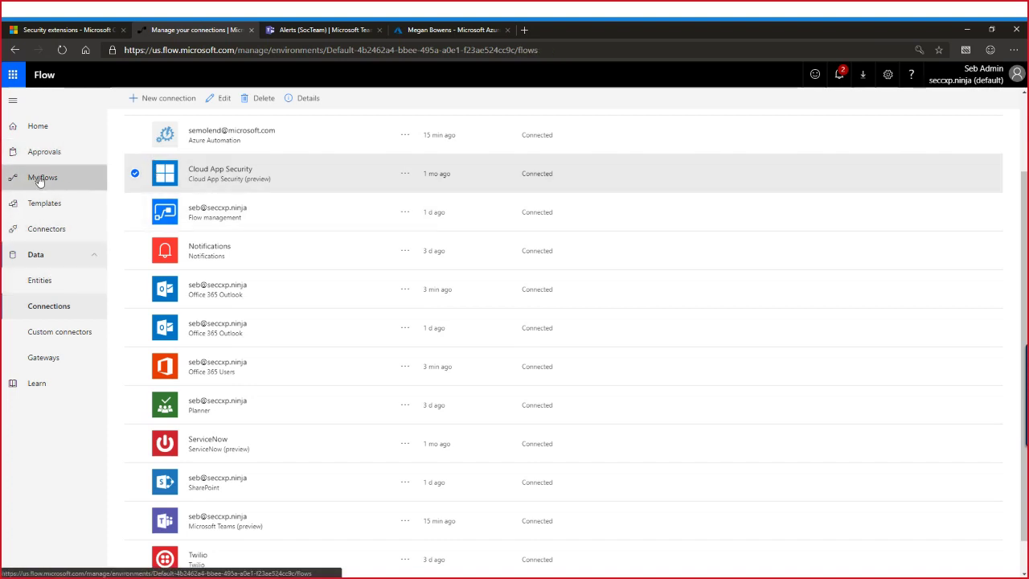
pyautogui.click(152, 98)
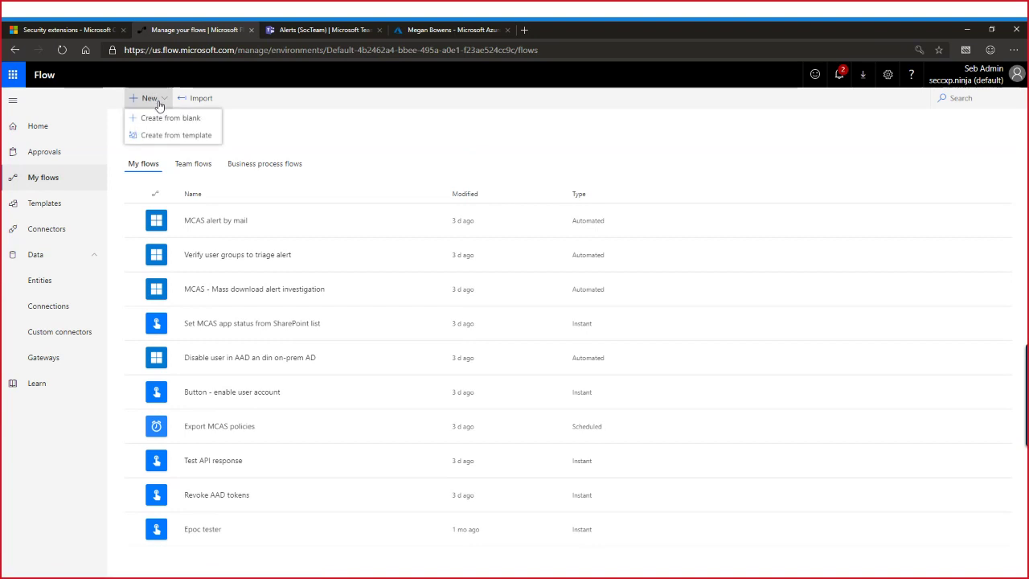
pyautogui.click(165, 117)
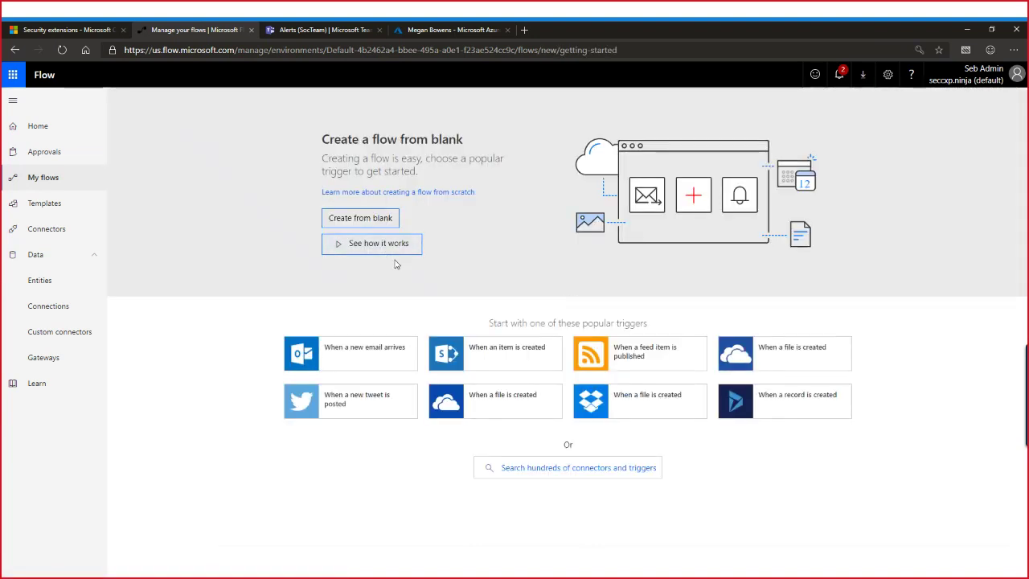
pyautogui.click(370, 220)
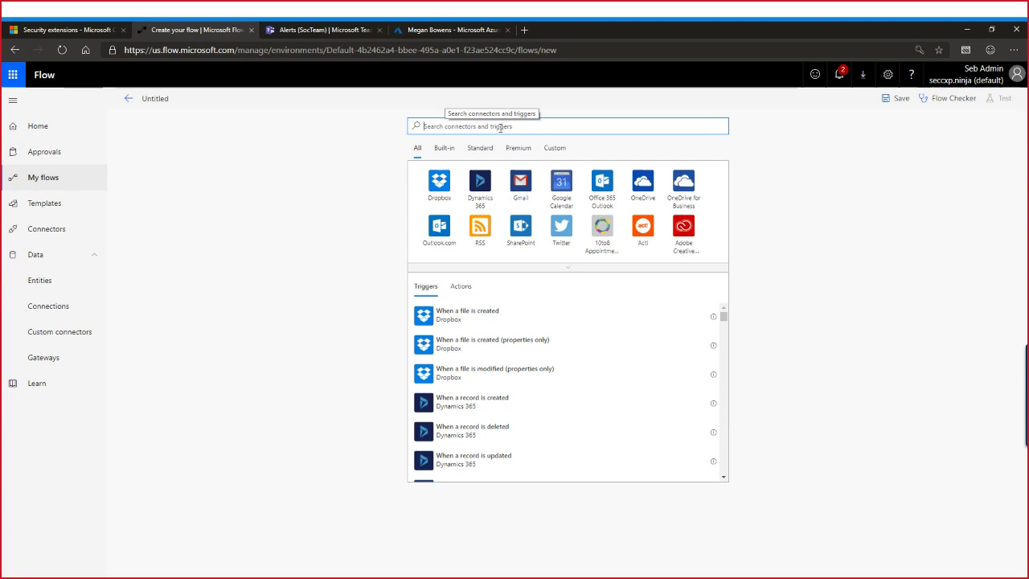
# Add the Cloud App Security trigger "When an alert is generated" to the flow and name the flow "Webinar demo 1"
pyautogui.write('clopud')
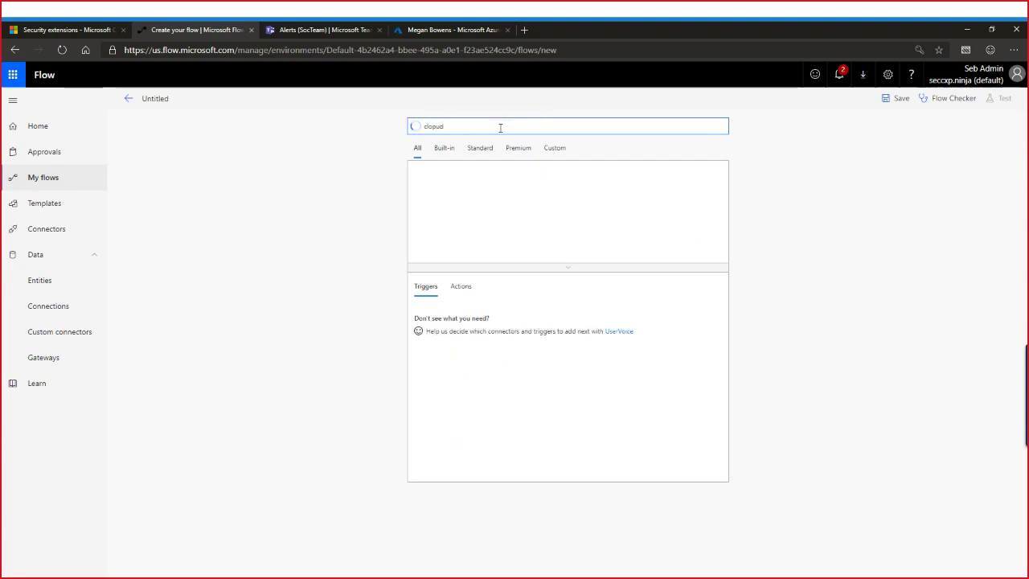
pyautogui.press('BackSpace')
pyautogui.press('BackSpace')
pyautogui.press('BackSpace')
pyautogui.write('ud app sec')
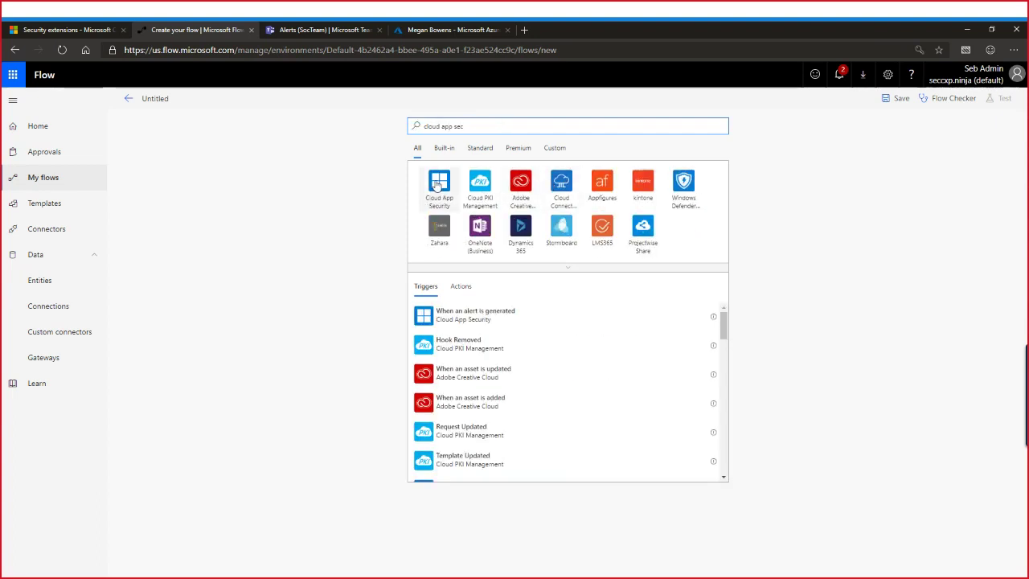
pyautogui.click(438, 184)
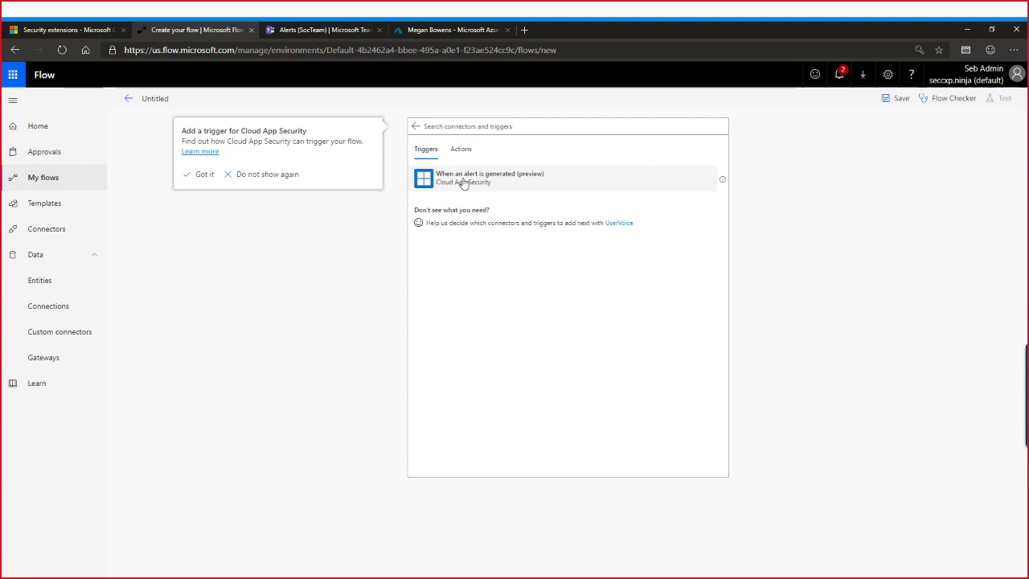
pyautogui.click(463, 184)
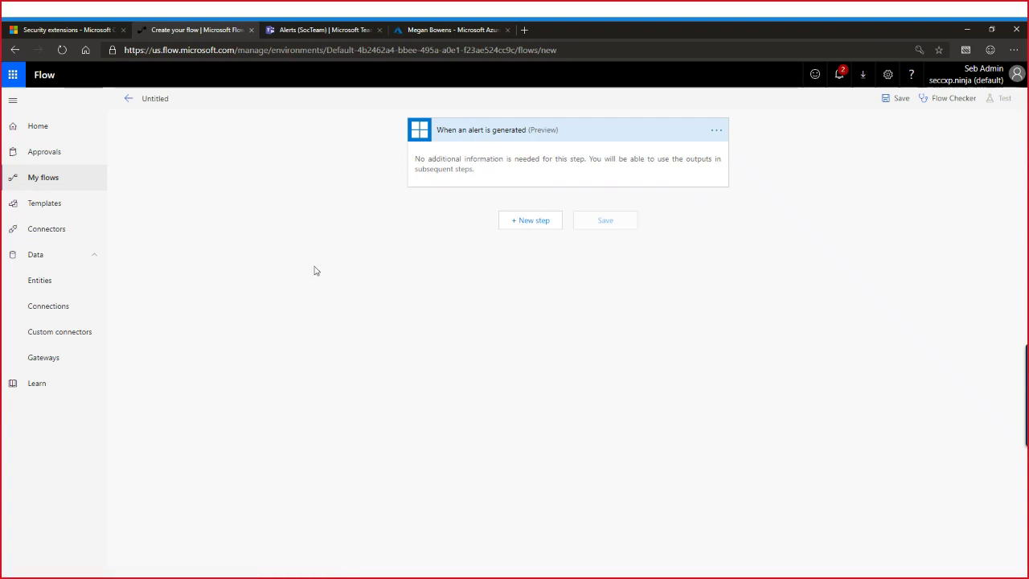
pyautogui.click(157, 98)
pyautogui.write('Webinar demo 1')
# Add the Office 365 Users action "Get manager (V2)" below the alert trigger
pyautogui.click(521, 221)
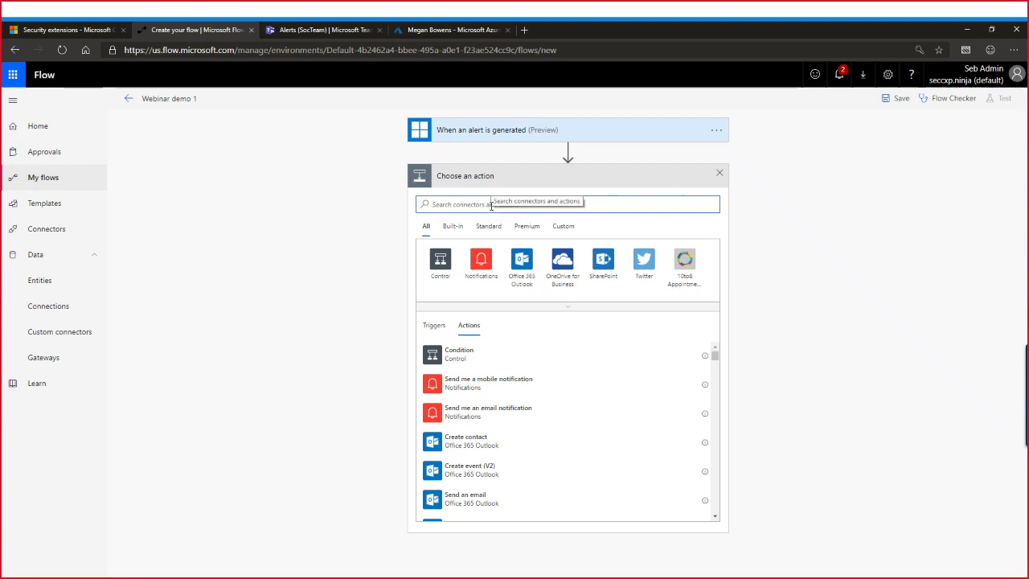
pyautogui.write('manager')
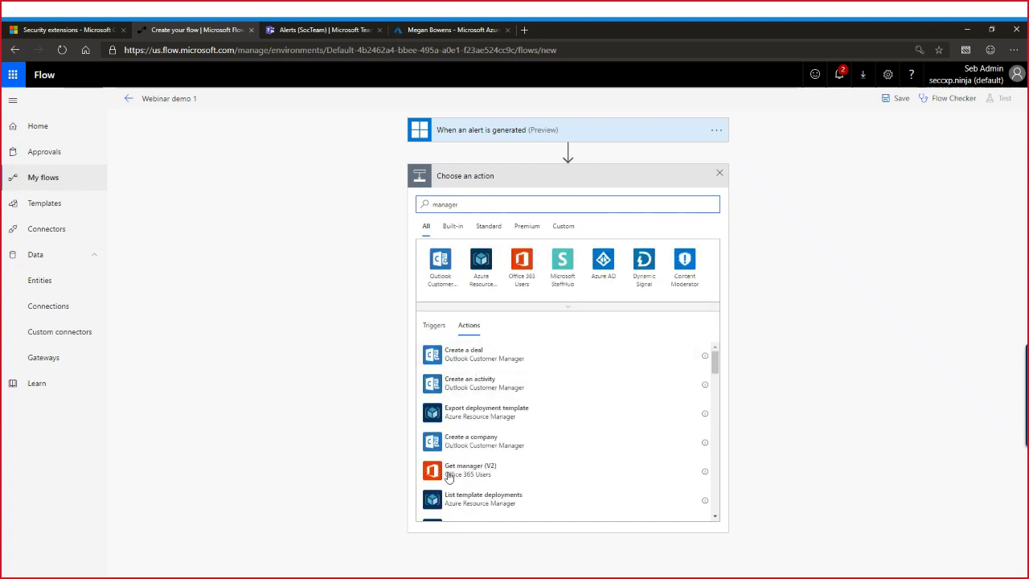
pyautogui.scroll(-2, 716, 363)
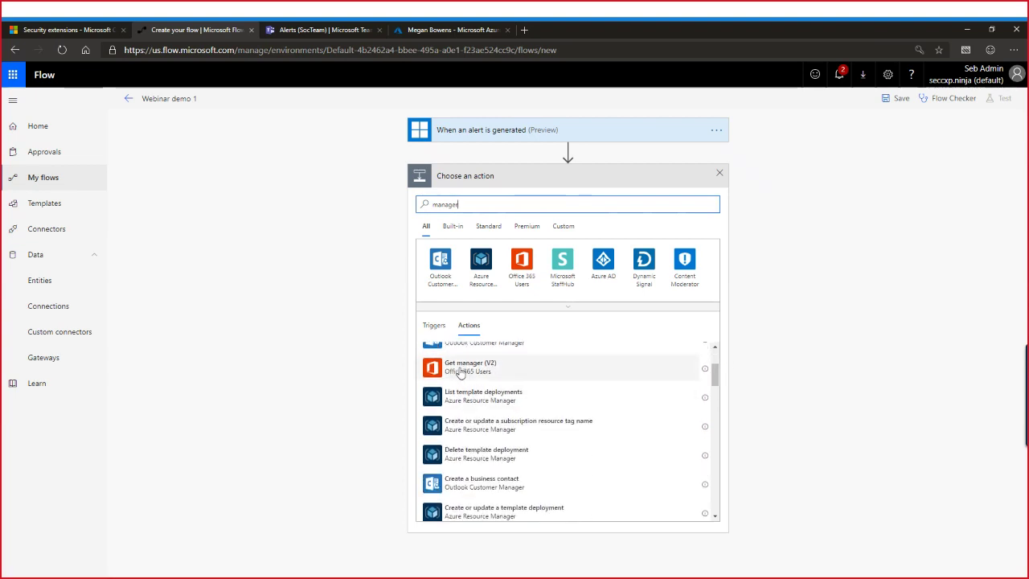
pyautogui.click(460, 371)
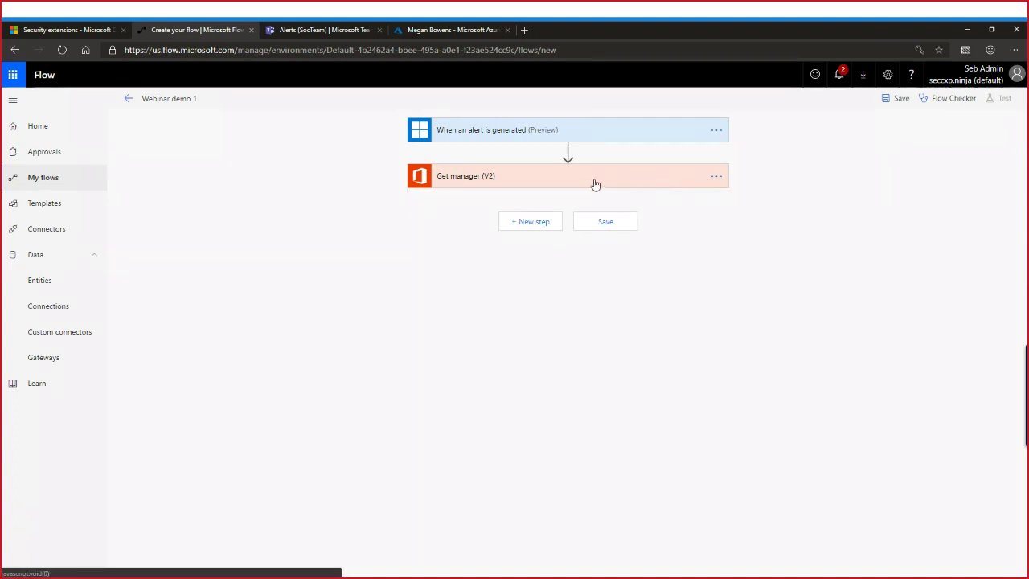
# Examine the Get manager (V2) action's User (UPN) input, the available dynamic content and the action's description
pyautogui.click(517, 210)
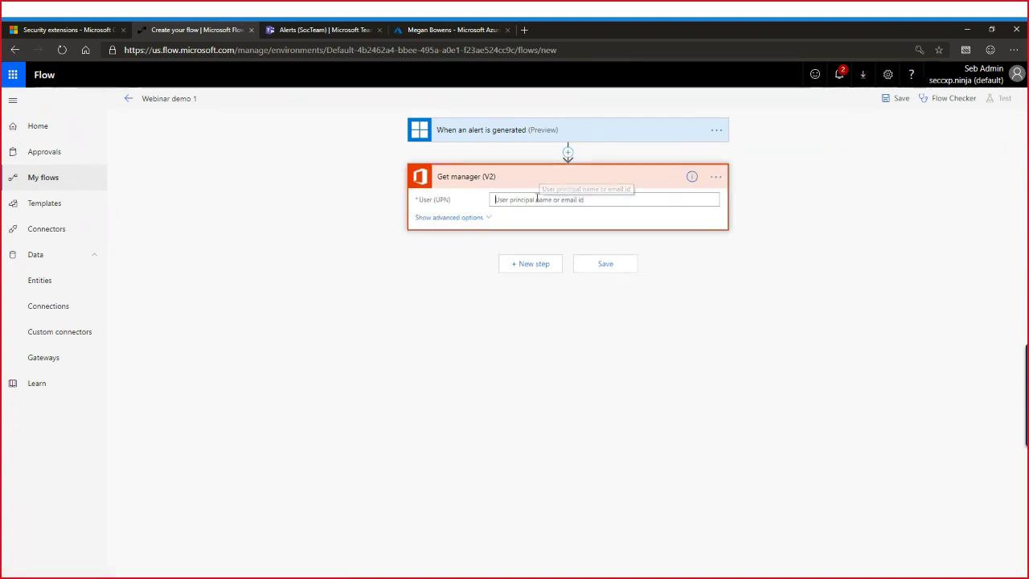
pyautogui.click(537, 198)
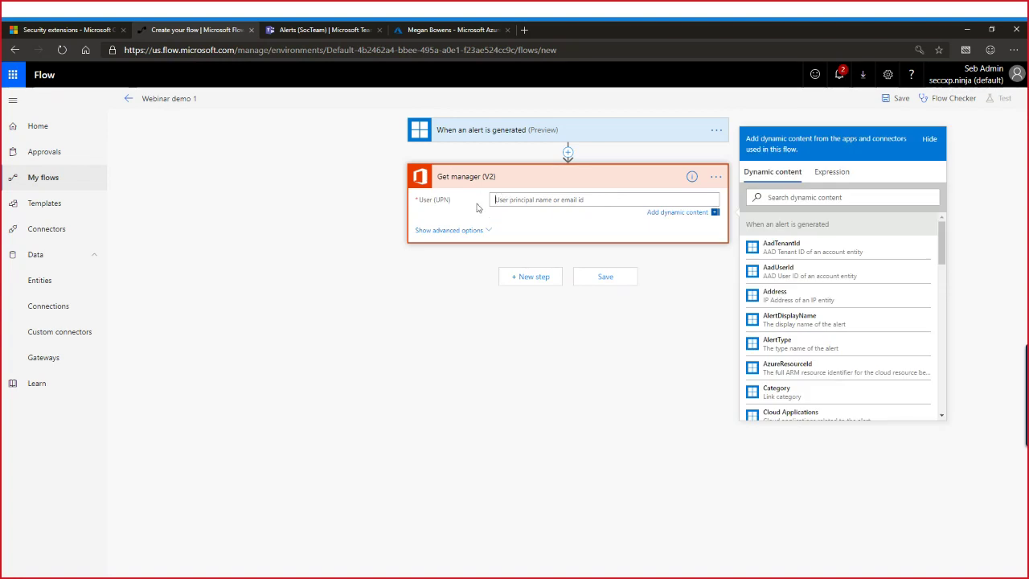
pyautogui.click(691, 177)
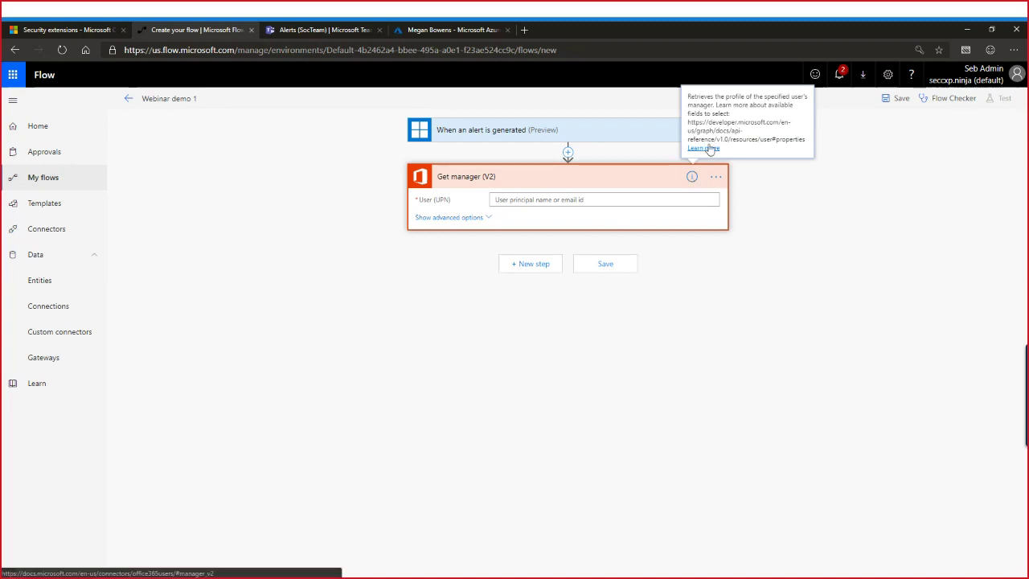
pyautogui.click(608, 184)
pyautogui.click(486, 176)
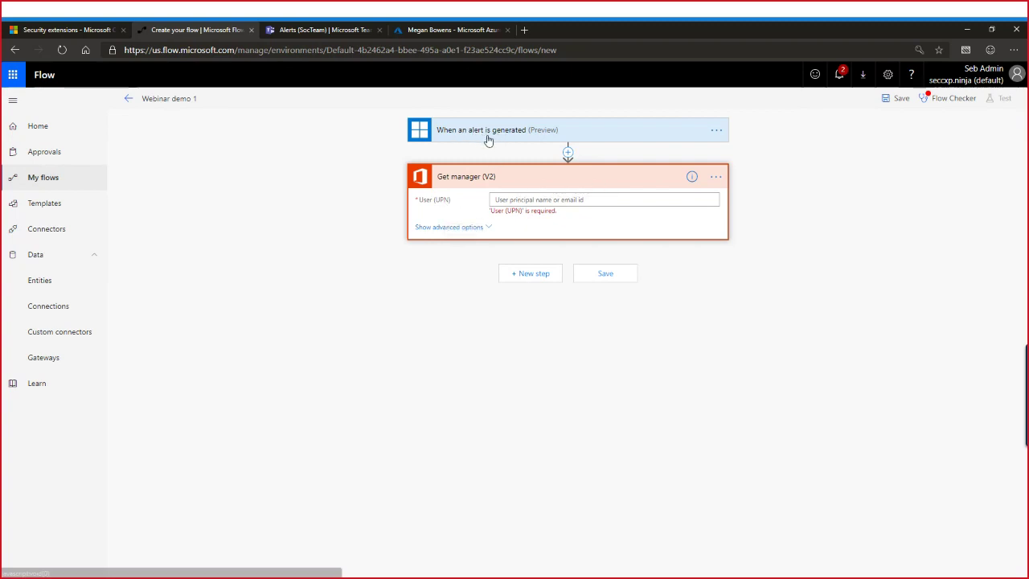
# Set the User (UPN) of the Get manager (V2) action to the alert's CompromisedEntity dynamic value
pyautogui.click(577, 201)
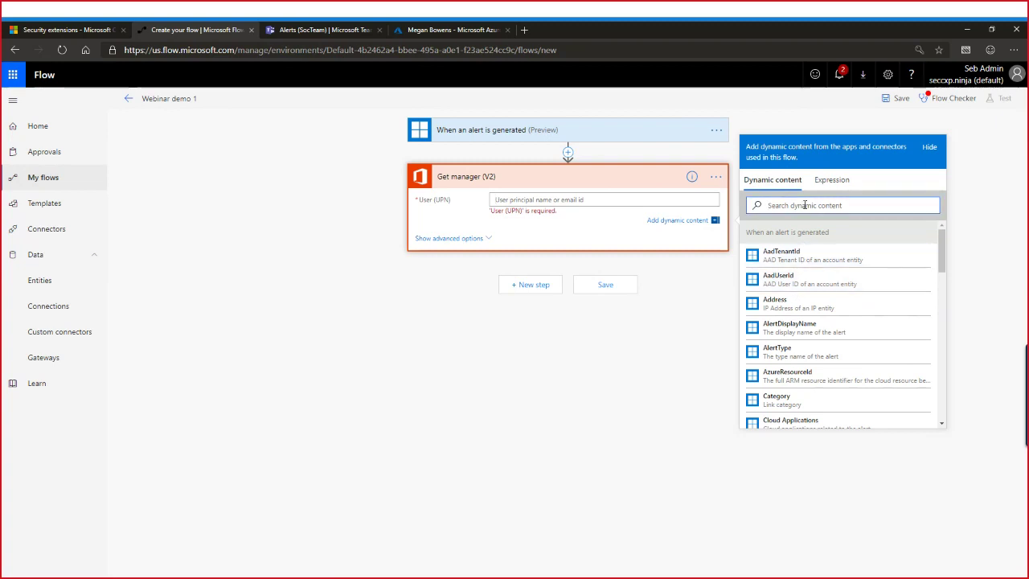
pyautogui.write('compro')
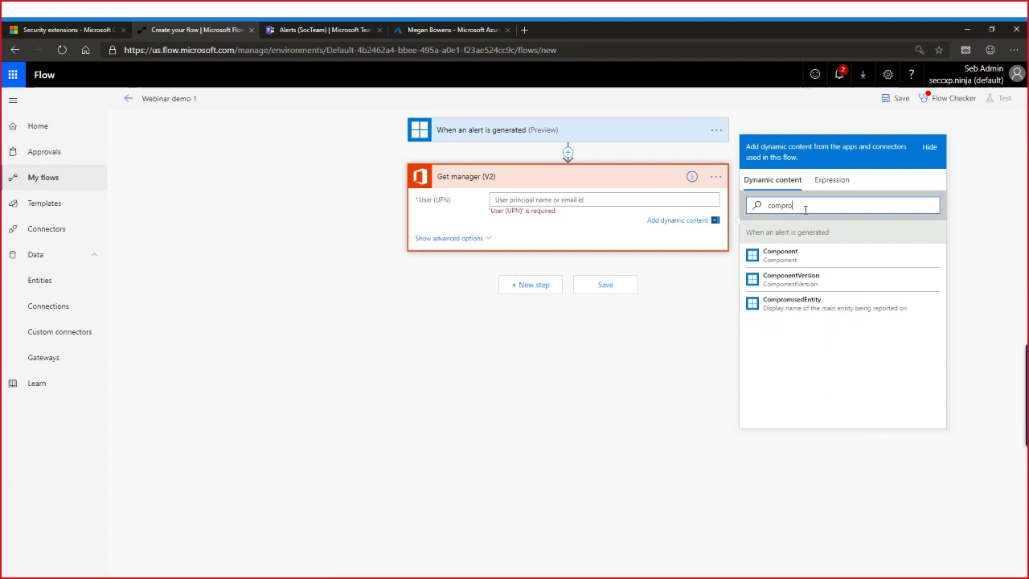
pyautogui.click(806, 309)
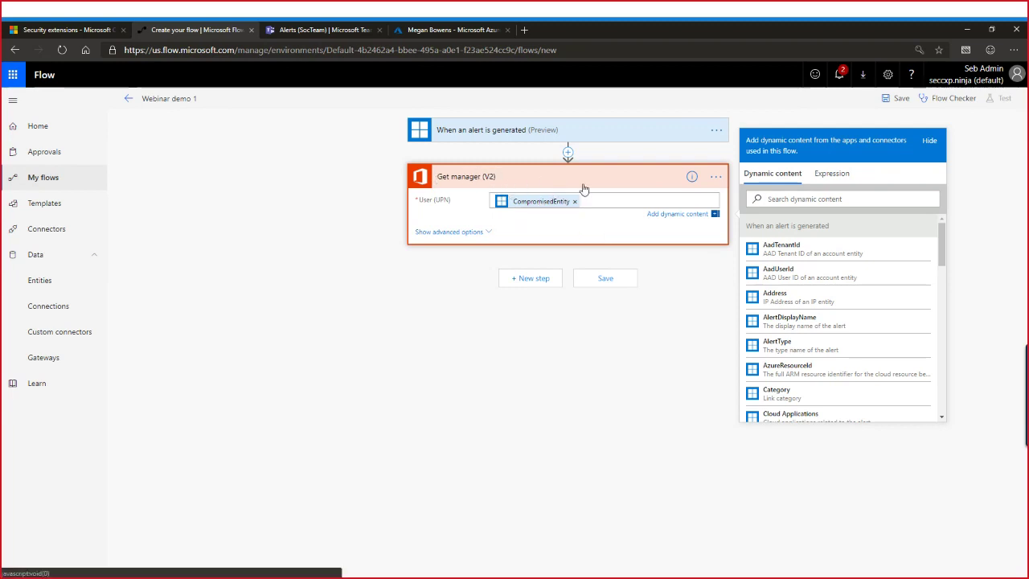
# Rename the Get manager (V2) action to "Get compromised user manager"
pyautogui.click(716, 179)
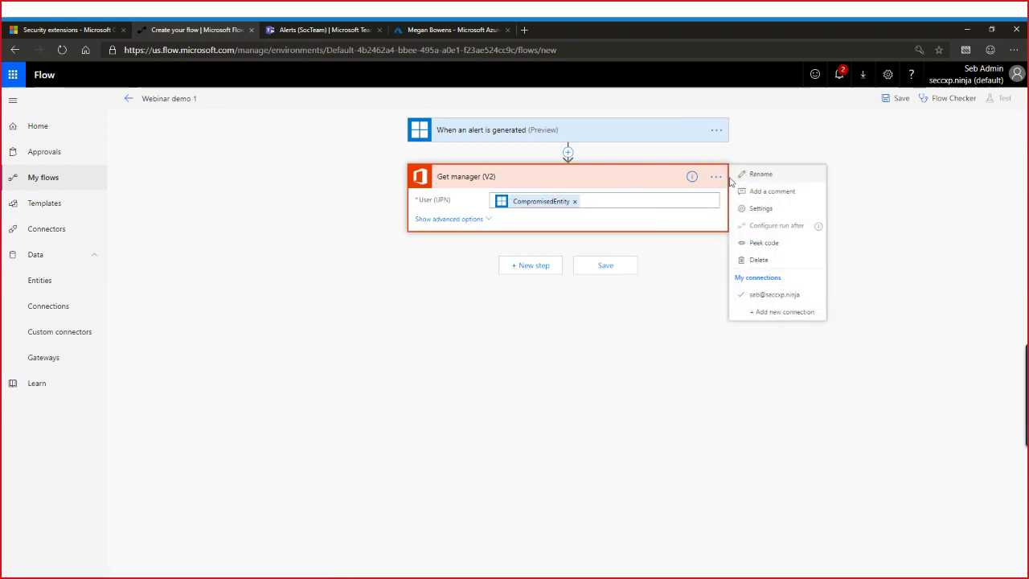
pyautogui.click(755, 179)
pyautogui.click(509, 177)
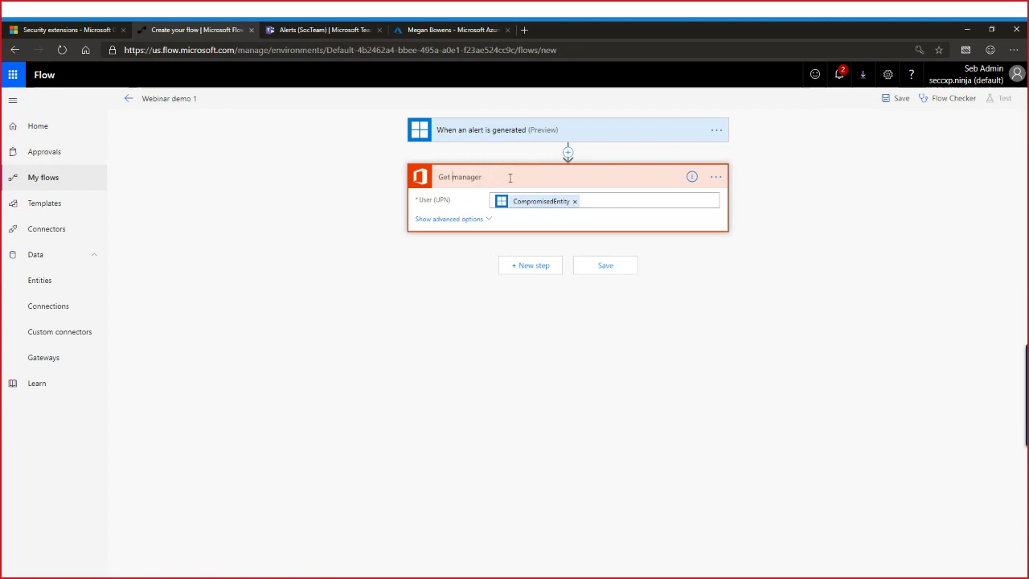
pyautogui.hotkey('ctrl', 'Left')
pyautogui.write('compromised user')
# Add the comment "Demo webinar" to the Get compromised user manager action and collapse its card
pyautogui.click(715, 177)
pyautogui.click(755, 193)
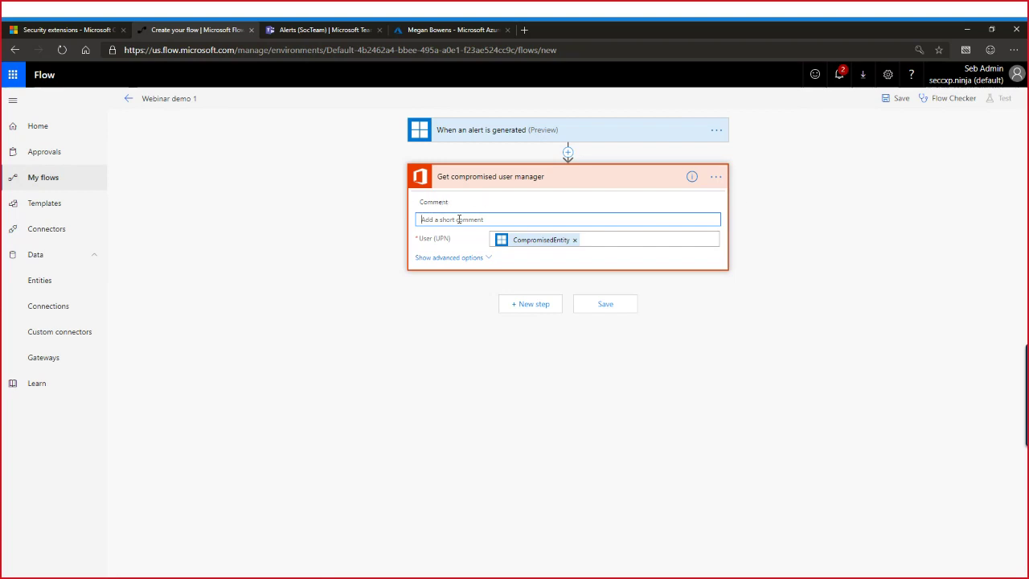
pyautogui.write('Demo webinar')
pyautogui.press('Return')
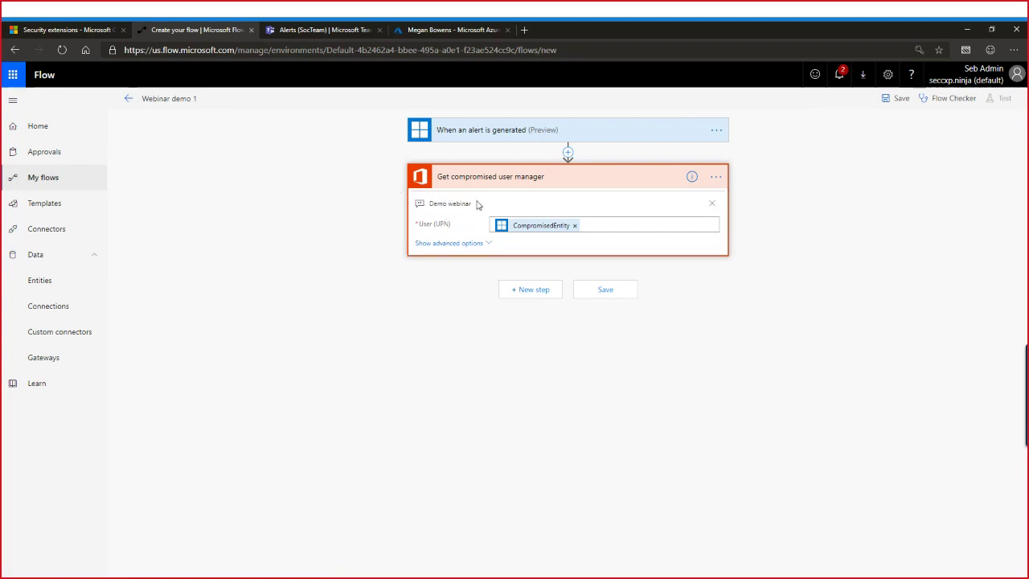
pyautogui.click(512, 182)
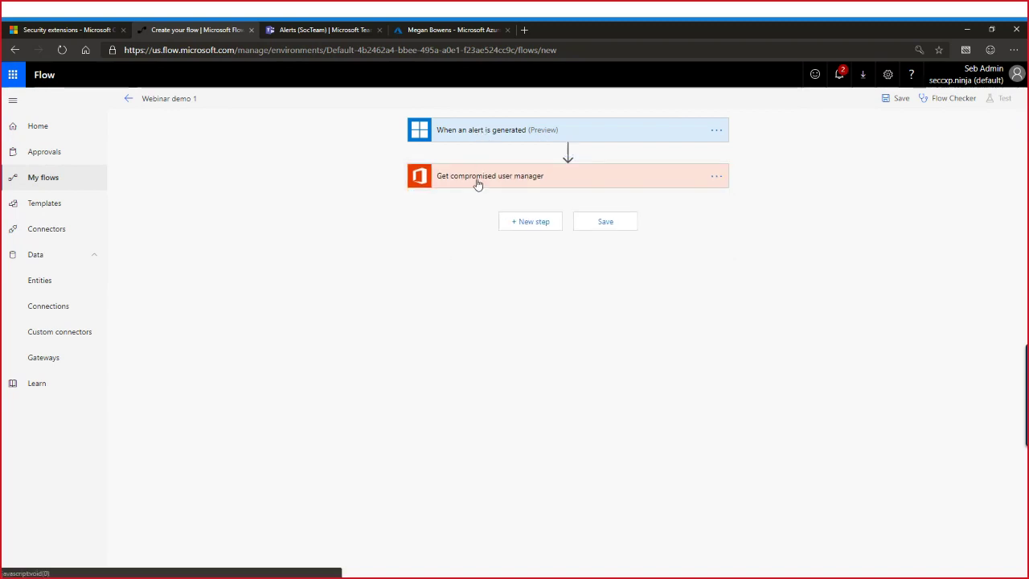
# Add the Office 365 Outlook action "Send email with options" below the manager lookup
pyautogui.click(532, 226)
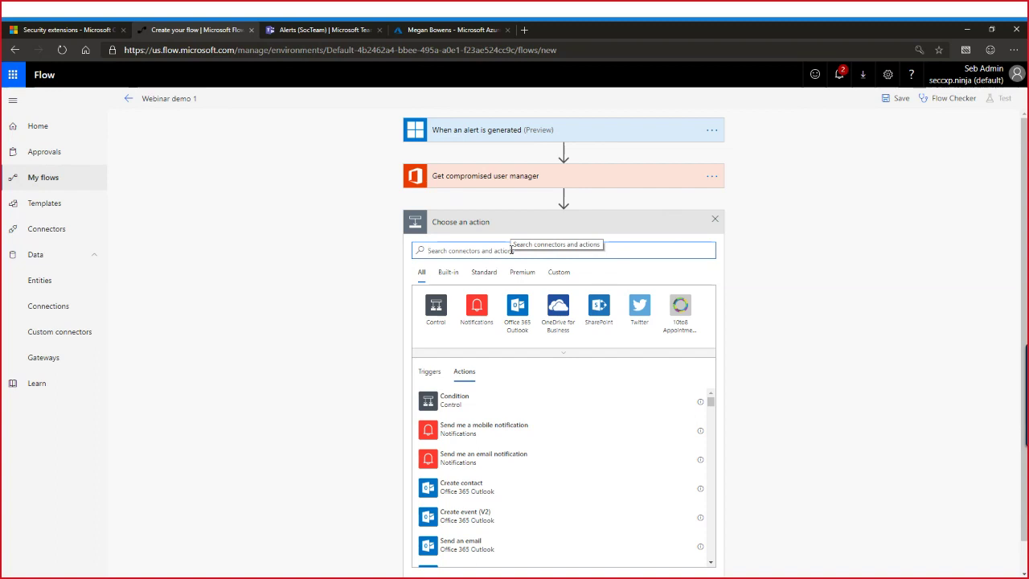
pyautogui.write('send email')
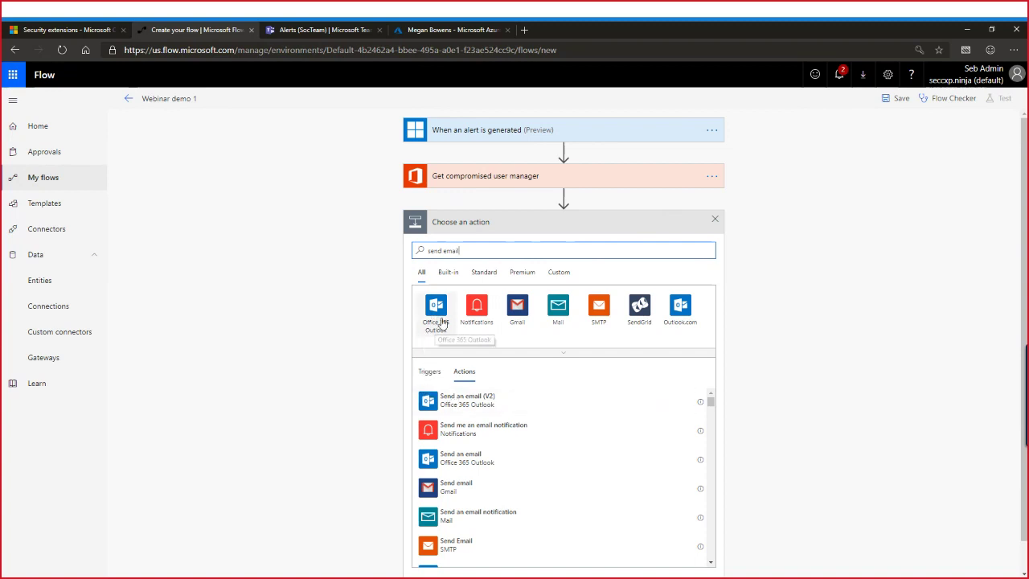
pyautogui.click(439, 326)
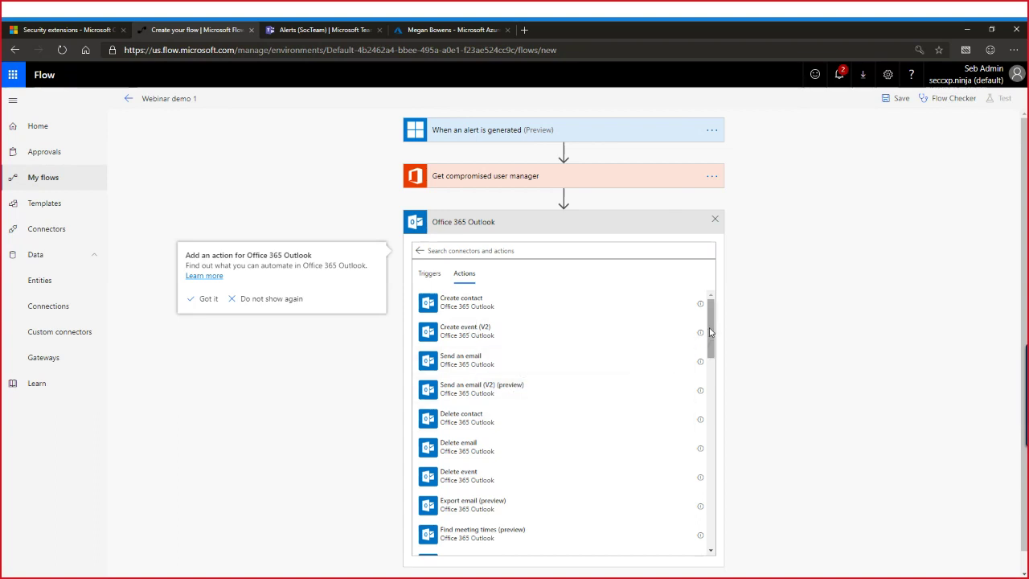
pyautogui.moveTo(710, 331); pyautogui.dragTo(696, 522)
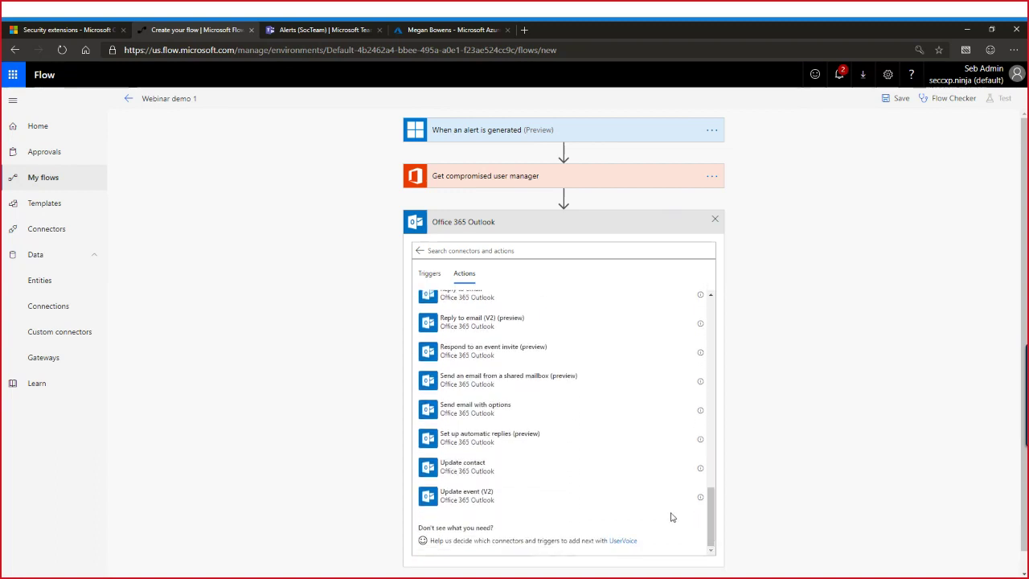
pyautogui.click(486, 413)
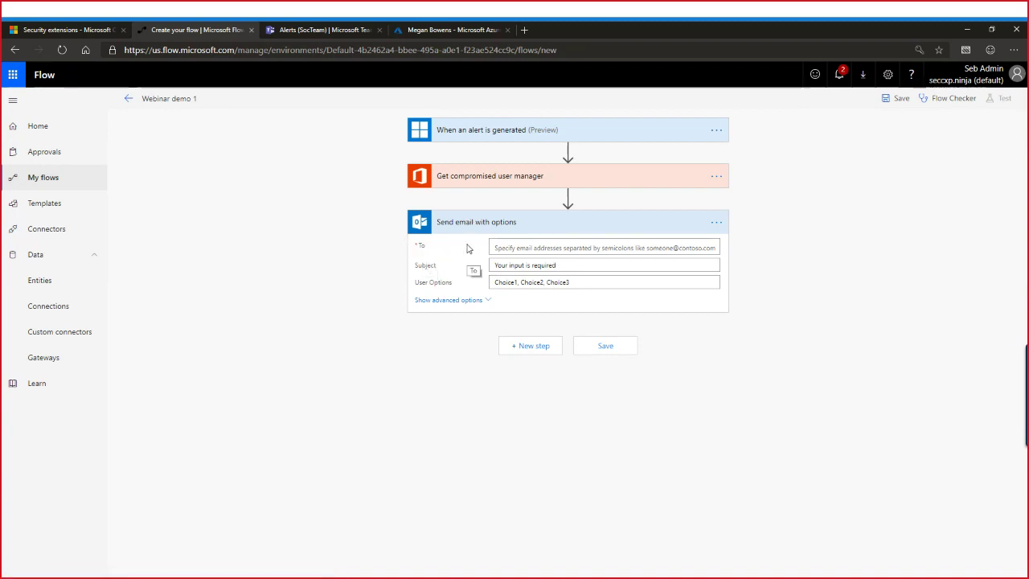
# Set the email's recipient to the Mail dynamic value from Get compromised user manager
pyautogui.click(524, 246)
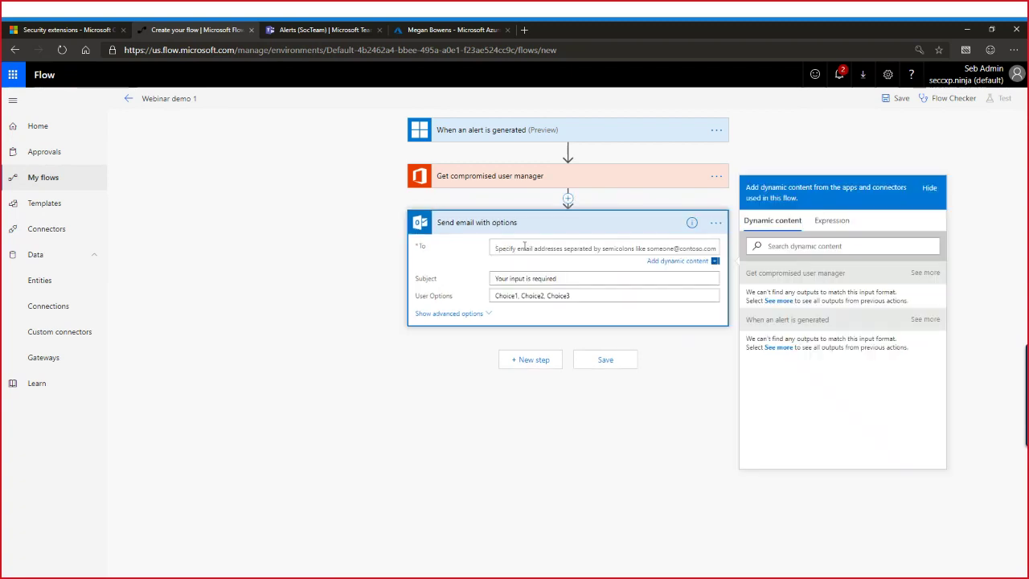
pyautogui.click(818, 247)
pyautogui.write('mail')
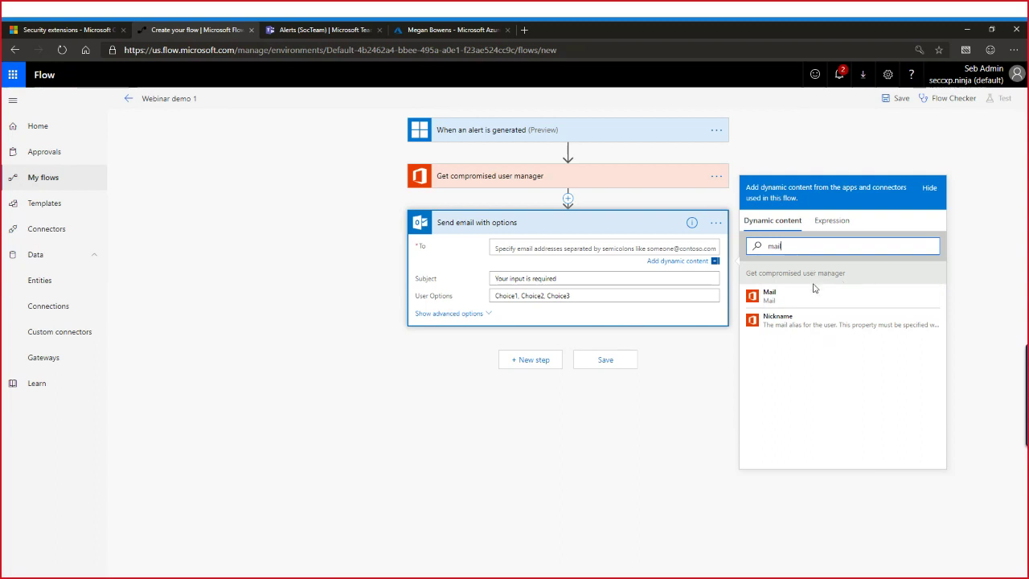
pyautogui.click(770, 295)
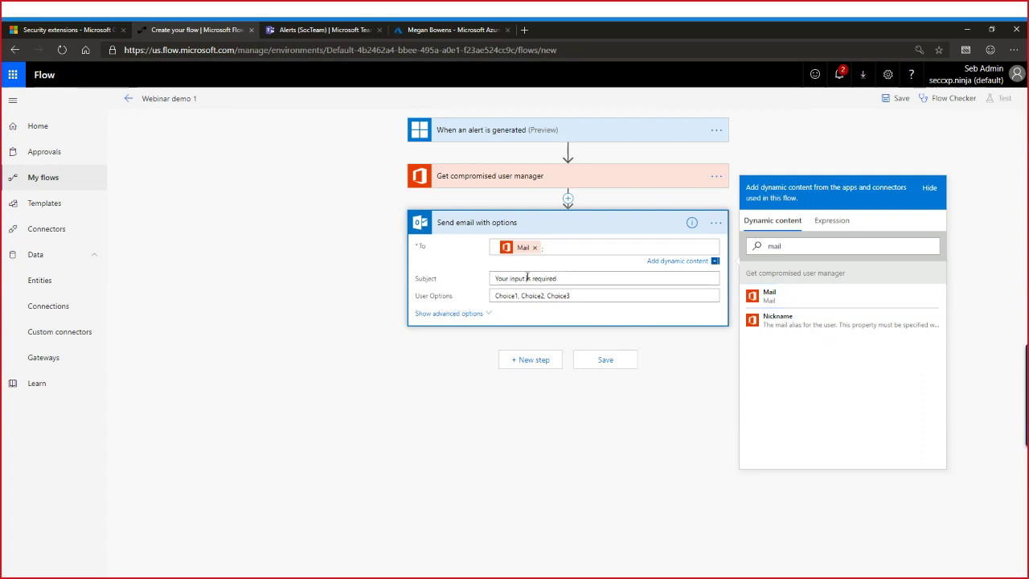
# Replace the email subject with "Security alert! We detected a compromised user!"
pyautogui.click(573, 279)
pyautogui.moveTo(582, 268); pyautogui.dragTo(488, 266)
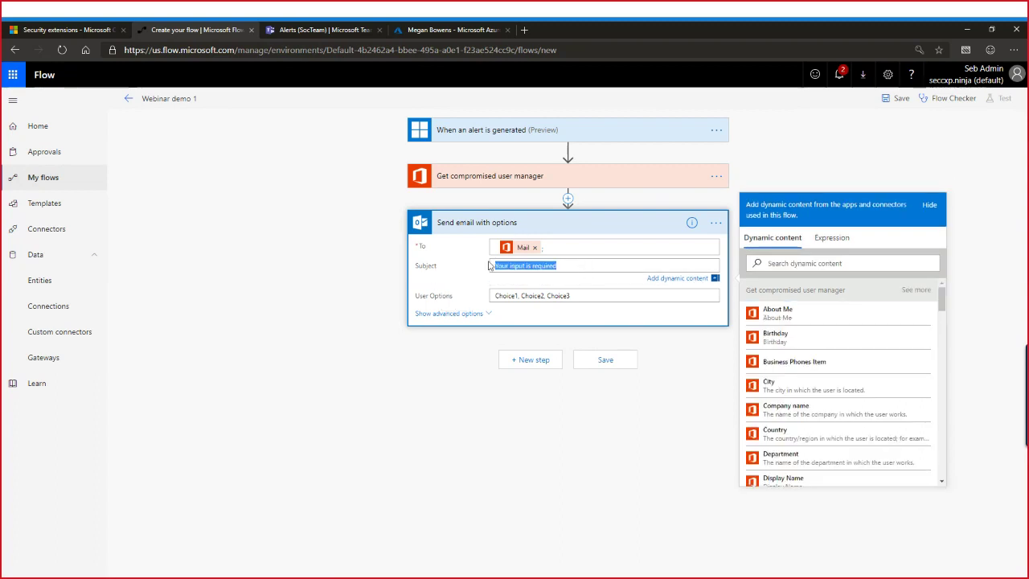
pyautogui.write('Security alert')
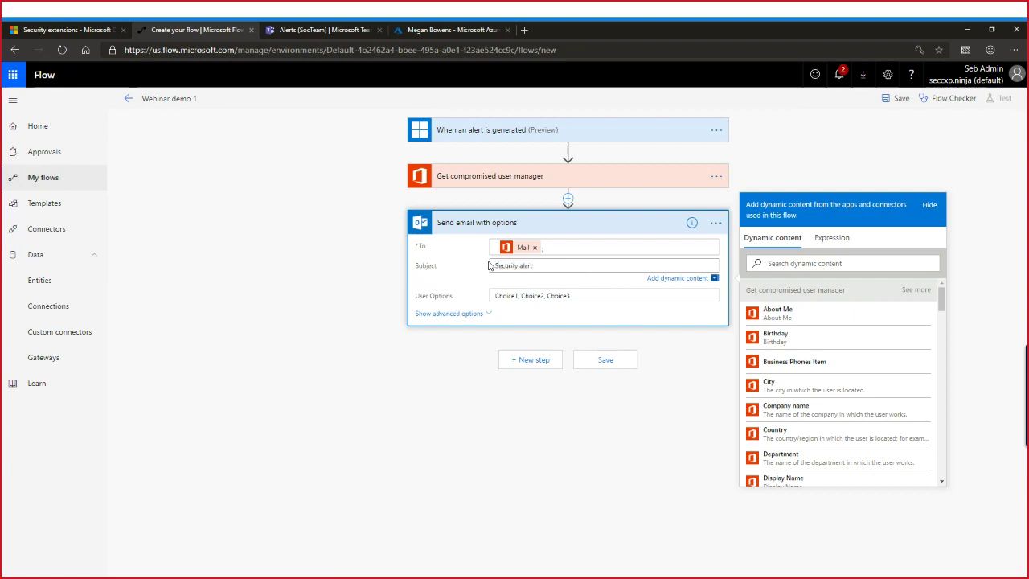
pyautogui.write('! We detected a compromised user!')
# Show the email action's advanced options and set the user options to "Ignore alert, Disable user, Request investigation"
pyautogui.click(472, 315)
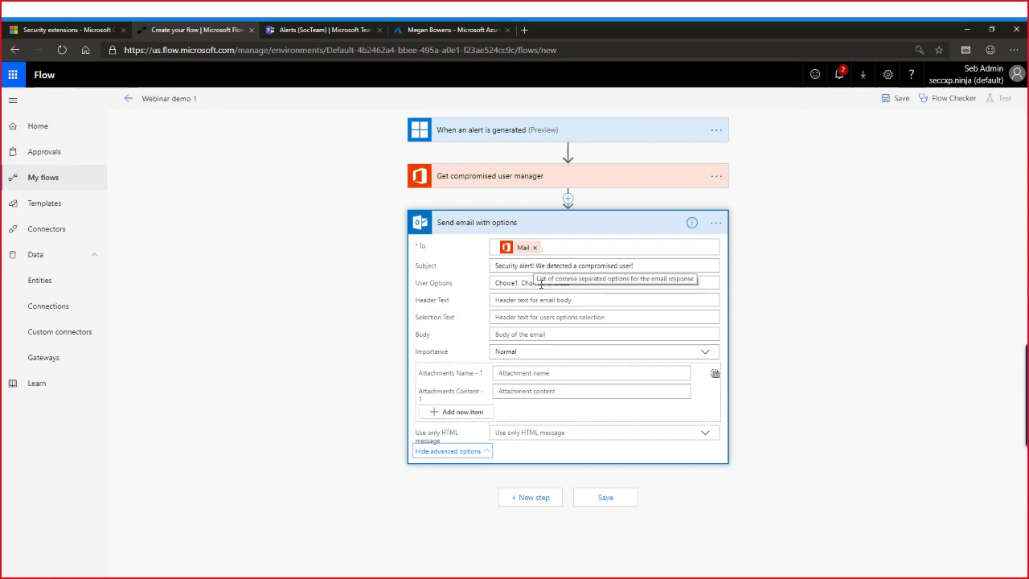
pyautogui.click(585, 283)
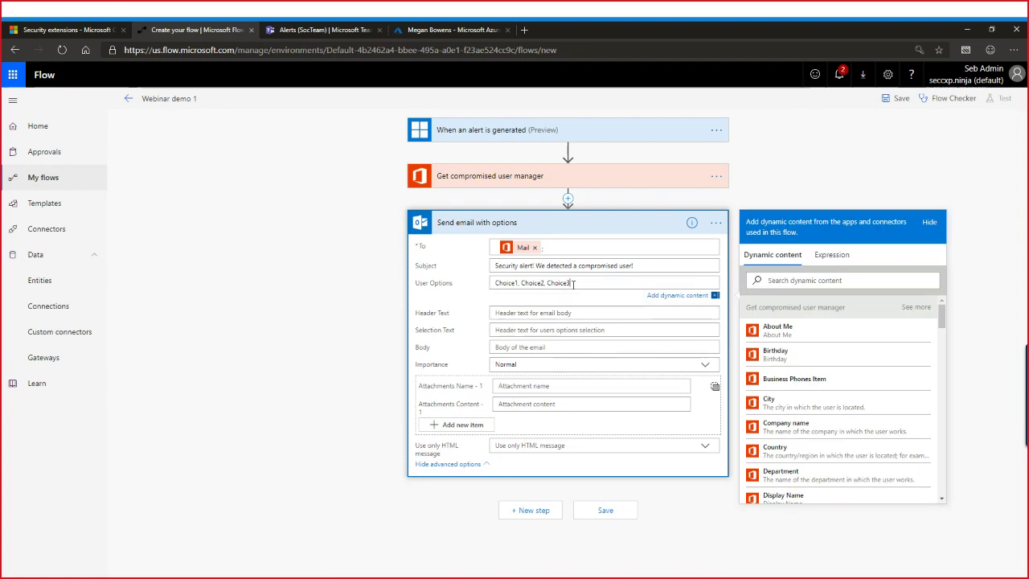
pyautogui.moveTo(581, 284); pyautogui.dragTo(487, 289)
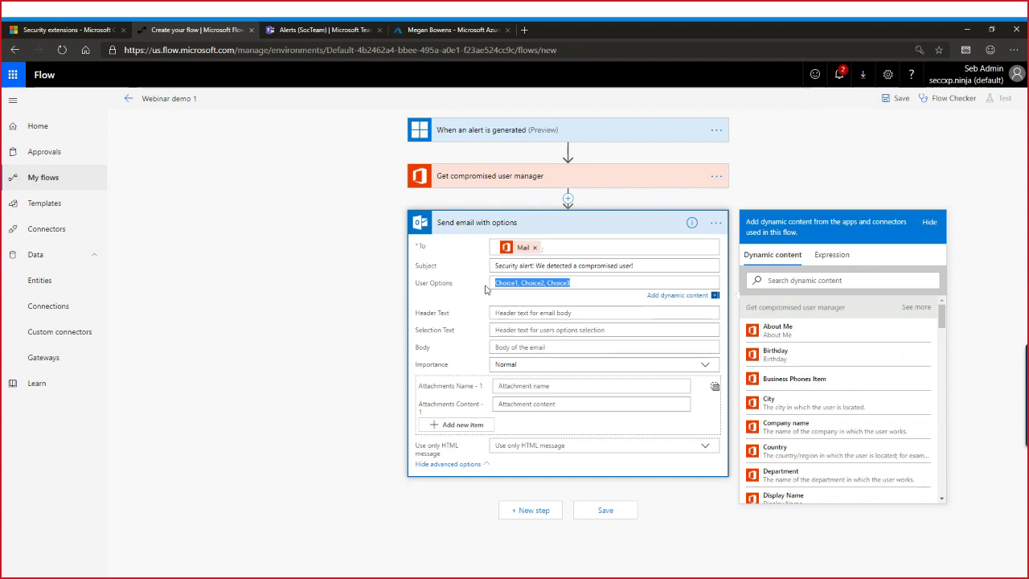
pyautogui.press('BackSpace')
pyautogui.write('Ignore alert,')
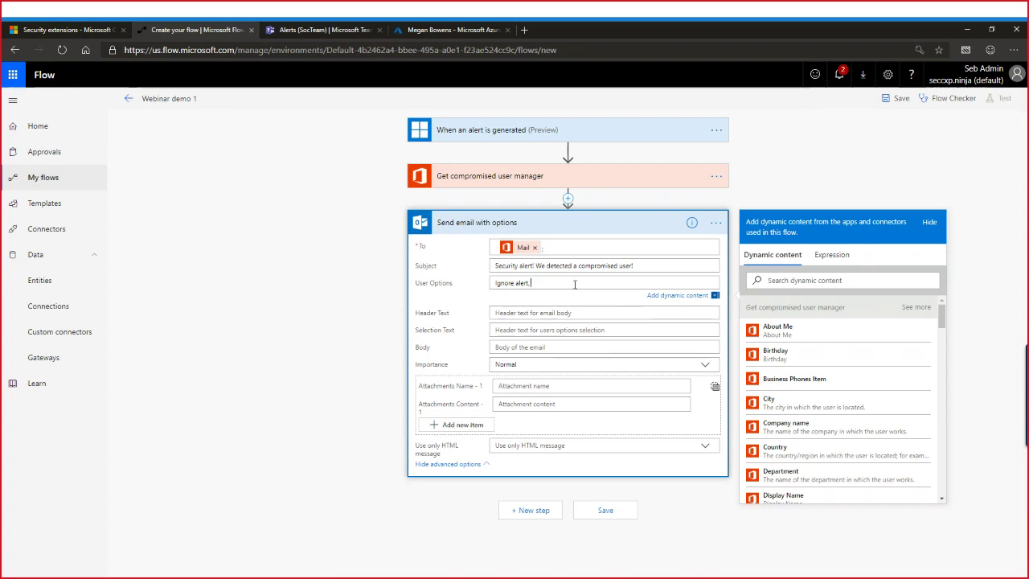
pyautogui.write('Disable user')
pyautogui.write(', Request investigation')
pyautogui.click(515, 283)
pyautogui.moveTo(496, 283); pyautogui.dragTo(528, 282)
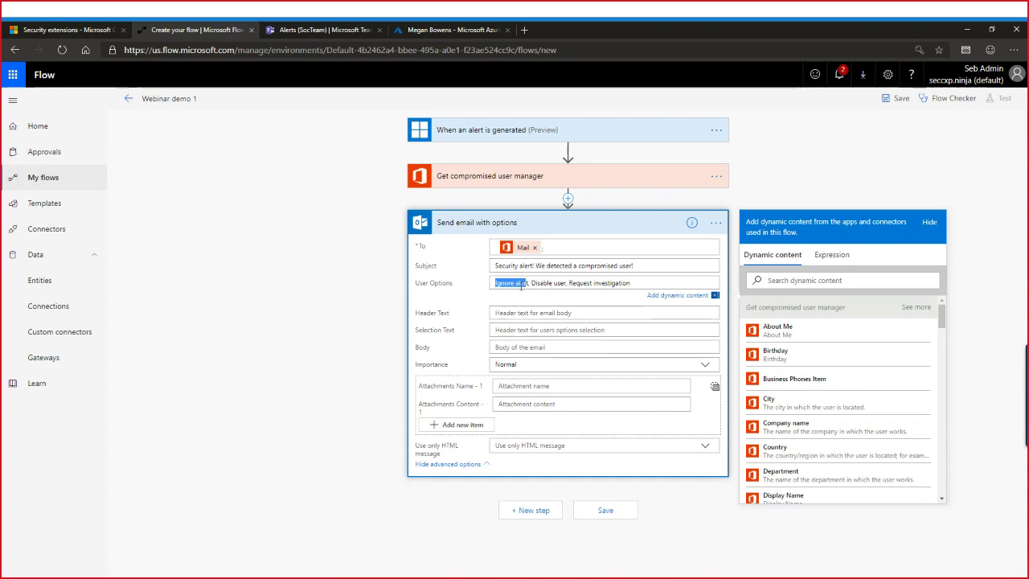
pyautogui.click(532, 282)
pyautogui.moveTo(532, 283); pyautogui.dragTo(565, 281)
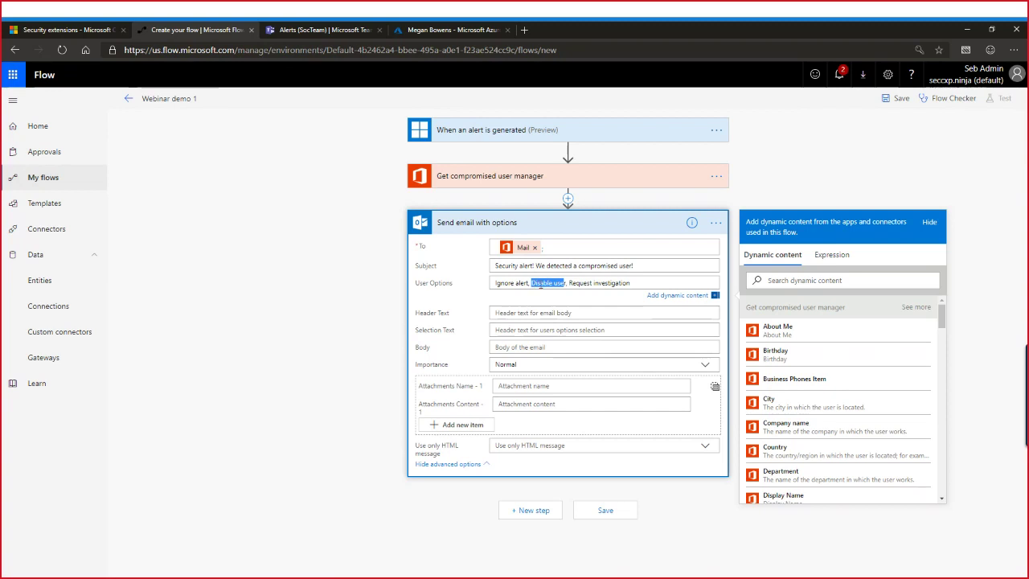
pyautogui.click(588, 282)
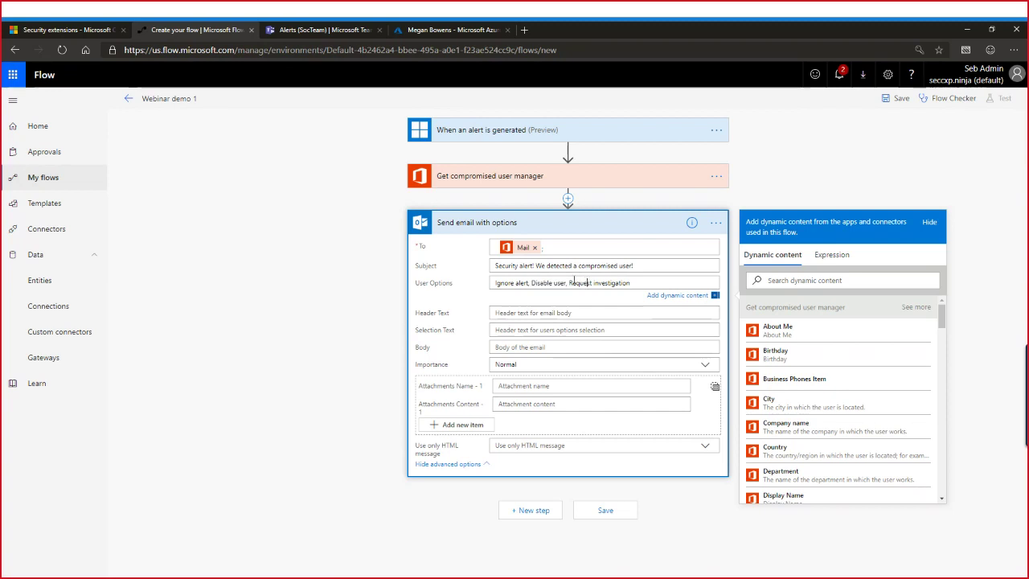
pyautogui.moveTo(568, 282); pyautogui.dragTo(629, 282)
pyautogui.click(639, 283)
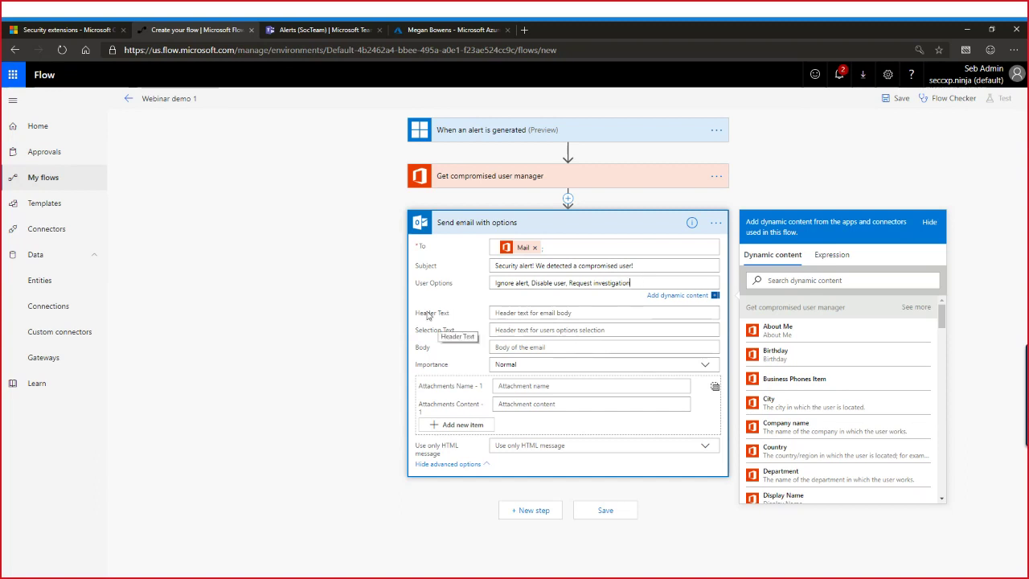
# Set the email's header text to "Security alert! We detected a compromised user. What should we do ?"
pyautogui.click(530, 312)
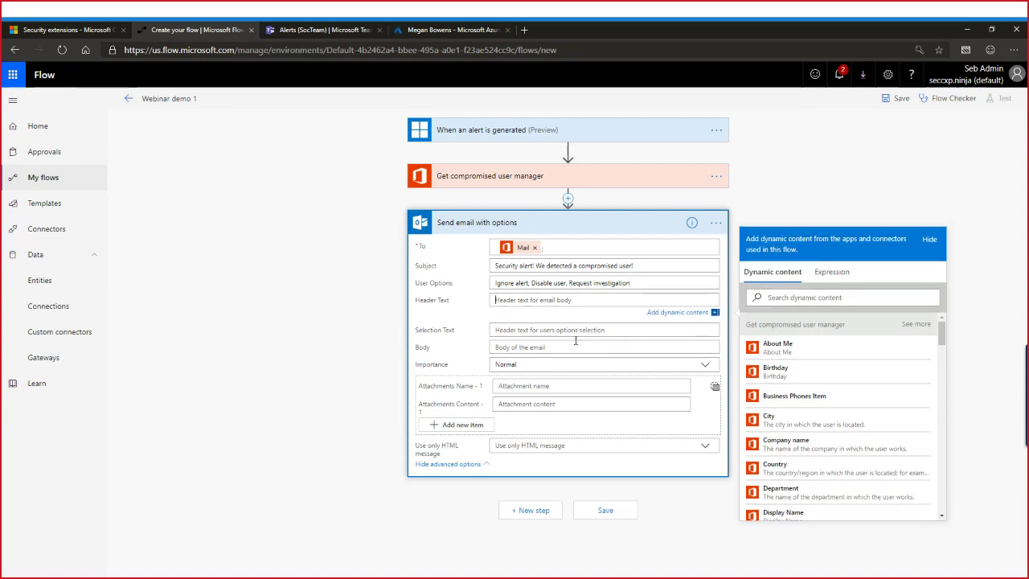
pyautogui.write('Security alert! We detected a compromised user. W')
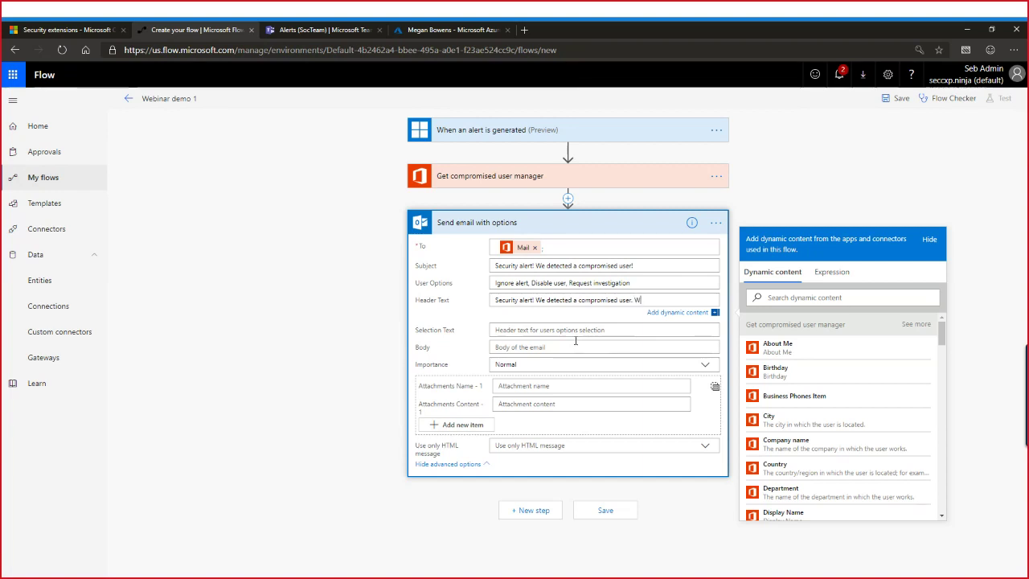
pyautogui.write('hat should we do ?')
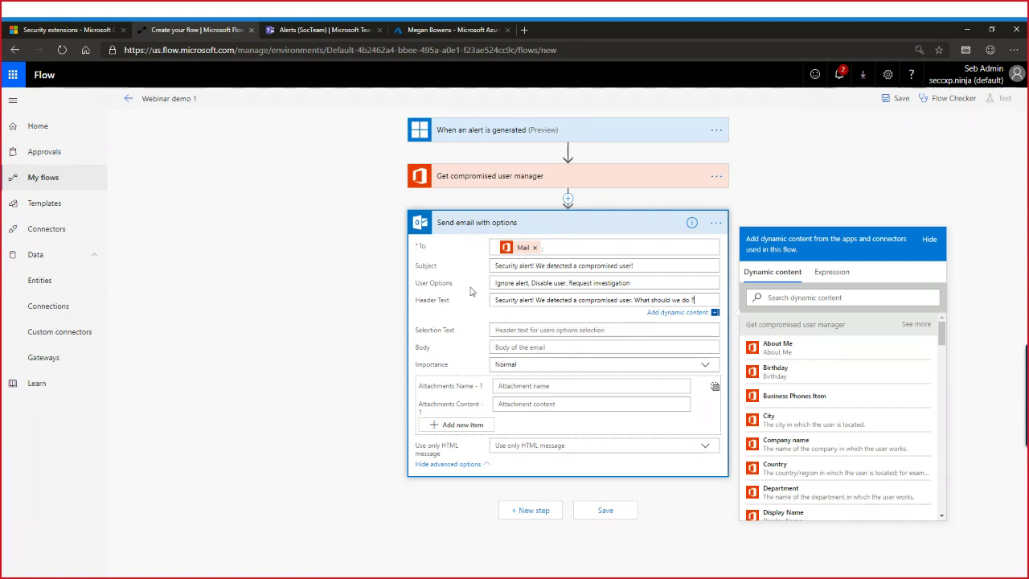
# Search the dynamic content for a display name to use in the email body
pyautogui.click(521, 348)
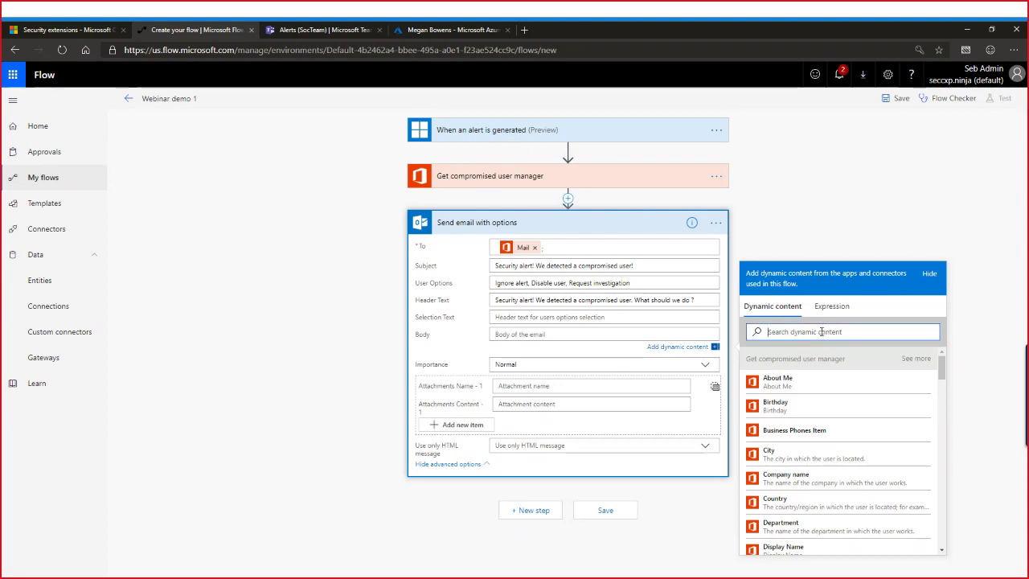
pyautogui.write('displ')
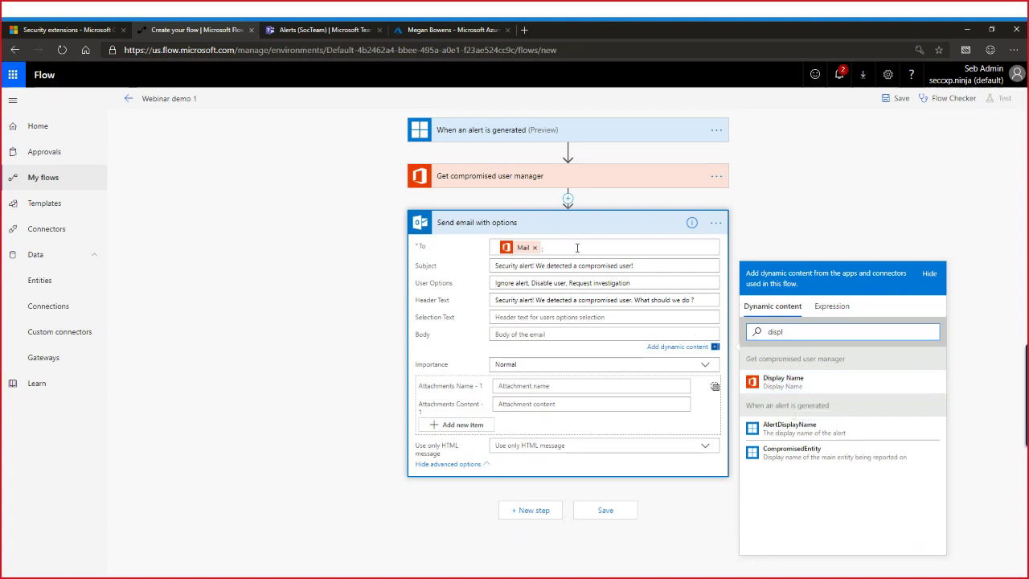
# Insert the Office 365 Users "Get user profile (V2)" action between the alert trigger and the Get compromised user manager action
pyautogui.click(567, 153)
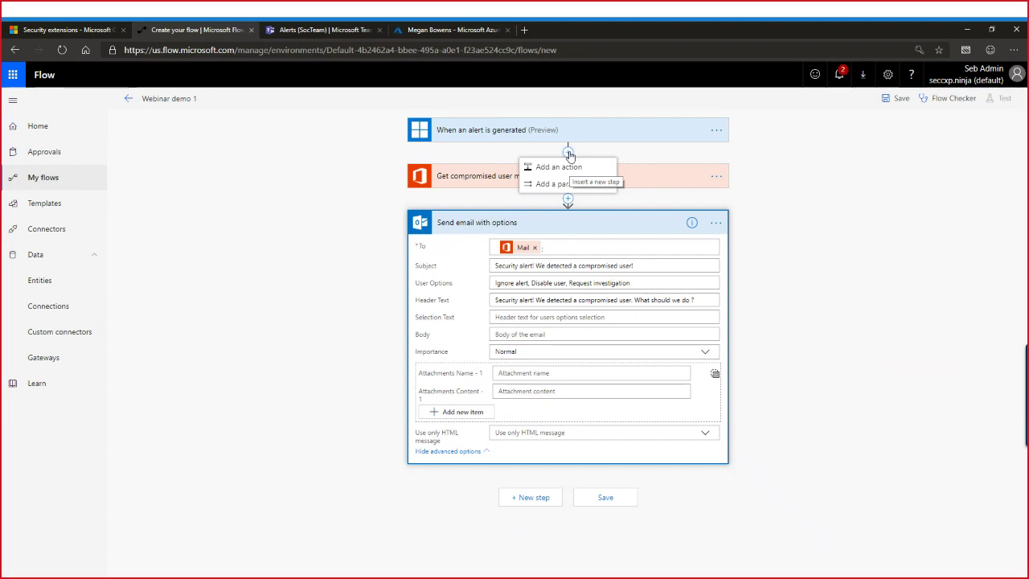
pyautogui.click(569, 167)
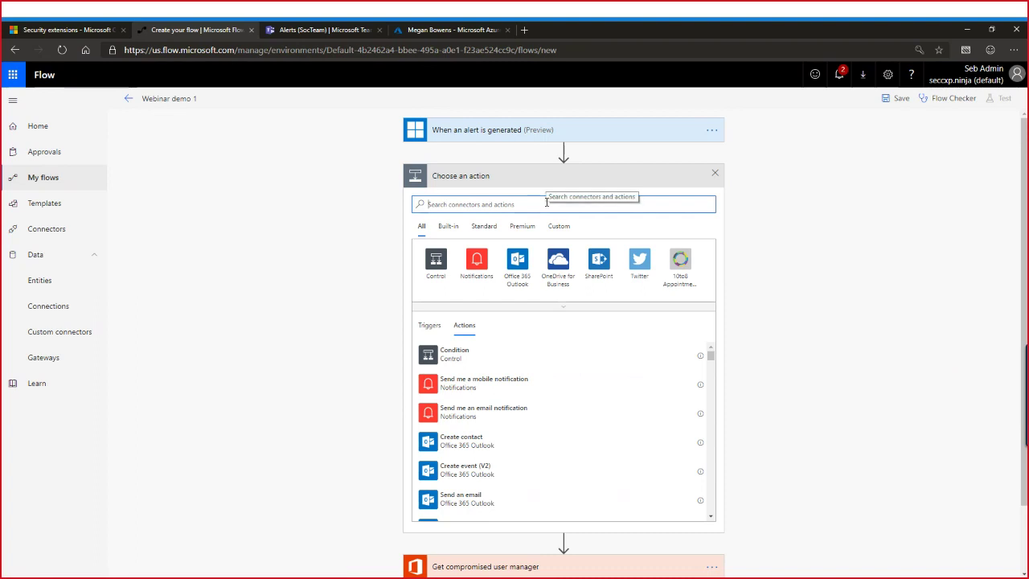
pyautogui.write('get ')
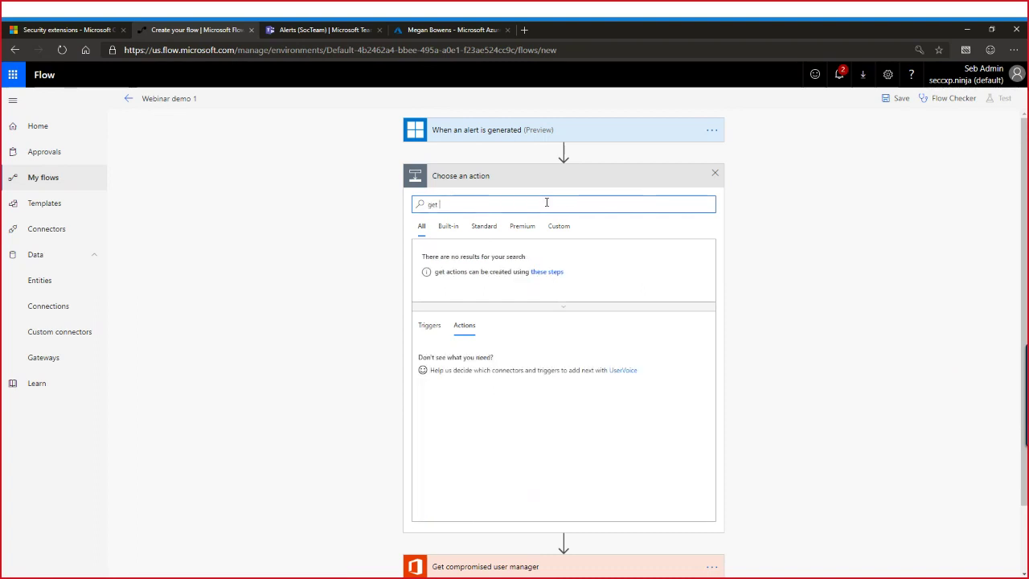
pyautogui.write('user')
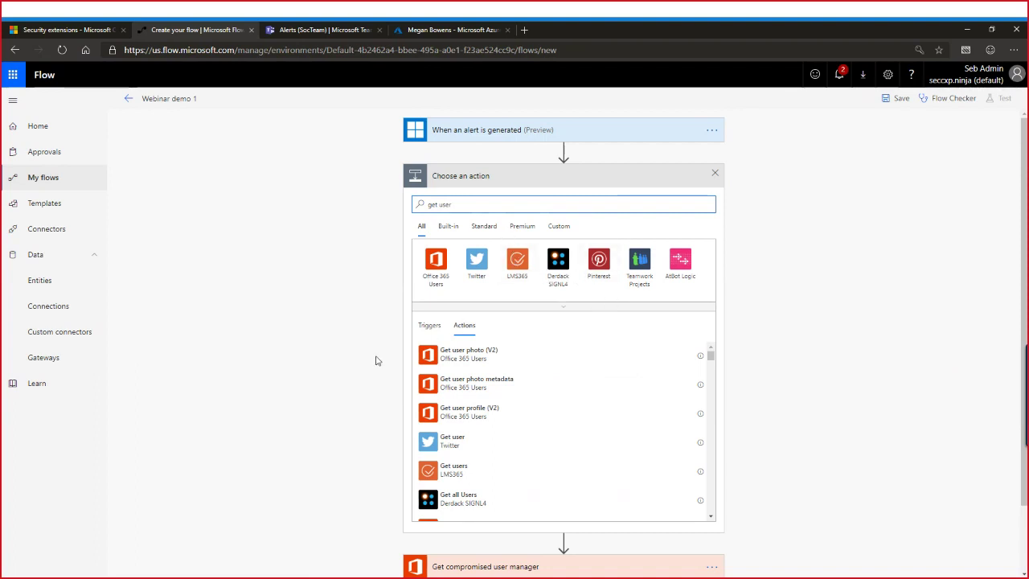
pyautogui.click(472, 415)
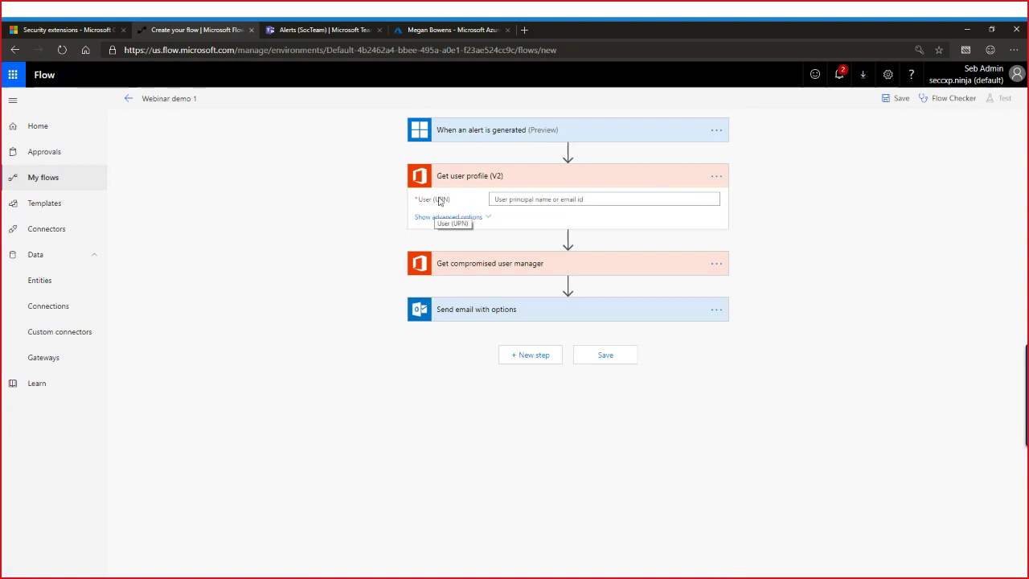
# Set the user profile action's User (UPN) to the alert's CompromisedEntity dynamic value
pyautogui.click(597, 201)
pyautogui.click(808, 197)
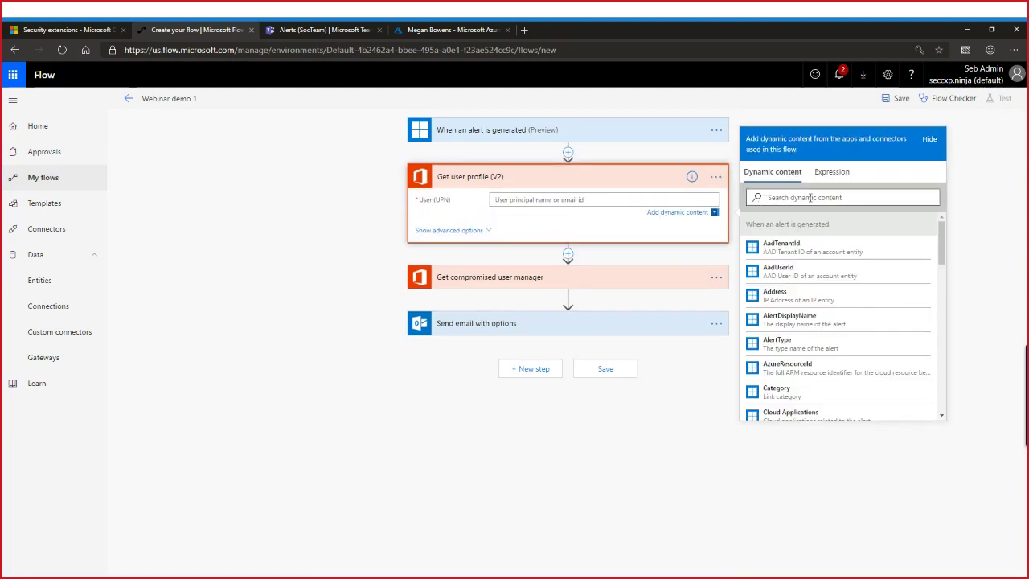
pyautogui.write('compro')
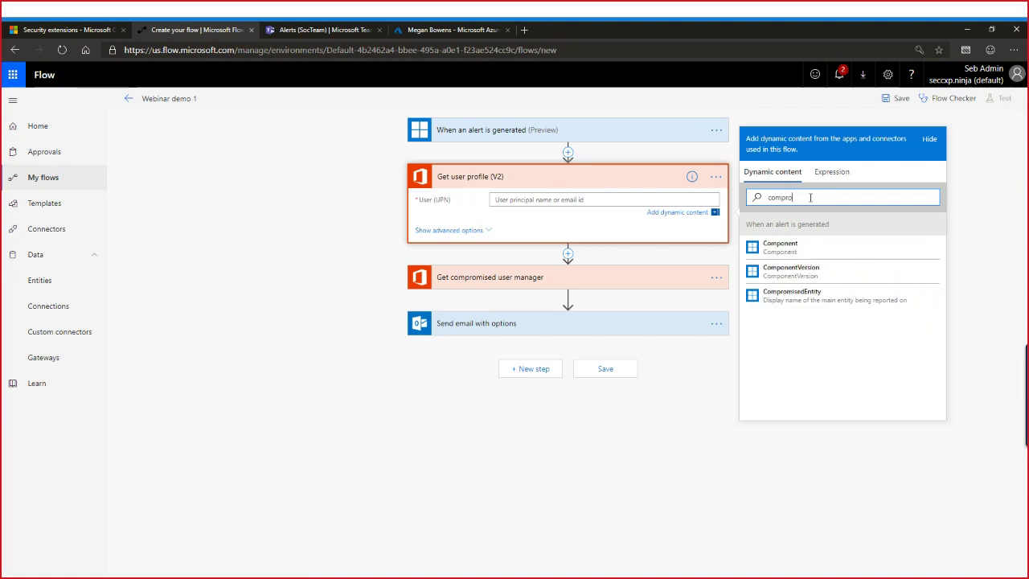
pyautogui.write('m')
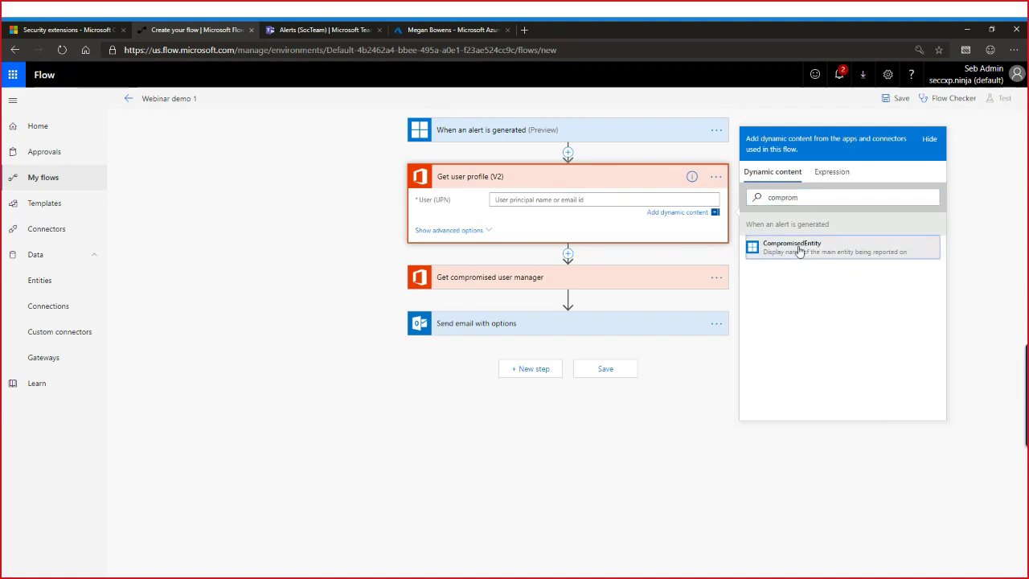
pyautogui.click(804, 248)
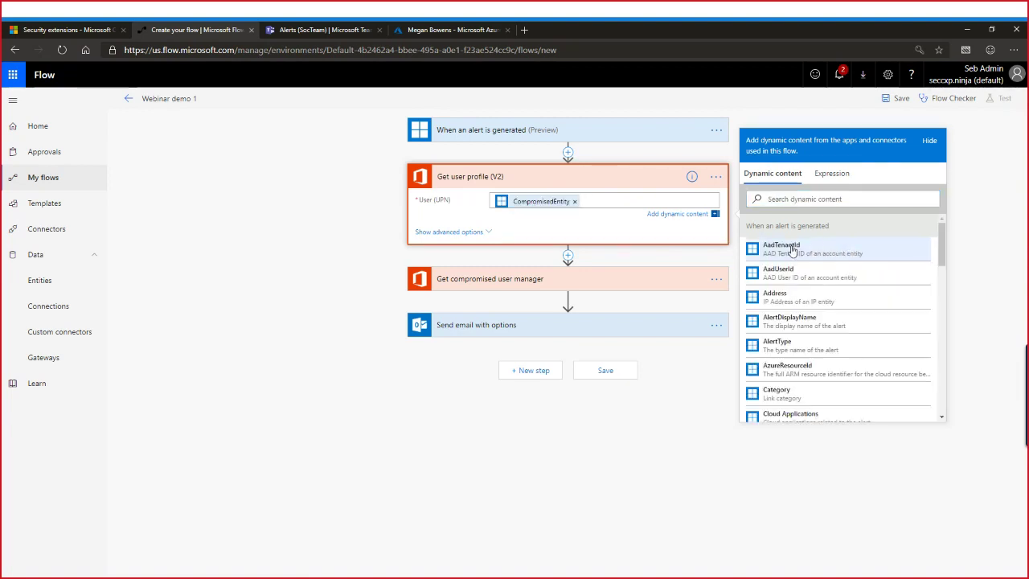
# Rename the user profile action as "Get user details" and collapse it
pyautogui.click(715, 176)
pyautogui.click(743, 177)
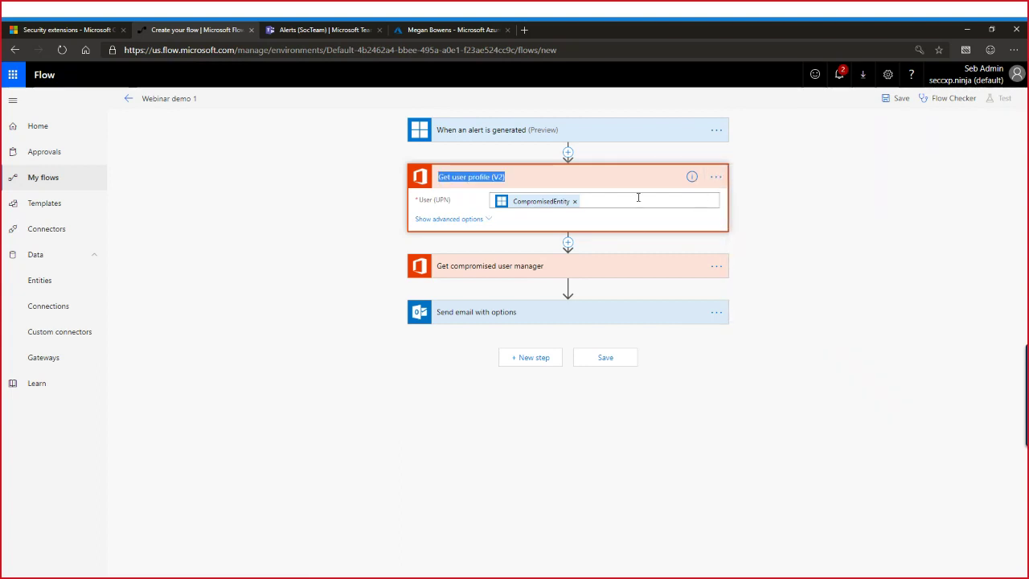
pyautogui.click(510, 179)
pyautogui.press('BackSpace')
pyautogui.press('BackSpace')
pyautogui.press('BackSpace')
pyautogui.press('BackSpace')
pyautogui.press('BackSpace')
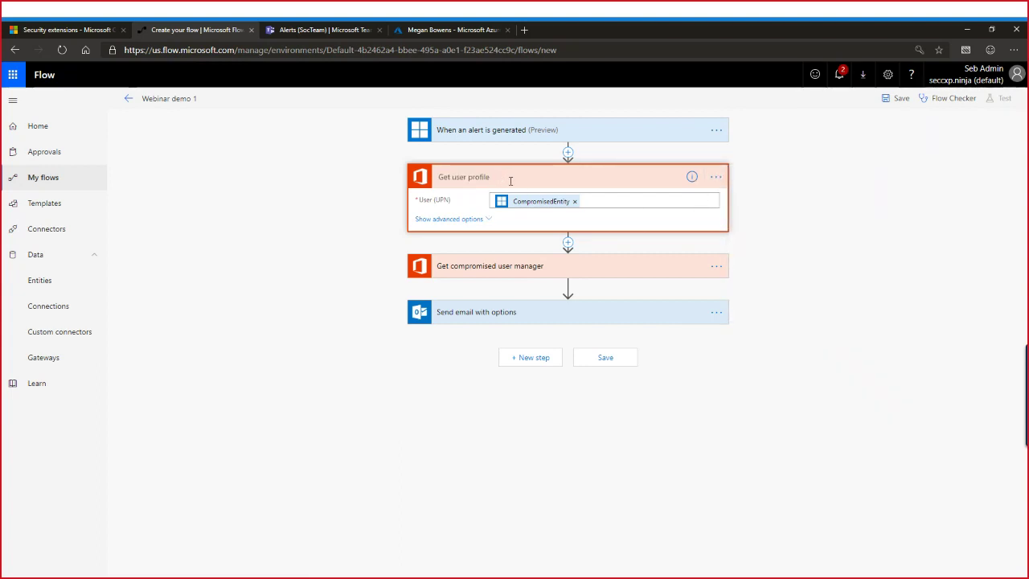
pyautogui.press('BackSpace')
pyautogui.press('BackSpace')
pyautogui.write('details')
pyautogui.press('Return')
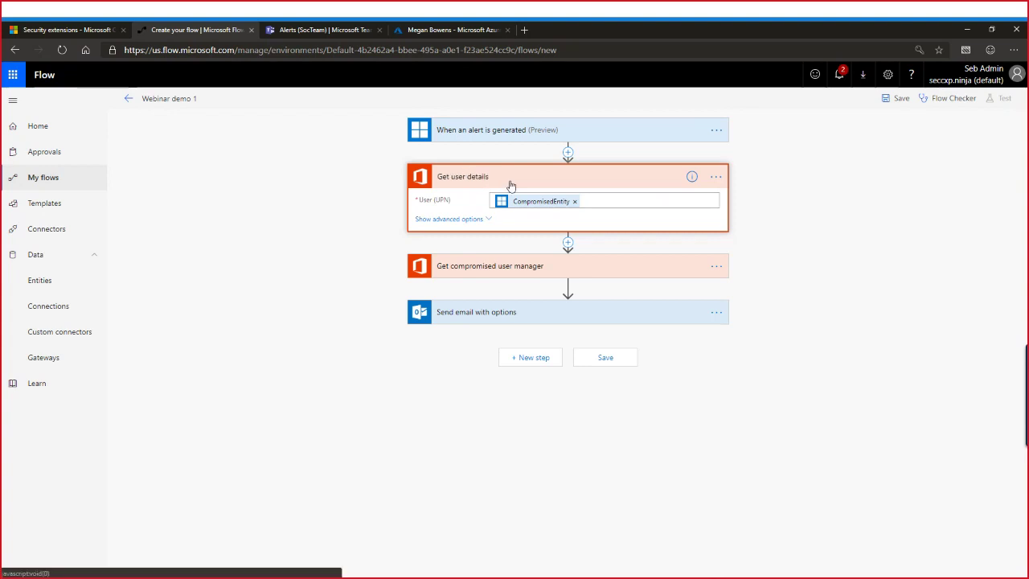
pyautogui.click(505, 176)
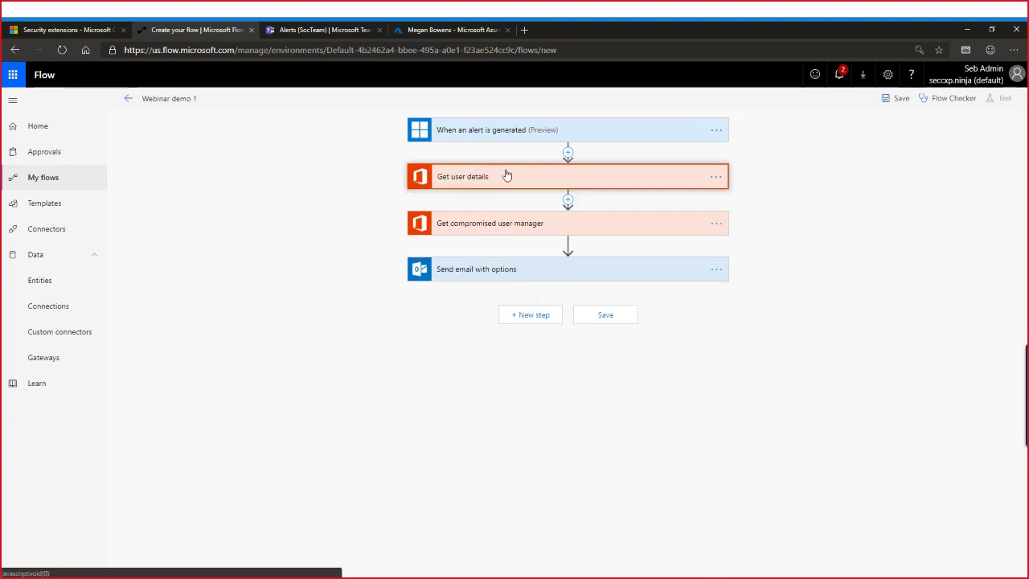
# Start the email body with "We detected a security alert (" followed by the alert's AlertDisplayName and Description dynamic values
pyautogui.click(528, 274)
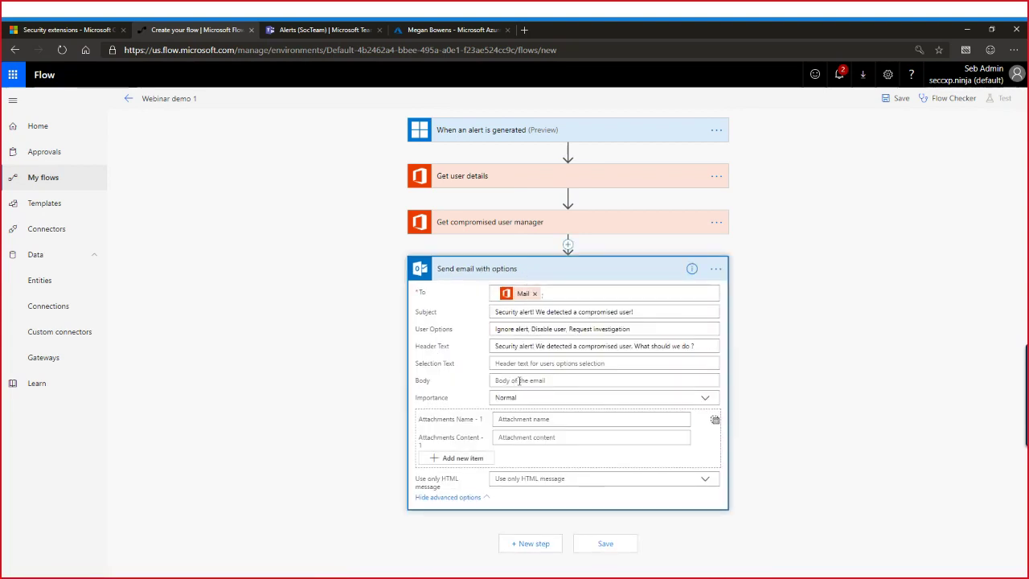
pyautogui.click(525, 380)
pyautogui.write('W')
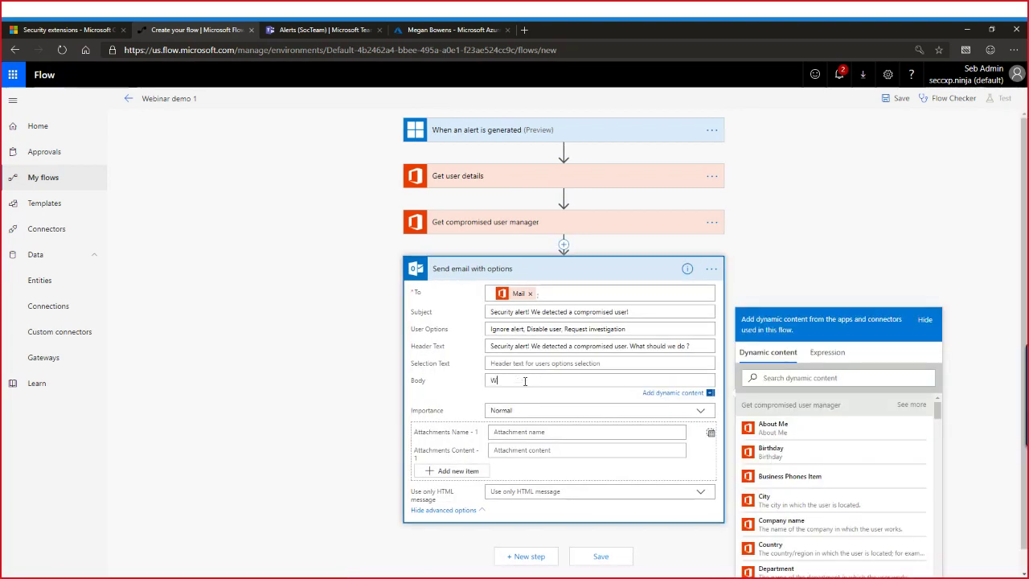
pyautogui.write('e detected a security alert (')
pyautogui.click(828, 377)
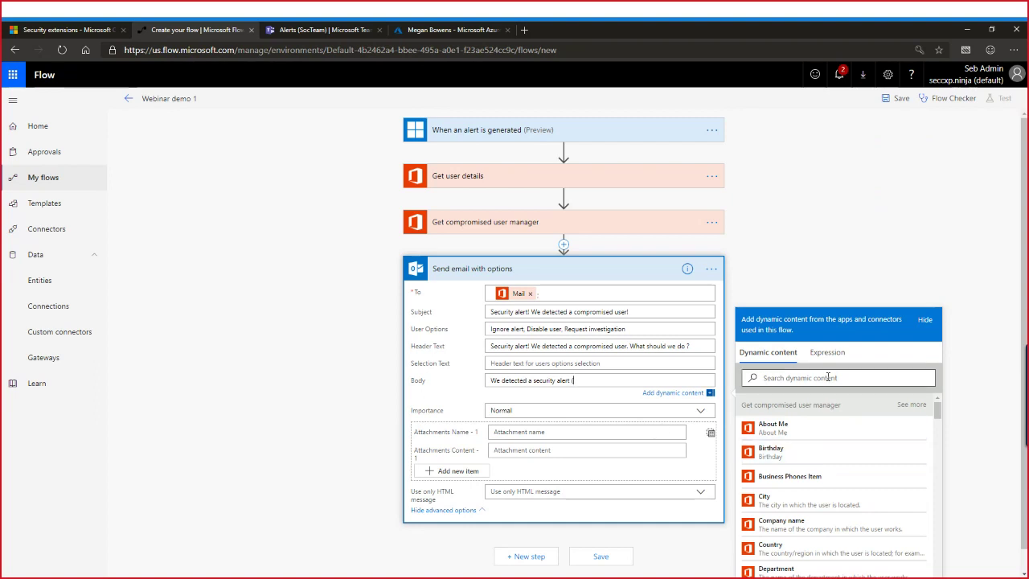
pyautogui.write('alert')
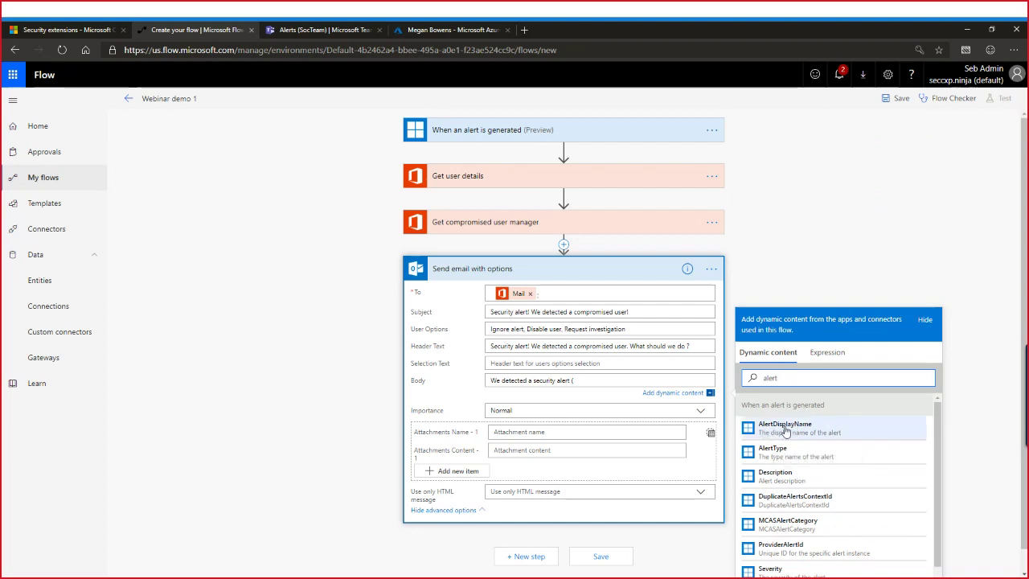
pyautogui.click(785, 430)
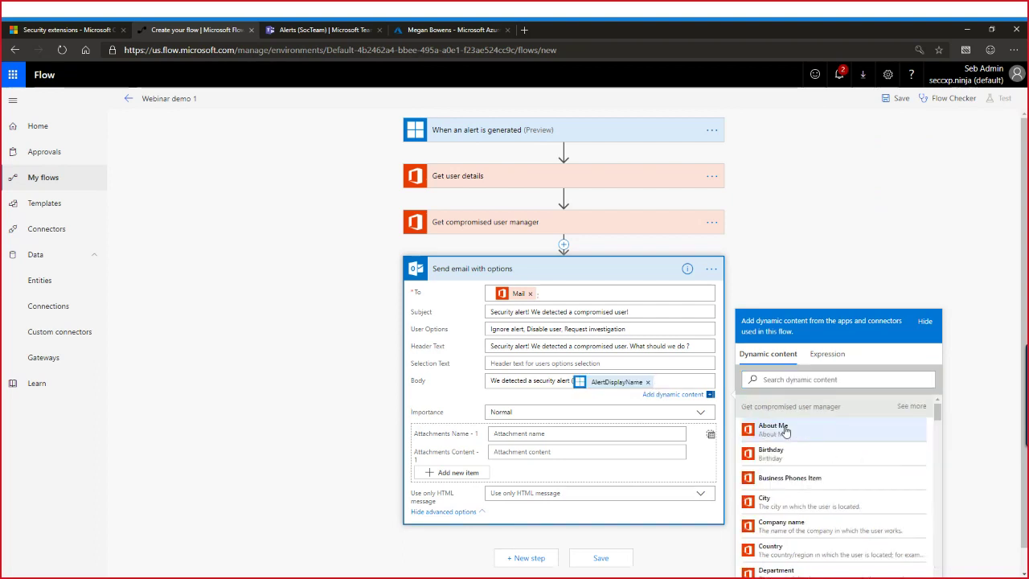
pyautogui.click(815, 379)
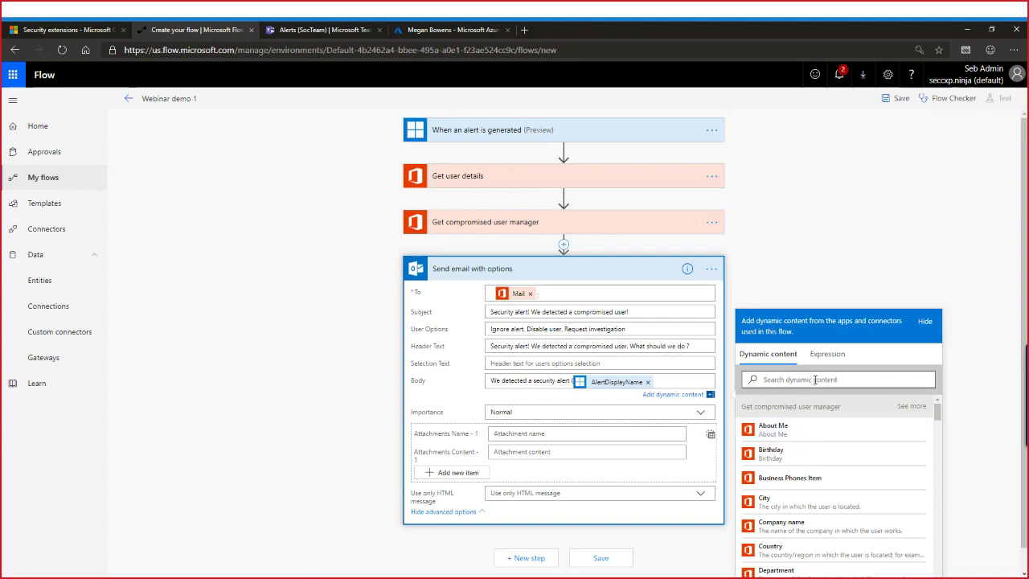
pyautogui.write('descrip')
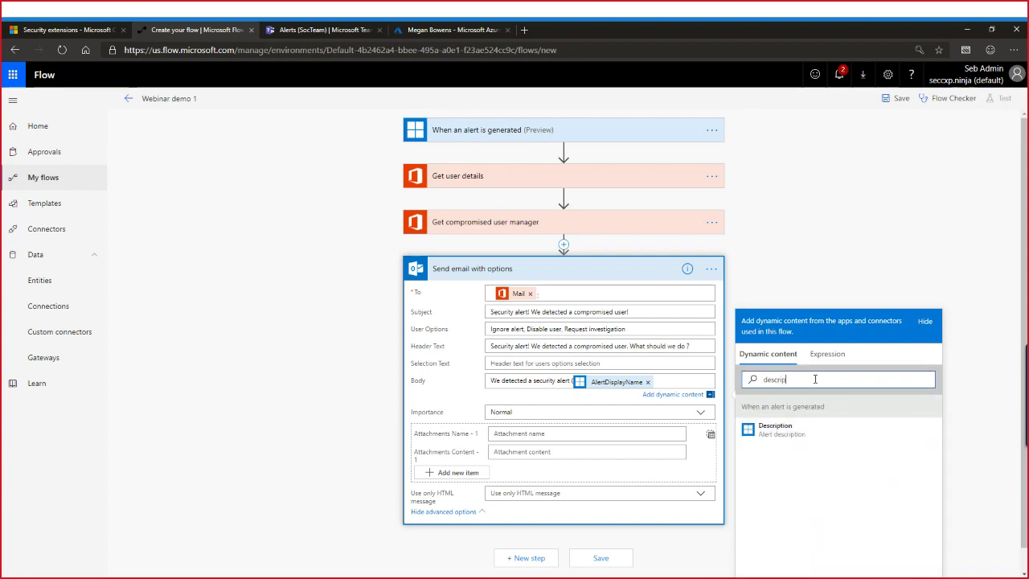
pyautogui.click(777, 428)
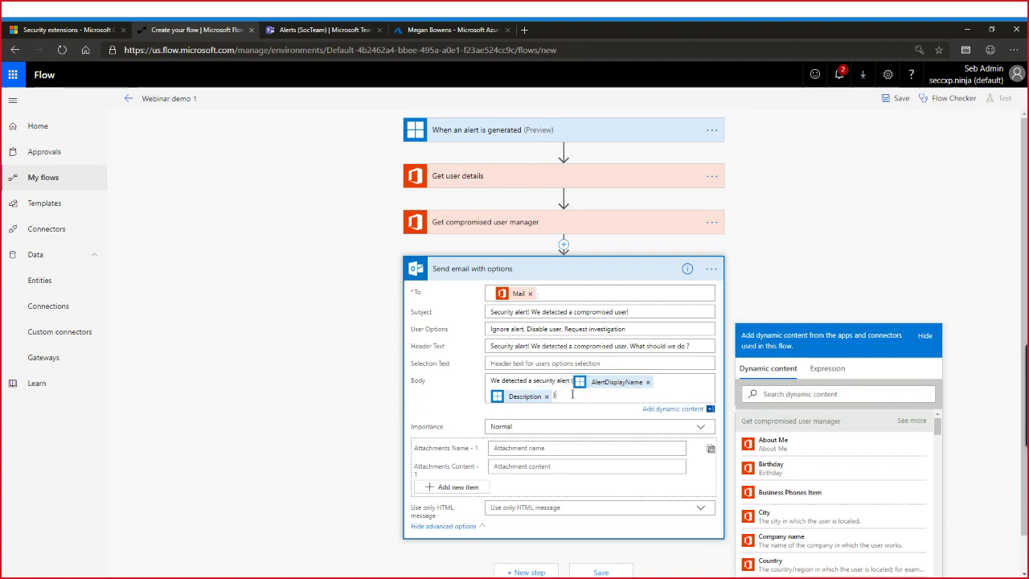
# Continue the email body with ") for user" and the Display Name value from Get user details
pyautogui.write('or user')
pyautogui.click(786, 394)
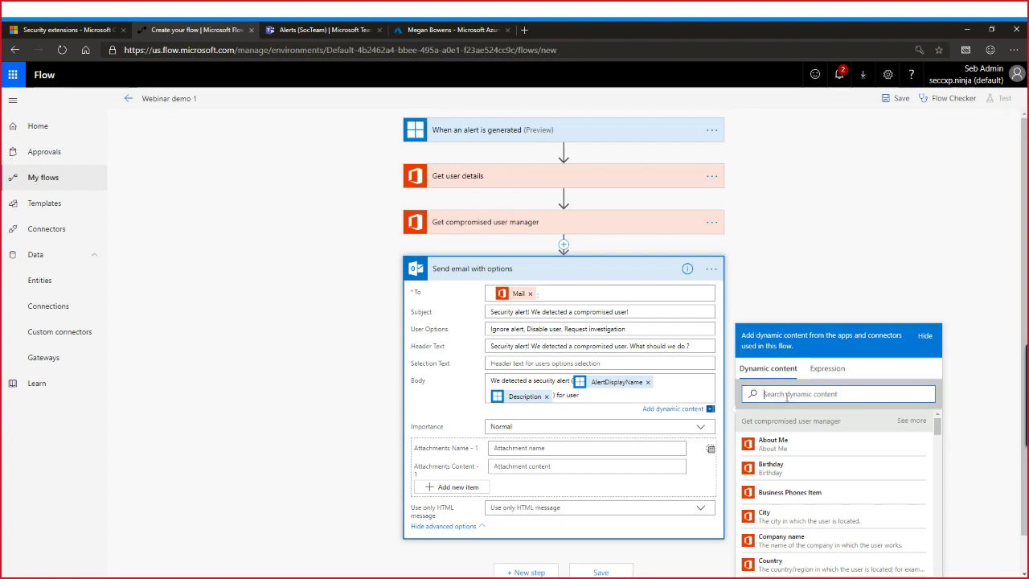
pyautogui.write('display')
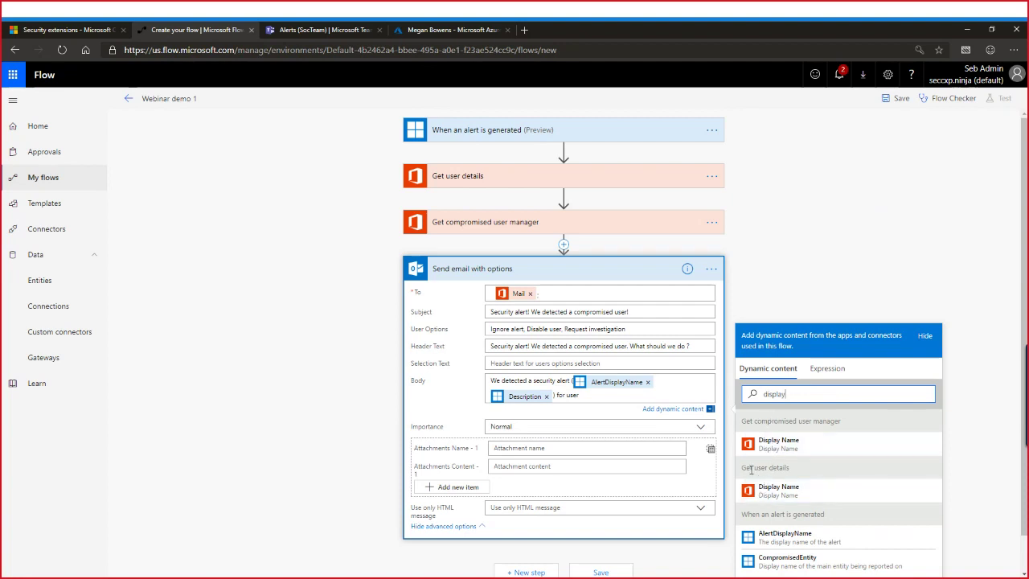
pyautogui.click(779, 489)
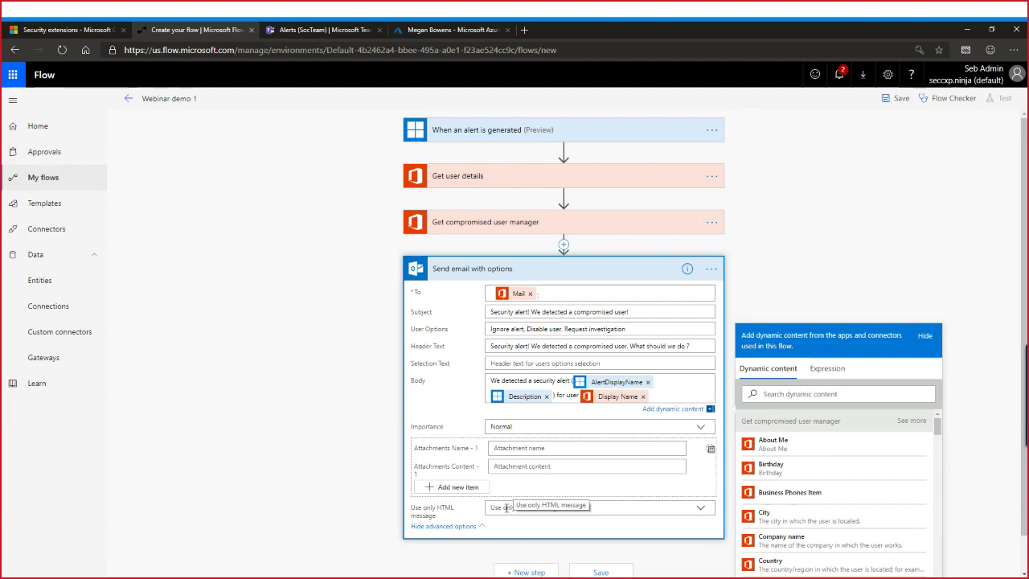
# Set the email action's Use only HTML message option to Yes and collapse the action
pyautogui.click(698, 508)
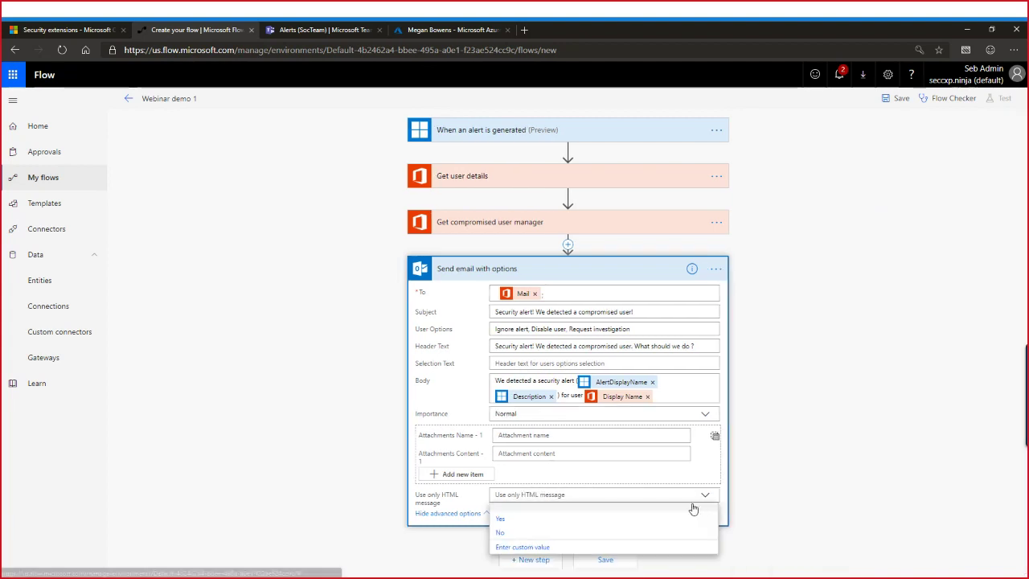
pyautogui.click(500, 519)
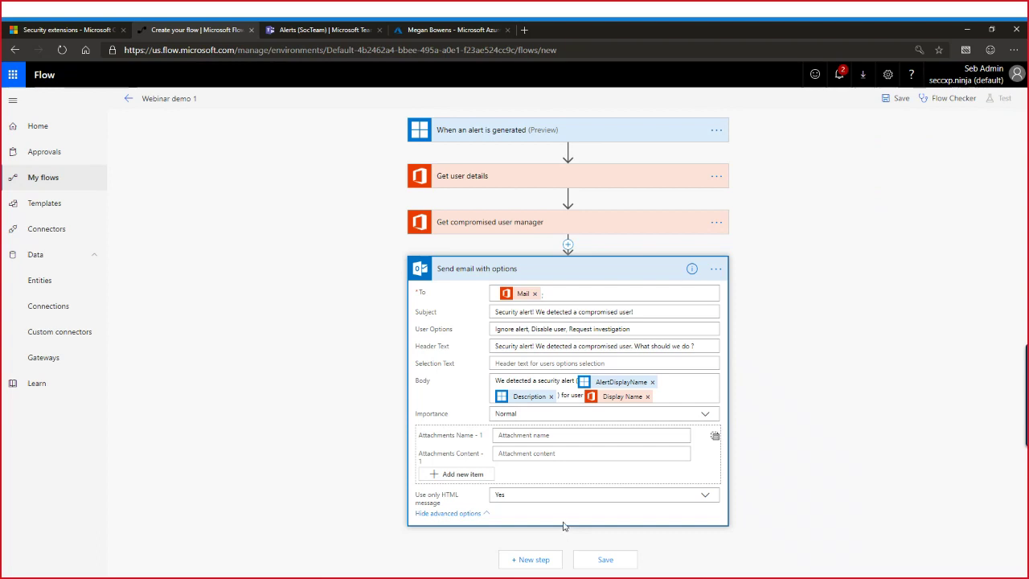
pyautogui.click(529, 267)
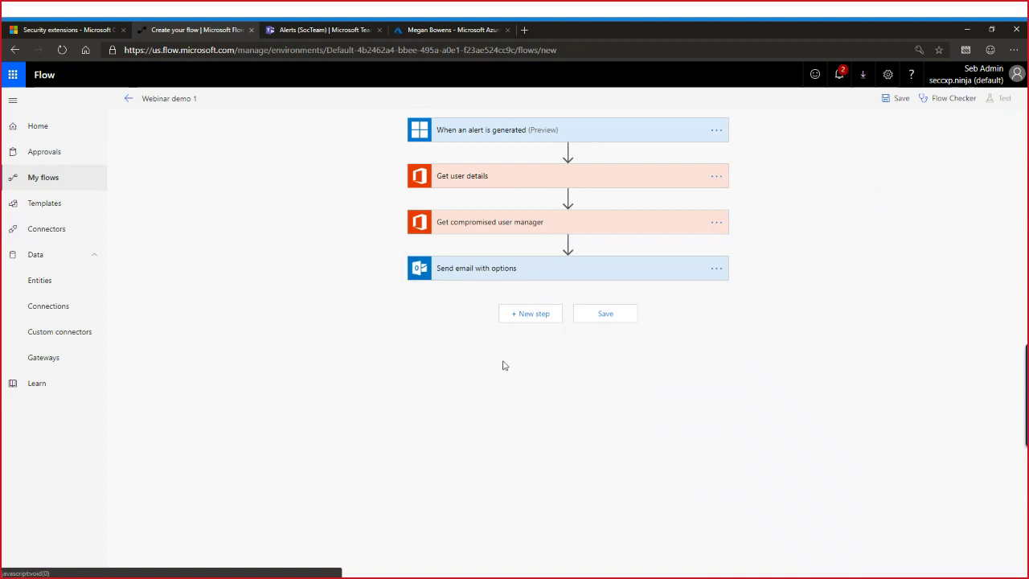
# Add a Switch control after the email action and set it to evaluate the email's SelectedOption response
pyautogui.click(537, 314)
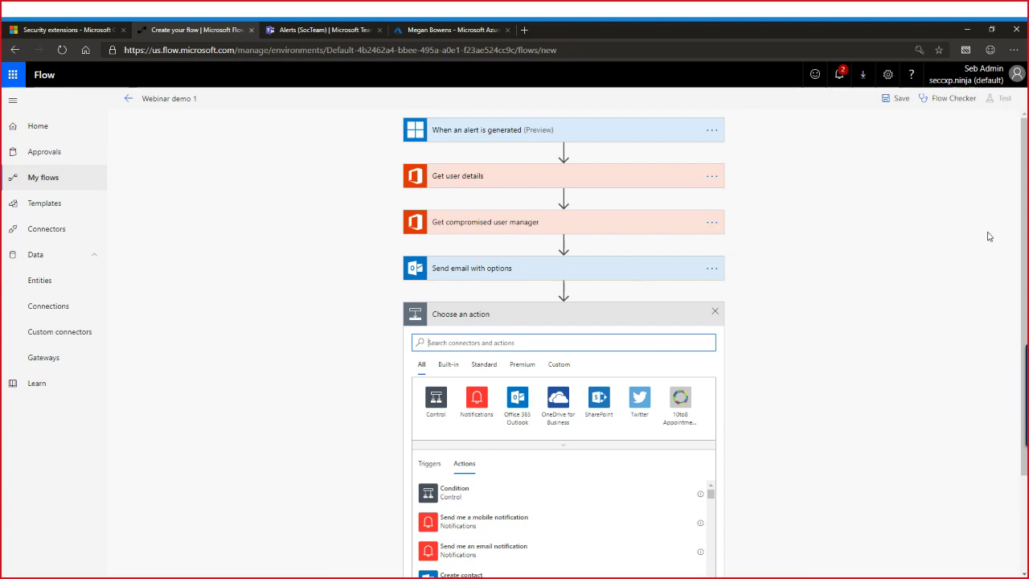
pyautogui.moveTo(1024, 223); pyautogui.dragTo(1009, 313)
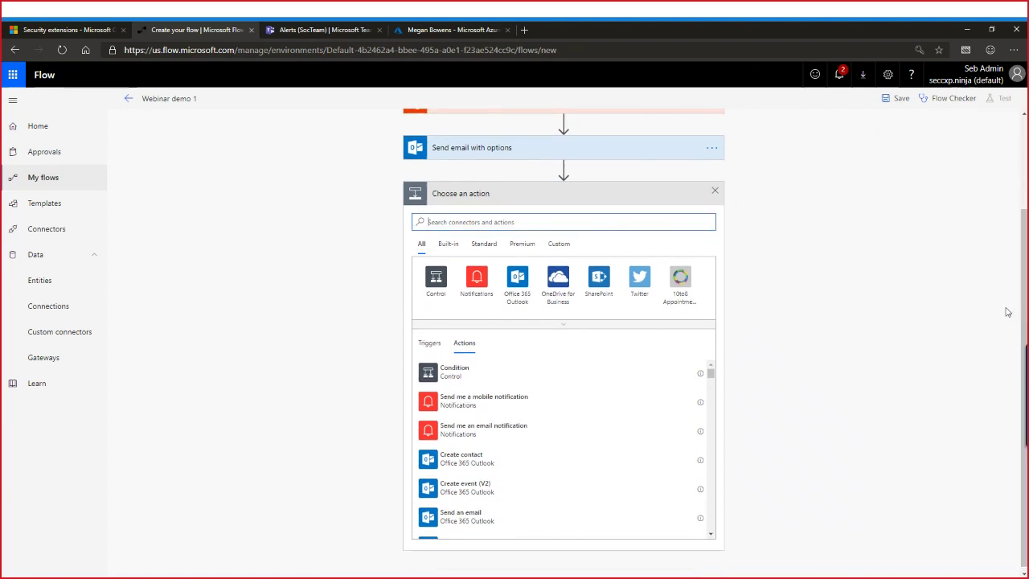
pyautogui.click(435, 279)
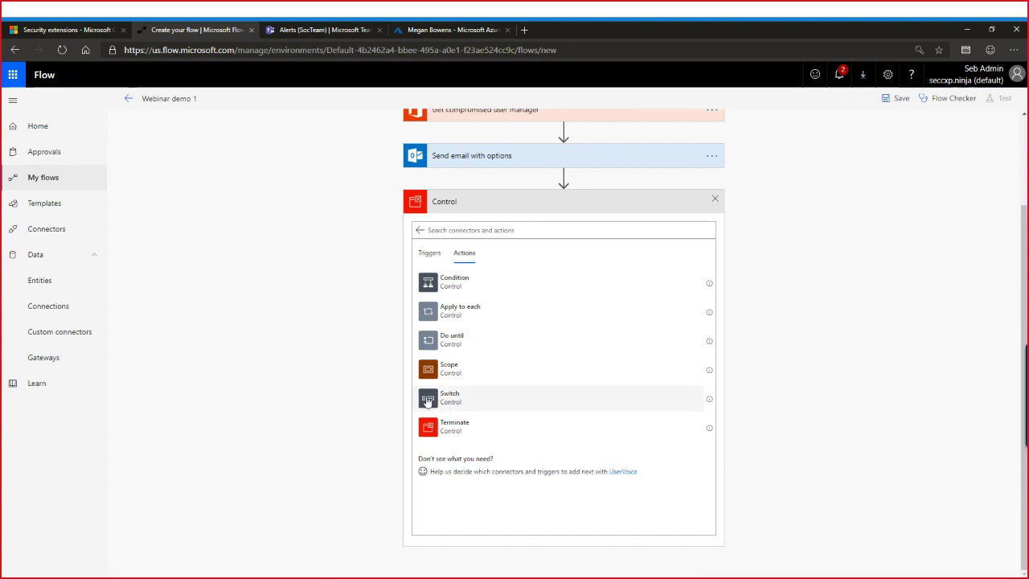
pyautogui.click(438, 398)
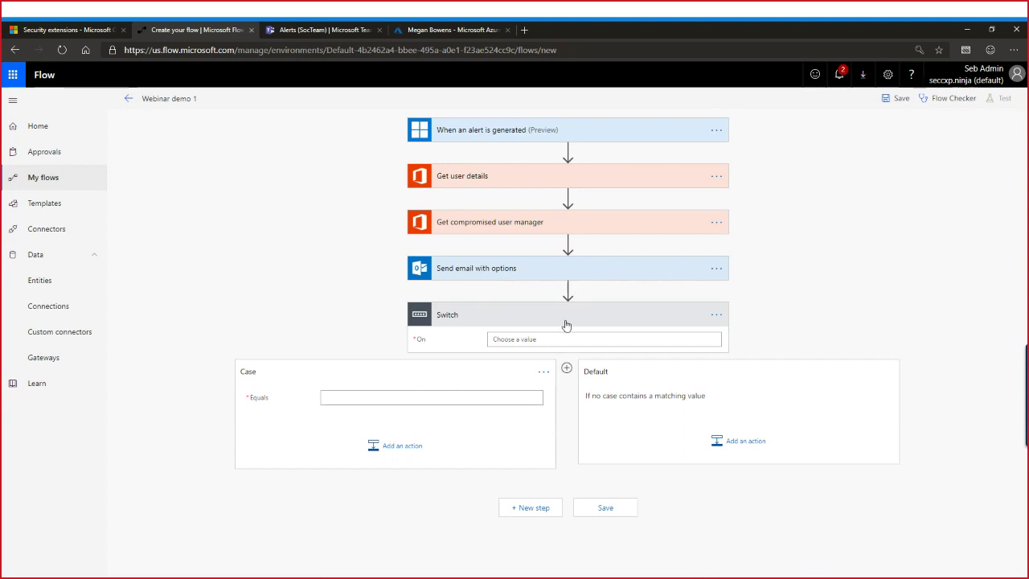
pyautogui.click(509, 341)
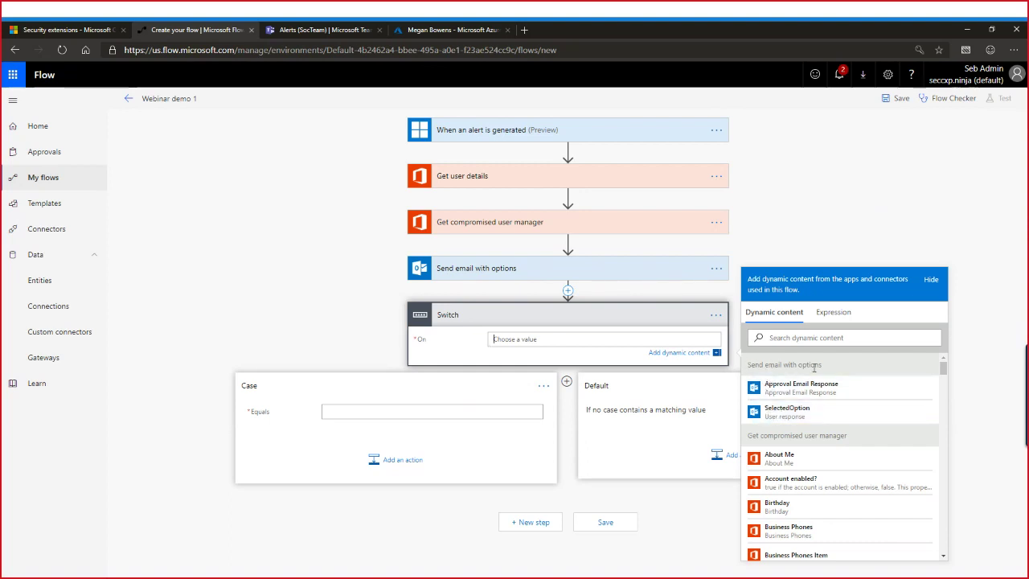
pyautogui.click(784, 413)
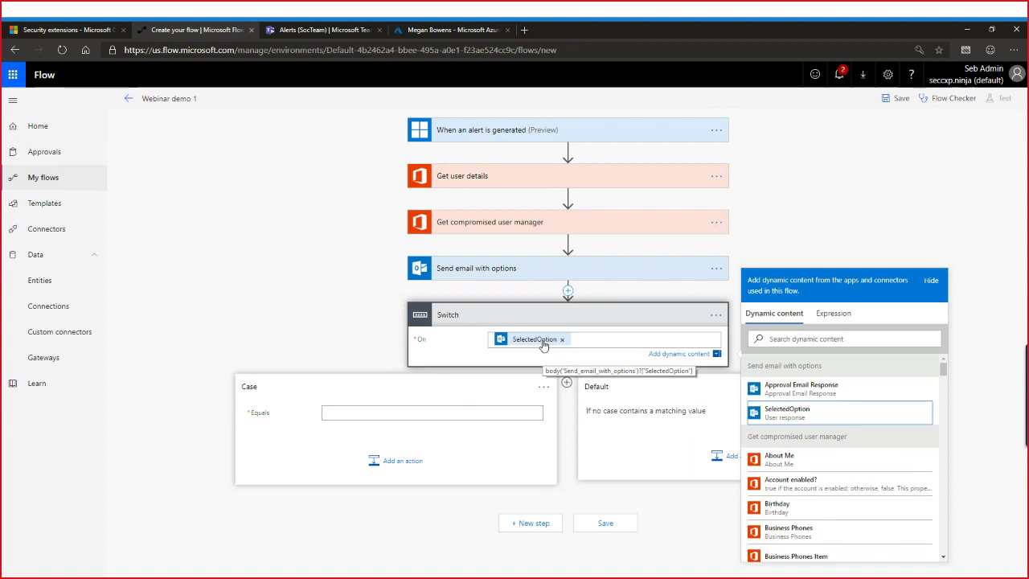
# Review the email action's user options and set the Switch's first case to equal "Ignore alert"
pyautogui.click(527, 276)
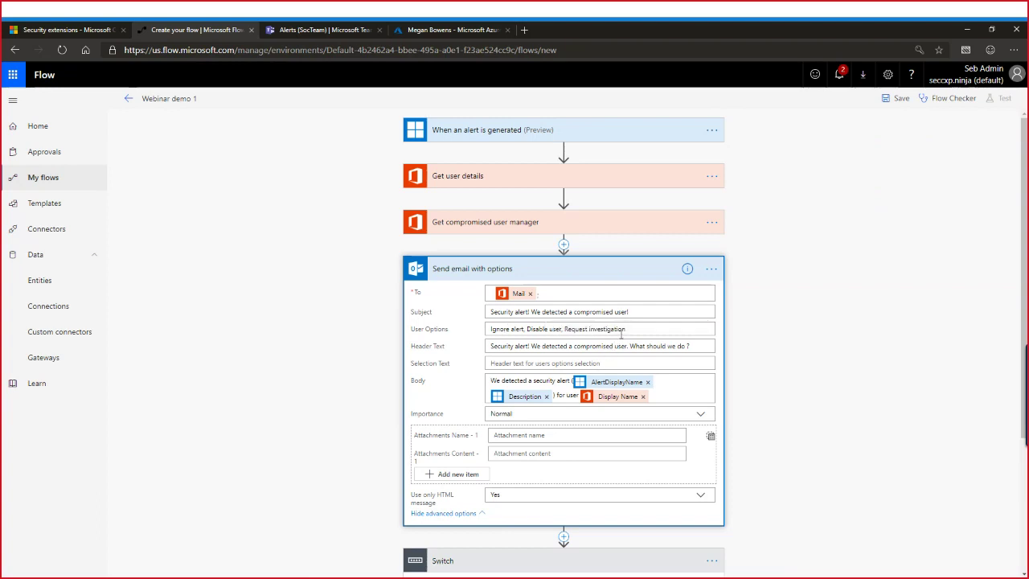
pyautogui.scroll(-3, 795, 394)
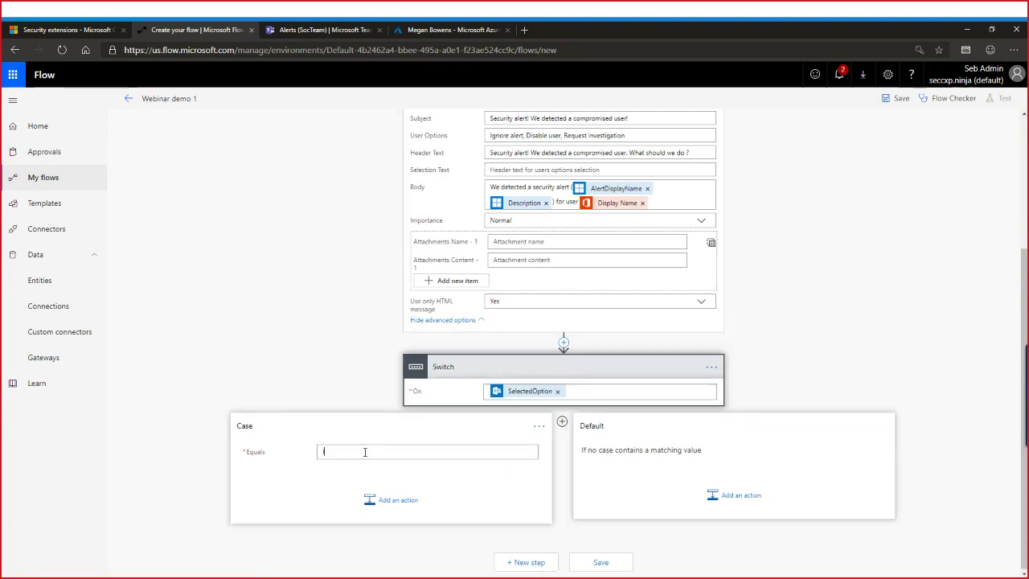
pyautogui.write('Ignore alert')
# Add a second case to the Switch and set it to equal "Disable user"
pyautogui.click(562, 422)
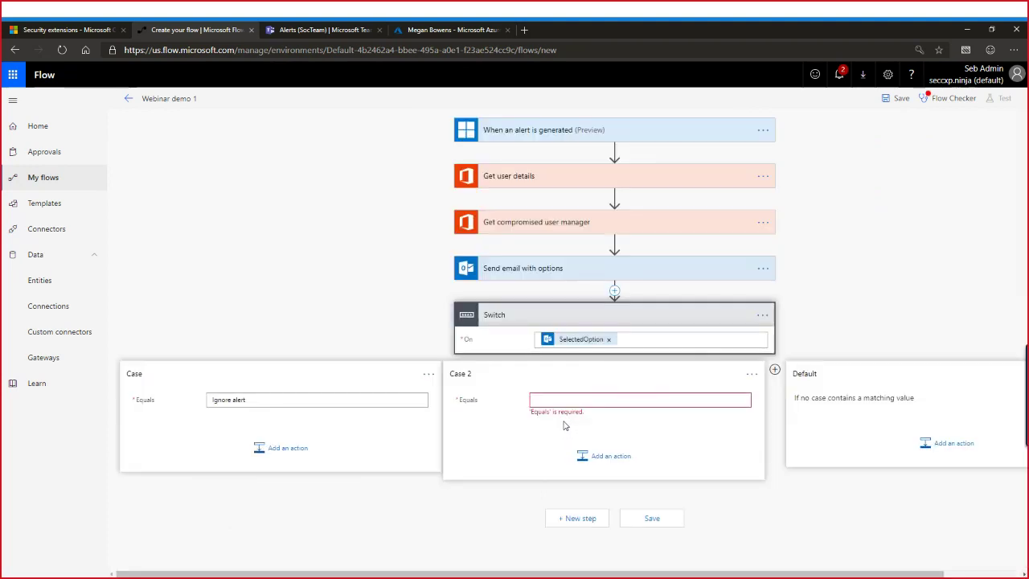
pyautogui.click(534, 270)
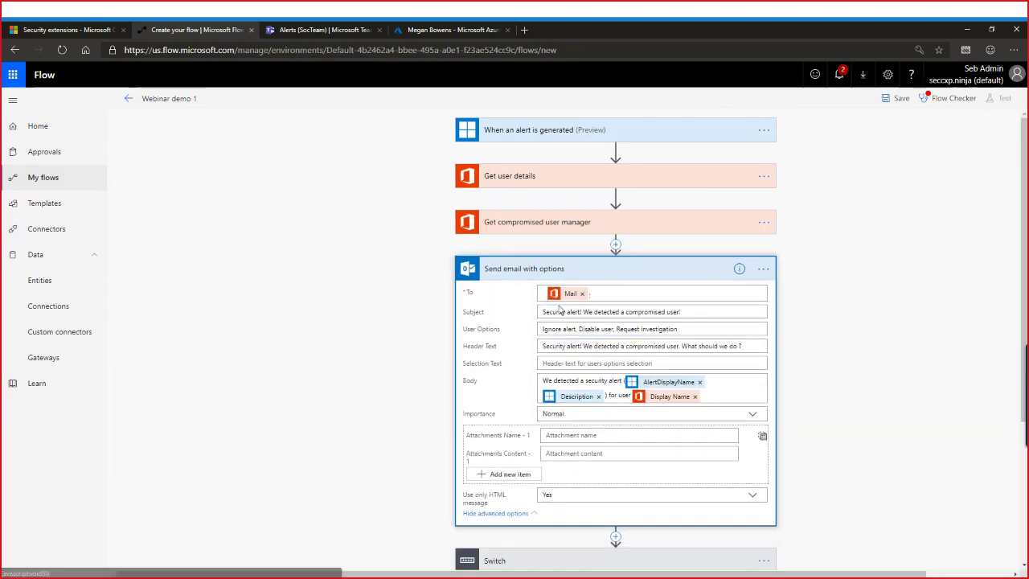
pyautogui.scroll(-2, 595, 362)
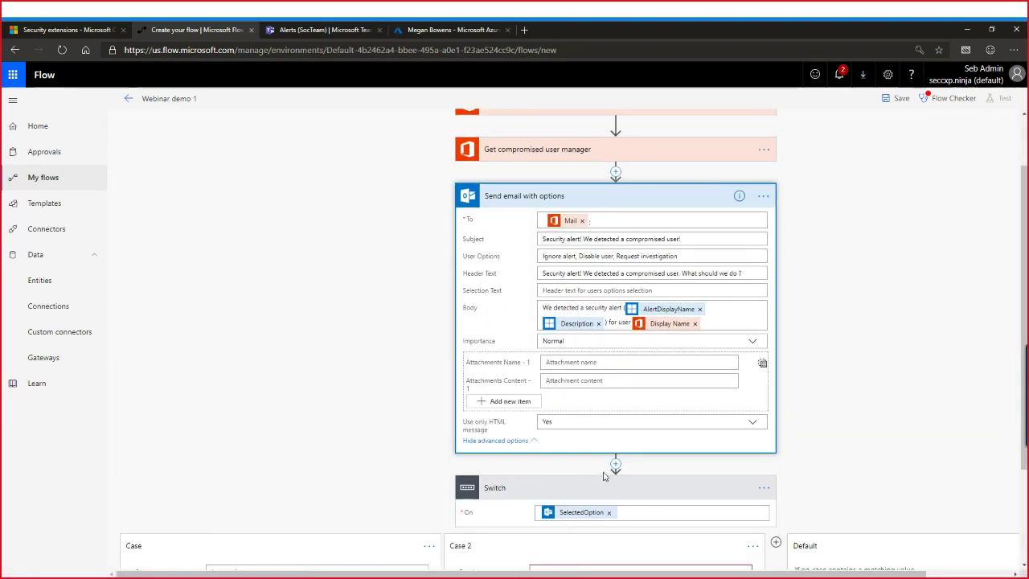
pyautogui.scroll(-3, 607, 475)
pyautogui.click(602, 436)
pyautogui.write('Disable user')
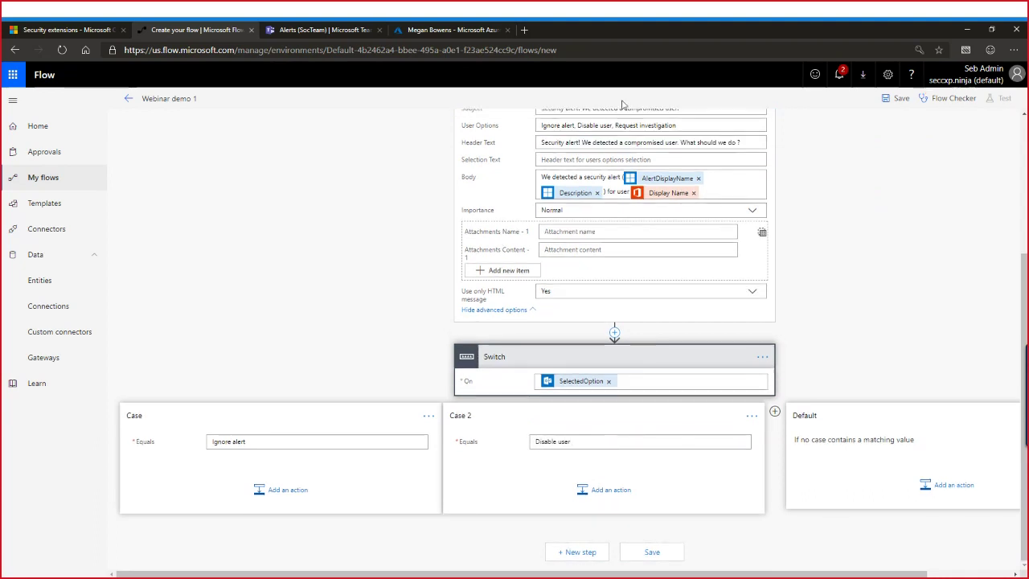
# Add a third Switch case and set it to equal "Request investigation", copied from the email's user options
pyautogui.moveTo(616, 125); pyautogui.dragTo(683, 127)
pyautogui.hotkey('ctrl', 'c')
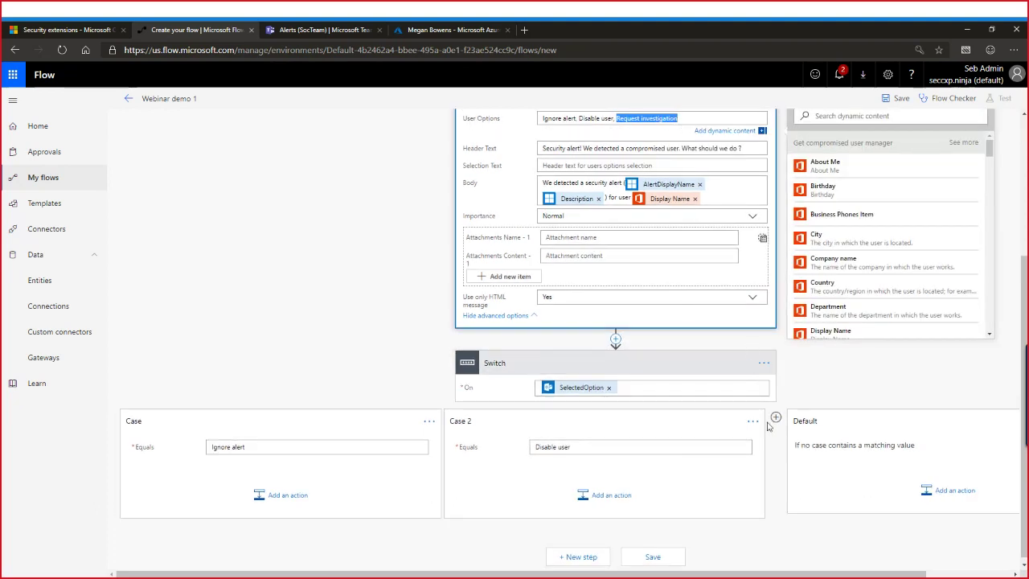
pyautogui.click(776, 417)
pyautogui.click(925, 401)
pyautogui.hotkey('ctrl', 'v')
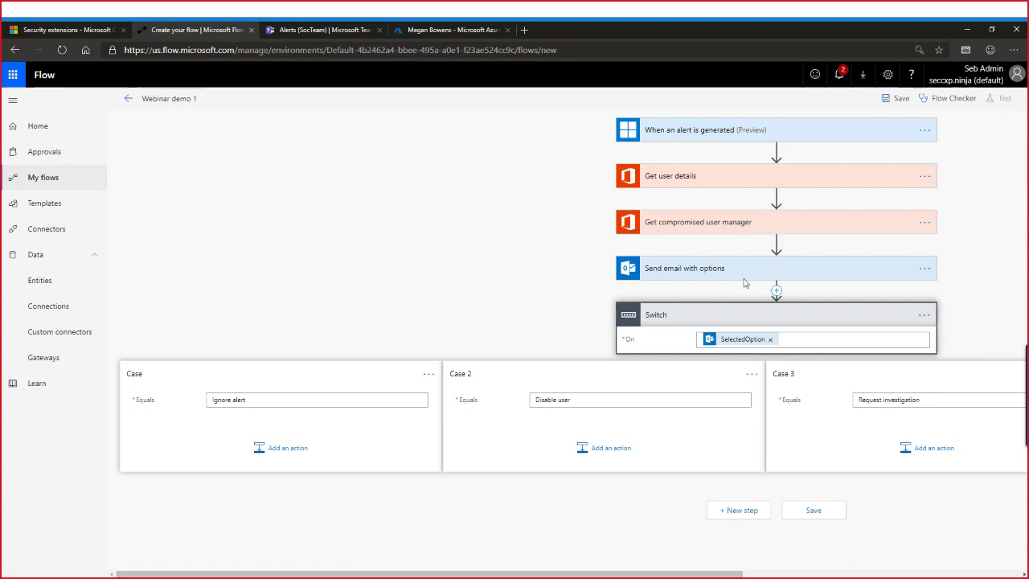
# Insert a Condition control between the email action and the Switch, and expand the Switch to compare them
pyautogui.moveTo(589, 573); pyautogui.dragTo(848, 572)
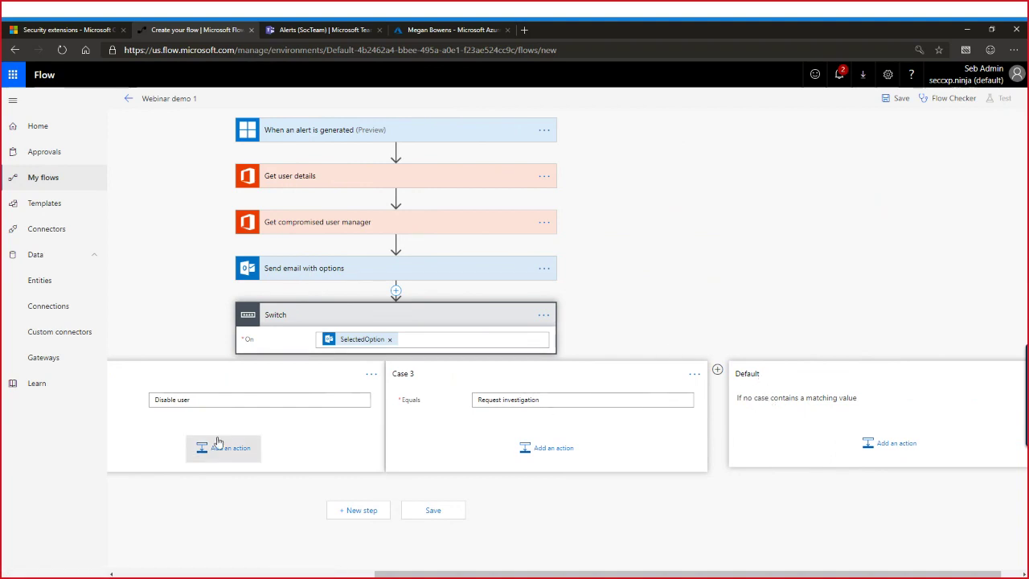
pyautogui.moveTo(424, 575); pyautogui.dragTo(247, 576)
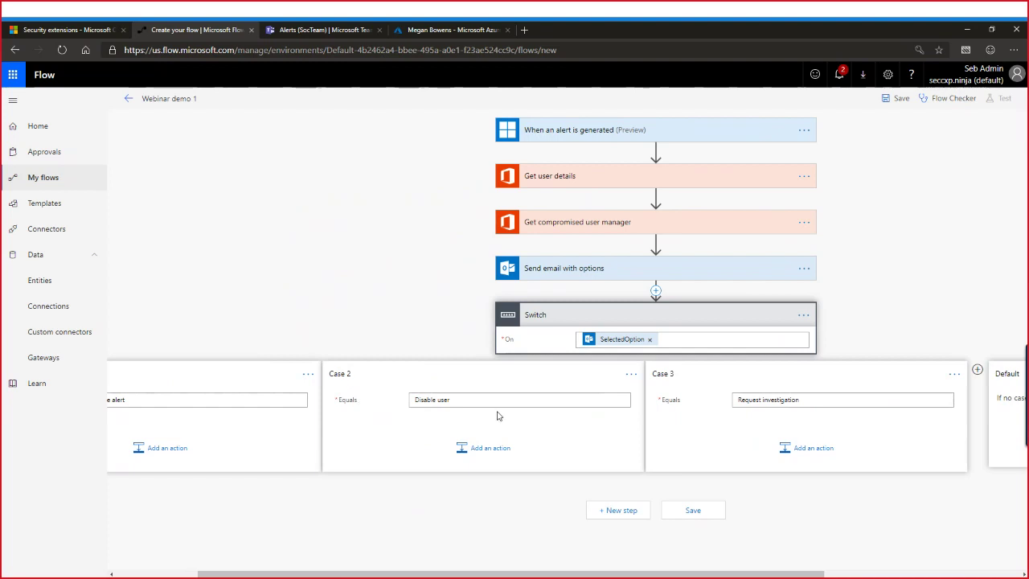
pyautogui.click(656, 291)
pyautogui.click(643, 306)
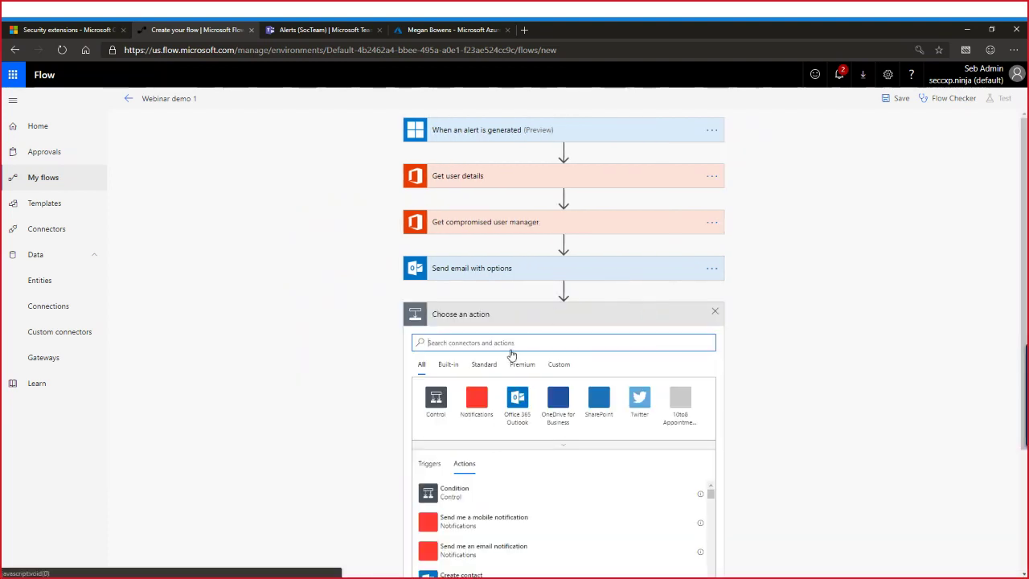
pyautogui.click(443, 491)
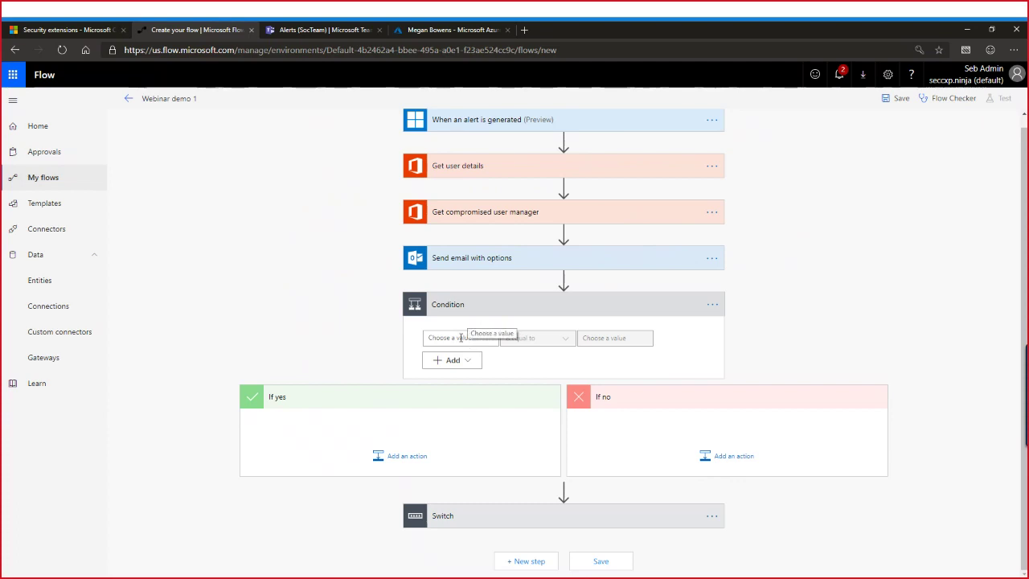
pyautogui.click(470, 518)
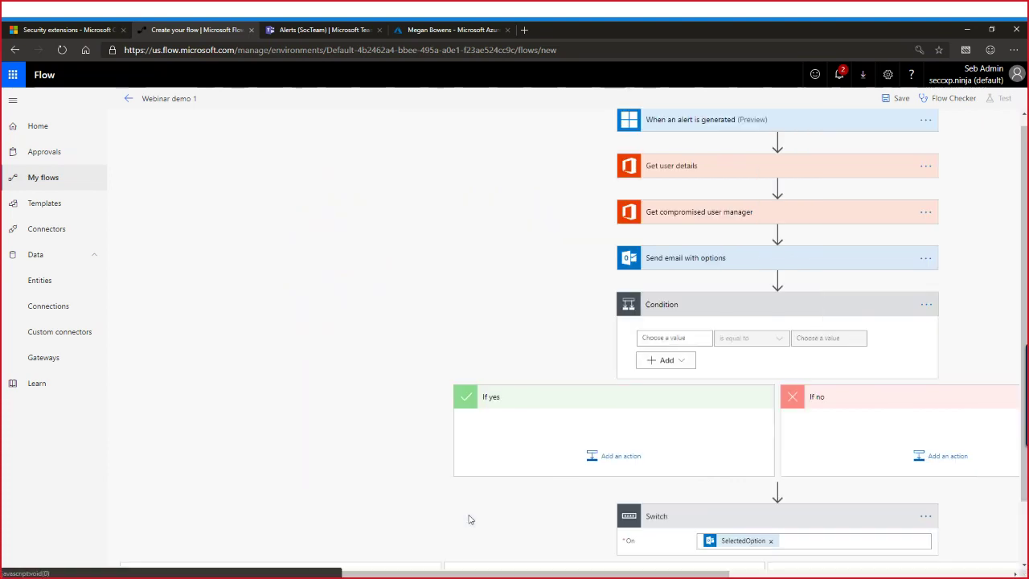
pyautogui.scroll(-1, 575, 485)
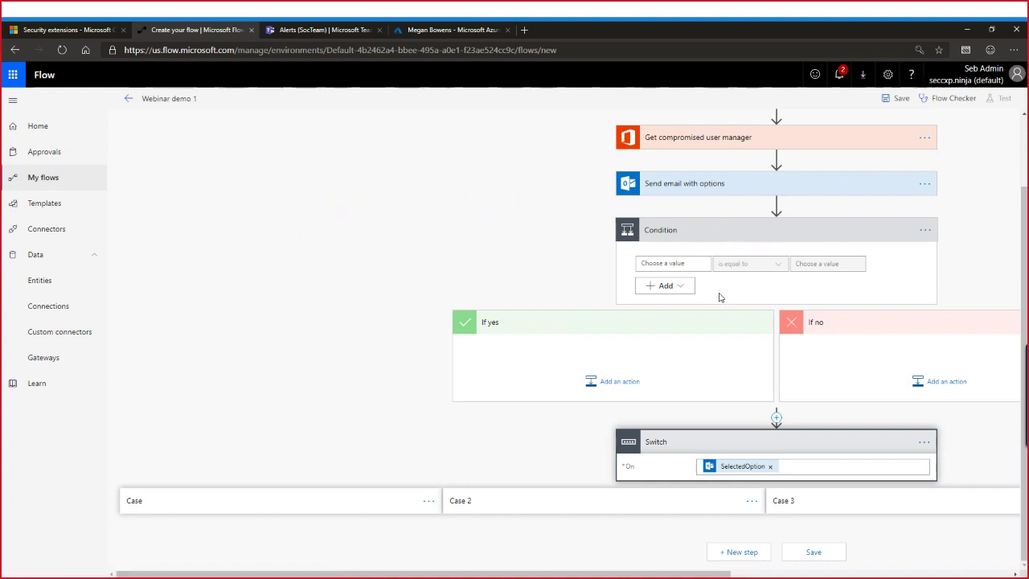
# Delete the Condition control above the Switch and confirm its removal
pyautogui.click(924, 233)
pyautogui.click(922, 237)
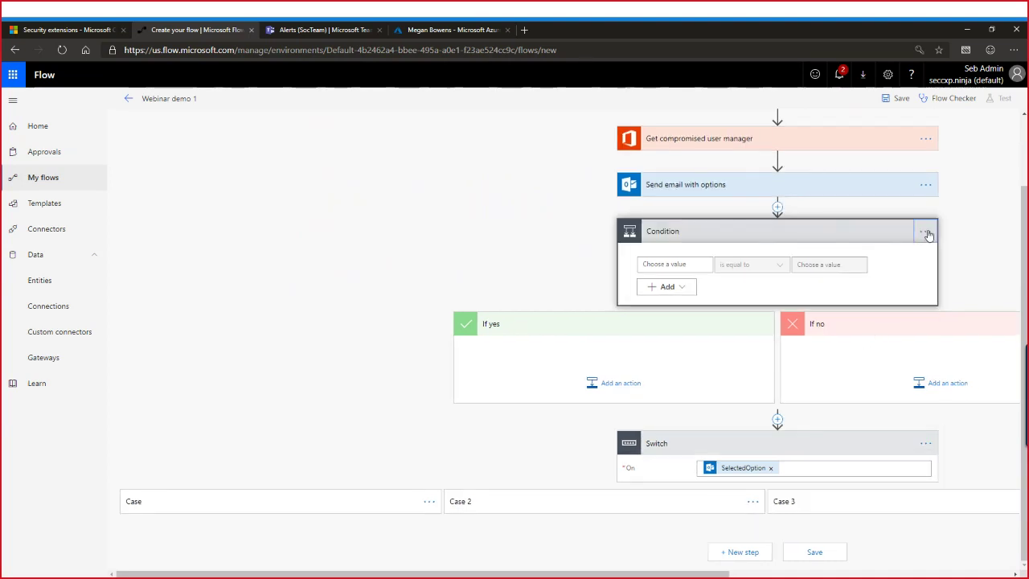
pyautogui.click(926, 233)
pyautogui.click(860, 316)
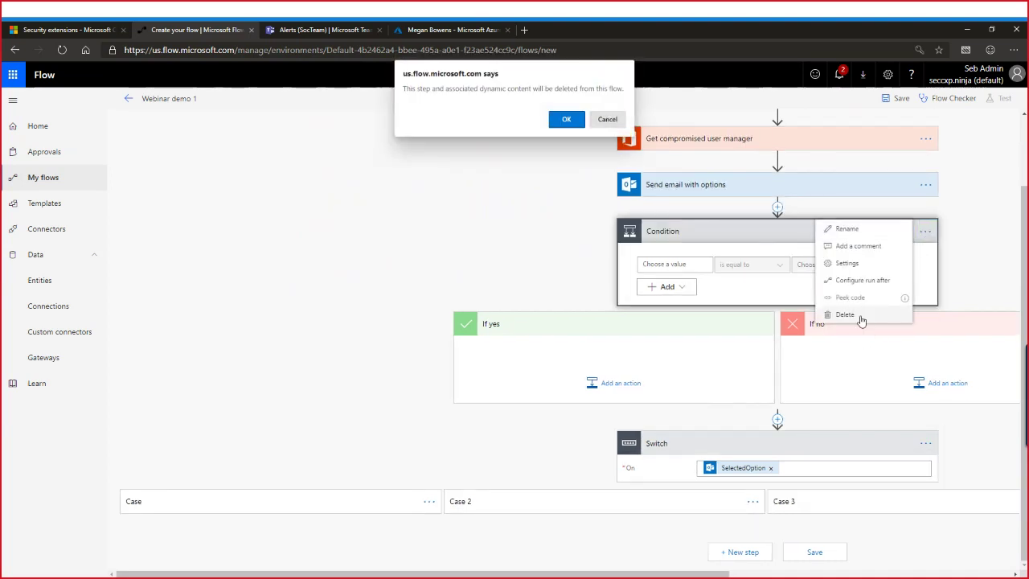
pyautogui.click(576, 122)
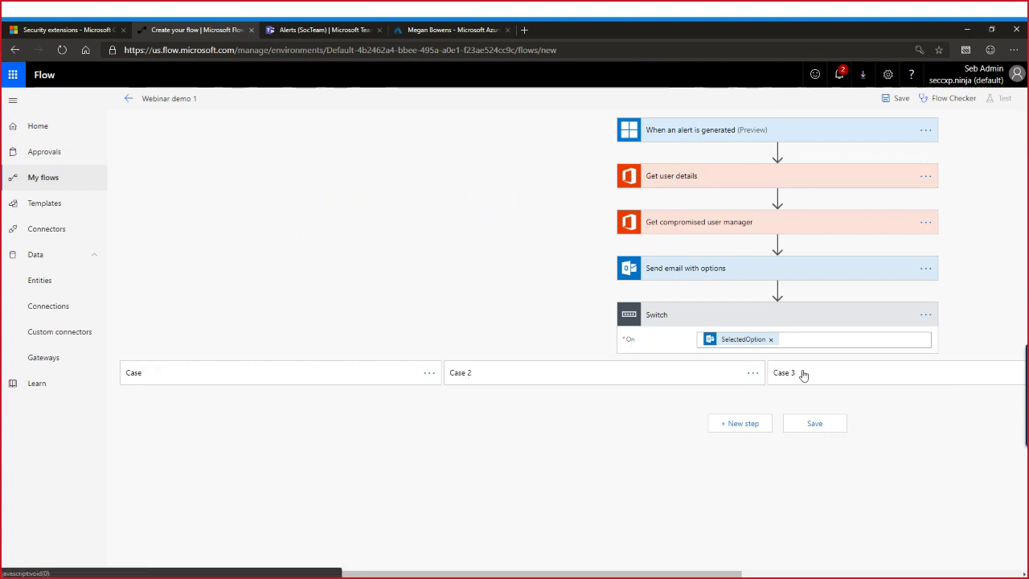
# Expand the Switch's first case and rename it "Ignore alert"
pyautogui.click(357, 381)
pyautogui.click(429, 373)
pyautogui.click(460, 371)
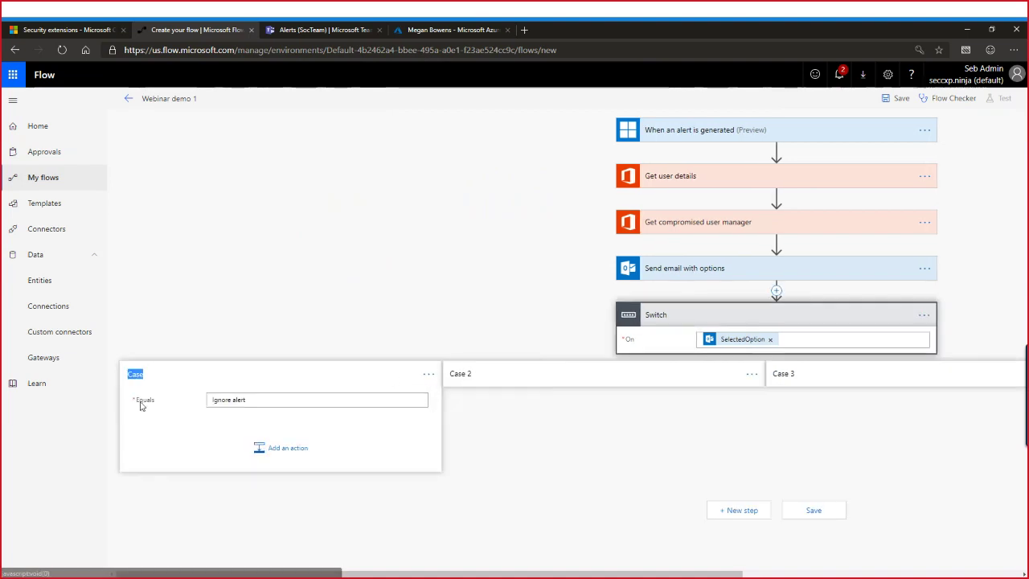
pyautogui.write('Ignore alert')
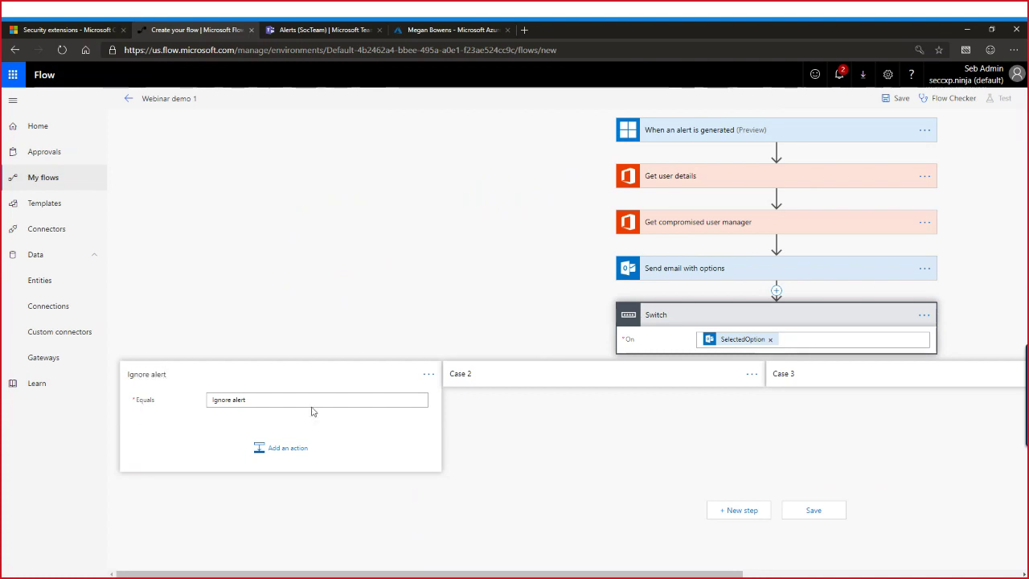
# Expand Case 2 of the Switch and rename it "Disable user"
pyautogui.click(641, 379)
pyautogui.click(752, 373)
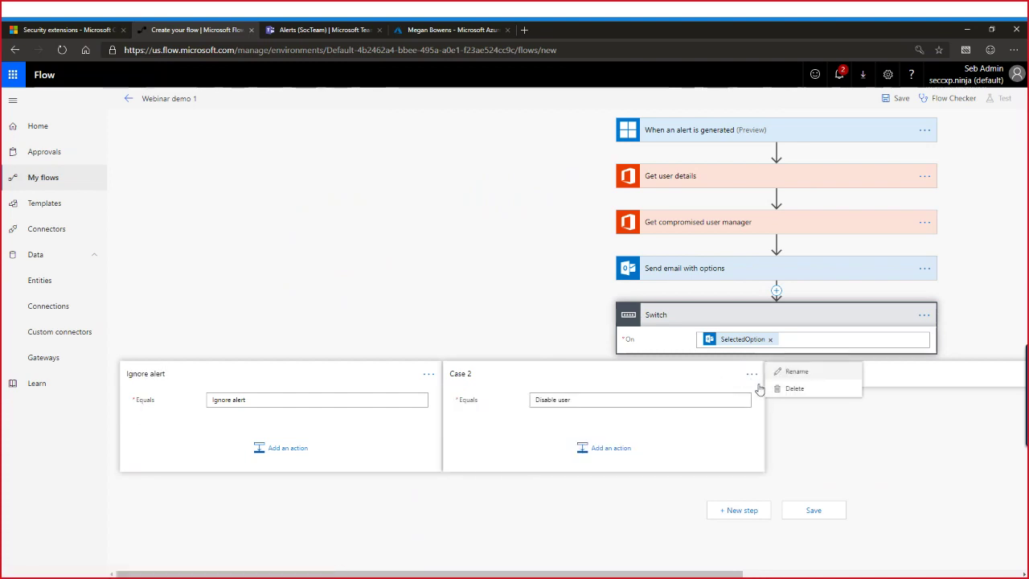
pyautogui.click(792, 372)
pyautogui.write('Di')
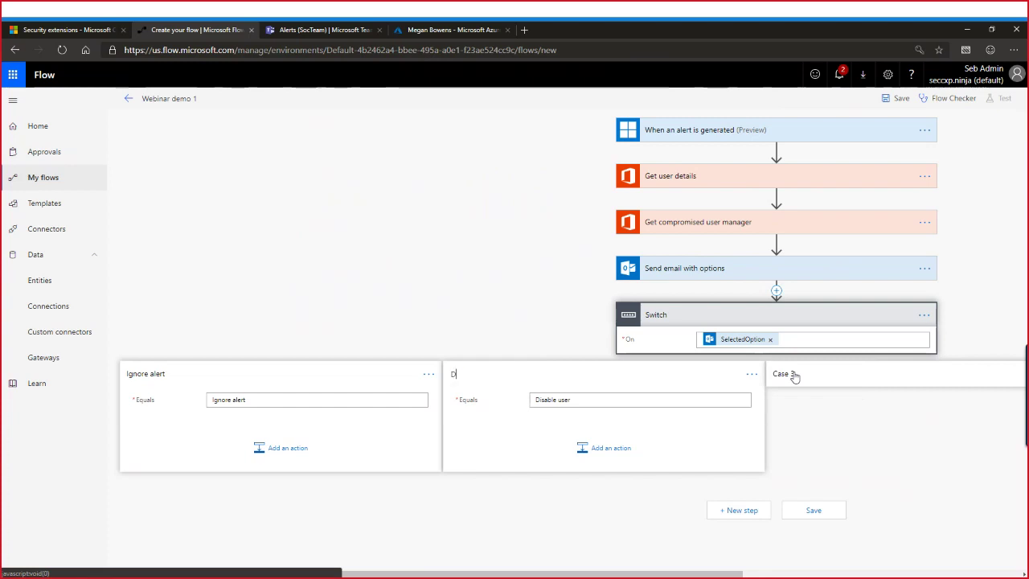
pyautogui.write('sable user')
# Expand Case 3 of the Switch and rename it "Request investigation"
pyautogui.click(788, 374)
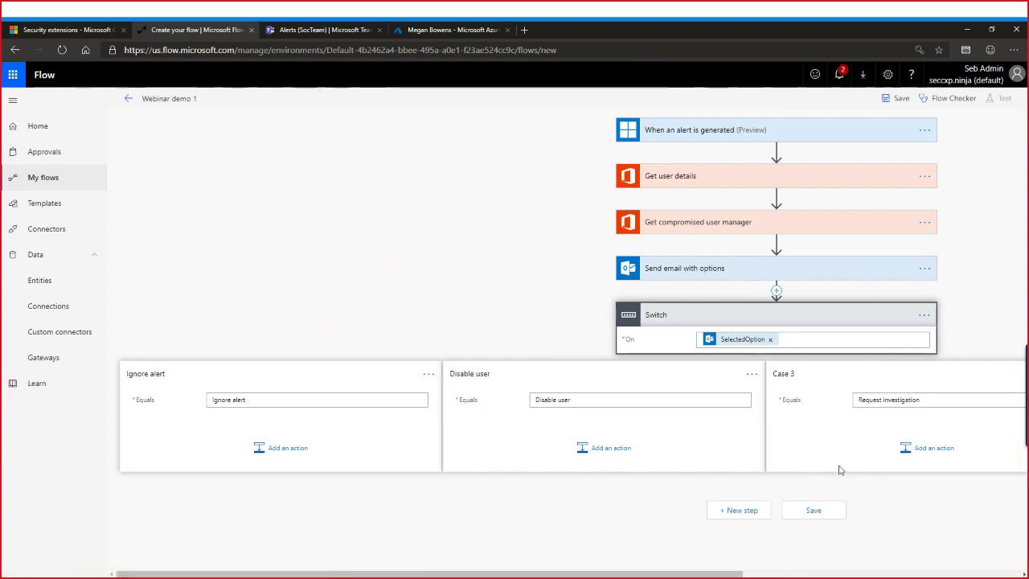
pyautogui.hscroll(4, 703, 573)
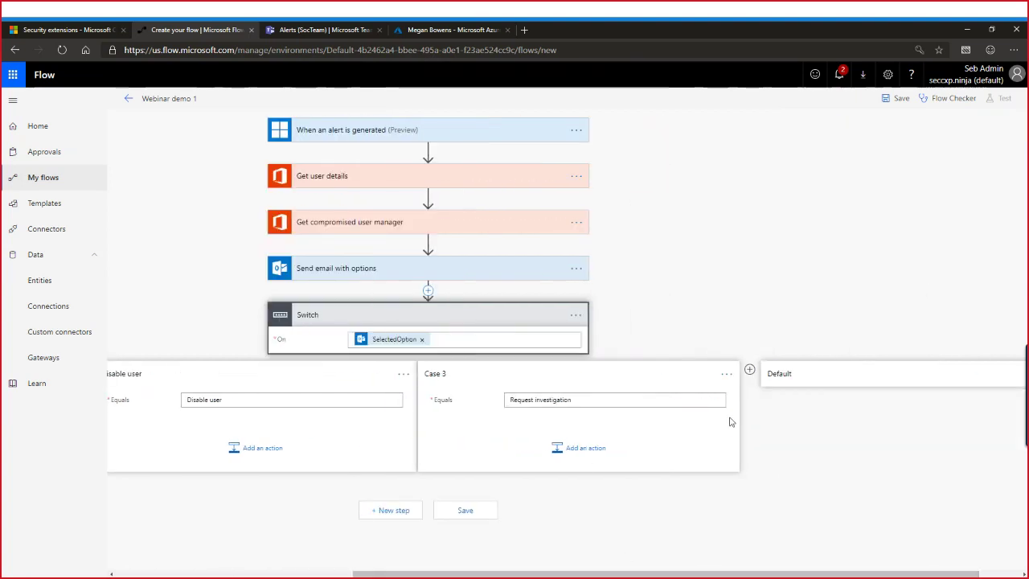
pyautogui.click(726, 374)
pyautogui.click(759, 372)
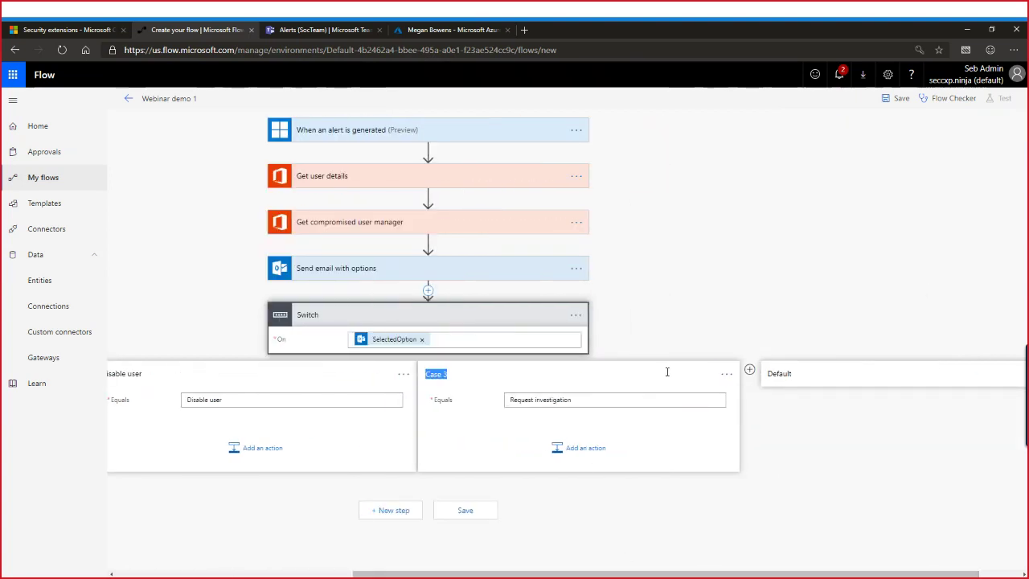
pyautogui.write('Request investigation')
pyautogui.press('Return')
# Add the Cloud App Security action "Dismiss Cloud App Security alert" to the Ignore alert case
pyautogui.moveTo(645, 575); pyautogui.dragTo(268, 576)
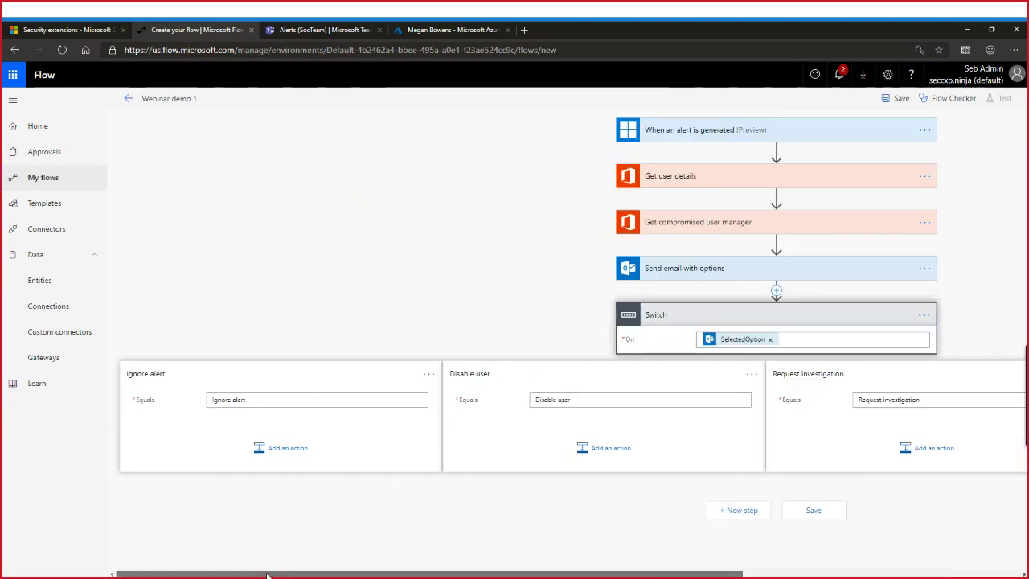
pyautogui.click(285, 453)
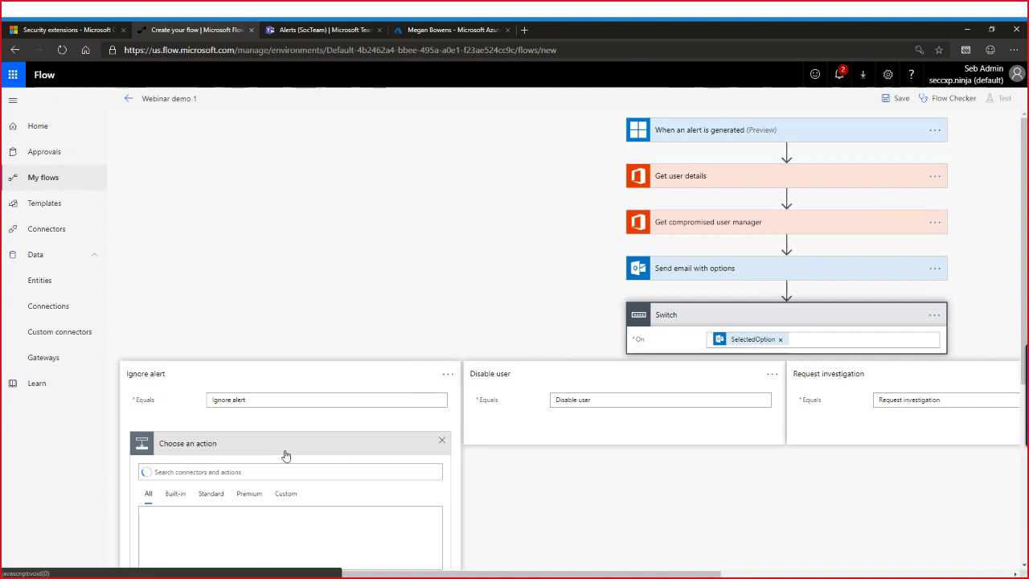
pyautogui.scroll(-3, 346, 336)
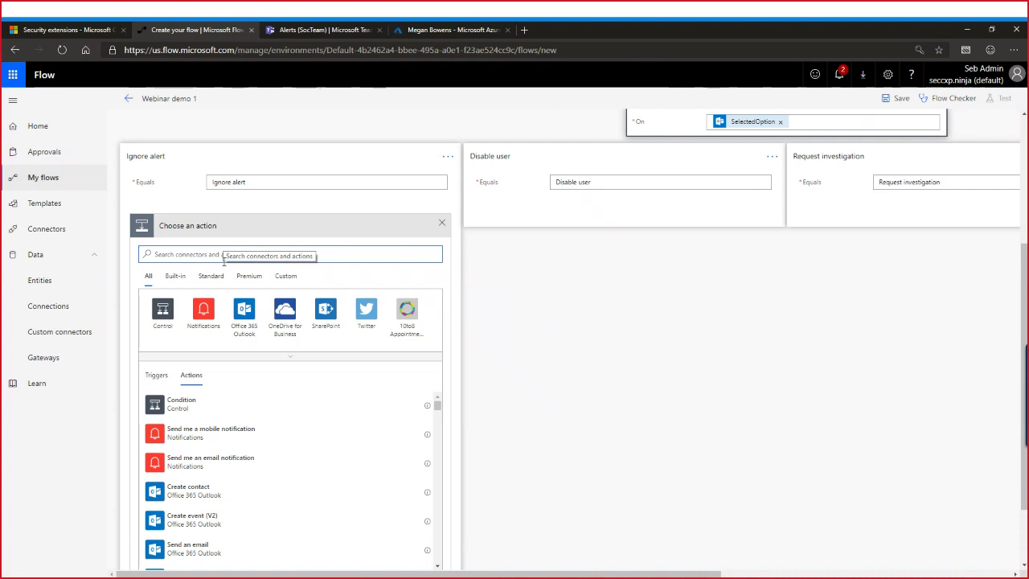
pyautogui.write('cloud')
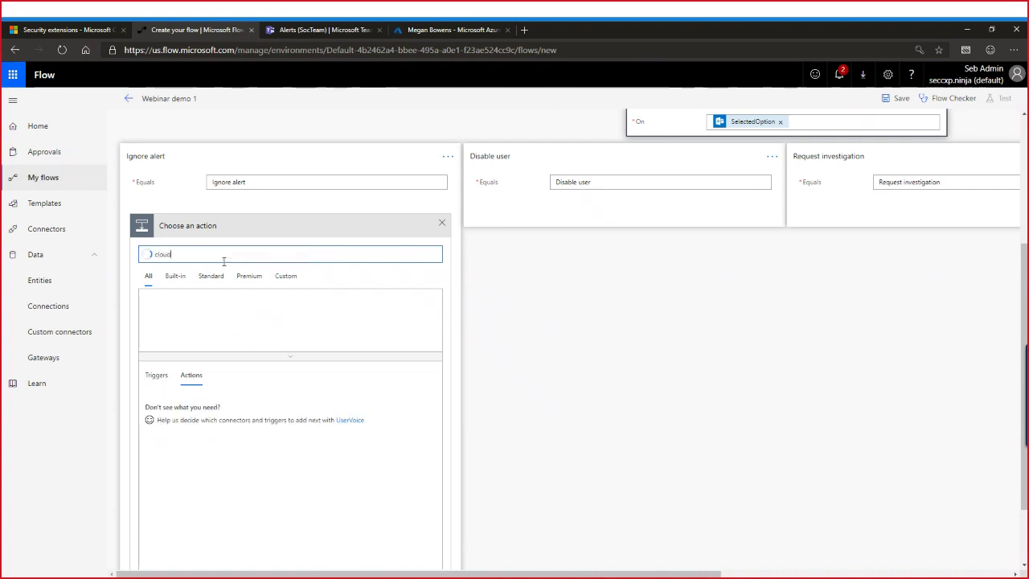
pyautogui.write(' app se')
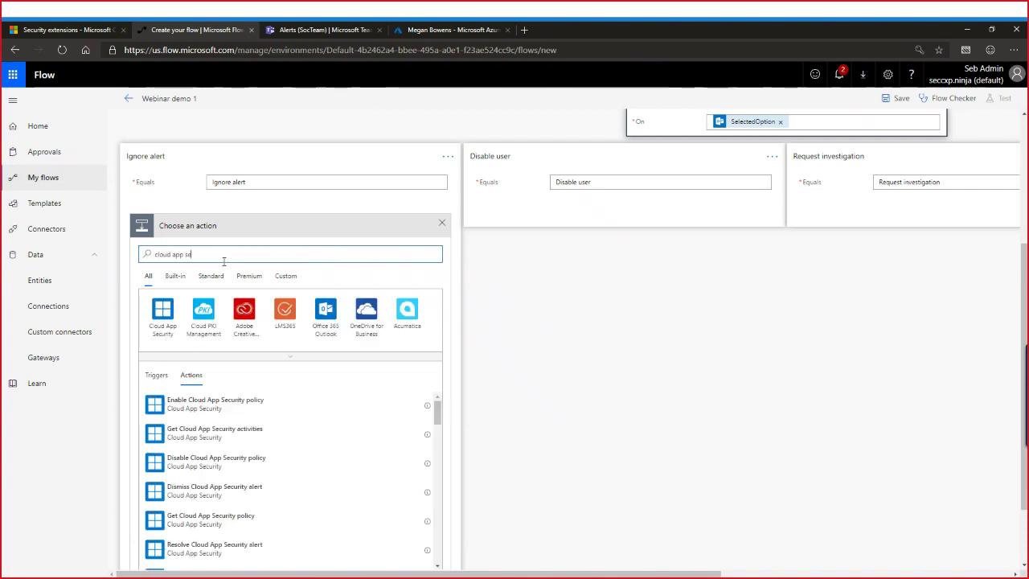
pyautogui.click(162, 313)
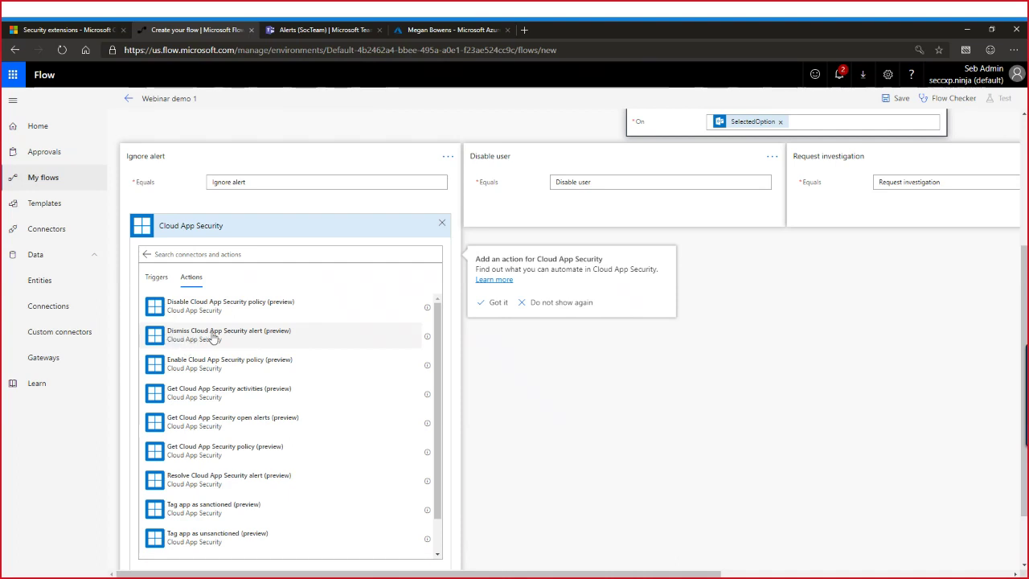
pyautogui.click(222, 336)
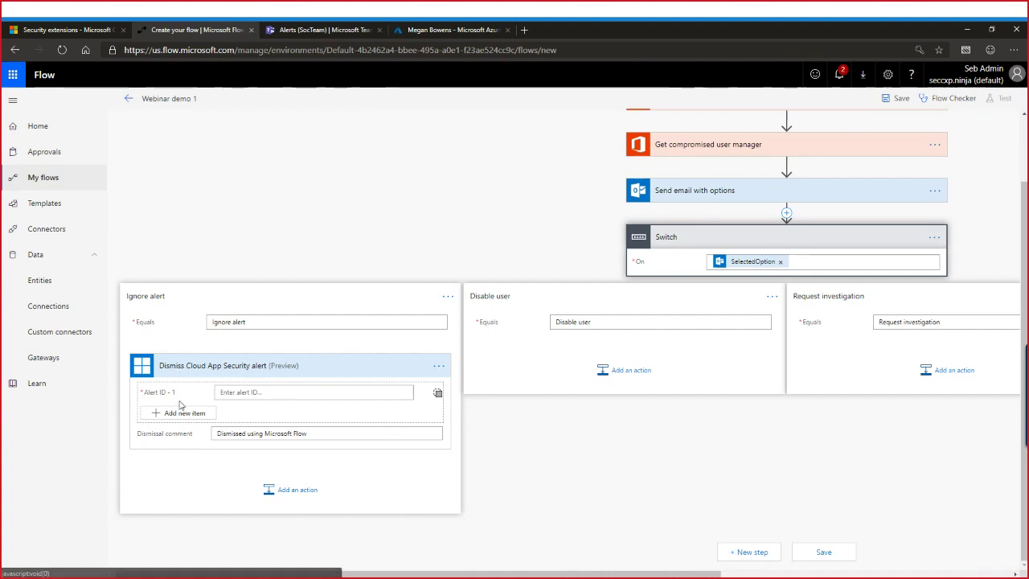
# Set the dismiss action's Alert ID to the ProviderAlertId dynamic value and highlight "using Microsoft Flow" in its dismissal comment
pyautogui.click(285, 393)
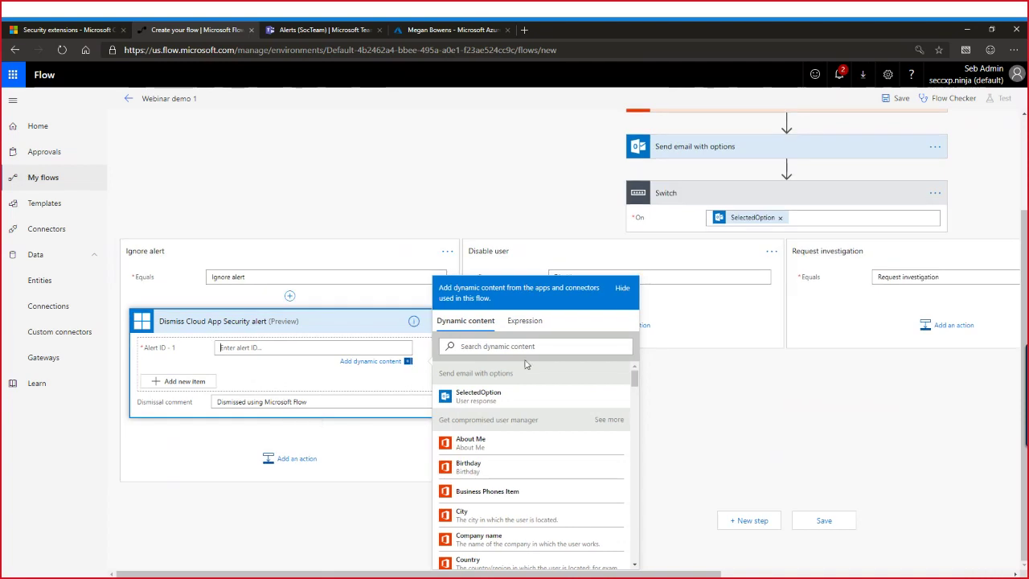
pyautogui.write('prov')
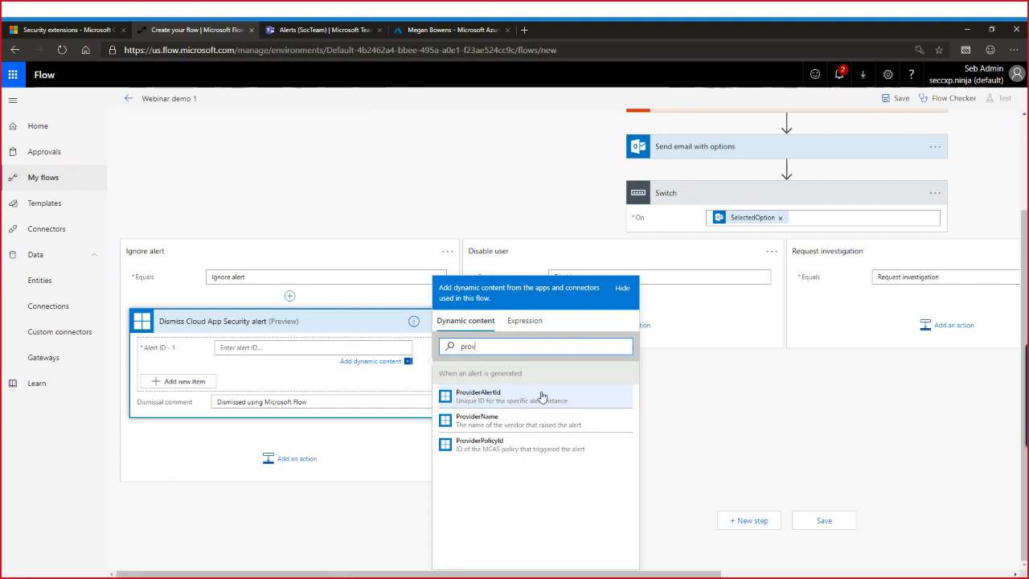
pyautogui.click(492, 397)
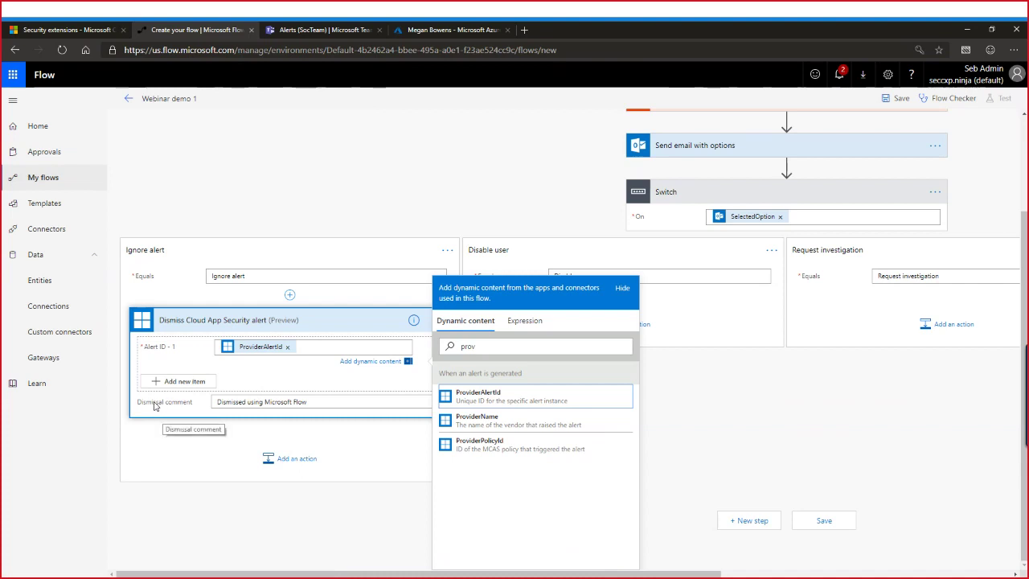
pyautogui.click(296, 400)
pyautogui.moveTo(328, 351); pyautogui.dragTo(251, 349)
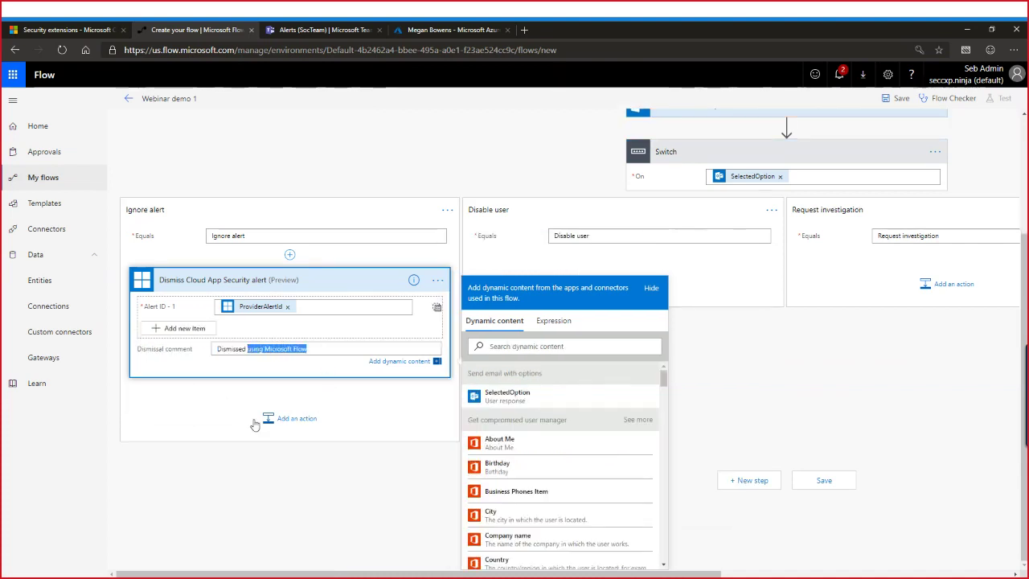
# Complete the dismissal comment as "Dismissed after manager request" and collapse the Ignore alert case
pyautogui.write('after manager request')
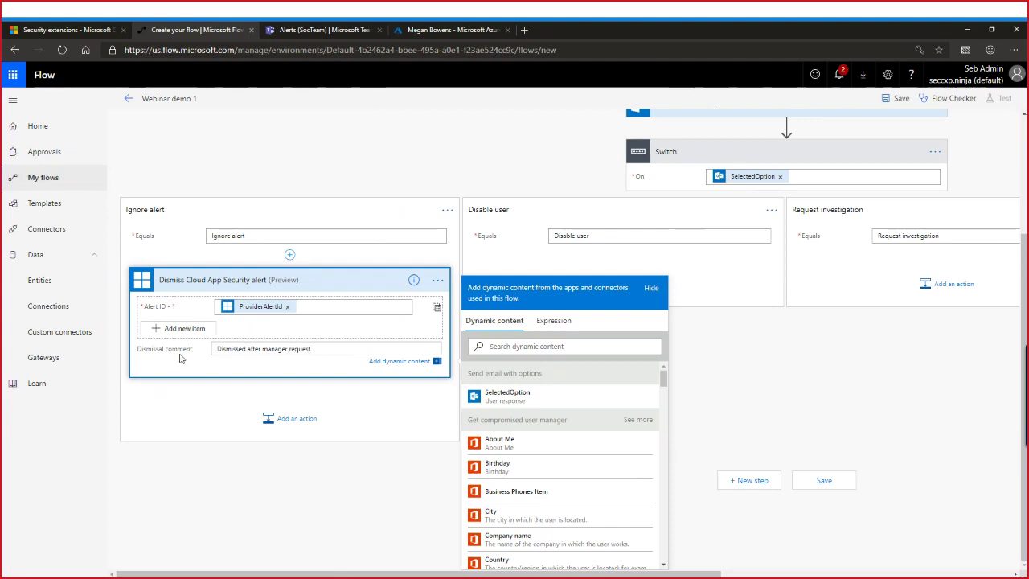
pyautogui.click(240, 360)
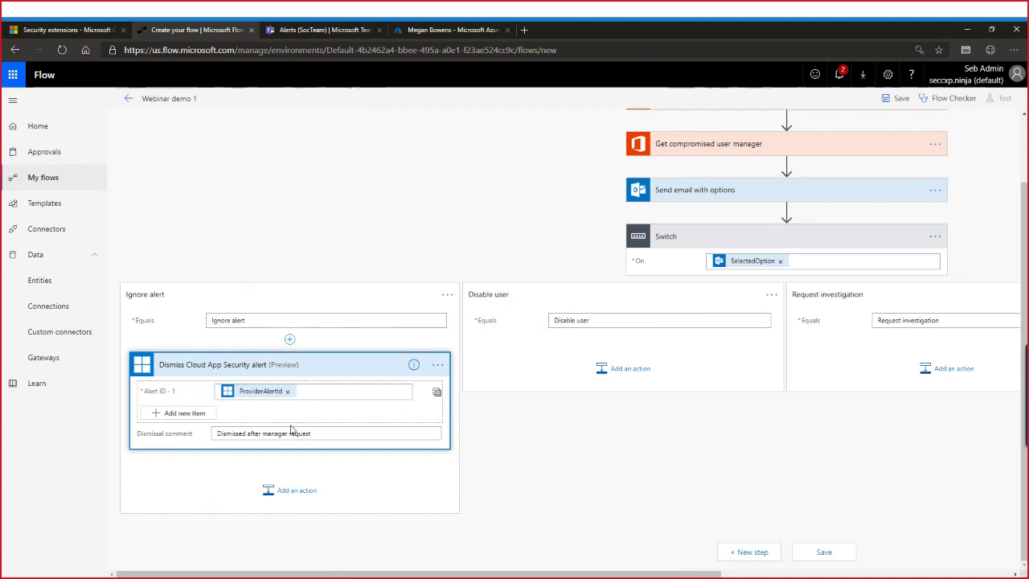
pyautogui.click(334, 290)
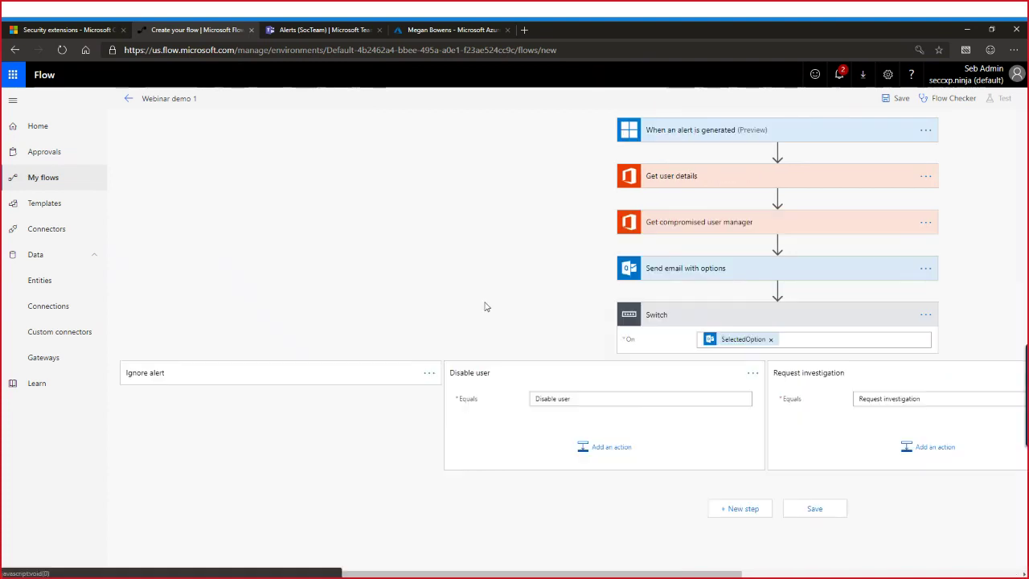
# Add the Azure AD action "Update user" to the Disable user case
pyautogui.click(594, 447)
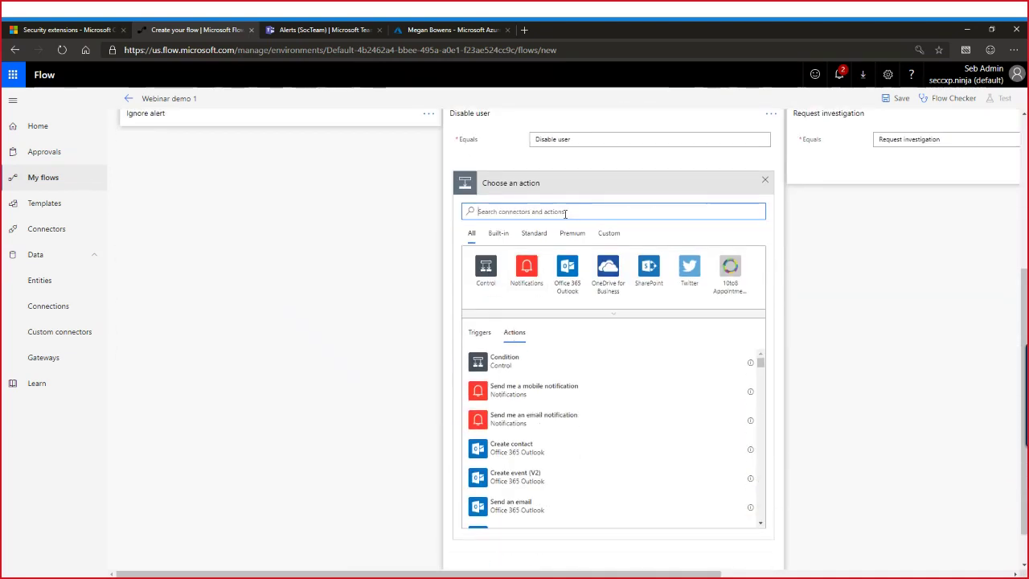
pyautogui.write('a')
pyautogui.press('BackSpace')
pyautogui.write('azure ad')
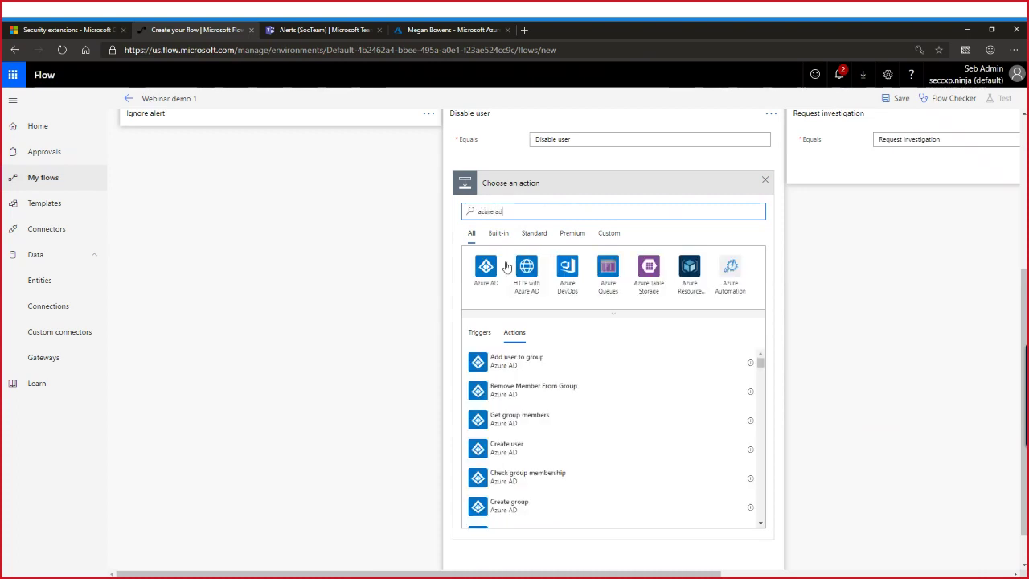
pyautogui.click(486, 267)
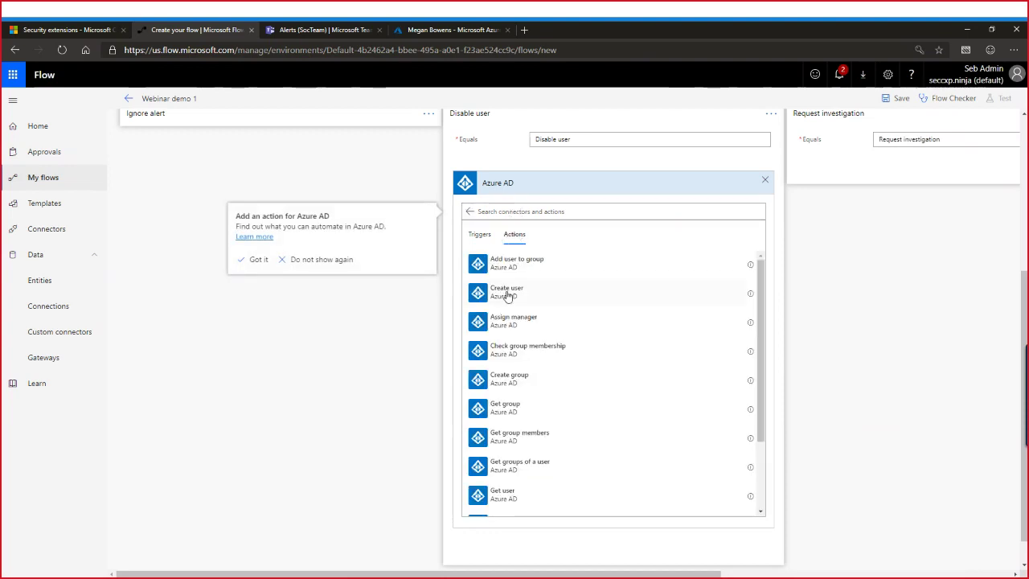
pyautogui.scroll(-2, 635, 296)
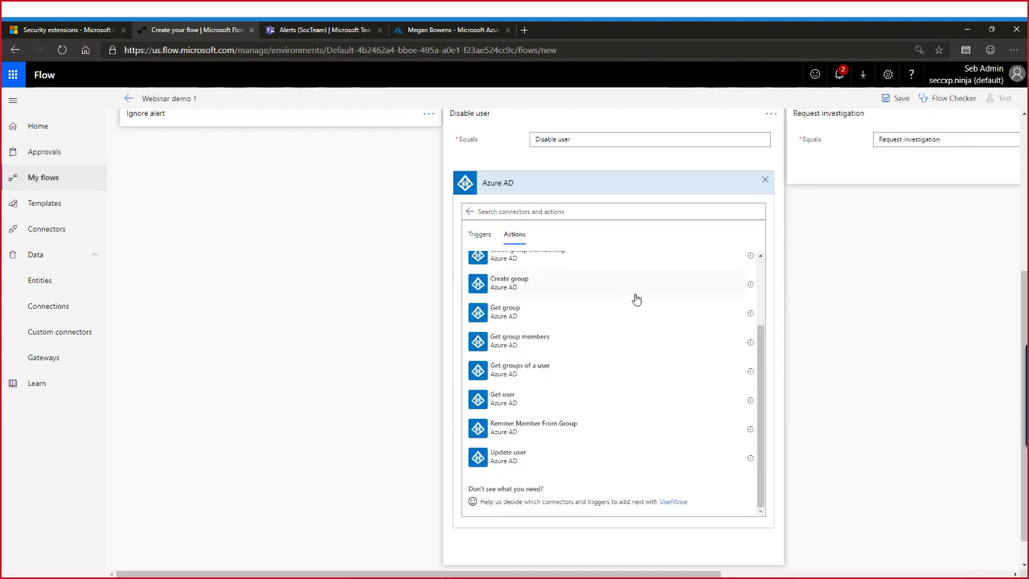
pyautogui.click(505, 458)
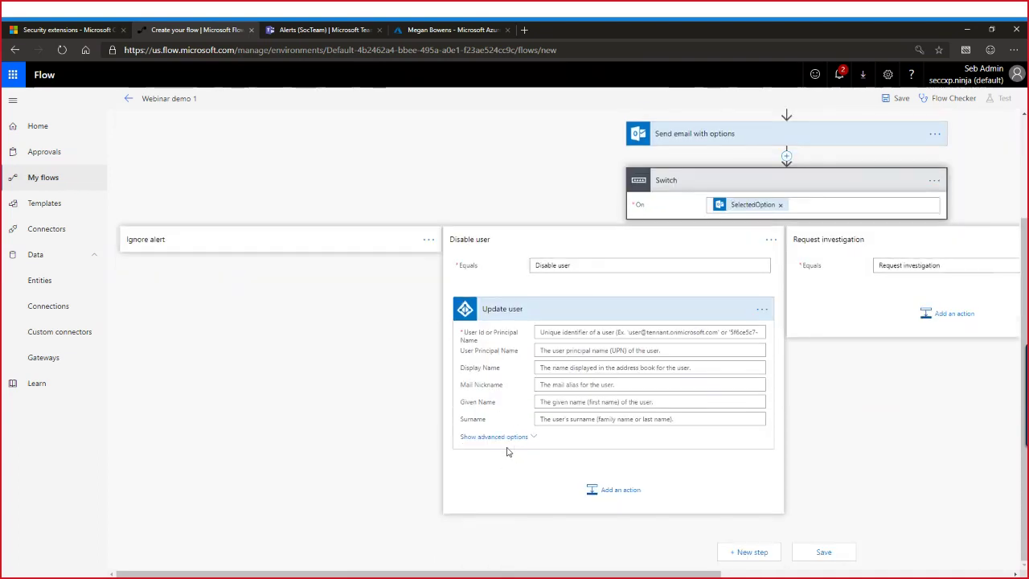
# Show the Update user action's advanced options and set Account Enabled to No
pyautogui.click(494, 437)
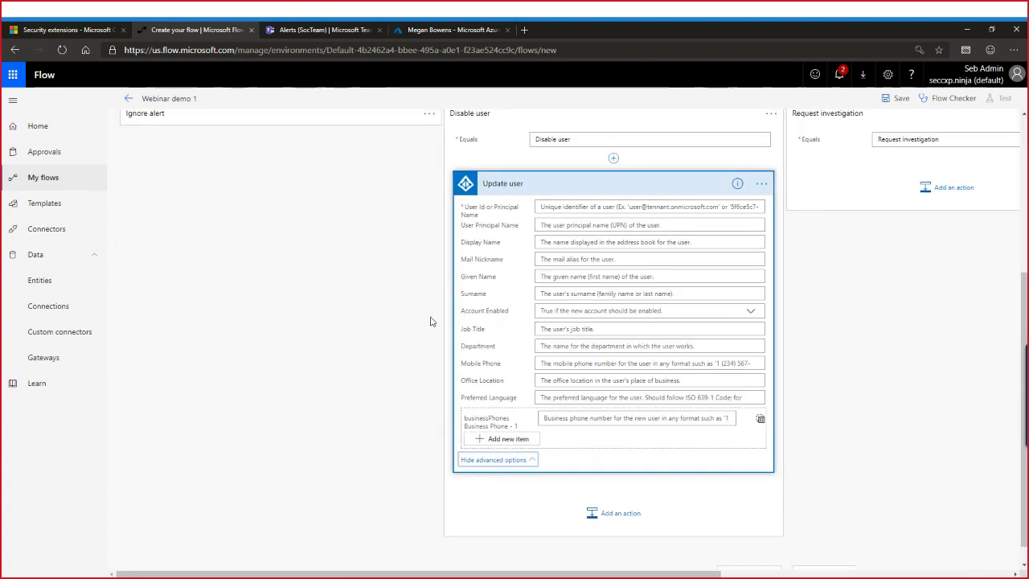
pyautogui.moveTo(465, 312); pyautogui.dragTo(507, 314)
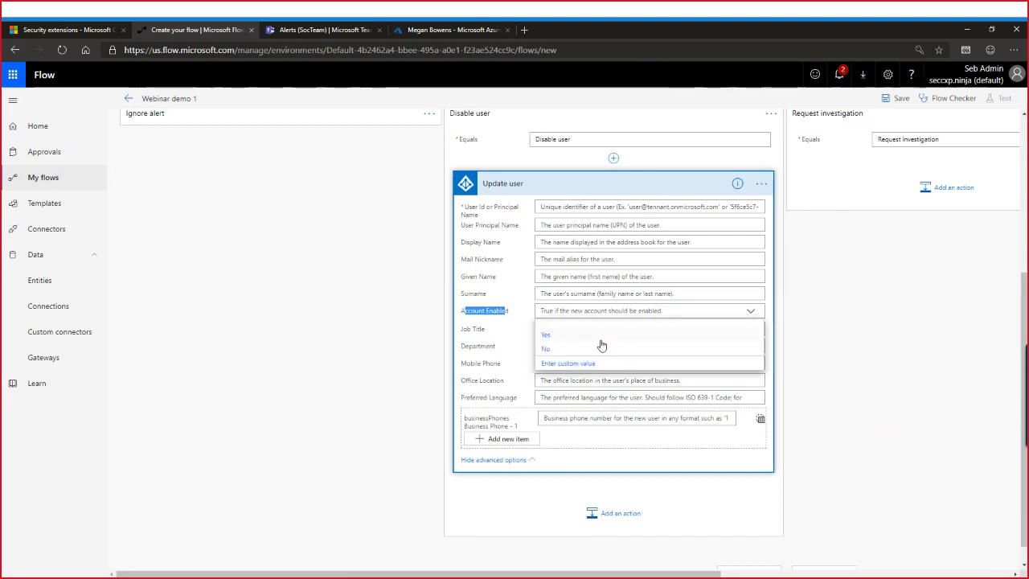
pyautogui.click(547, 348)
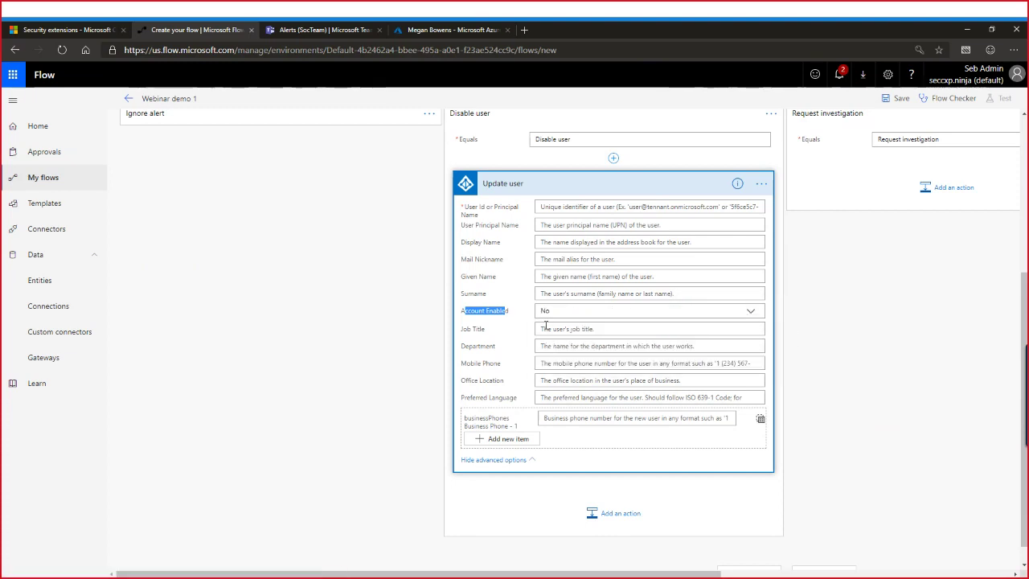
pyautogui.click(484, 316)
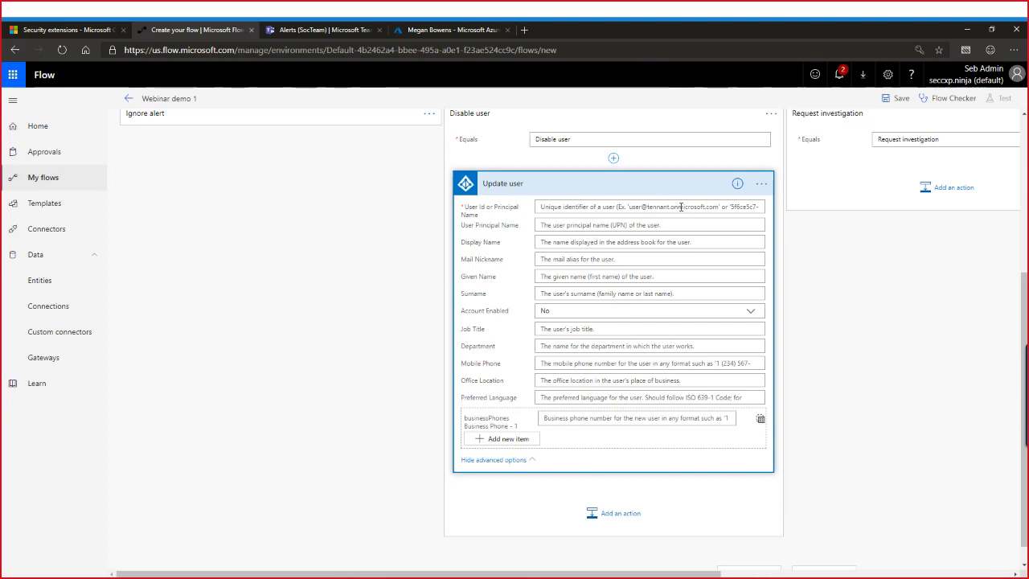
# Rename the Update user action "Disable user"
pyautogui.click(762, 184)
pyautogui.click(801, 182)
pyautogui.write('Di')
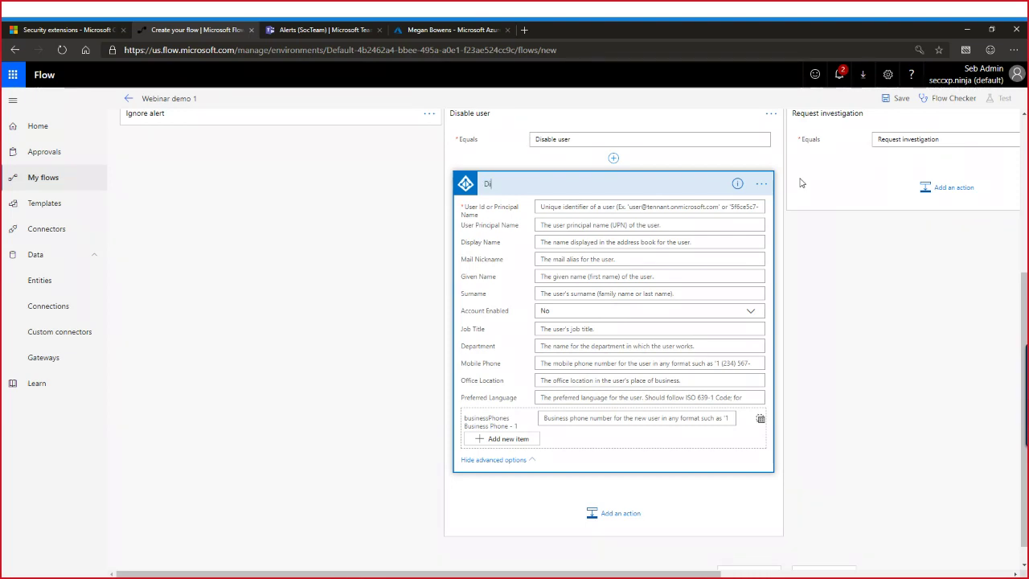
pyautogui.write('sable user')
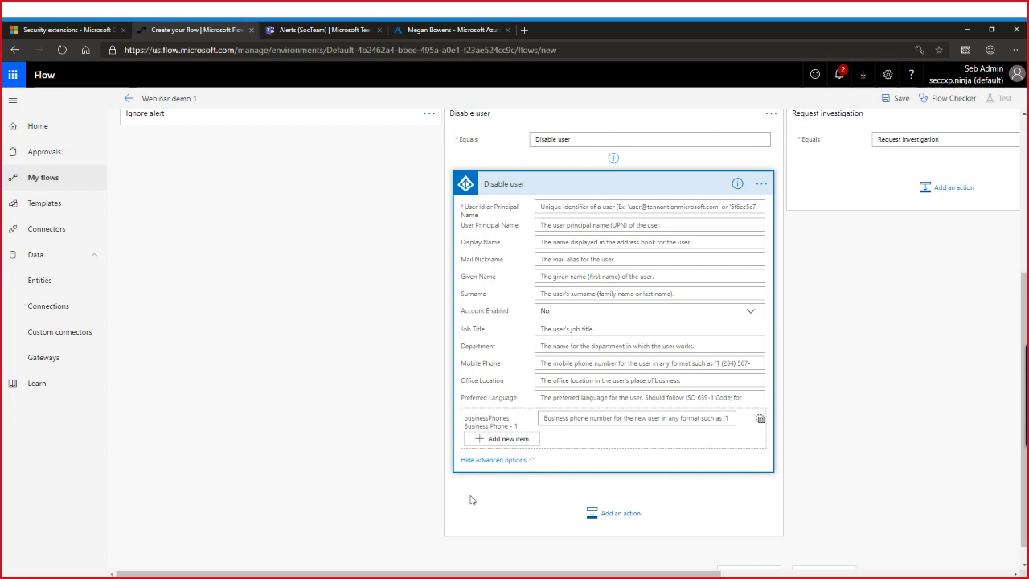
pyautogui.click(404, 446)
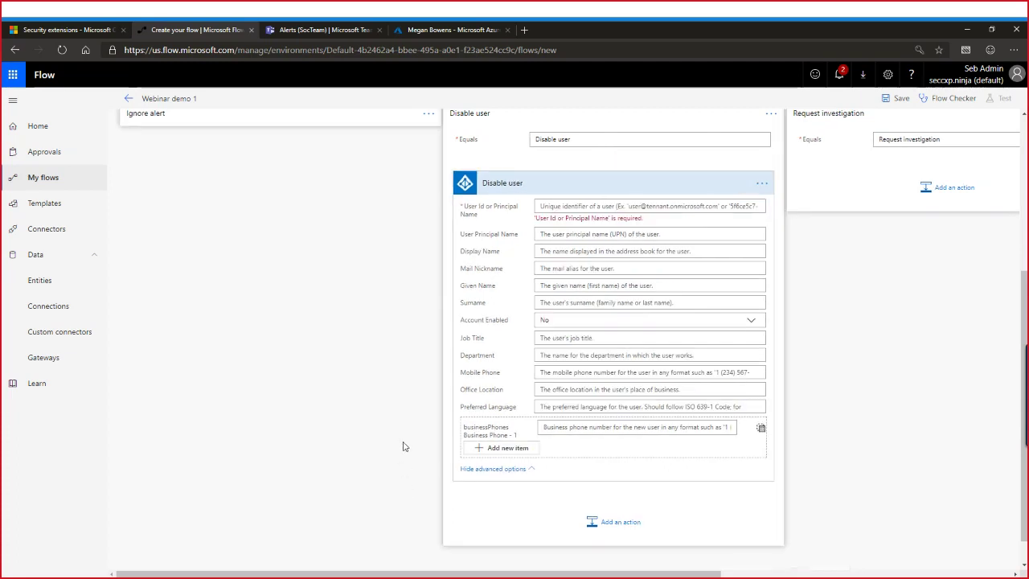
# Set the Disable user action's User Id or Principal Name to the CompromisedEntity dynamic value and collapse the action
pyautogui.click(577, 206)
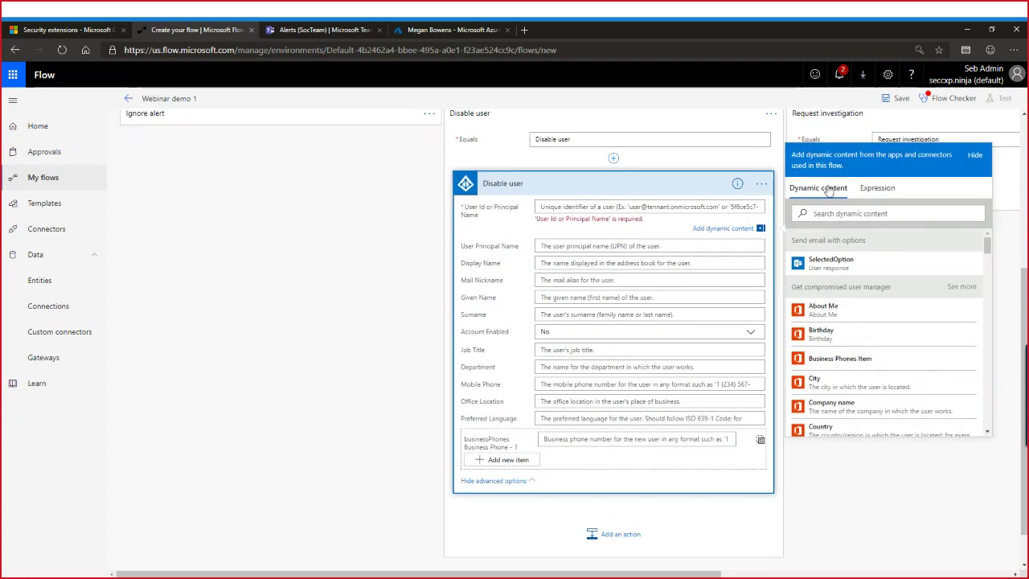
pyautogui.click(847, 212)
pyautogui.write('compromis')
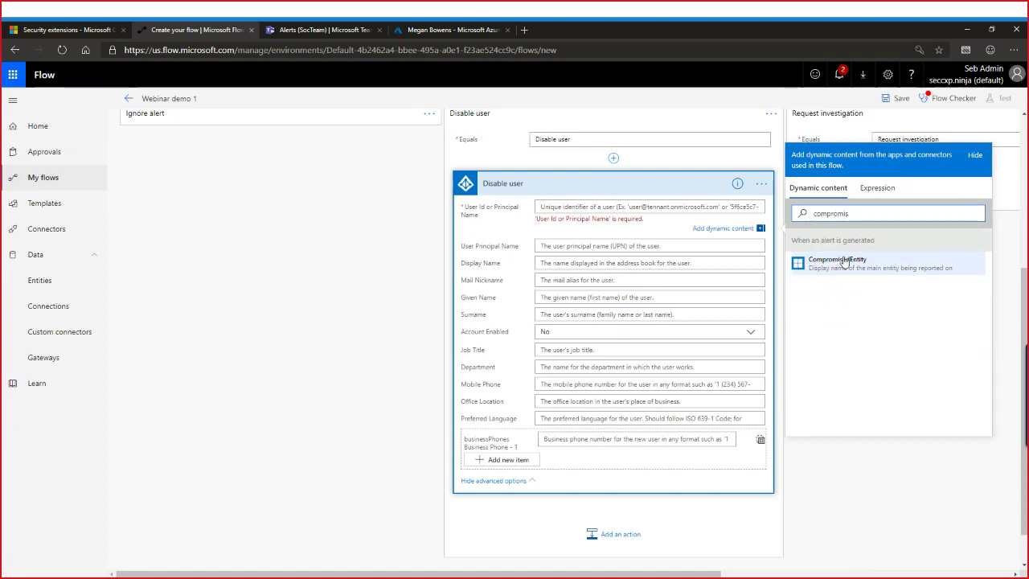
pyautogui.click(837, 261)
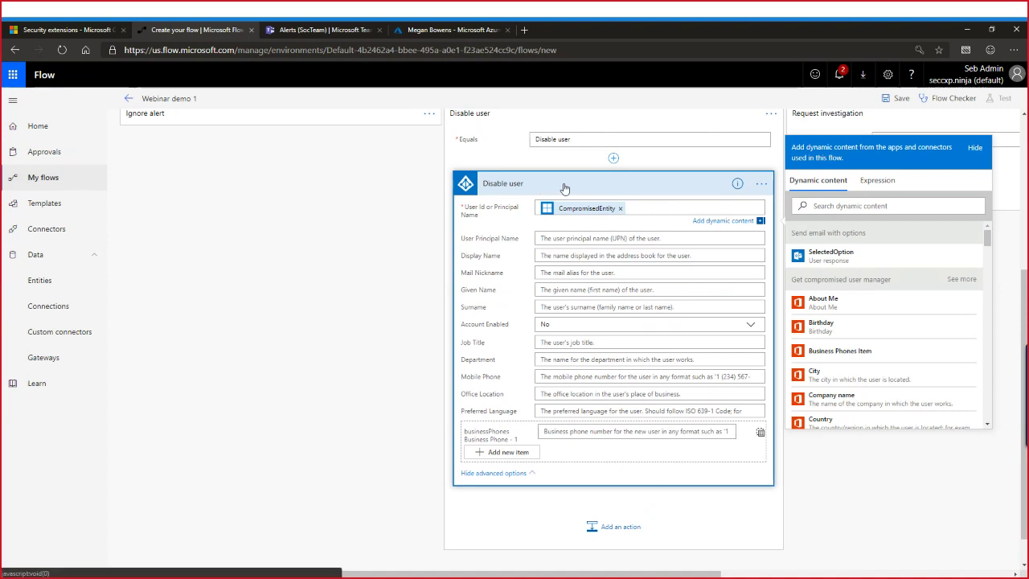
pyautogui.click(561, 192)
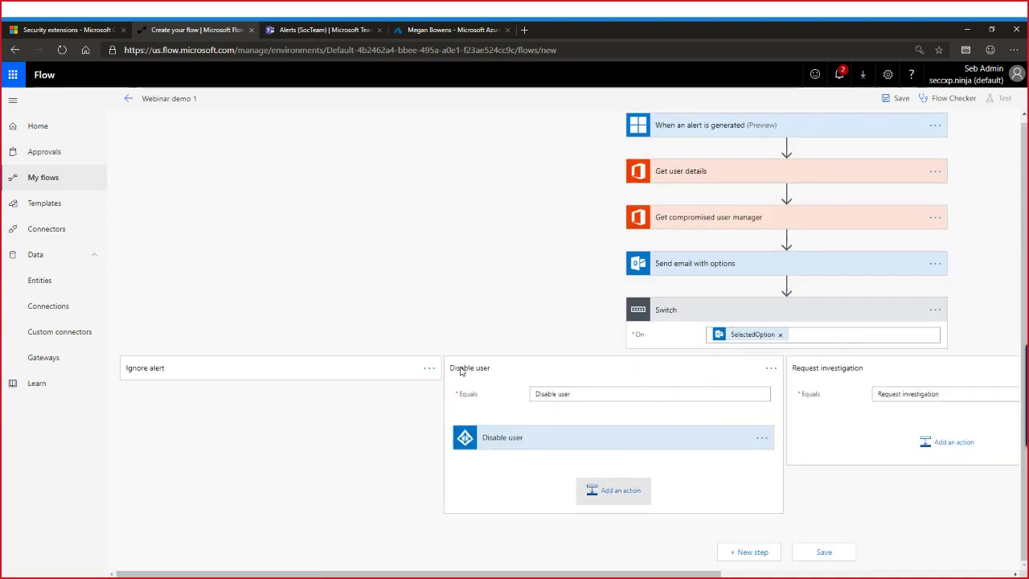
# Add the Cloud App Security action "Resolve Cloud App Security alert" after the Disable user action in the same case
pyautogui.click(615, 491)
pyautogui.write('c')
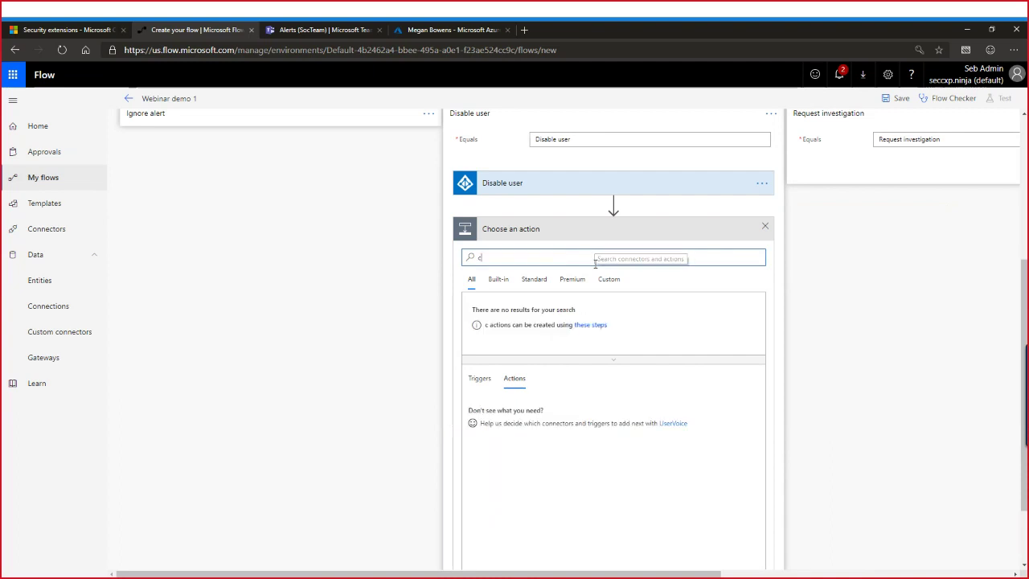
pyautogui.write('loud app')
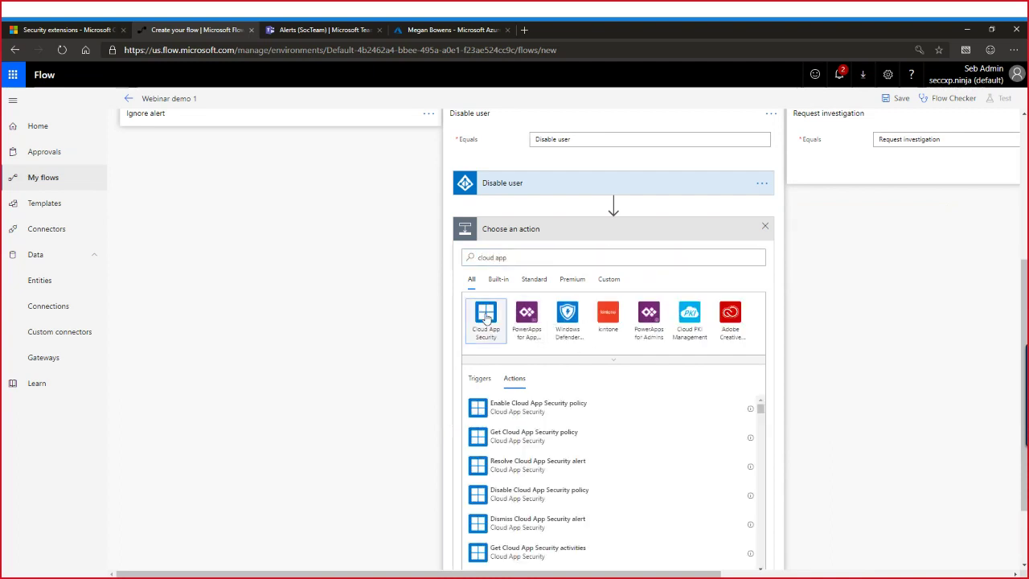
pyautogui.click(486, 320)
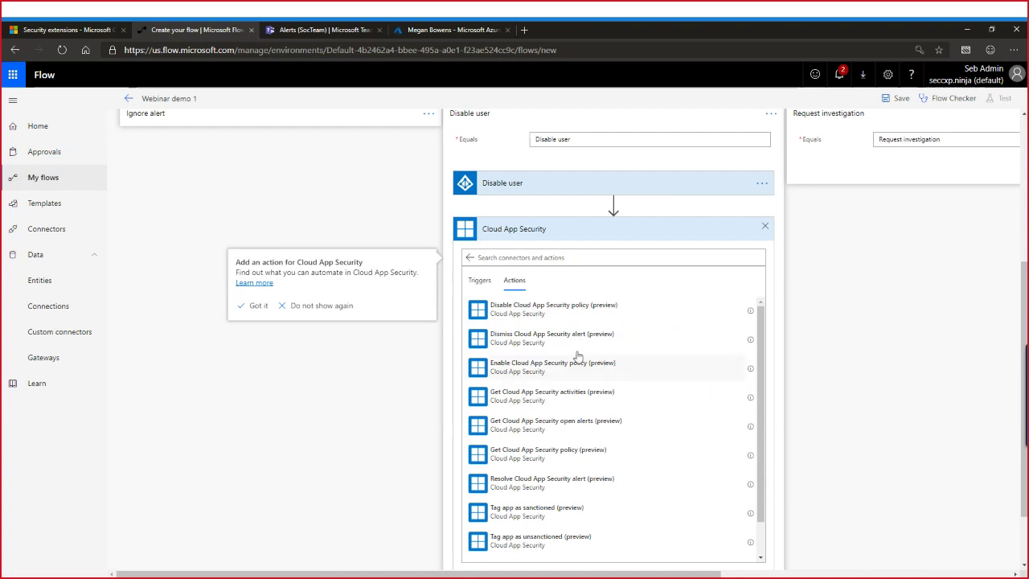
pyautogui.click(523, 485)
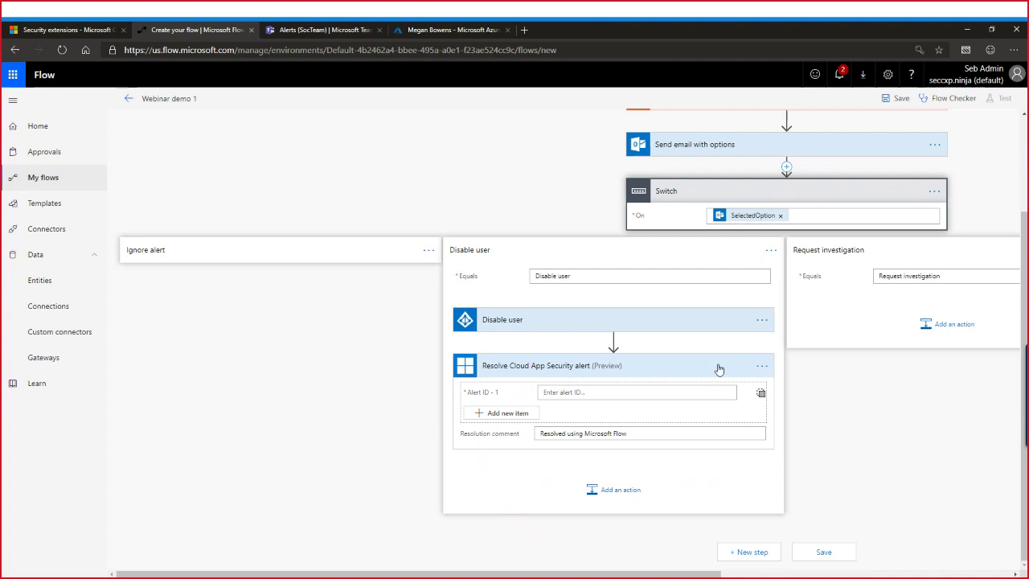
# Set the resolve action's Alert ID to the ProviderAlertId dynamic value
pyautogui.click(761, 366)
pyautogui.click(761, 367)
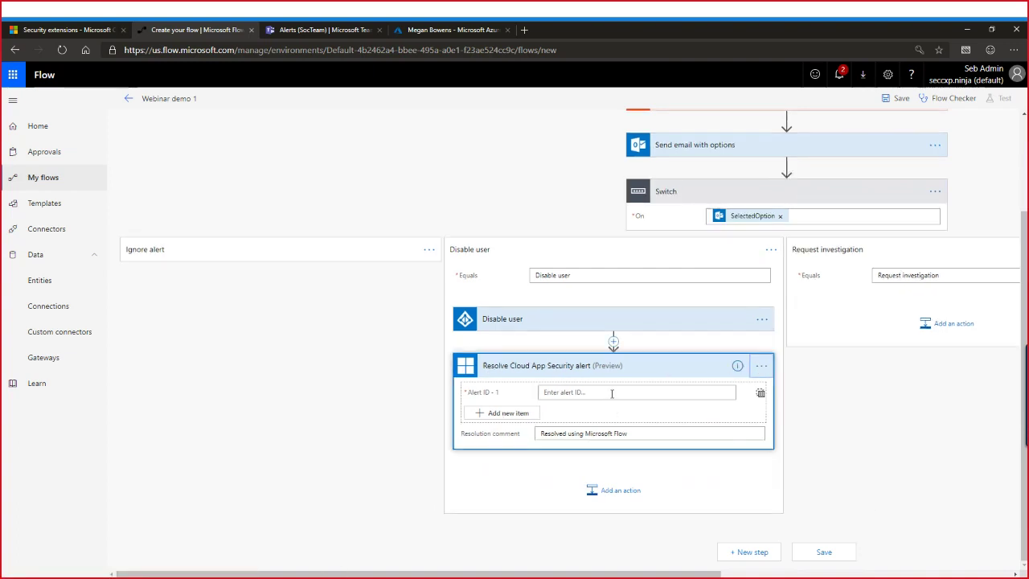
pyautogui.click(611, 394)
pyautogui.click(821, 345)
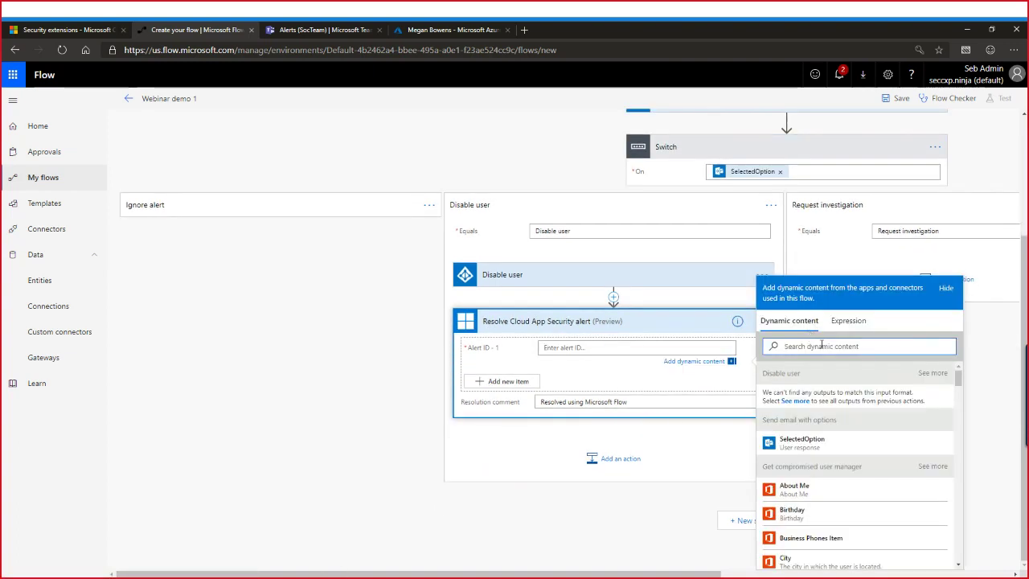
pyautogui.write('provi')
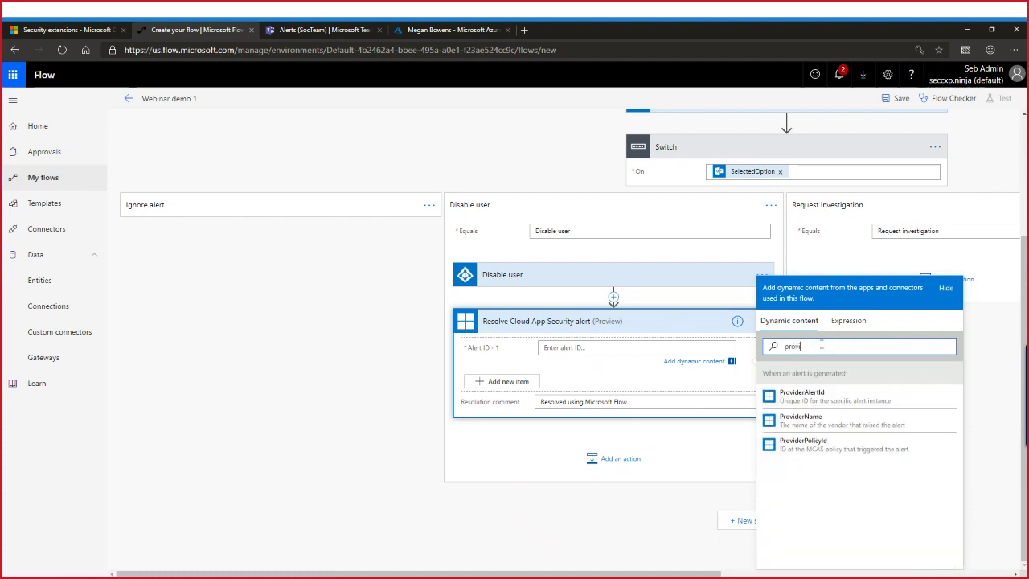
pyautogui.click(806, 396)
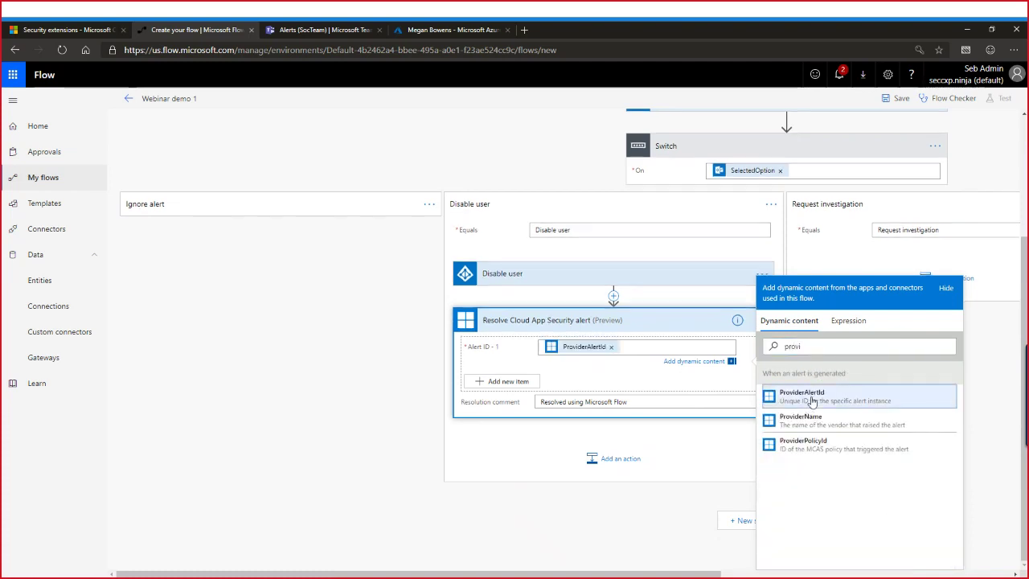
pyautogui.click(580, 402)
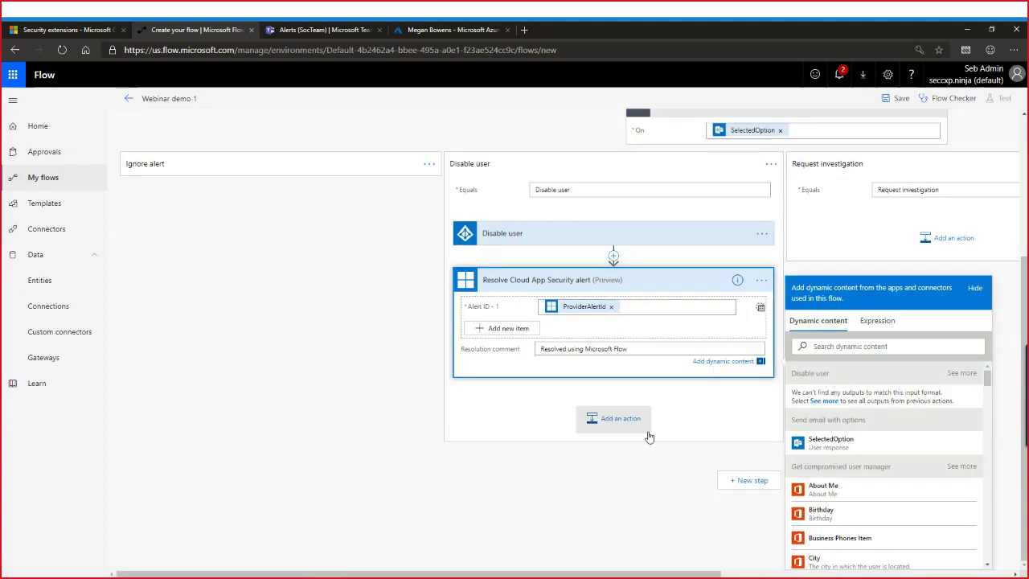
pyautogui.click(648, 432)
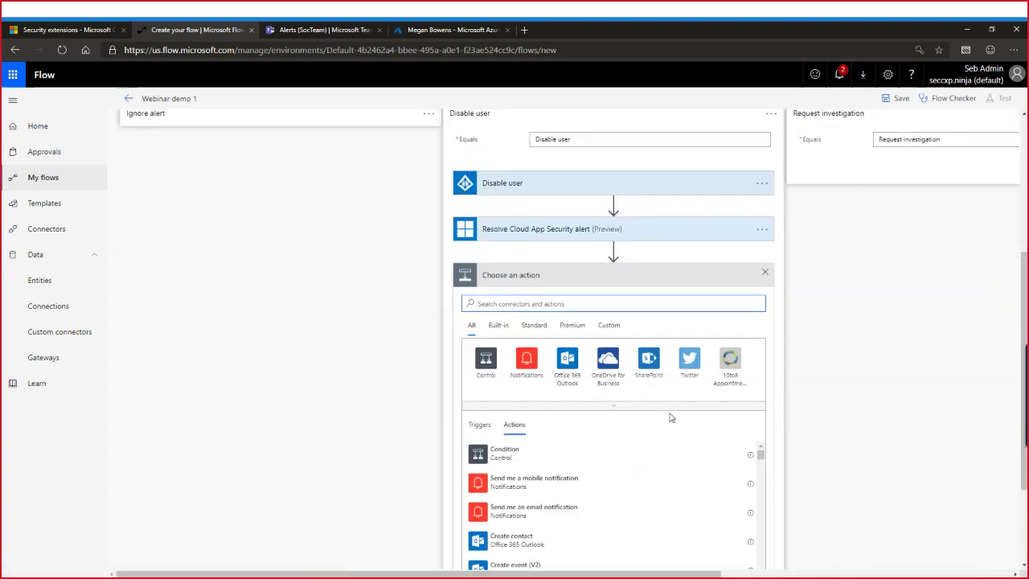
pyautogui.click(765, 271)
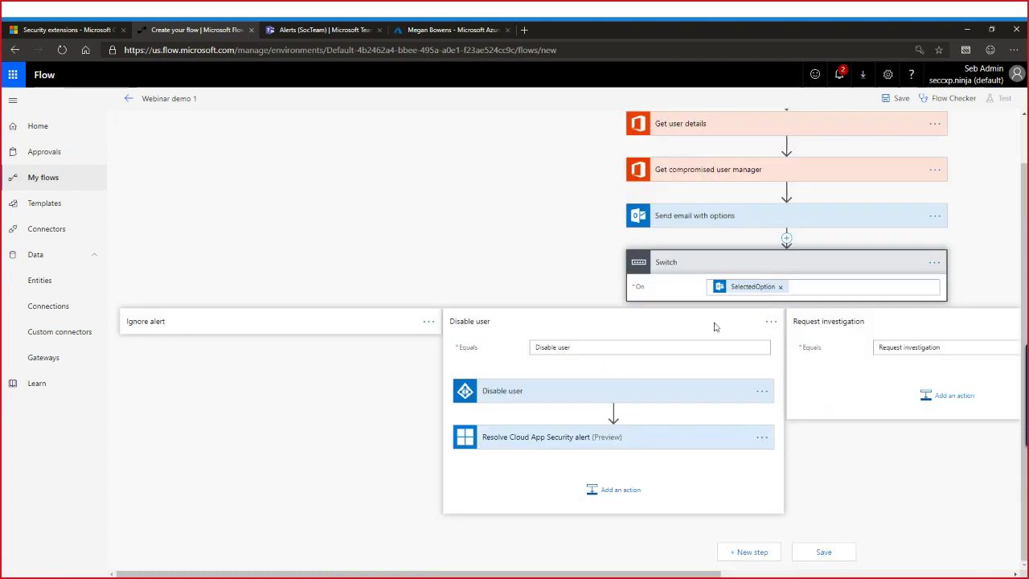
pyautogui.click(673, 440)
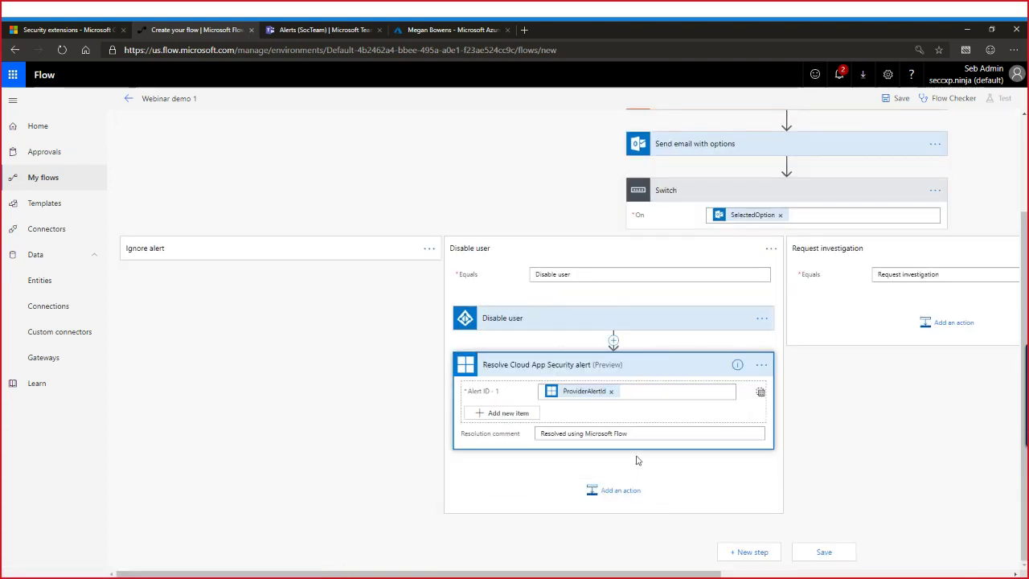
# Change the resolve action's resolution comment to "Resolved by disabling user account - Manager request:"
pyautogui.click(658, 432)
pyautogui.press('BackSpace')
pyautogui.press('BackSpace')
pyautogui.press('BackSpace')
pyautogui.press('BackSpace')
pyautogui.press('BackSpace')
pyautogui.press('BackSpace')
pyautogui.press('BackSpace')
pyautogui.press('BackSpace')
pyautogui.press('BackSpace')
pyautogui.press('BackSpace')
pyautogui.press('BackSpace')
pyautogui.press('BackSpace')
pyautogui.press('BackSpace')
pyautogui.press('BackSpace')
pyautogui.press('BackSpace')
pyautogui.press('BackSpace')
pyautogui.press('BackSpace')
pyautogui.press('BackSpace')
pyautogui.press('BackSpace')
pyautogui.write('by disa')
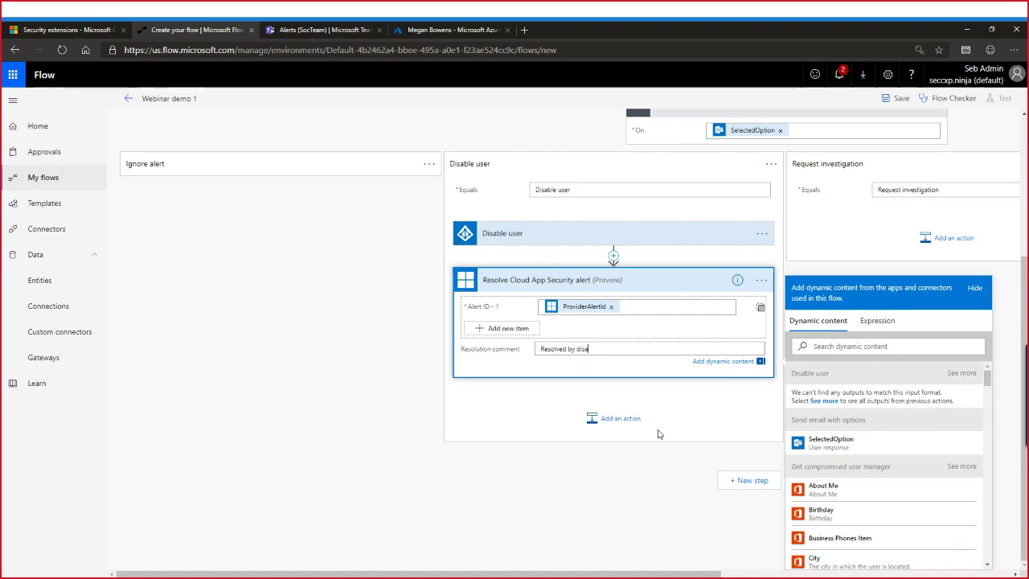
pyautogui.write('bling user account - Manager request')
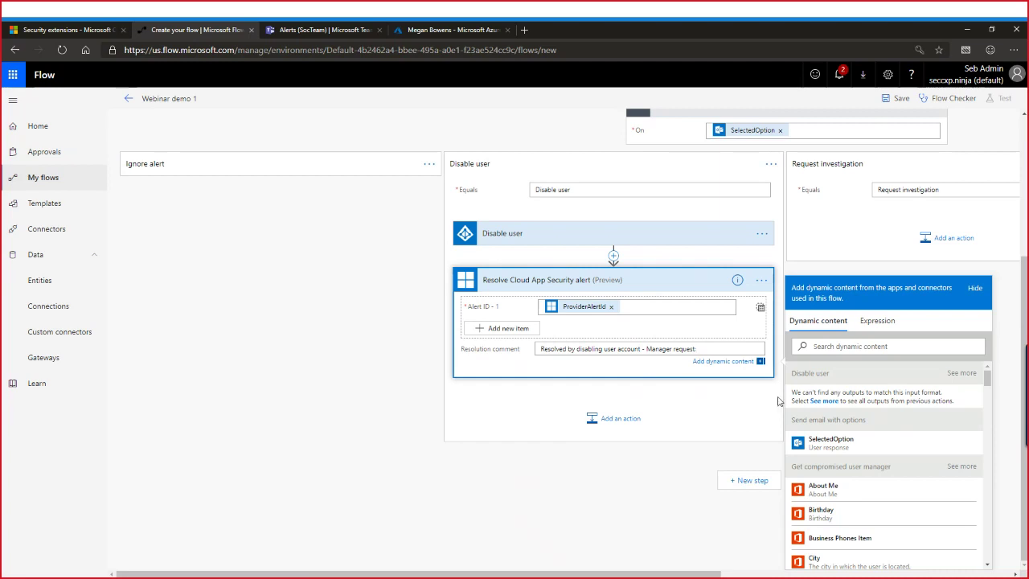
# Append the compromised user manager's Display Name dynamic value to the resolve action's resolution comment and collapse the action
pyautogui.click(848, 348)
pyautogui.write('dis')
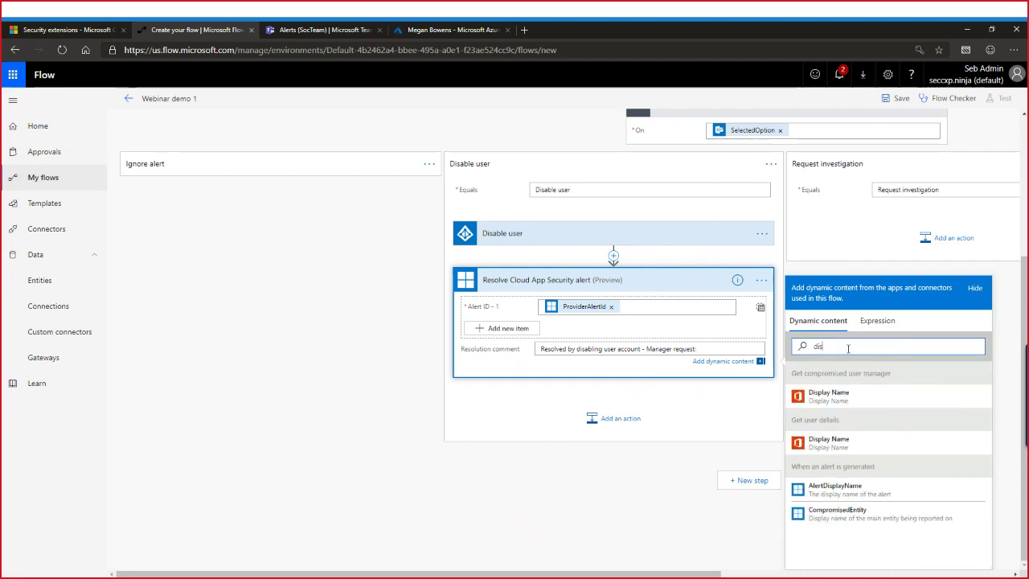
pyautogui.write('play')
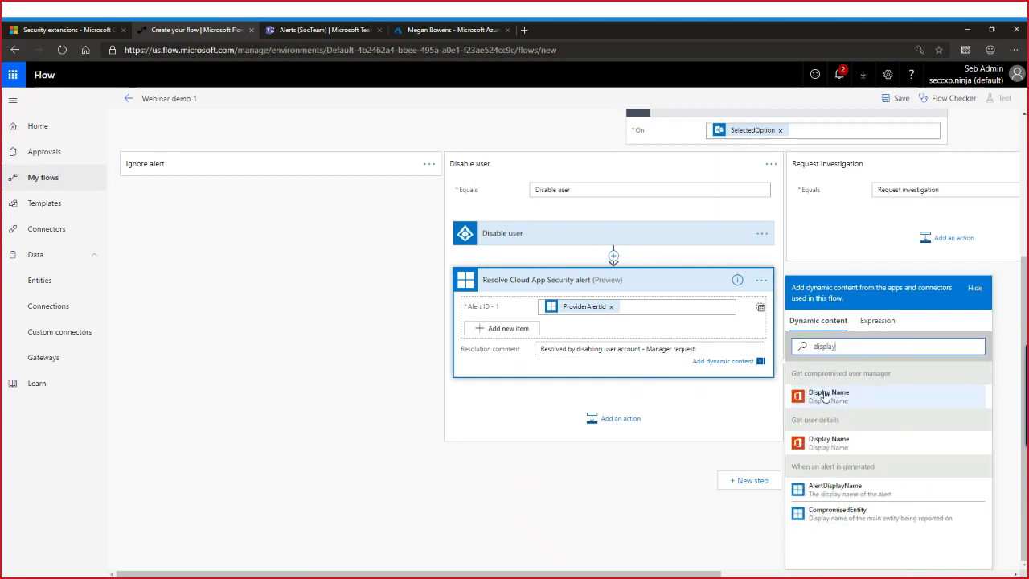
pyautogui.click(828, 394)
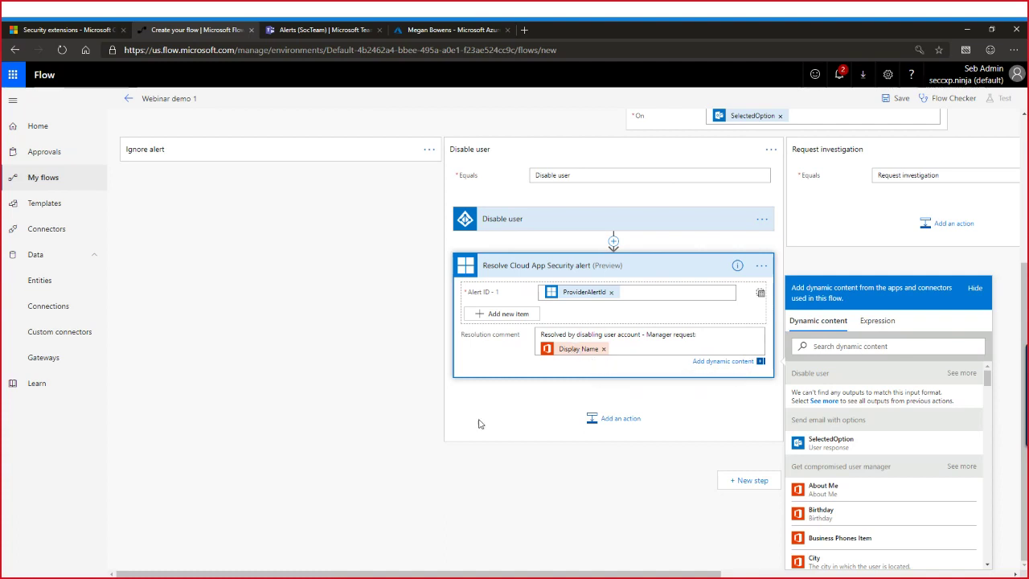
pyautogui.click(454, 467)
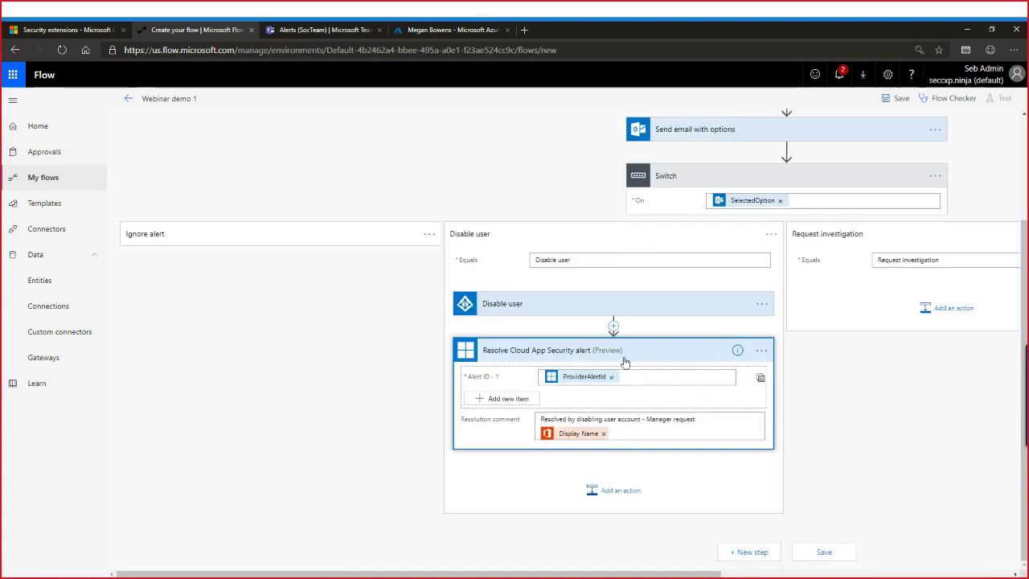
pyautogui.click(633, 354)
pyautogui.moveTo(559, 576); pyautogui.dragTo(838, 576)
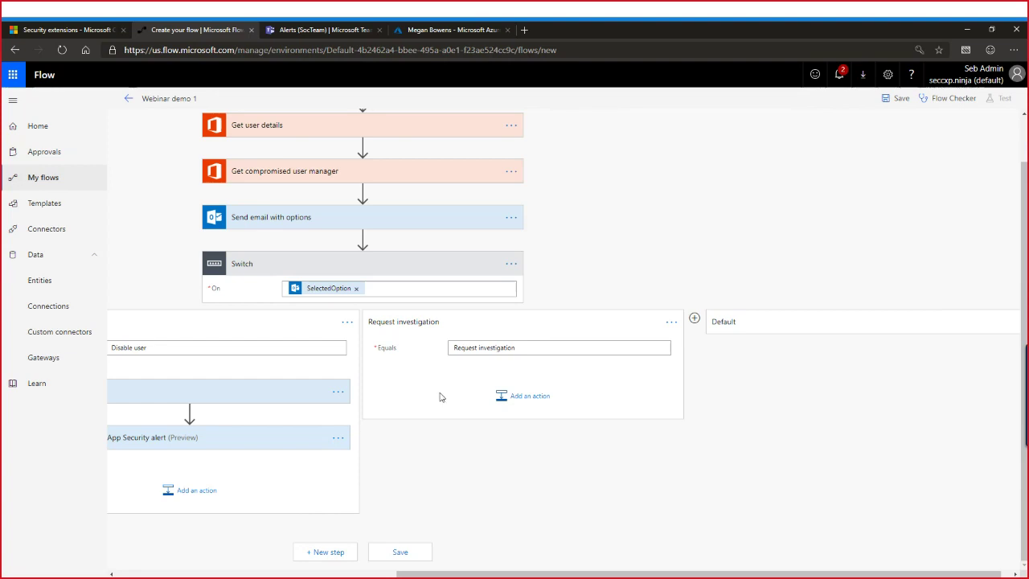
pyautogui.click(519, 398)
pyautogui.write('servi')
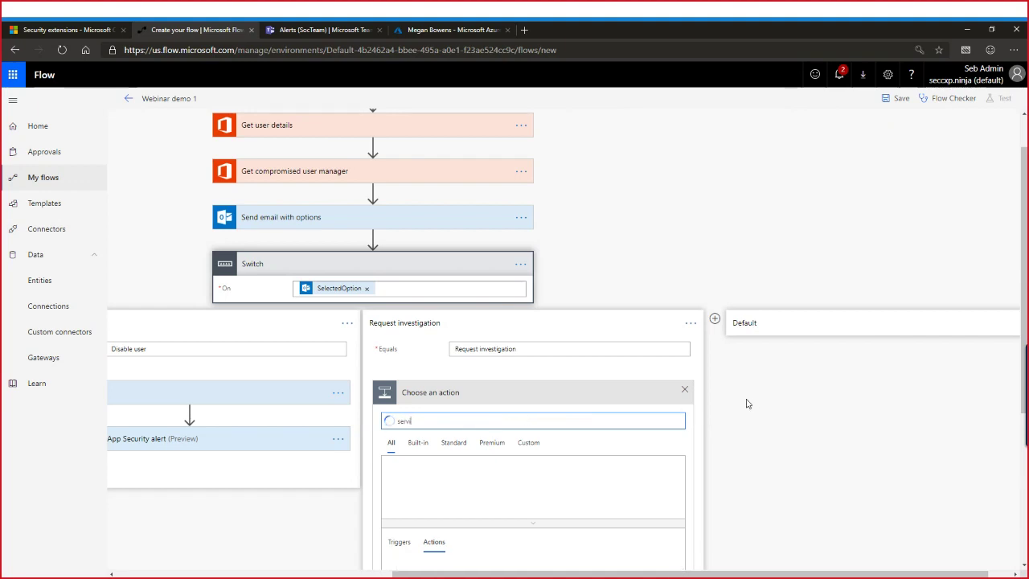
pyautogui.scroll(-2, 747, 403)
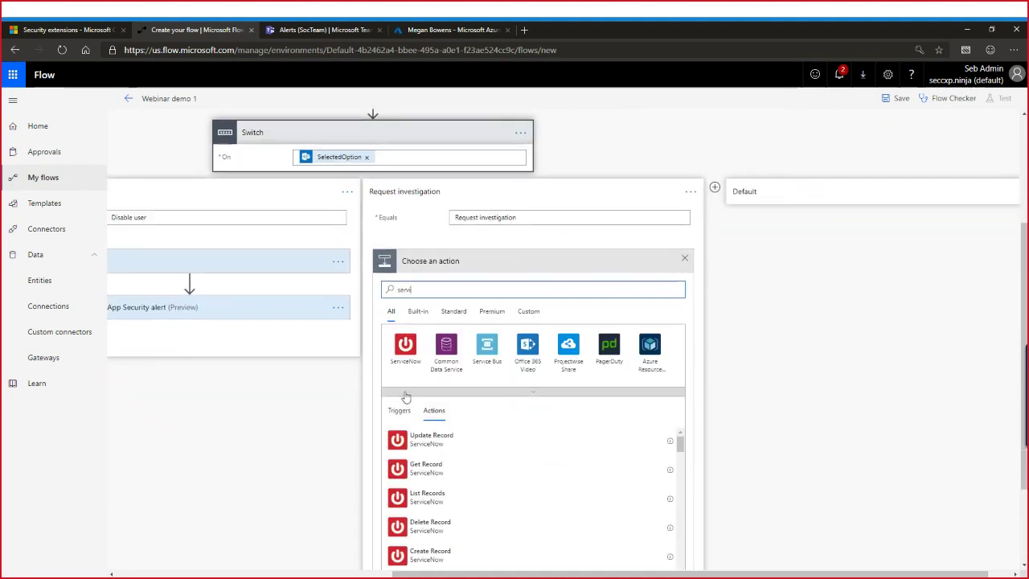
pyautogui.click(406, 351)
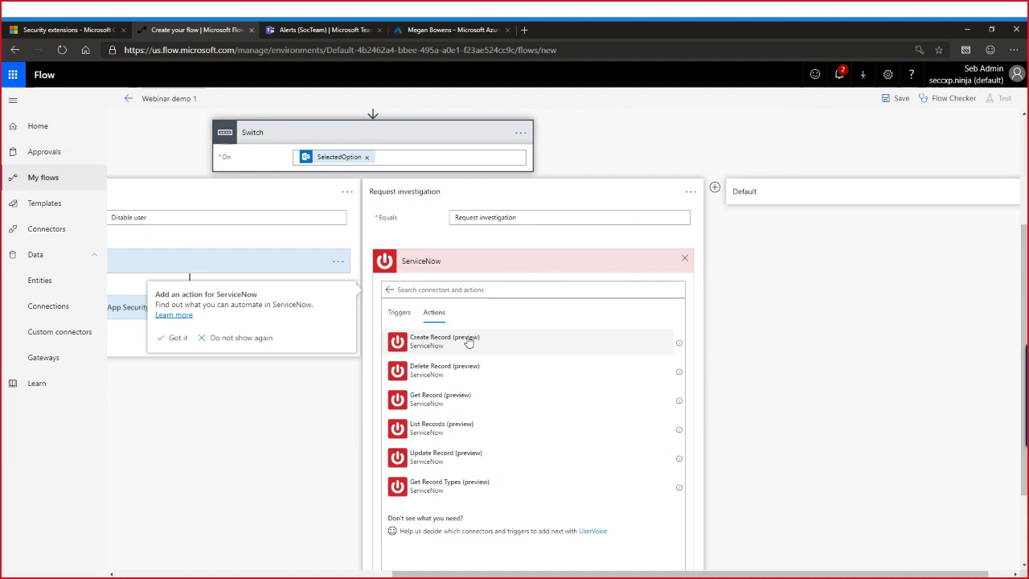
pyautogui.click(683, 255)
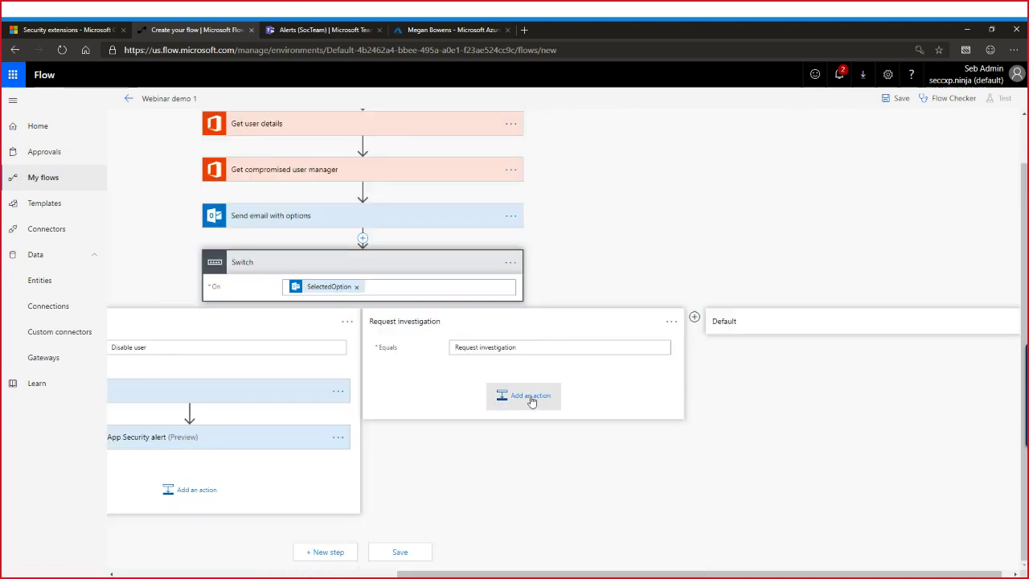
# Add the Planner action "Create a task" to the Request investigation case and set its plan to CxEDemo
pyautogui.click(528, 395)
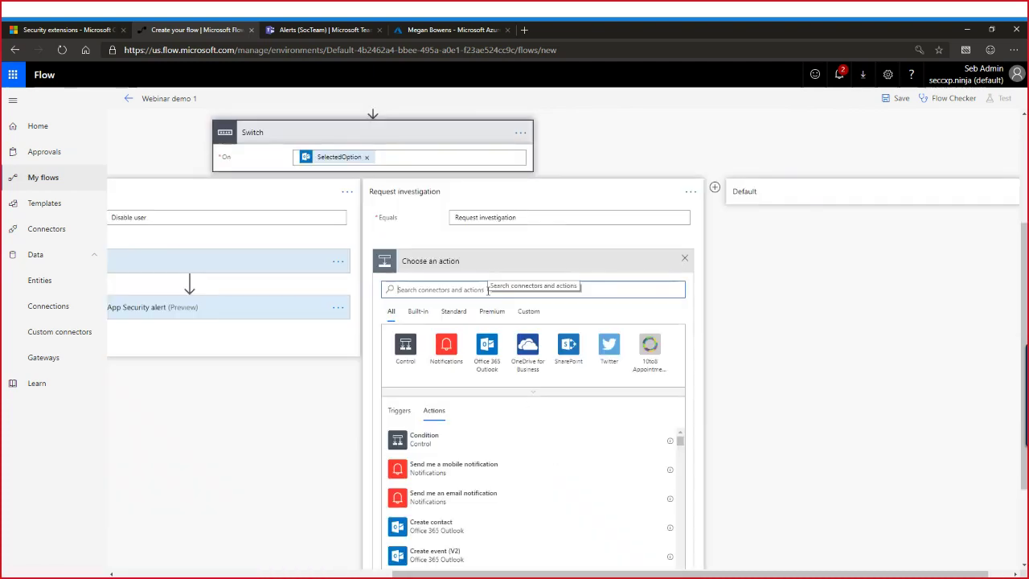
pyautogui.write('plann')
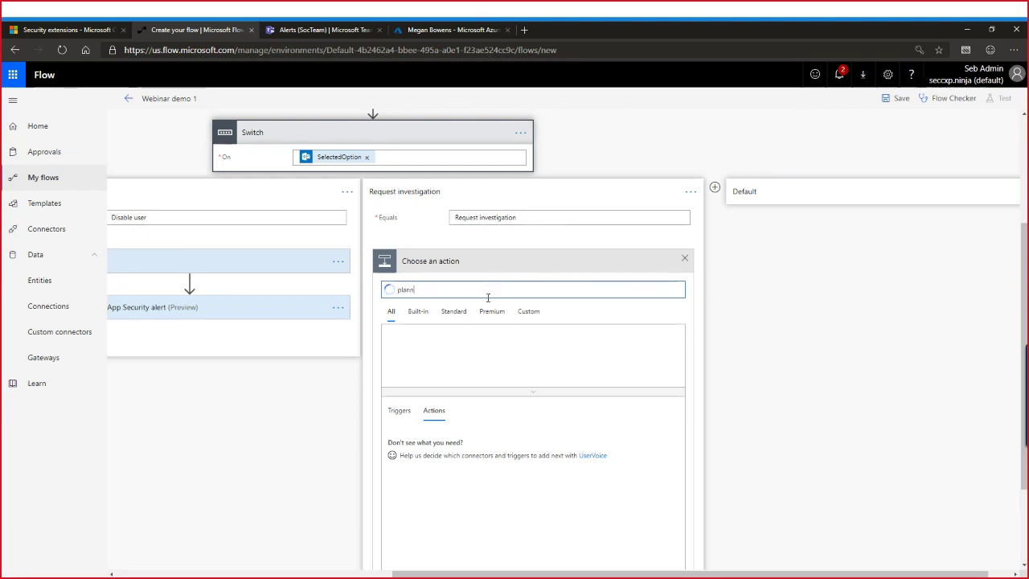
pyautogui.click(406, 346)
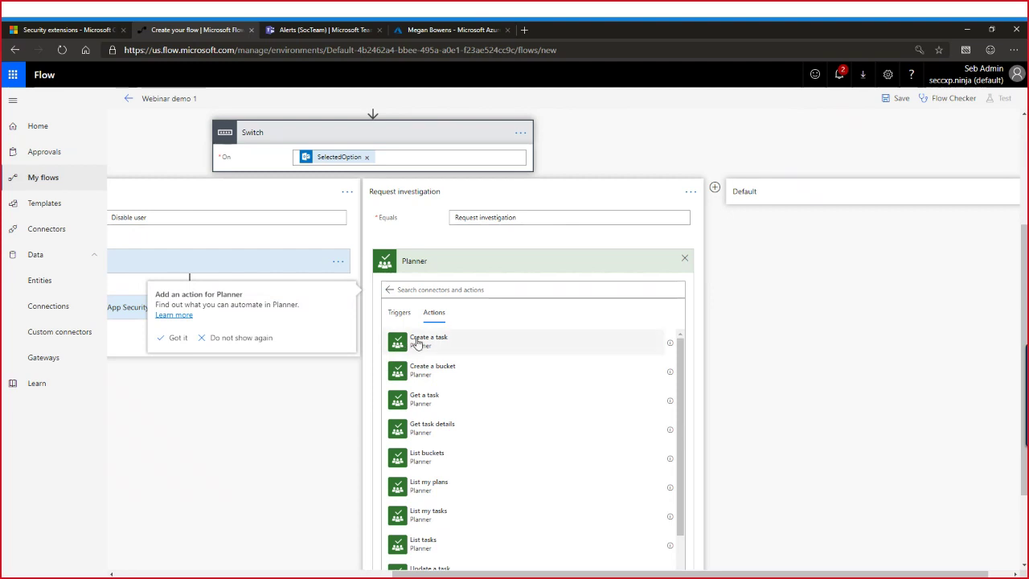
pyautogui.click(606, 347)
pyautogui.click(675, 348)
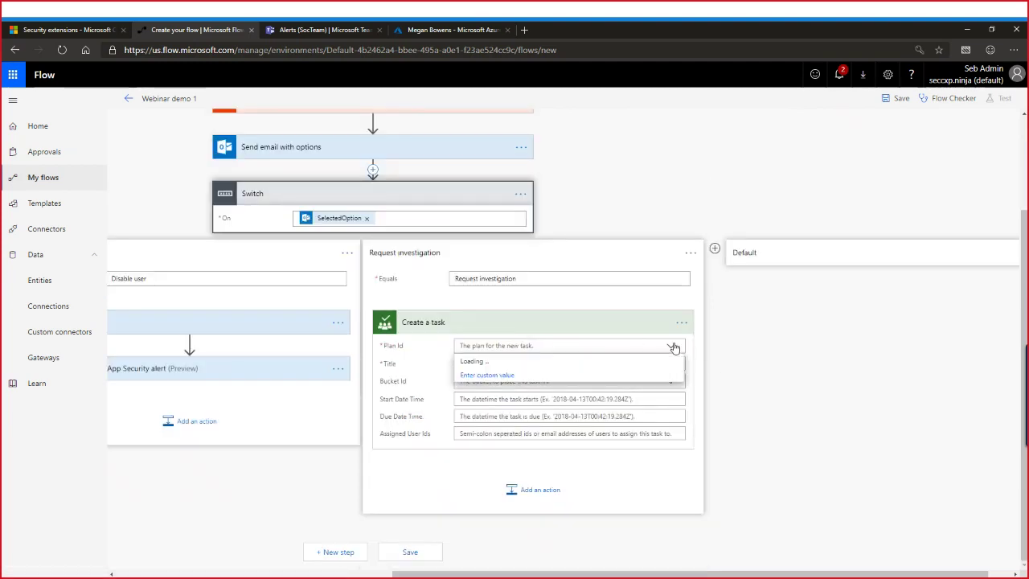
pyautogui.click(481, 359)
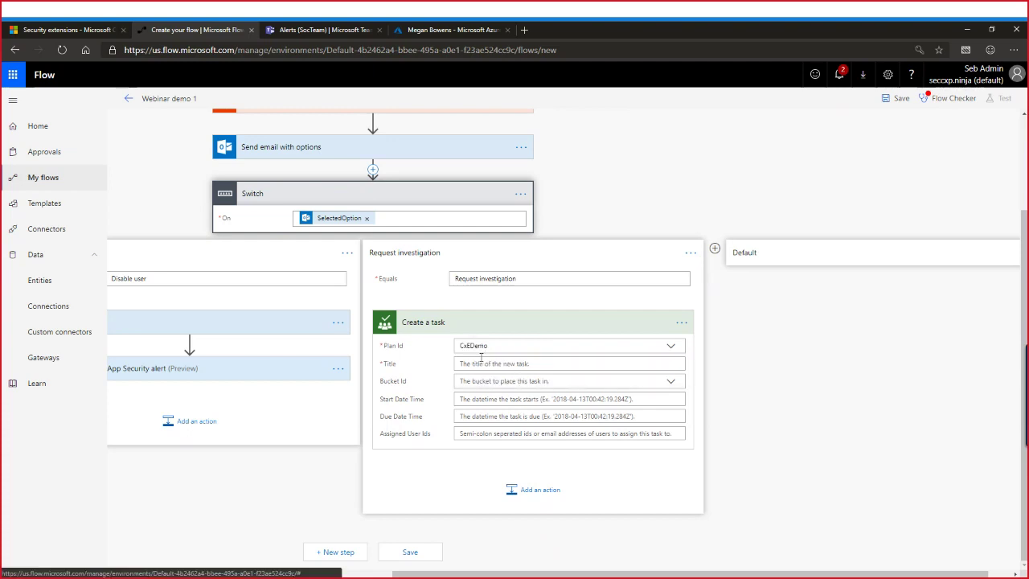
# Set the Planner task's title to "New incident -" followed by the AlertDisplayName dynamic value
pyautogui.click(608, 362)
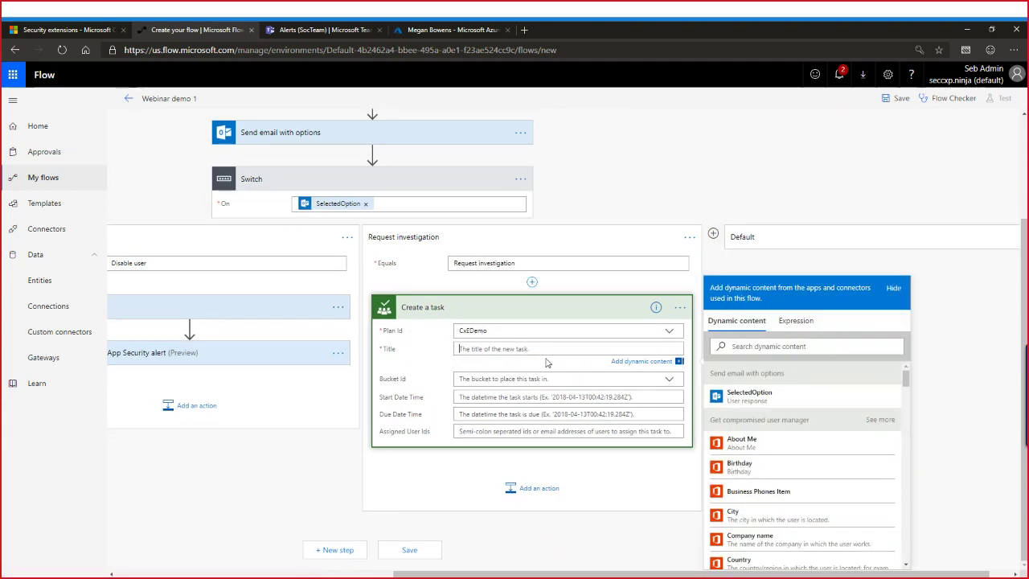
pyautogui.write('New incident -')
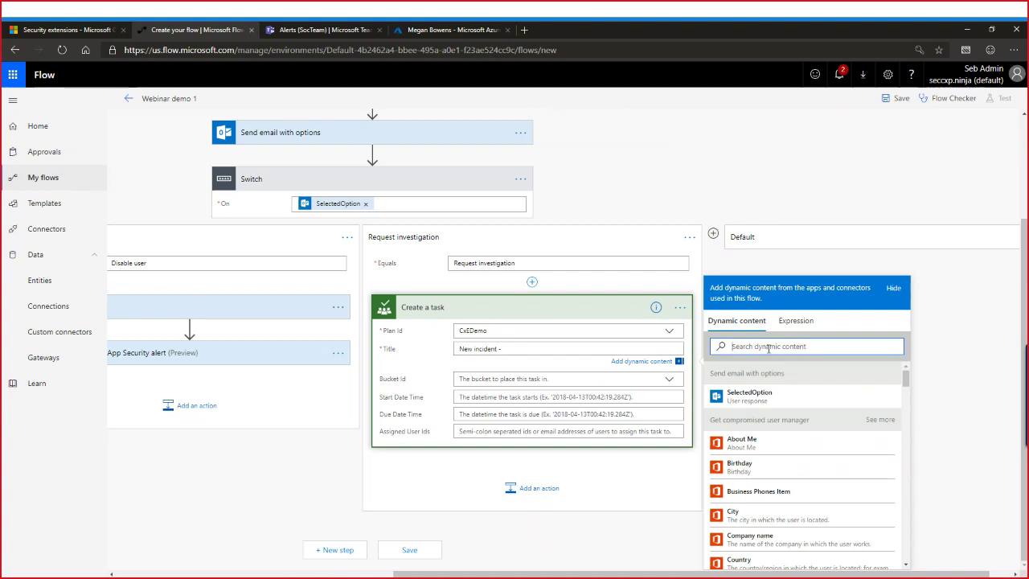
pyautogui.write('tit')
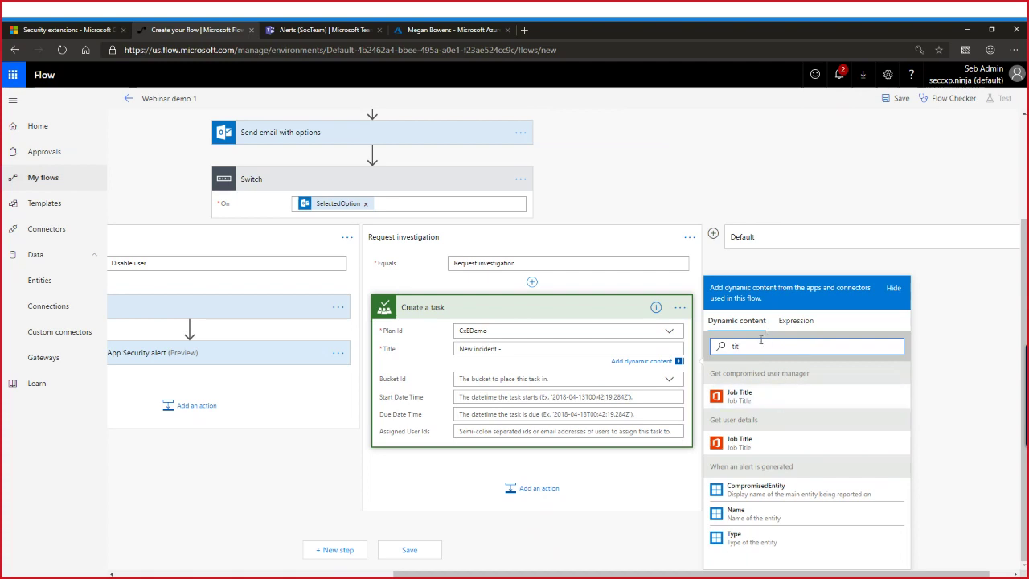
pyautogui.write('displ')
pyautogui.click(754, 488)
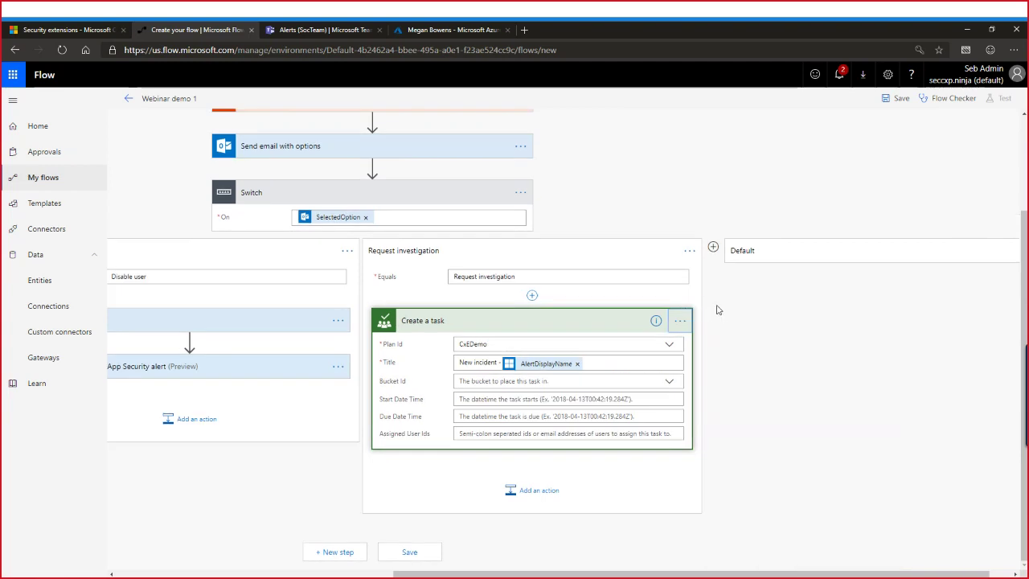
# Rename the Planner action as "Create a incident"
pyautogui.click(680, 320)
pyautogui.click(721, 325)
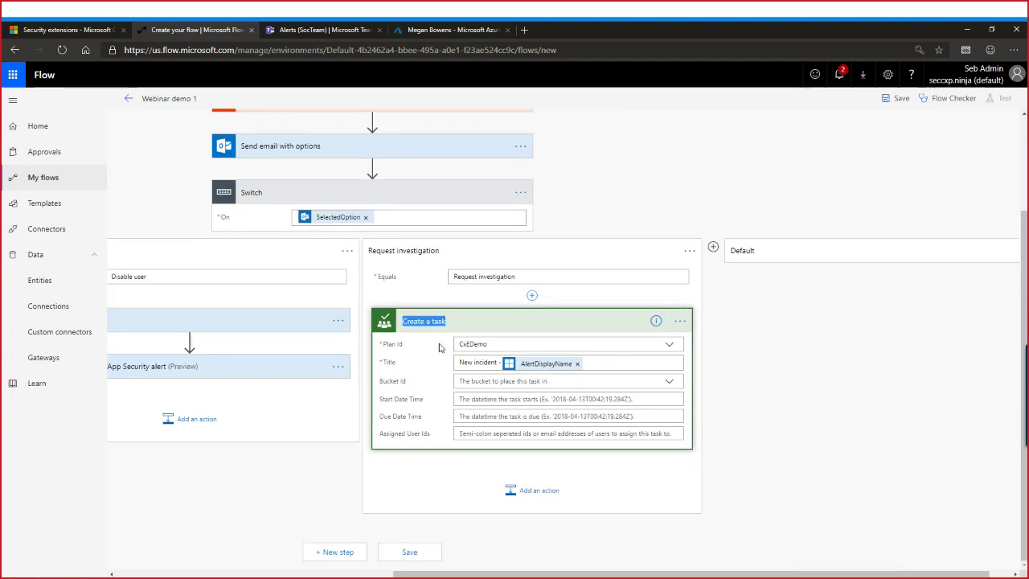
pyautogui.doubleClick(456, 321)
pyautogui.press('BackSpace')
pyautogui.write('incident')
pyautogui.press('Return')
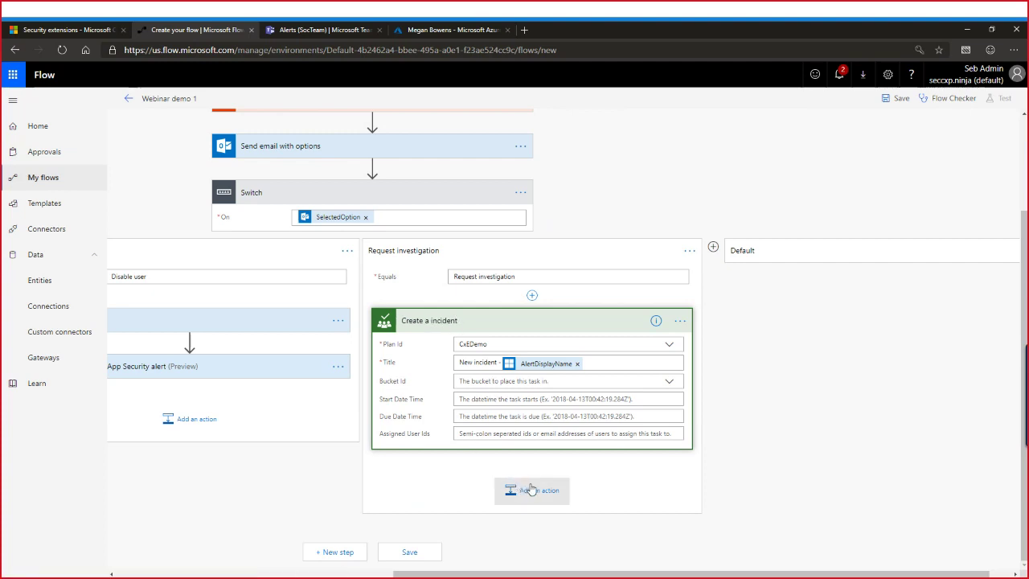
# Add the Office 365 Outlook action "Send an email (V2)" after the incident action, addressed to the compromised user manager's Mail dynamic value
pyautogui.click(531, 488)
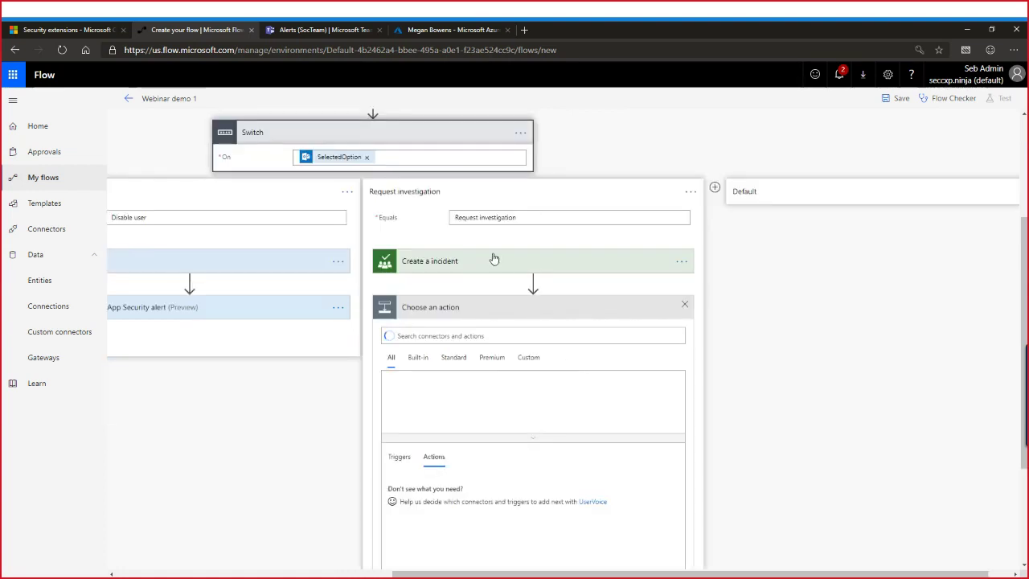
pyautogui.write('send email')
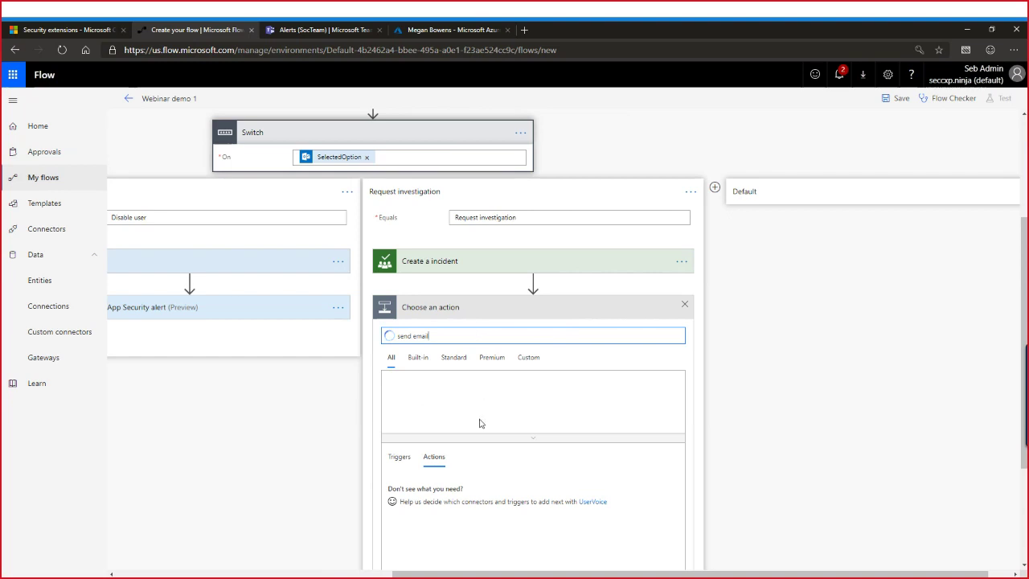
pyautogui.scroll(-1, 357, 400)
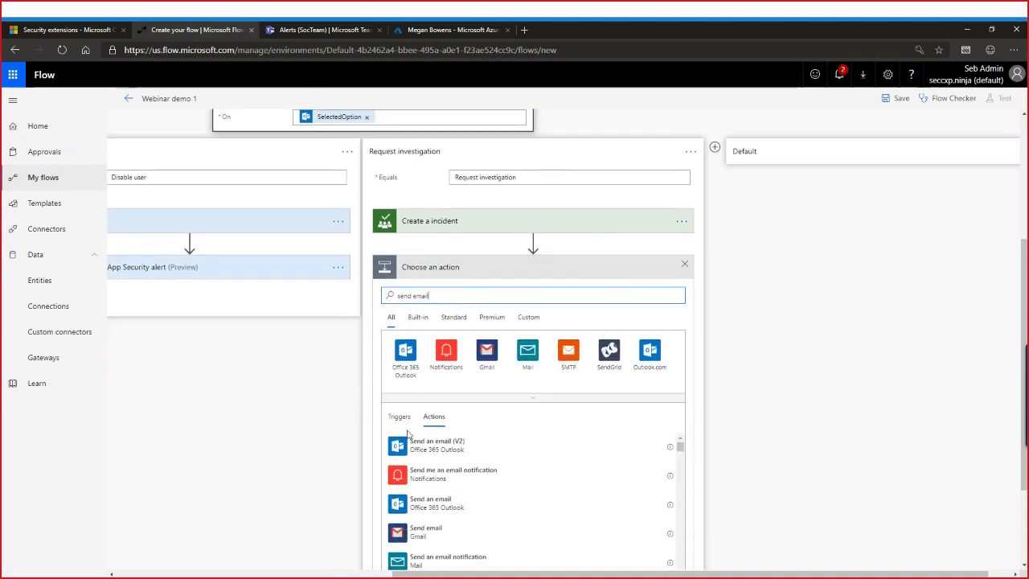
pyautogui.click(423, 446)
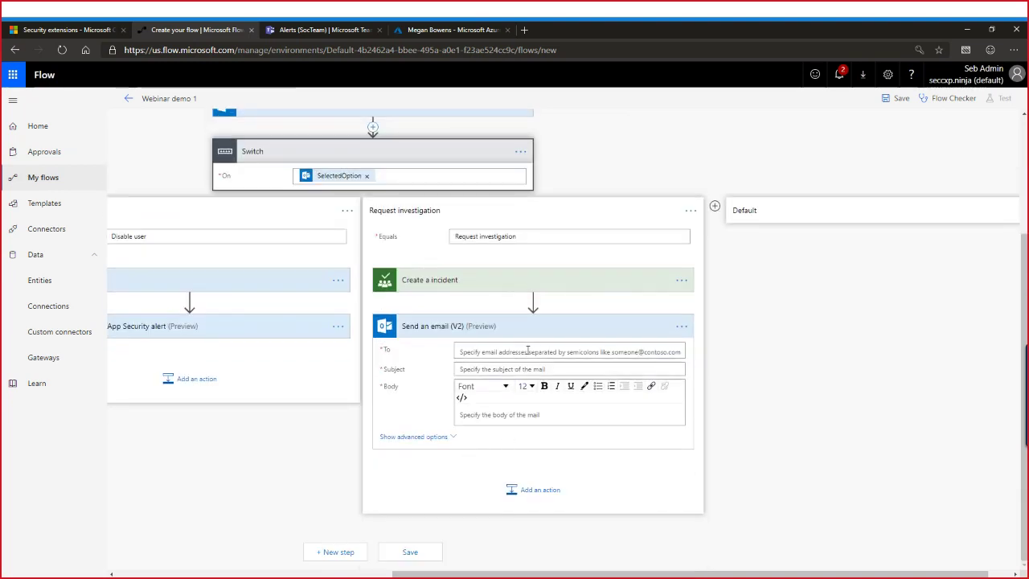
pyautogui.click(528, 349)
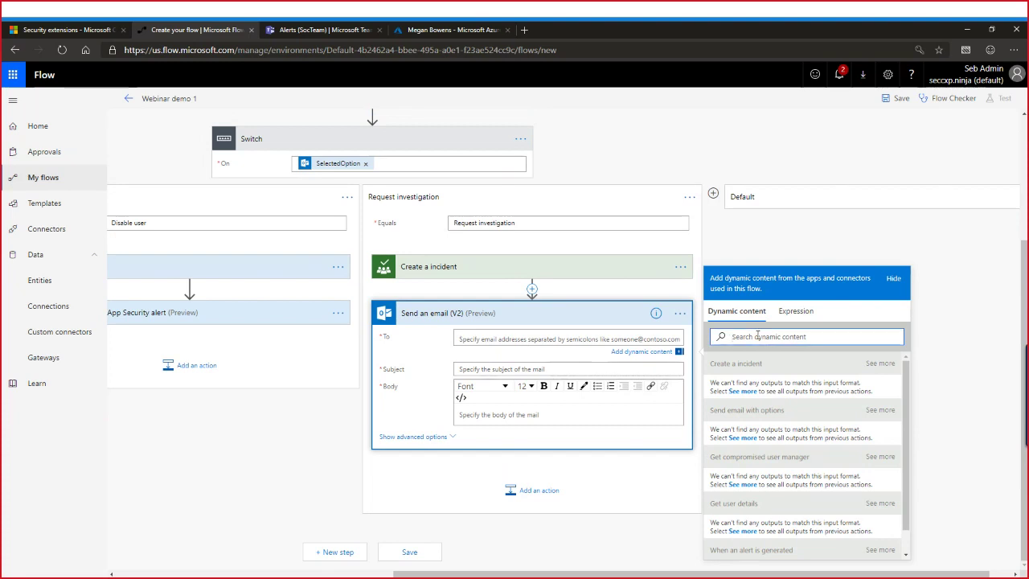
pyautogui.write('mail')
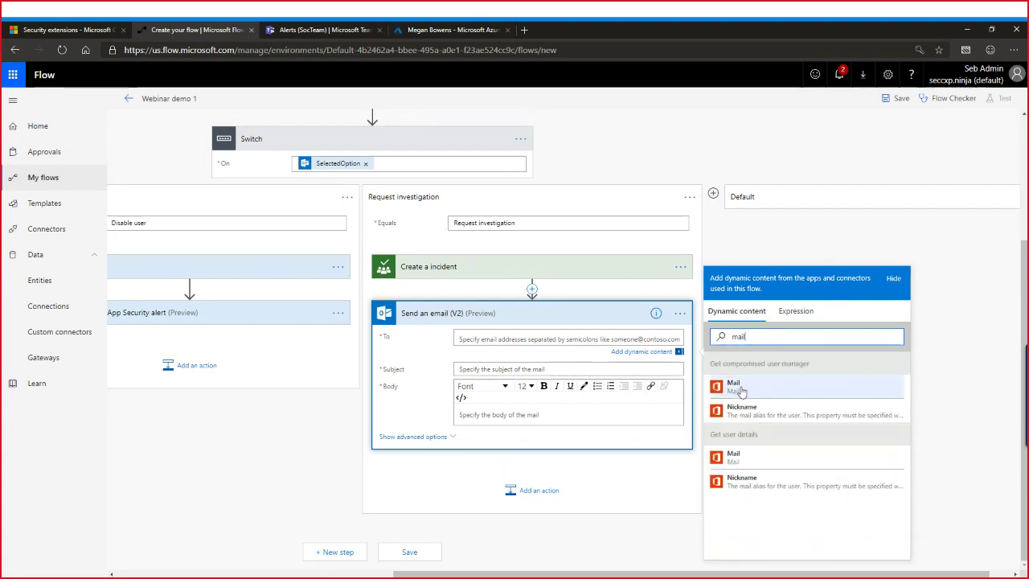
pyautogui.click(740, 387)
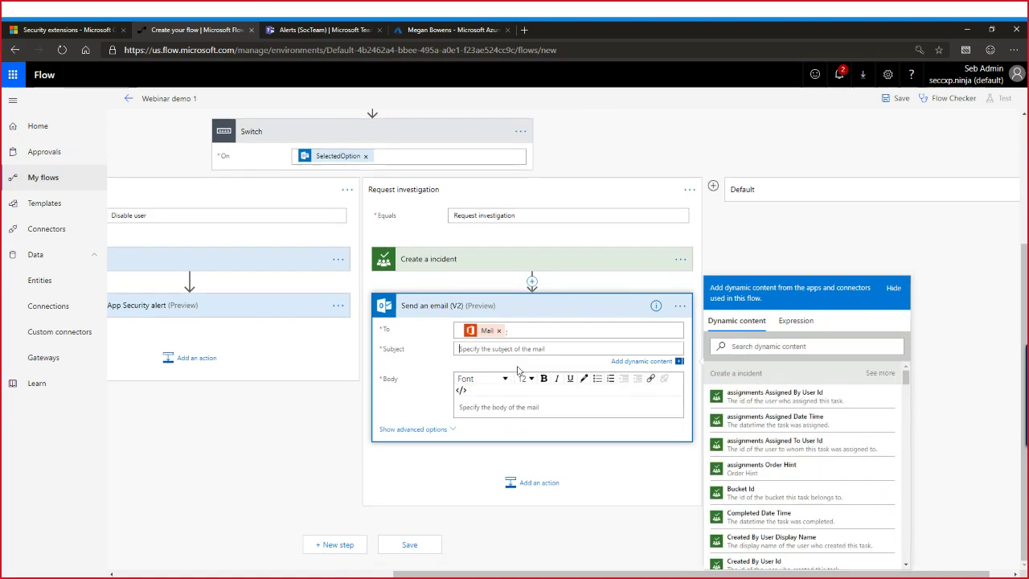
# Set the email's subject to "Alert escalated" and collapse the email action
pyautogui.write('Alert')
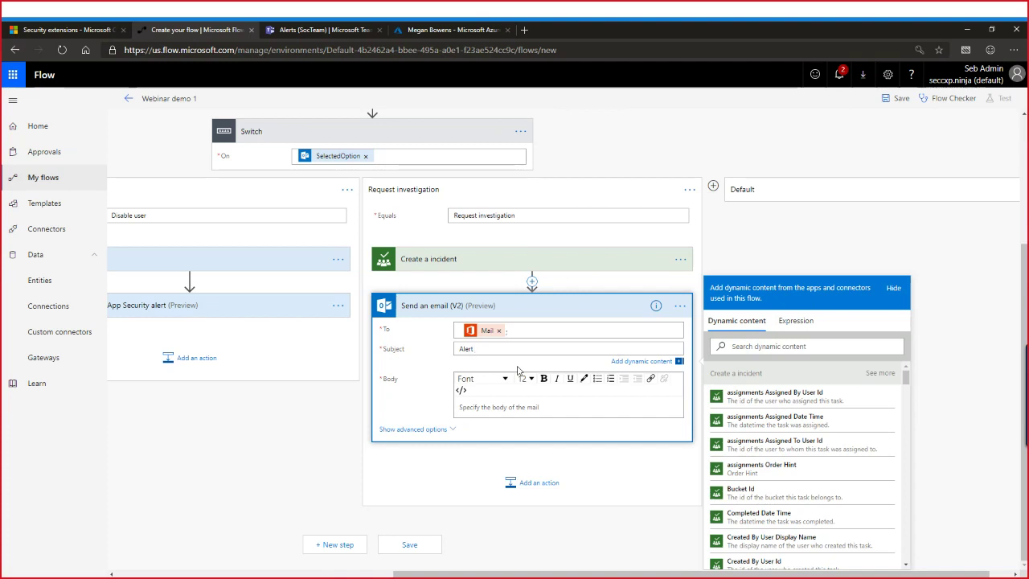
pyautogui.write(' esca')
pyautogui.click(501, 406)
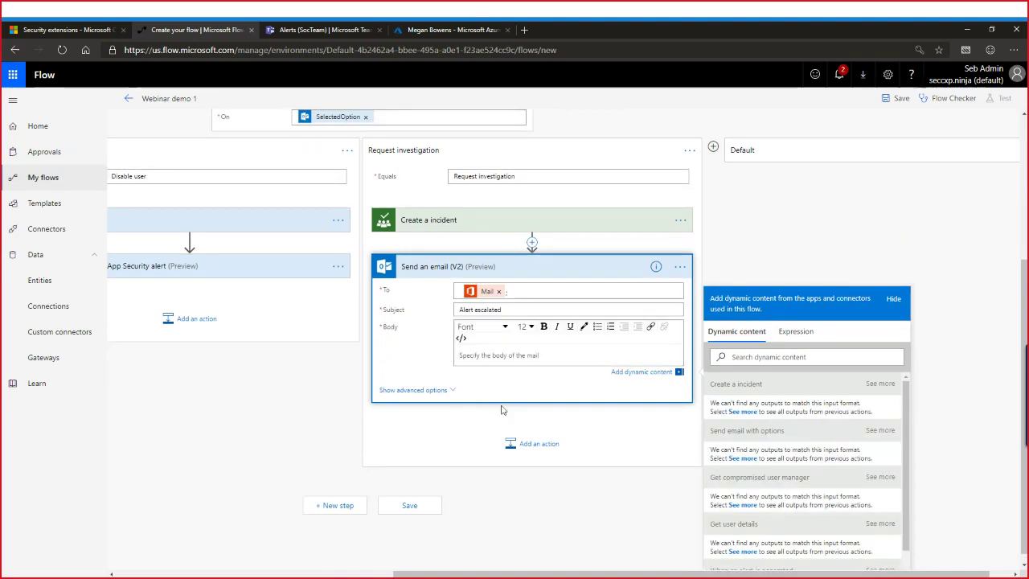
pyautogui.click(280, 414)
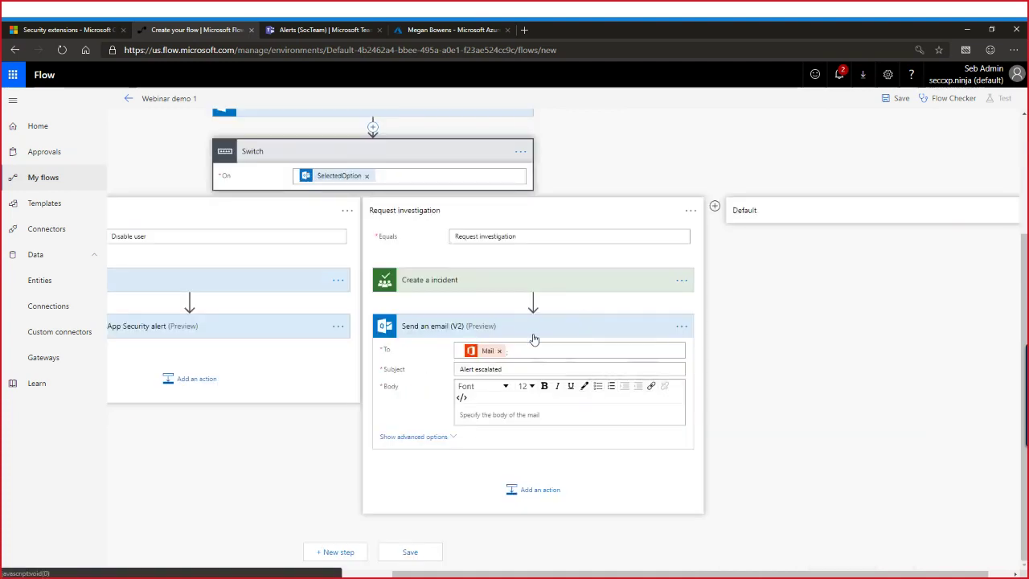
pyautogui.click(468, 329)
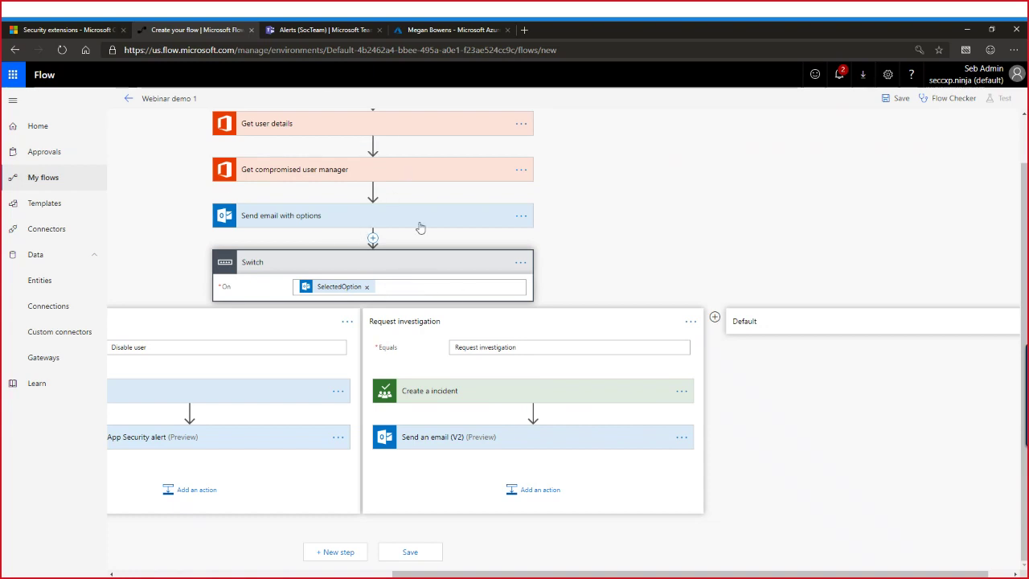
# Save the flow, and open the list of policies in Cloud App Security
pyautogui.click(900, 100)
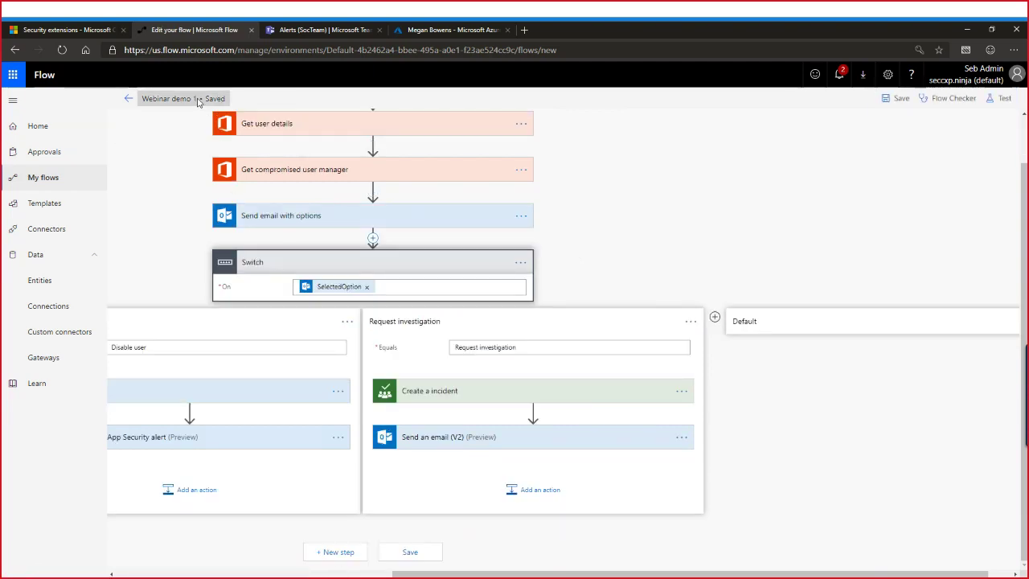
pyautogui.click(74, 33)
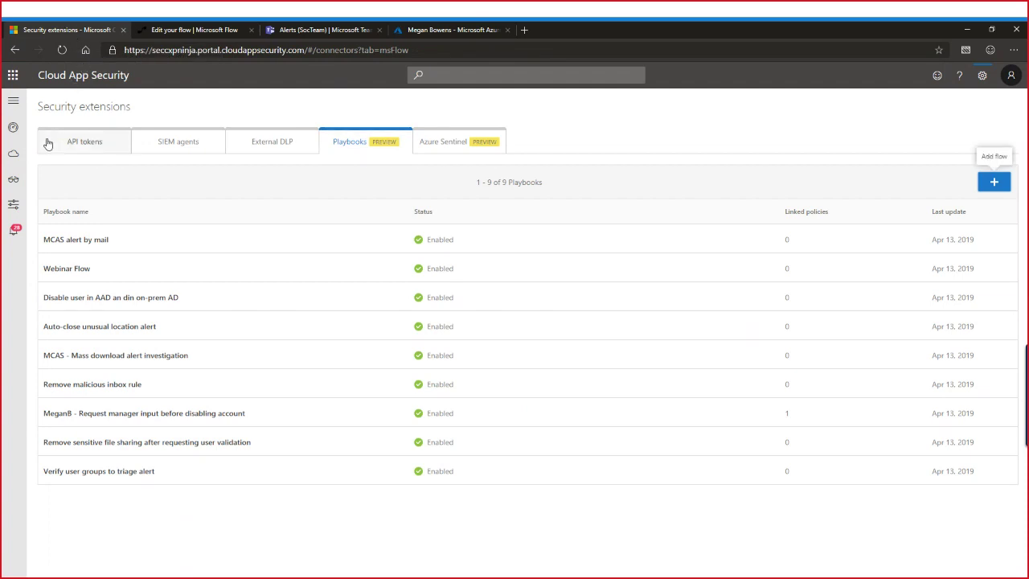
pyautogui.moveTo(13, 204)
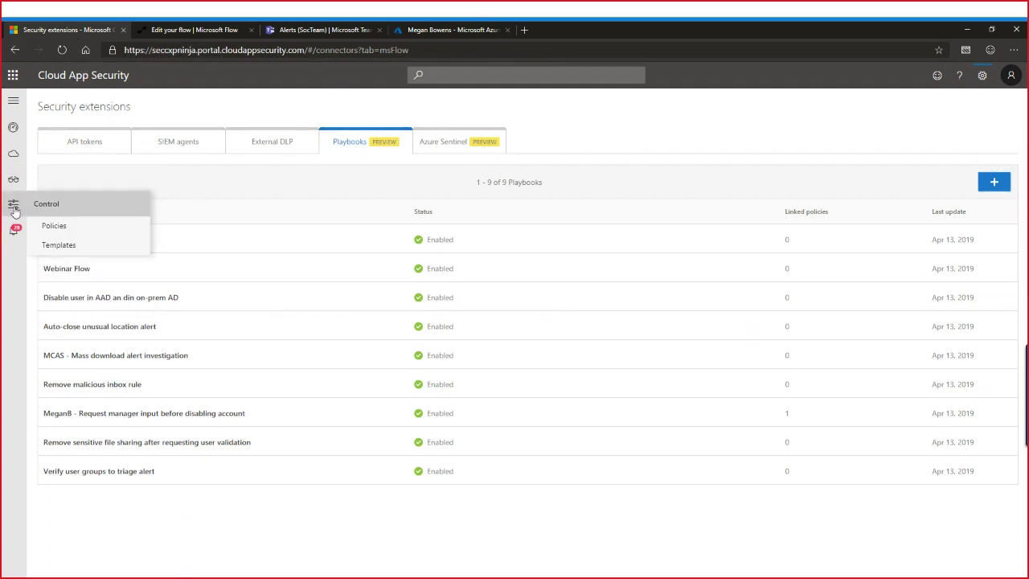
pyautogui.click(64, 226)
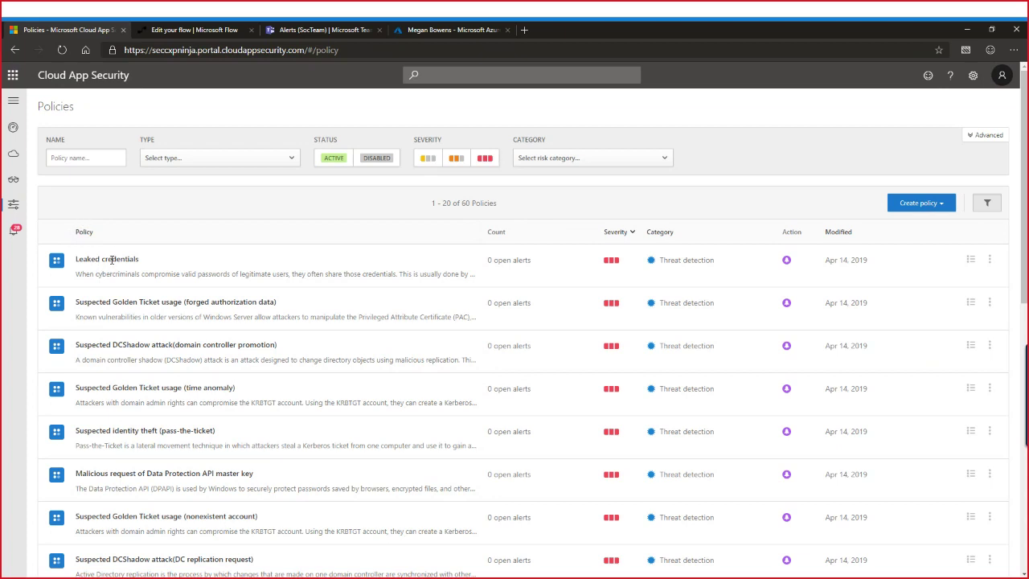
# Filter the policies to the Activity policy type, and open the policy for multiple failed user logon attempts to a service
pyautogui.click(203, 157)
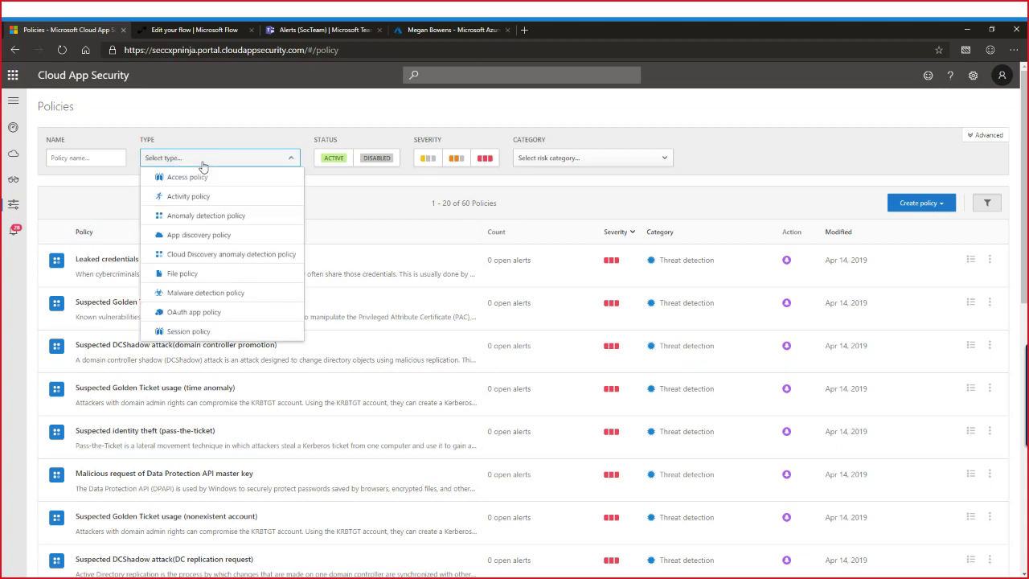
pyautogui.click(202, 196)
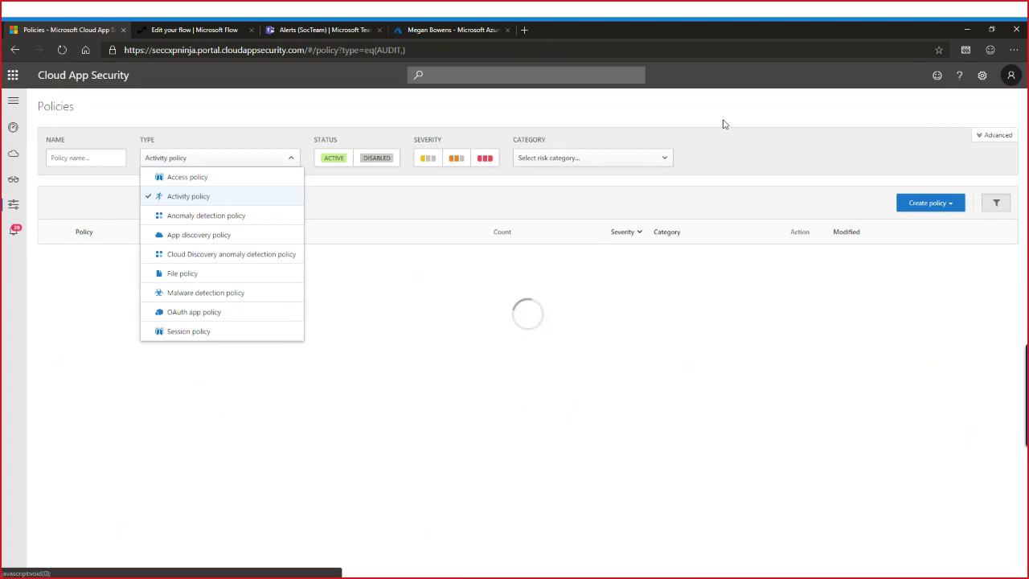
pyautogui.click(612, 184)
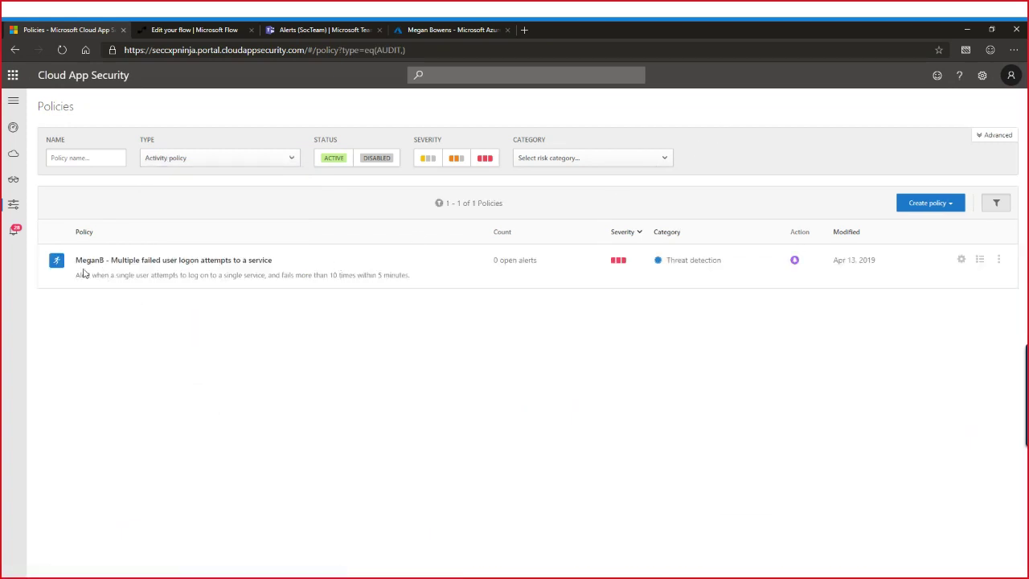
pyautogui.click(205, 260)
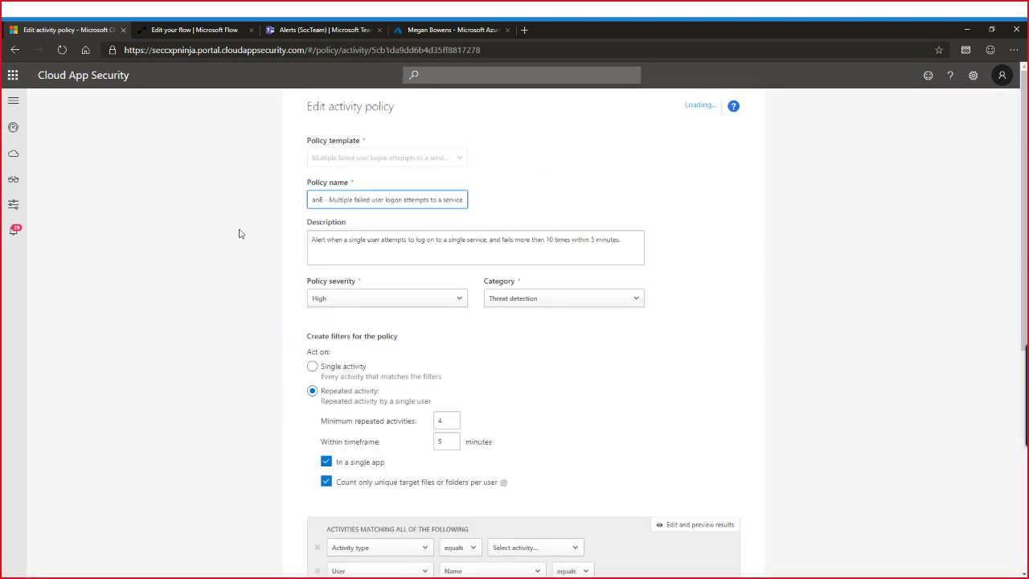
# Examine the policy's filters, alert settings and the flows available for Send alerts to Flow, and return to the policy list
pyautogui.scroll(-3, 239, 234)
pyautogui.scroll(-1, 238, 233)
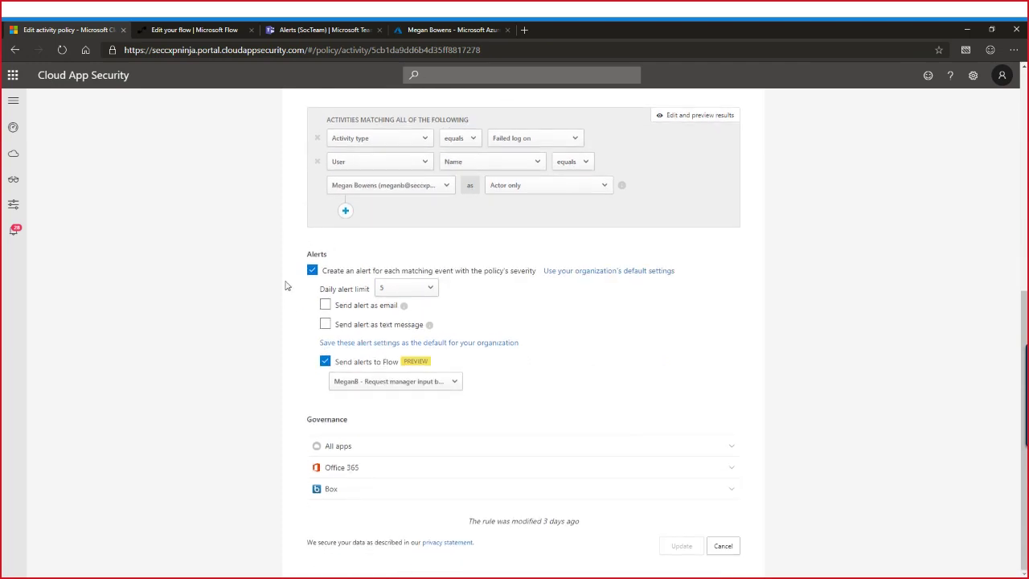
pyautogui.click(384, 383)
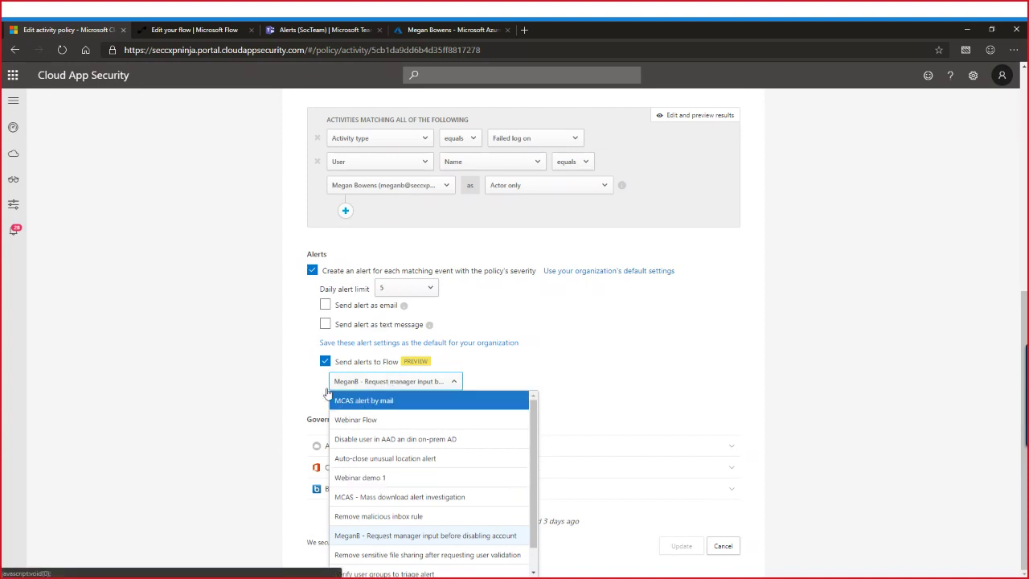
pyautogui.click(223, 360)
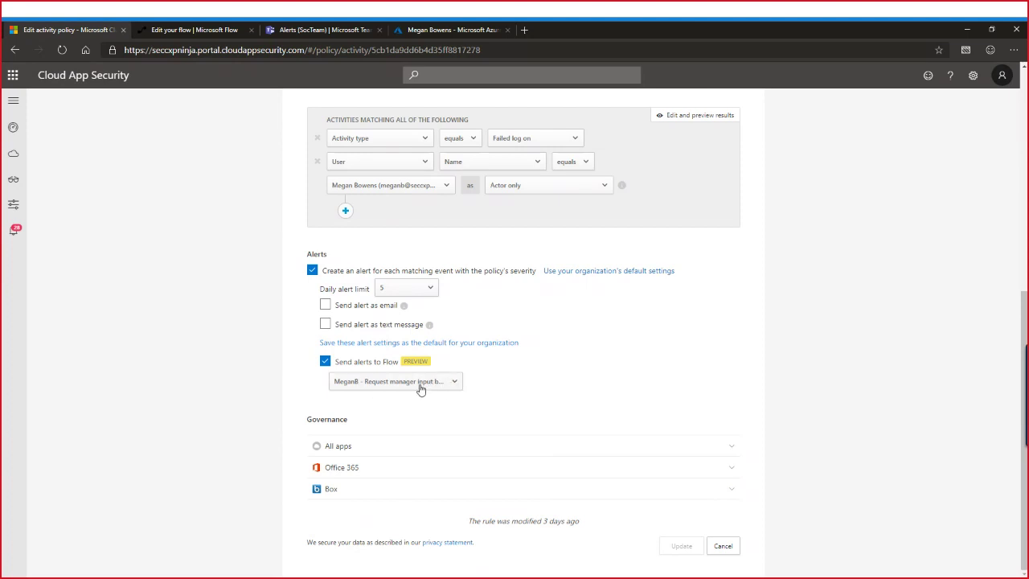
pyautogui.click(15, 52)
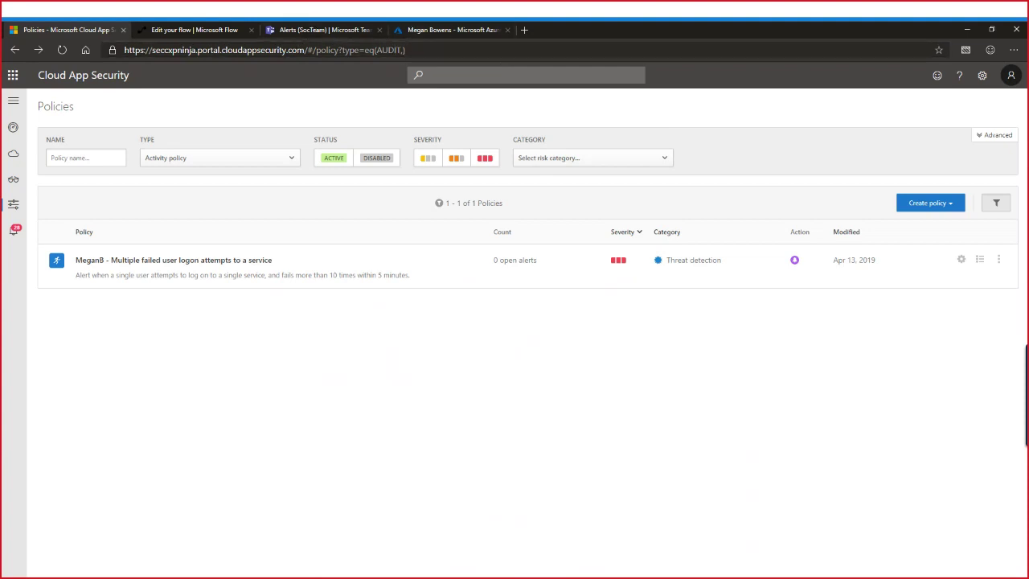
pyautogui.hotkey('alt', 'Tab')
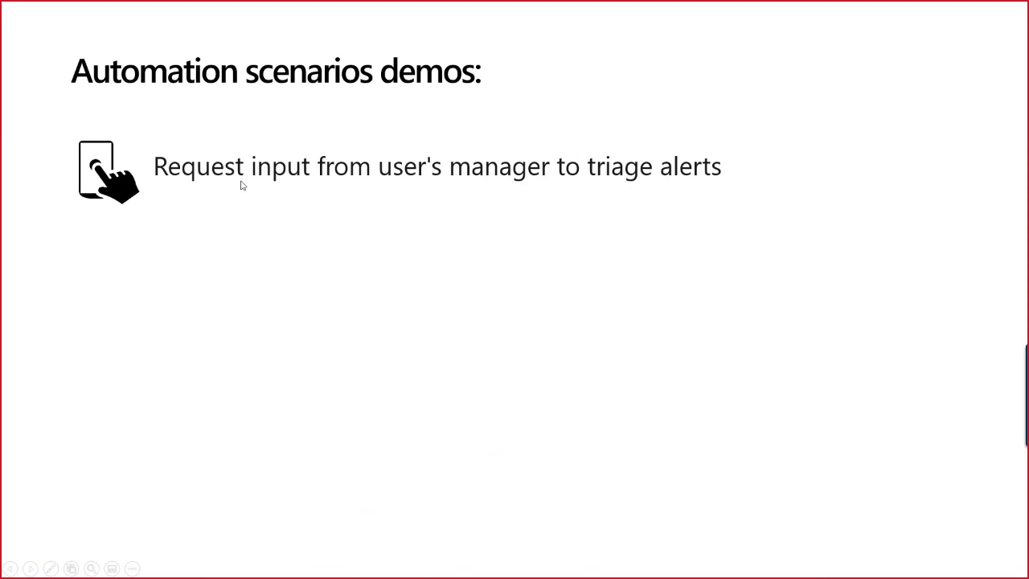
pyautogui.hotkey('alt', 'Tab')
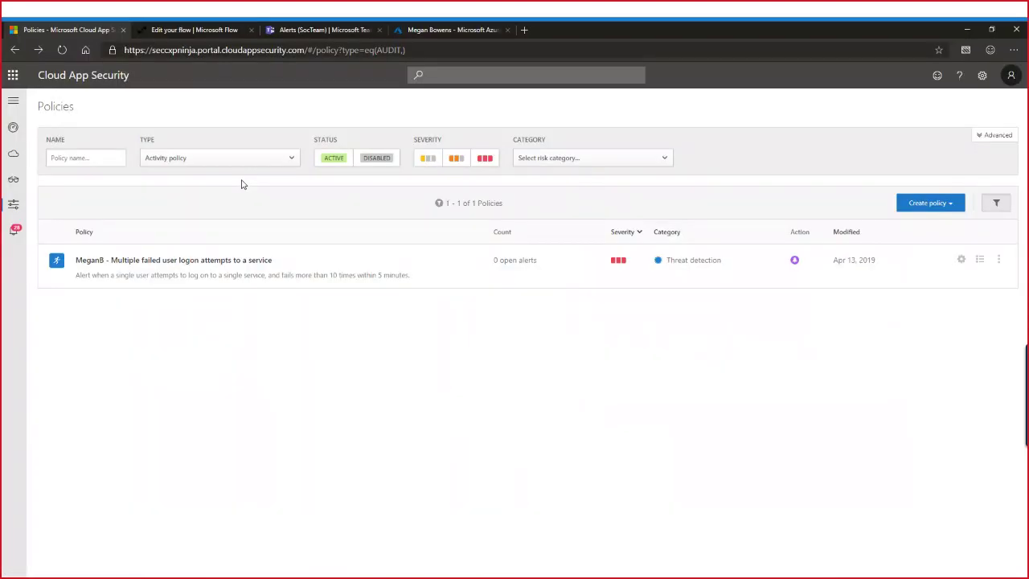
# Switch to Microsoft Flow, leave the "Webinar demo 1" editor and return to the list of flows
pyautogui.click(218, 30)
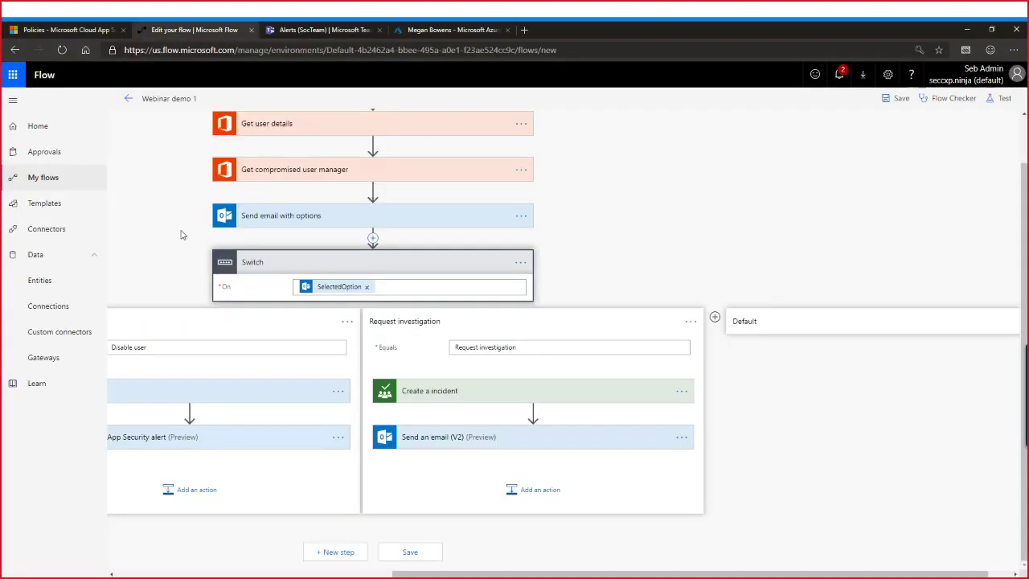
pyautogui.click(127, 102)
pyautogui.click(565, 139)
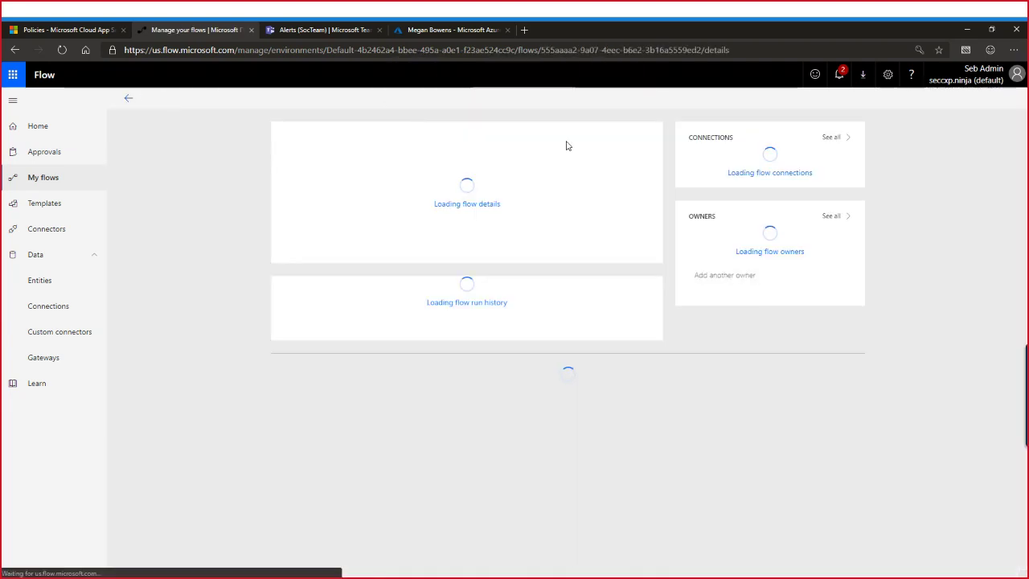
pyautogui.click(131, 101)
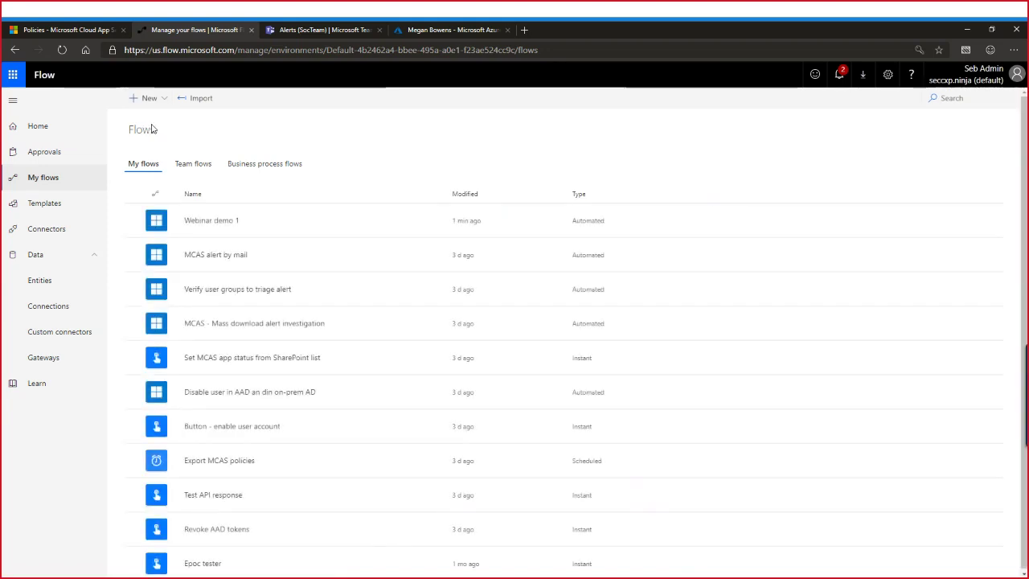
# Search the flow templates for "cloud app security", and open the one that performs an action based on a manager's email
pyautogui.click(155, 103)
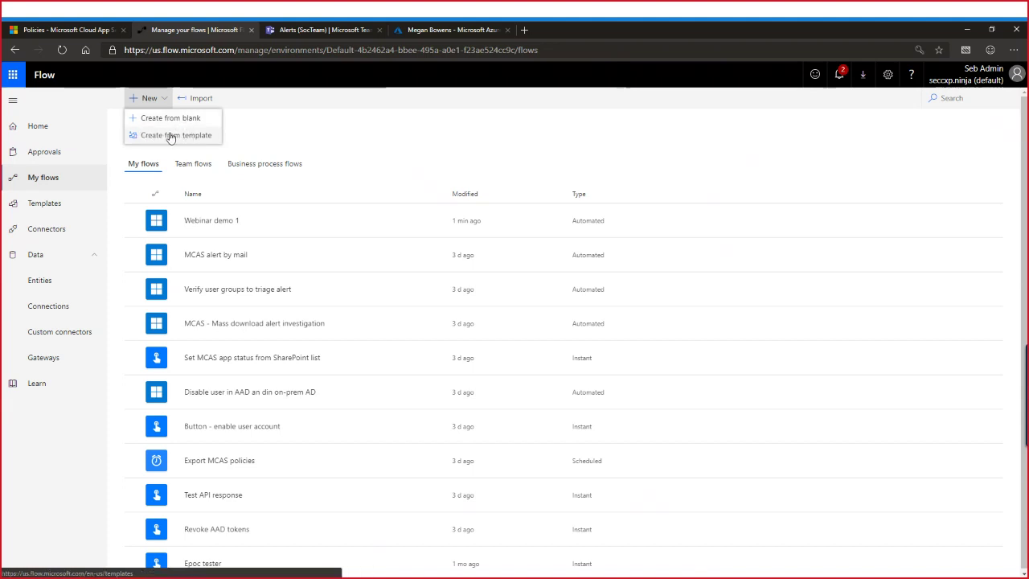
pyautogui.click(141, 136)
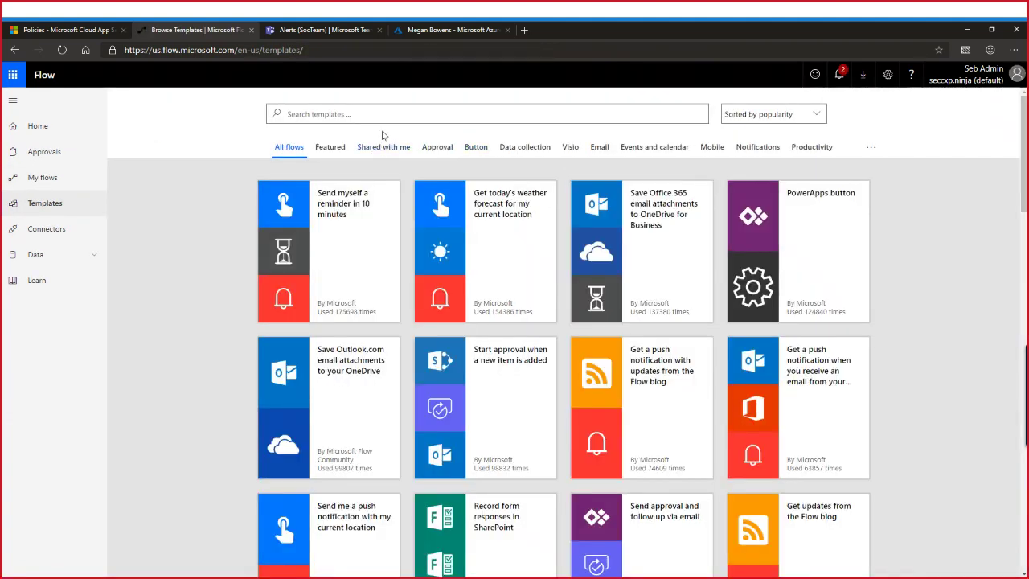
pyautogui.click(387, 109)
pyautogui.write('cloud app sec')
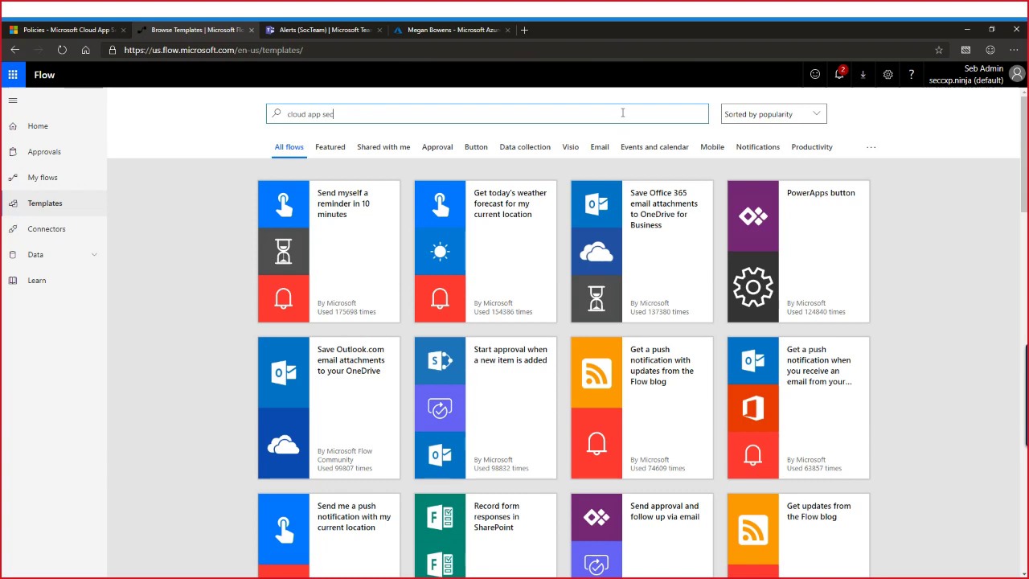
pyautogui.press('Return')
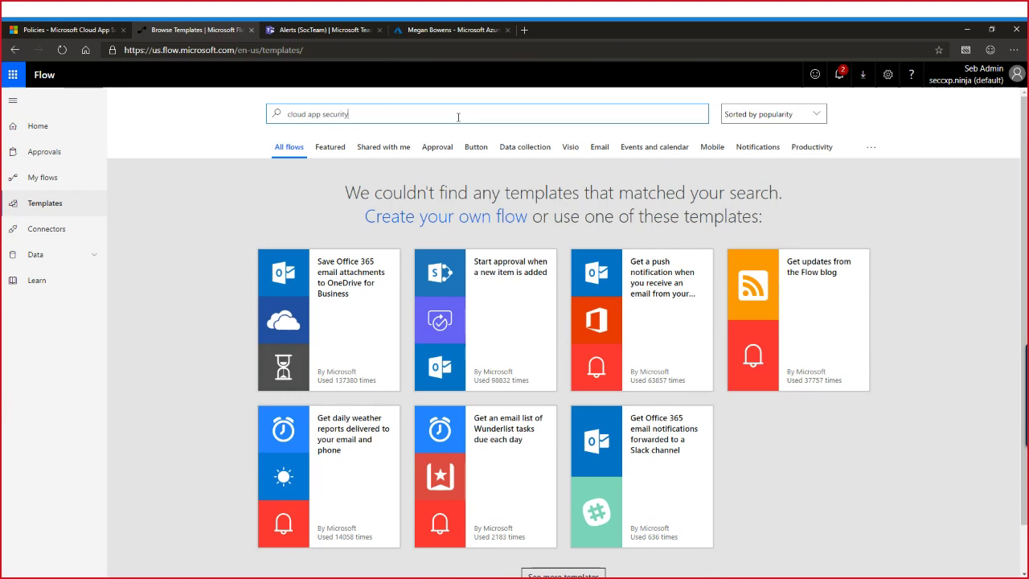
pyautogui.press('Return')
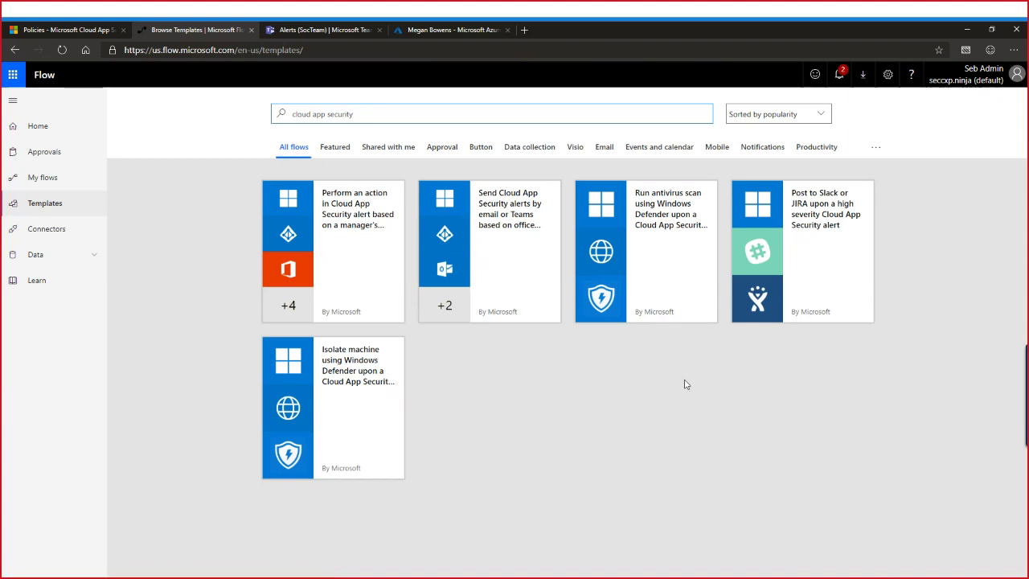
pyautogui.click(347, 216)
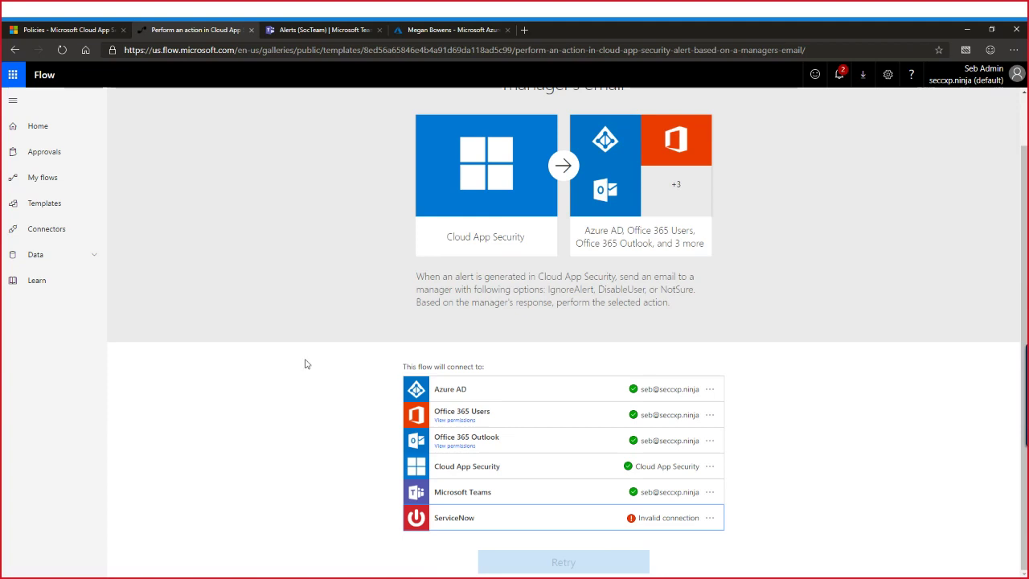
# Open the team flow "Auto-close unusual location alert" for editing, and examine its "When an alert is generated" trigger
pyautogui.click(36, 187)
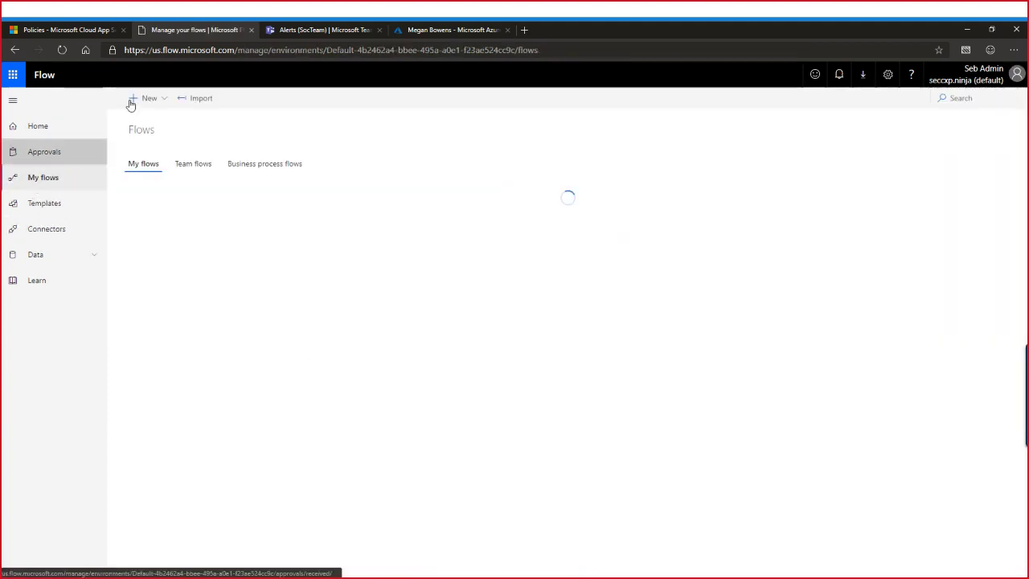
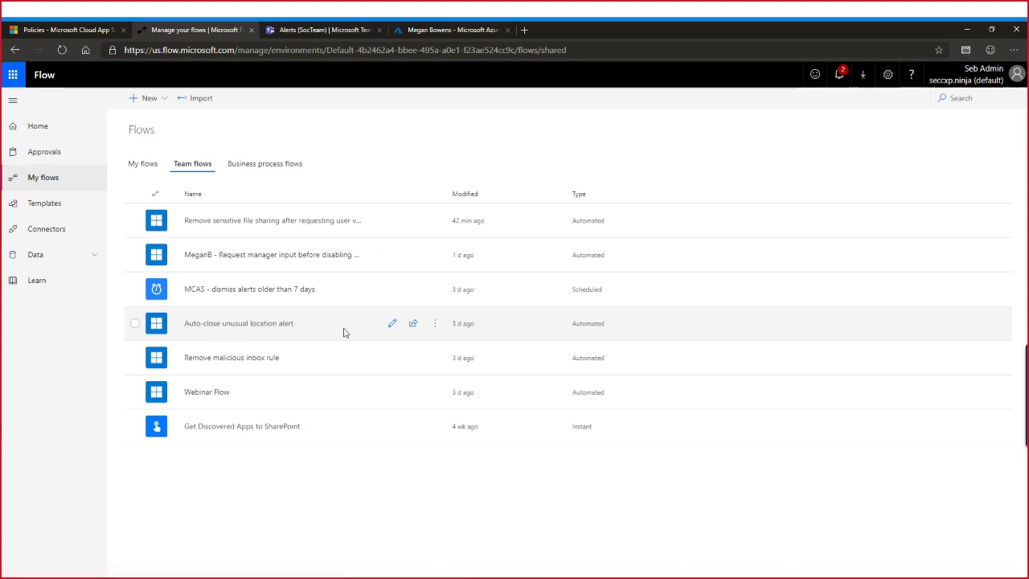
pyautogui.click(392, 323)
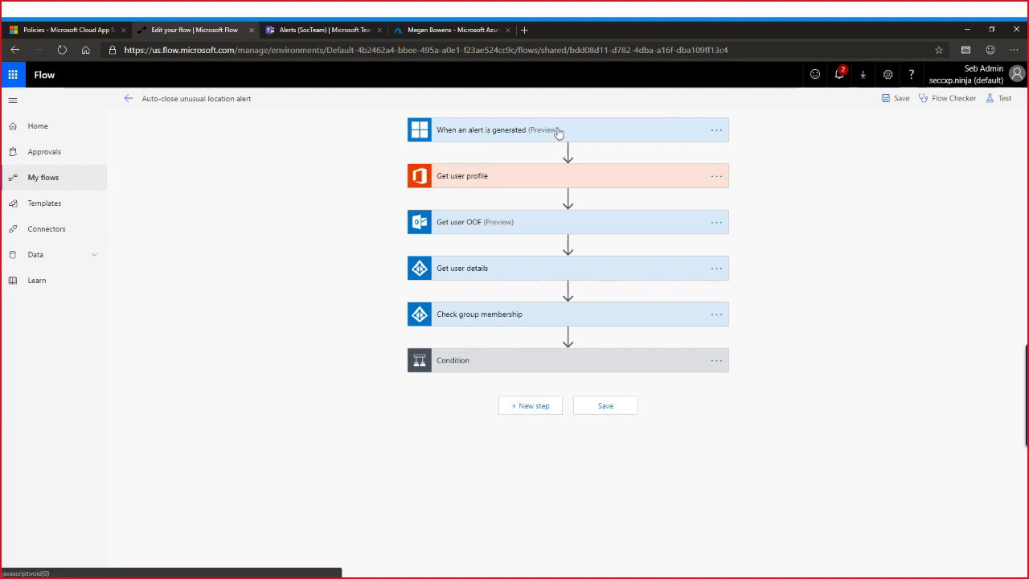
pyautogui.click(629, 132)
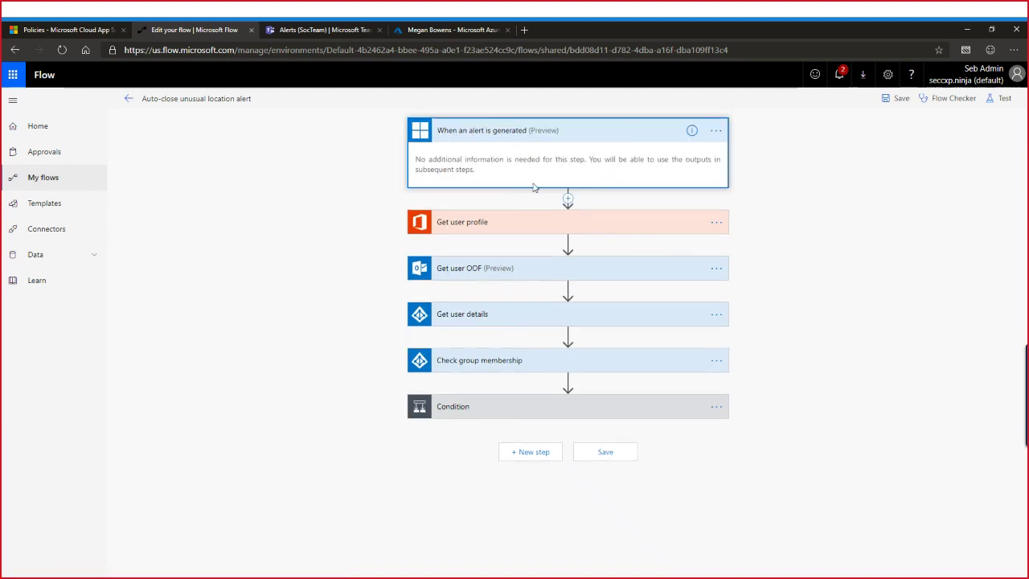
pyautogui.click(545, 133)
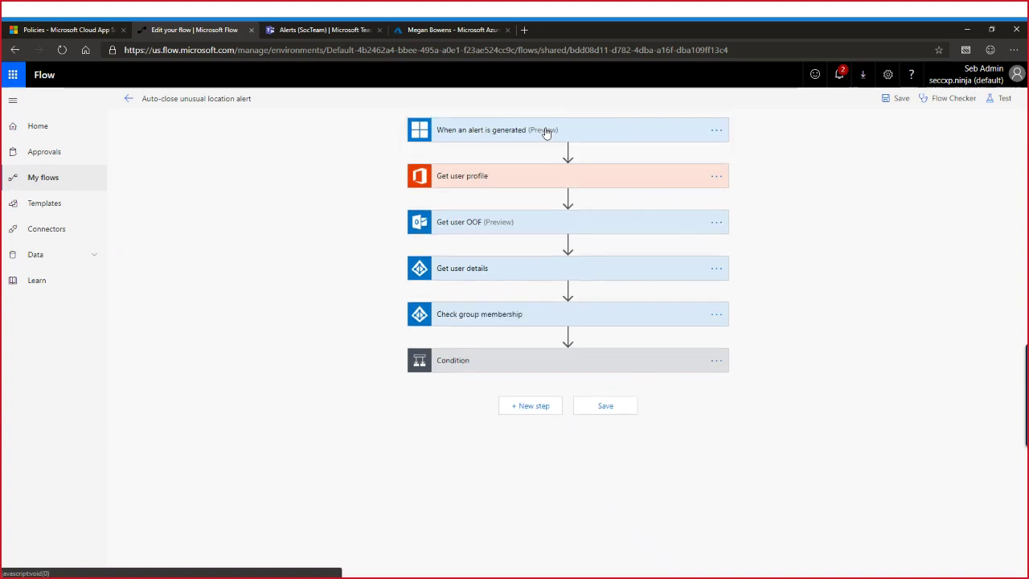
# Examine the inputs of the Get user profile and Get user OOF actions in the flow
pyautogui.click(480, 175)
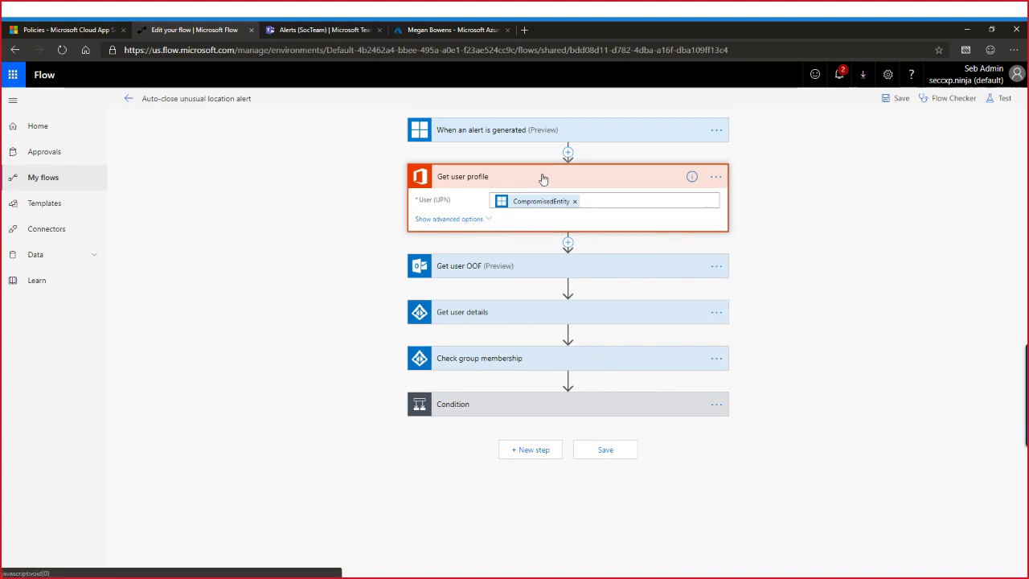
pyautogui.click(543, 178)
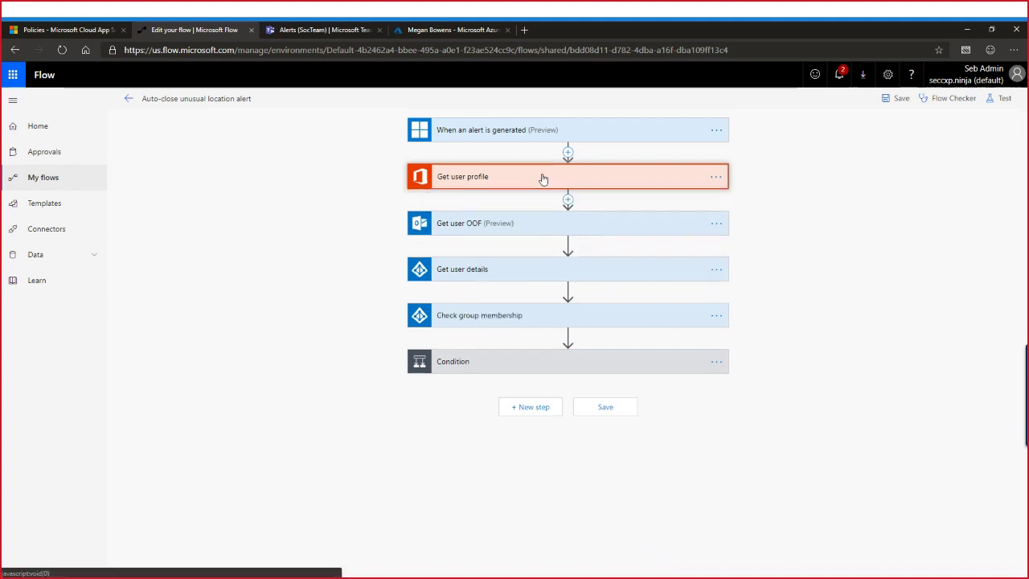
pyautogui.click(475, 225)
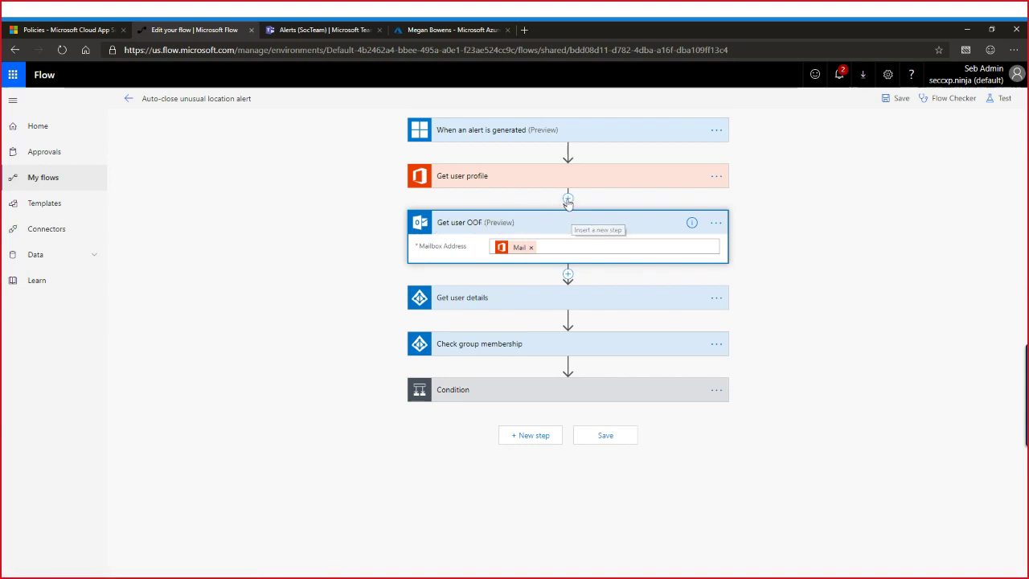
# Insert a new action after Get user profile and search the available actions for "mailtip" and "exchange online"
pyautogui.click(568, 200)
pyautogui.click(557, 211)
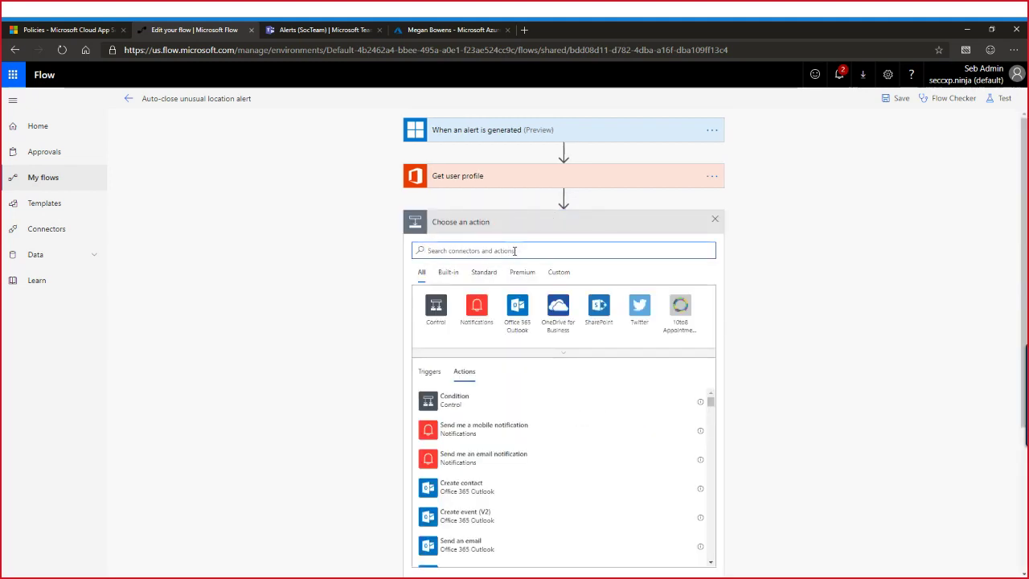
pyautogui.write('mailtip')
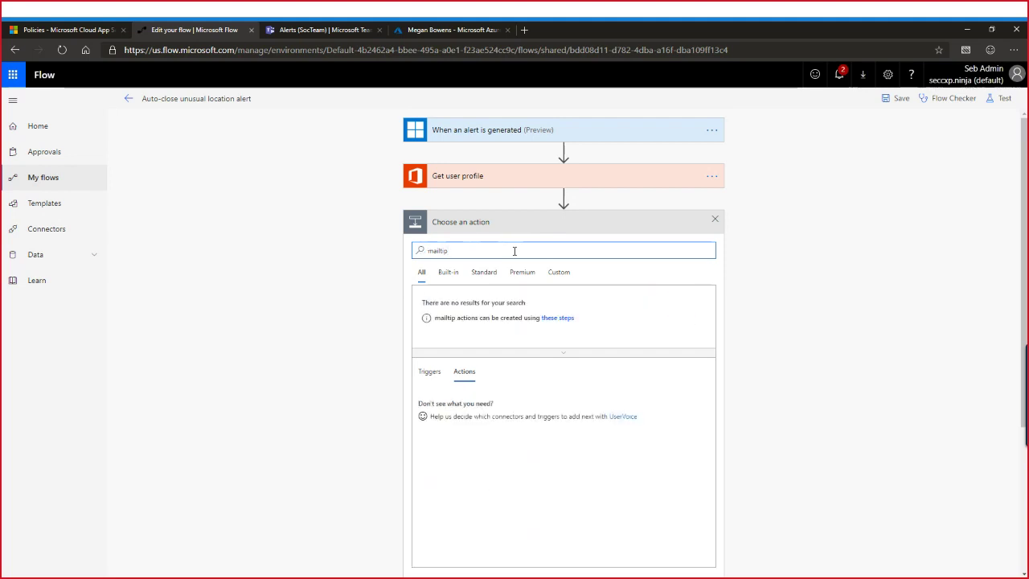
pyautogui.moveTo(457, 251); pyautogui.dragTo(380, 250)
pyautogui.write('exchange onli')
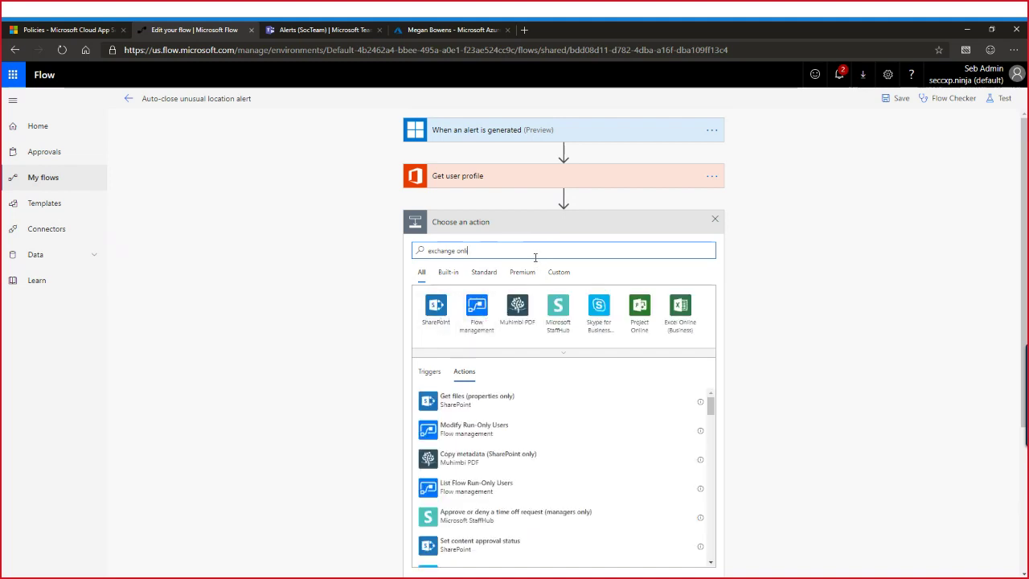
pyautogui.write('ne')
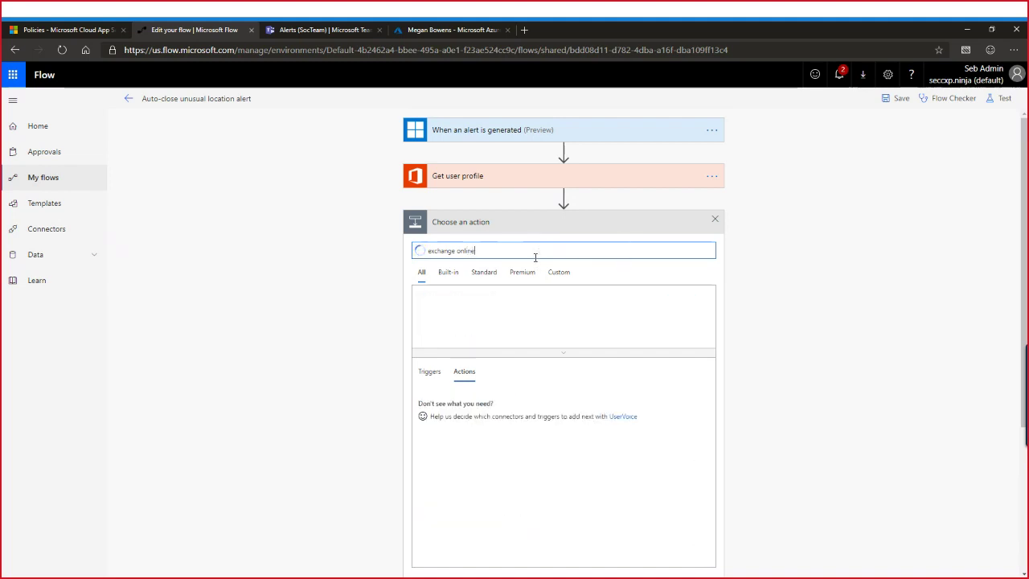
# Search for "outlook", browse the Office 365 Outlook connector's actions to the end, and discard the new action
pyautogui.hotkey('ctrl', 'a')
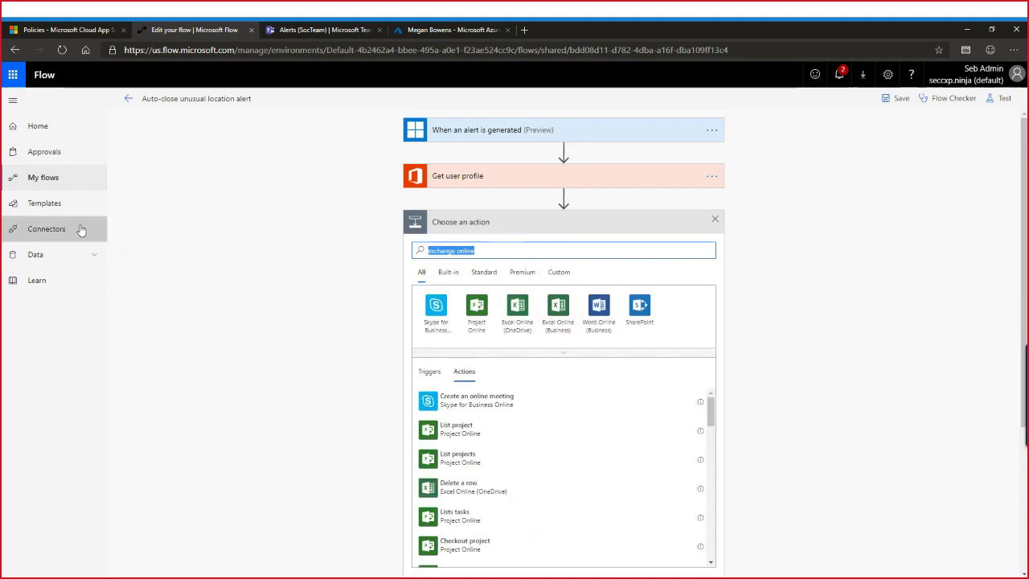
pyautogui.write('outlook')
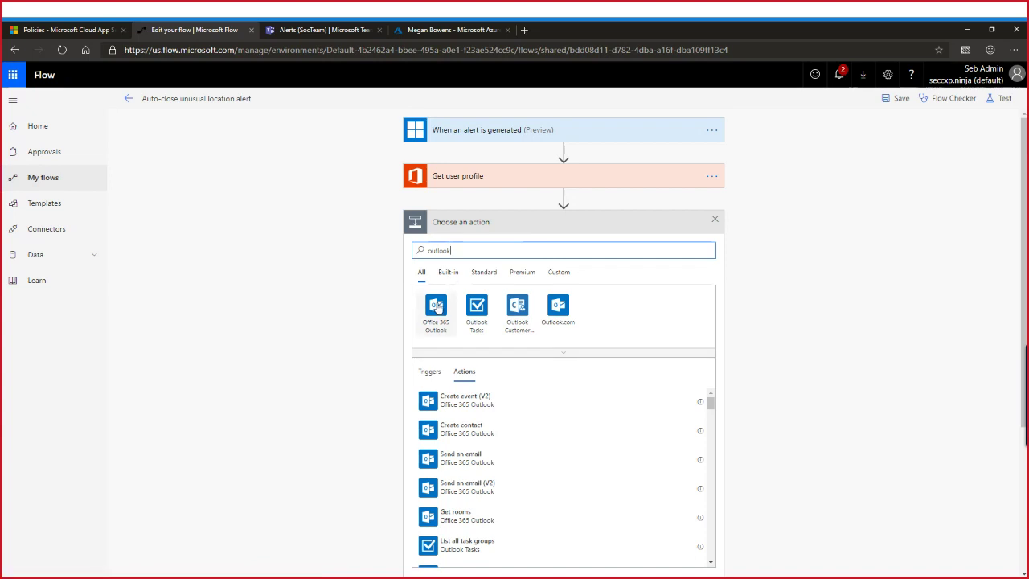
pyautogui.click(428, 310)
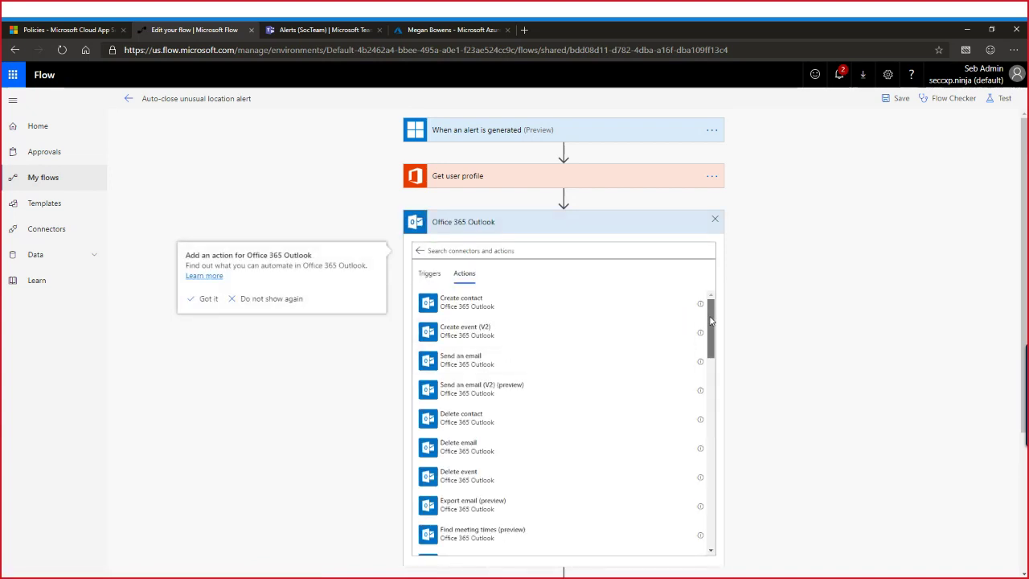
pyautogui.moveTo(710, 322); pyautogui.dragTo(711, 516)
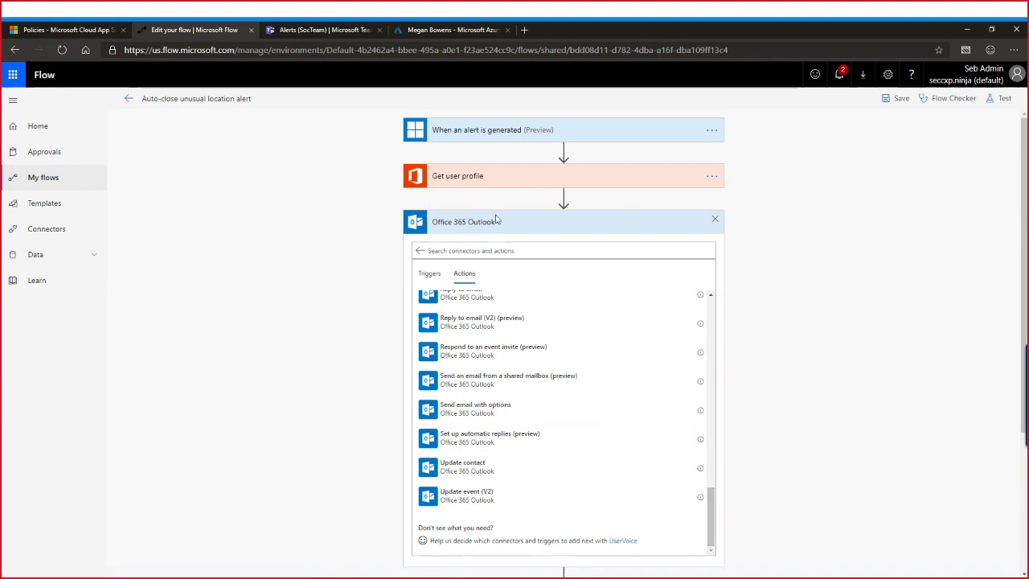
pyautogui.click(715, 219)
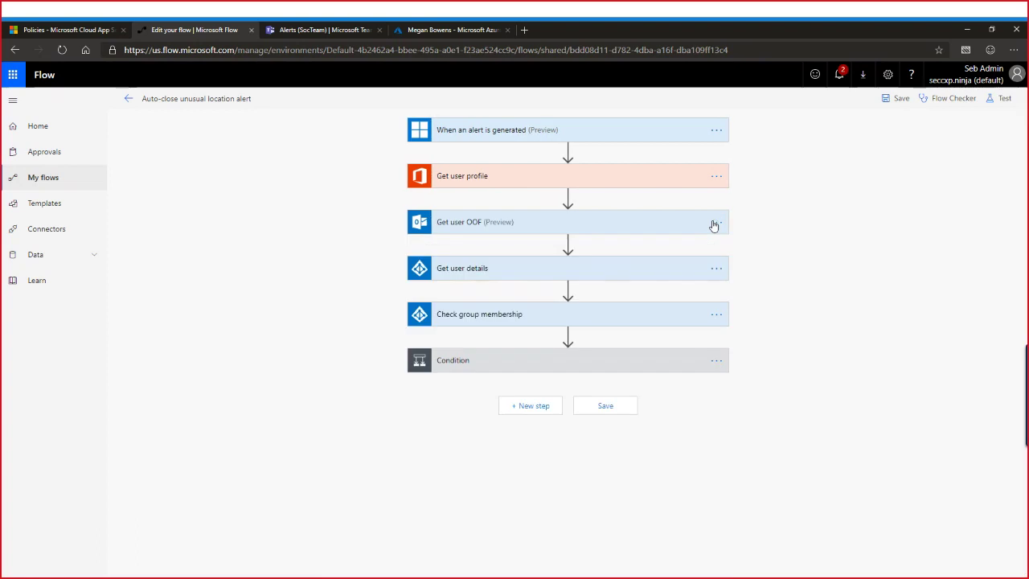
# Open the online documentation of the Get user OOF action and examine its "Get mail tips for a mailbox" entry and operation ID
pyautogui.click(515, 224)
pyautogui.moveTo(692, 229)
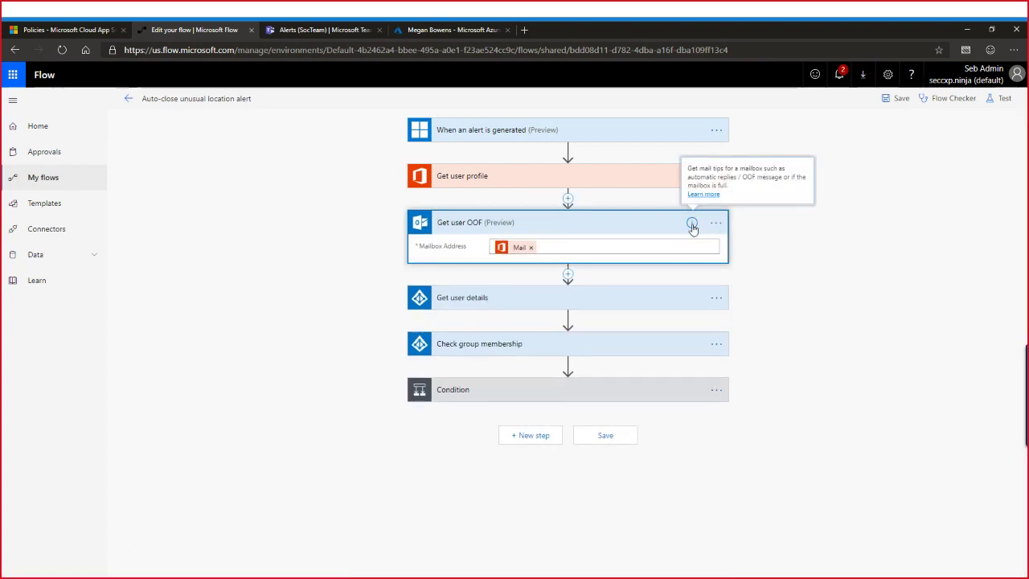
pyautogui.click(704, 194)
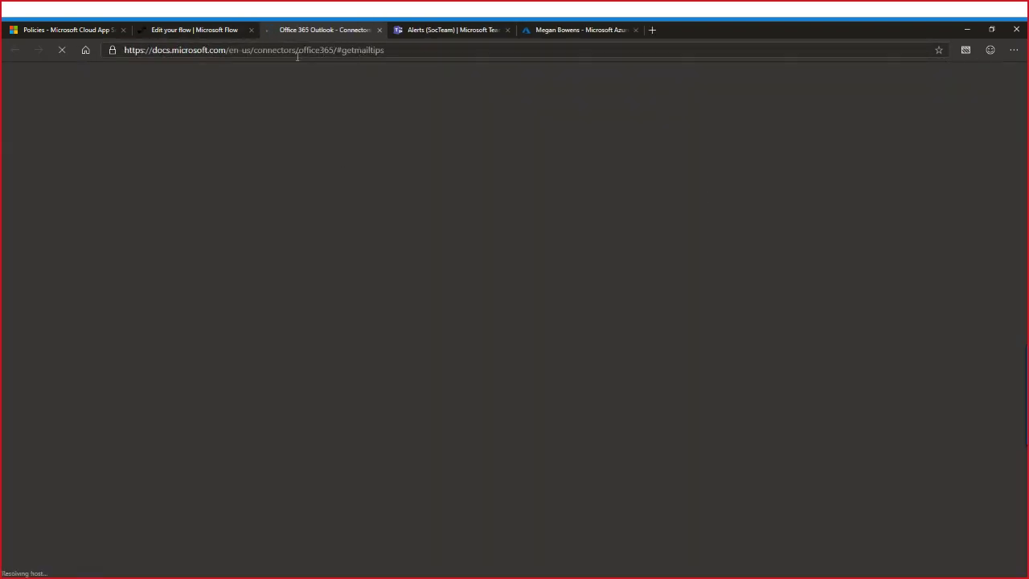
pyautogui.click(186, 31)
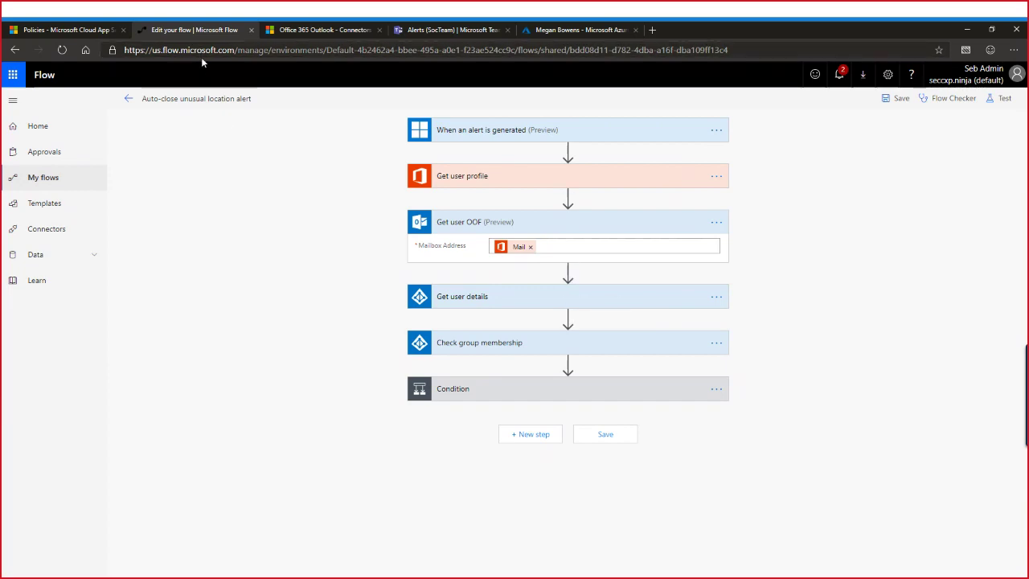
pyautogui.click(290, 32)
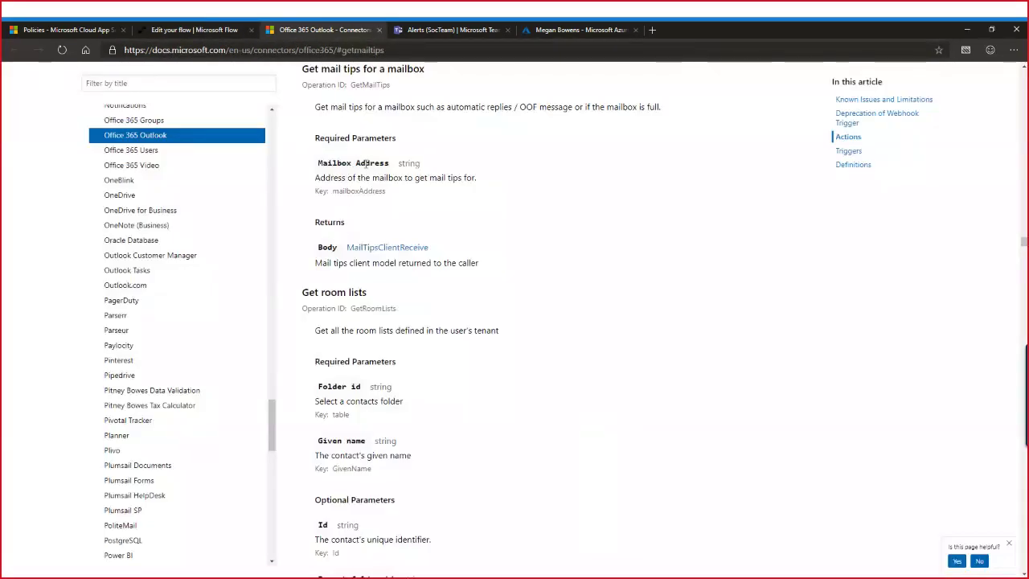
pyautogui.moveTo(303, 70); pyautogui.dragTo(388, 69)
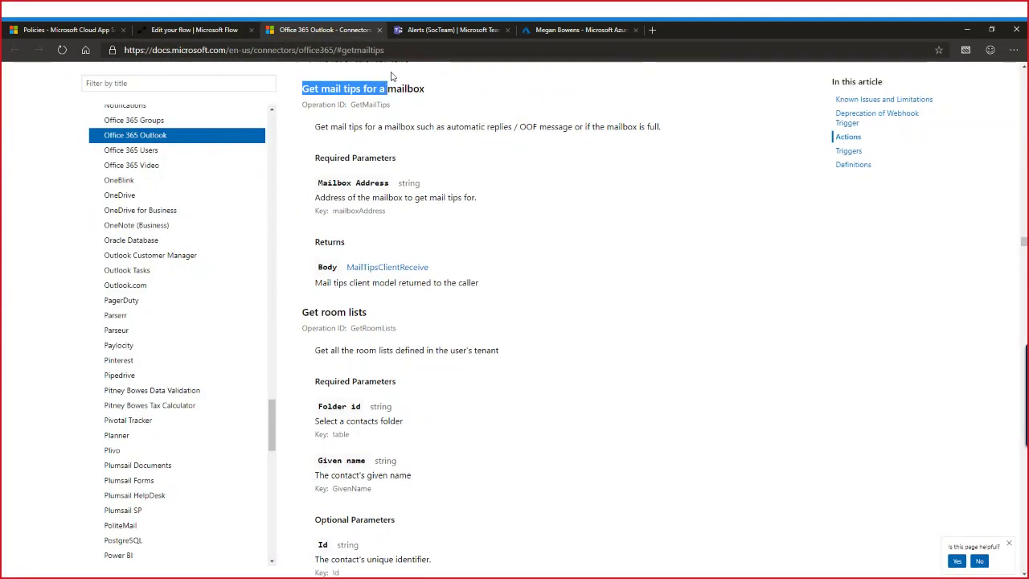
pyautogui.doubleClick(364, 106)
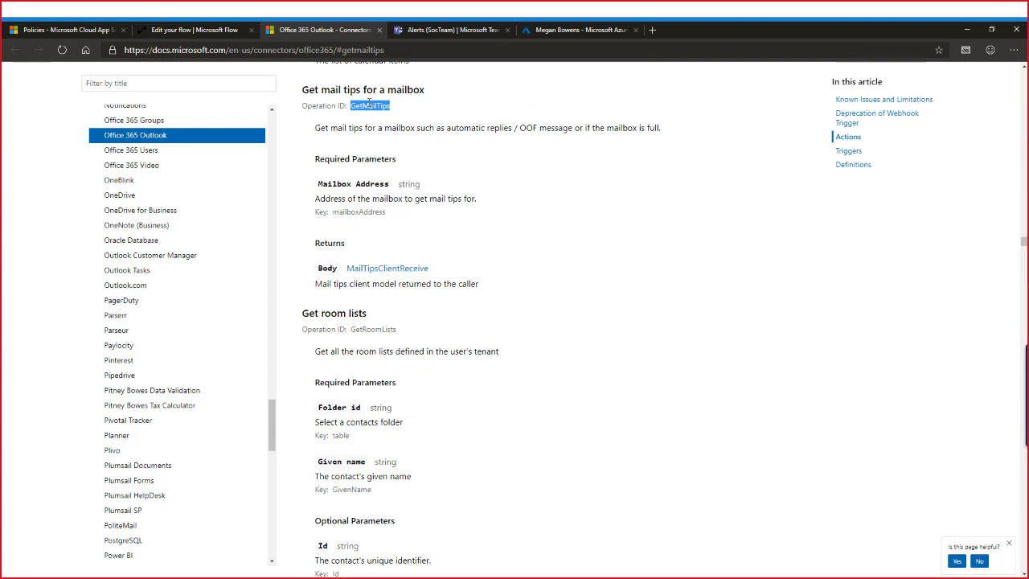
pyautogui.click(363, 105)
# Return to the flow, collapse Get user OOF, and check which input the Get user details action uses
pyautogui.click(165, 30)
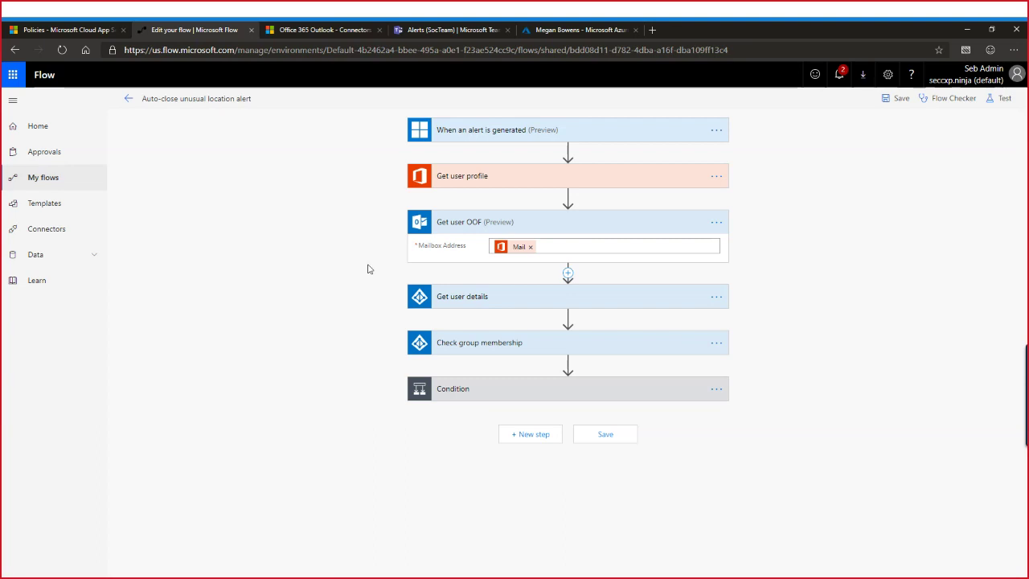
pyautogui.click(519, 223)
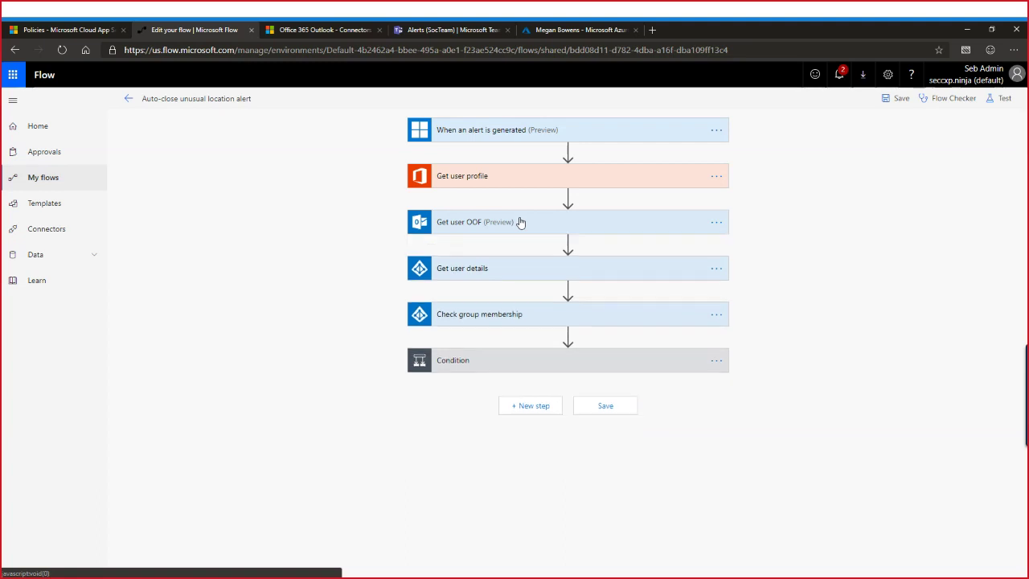
pyautogui.click(504, 272)
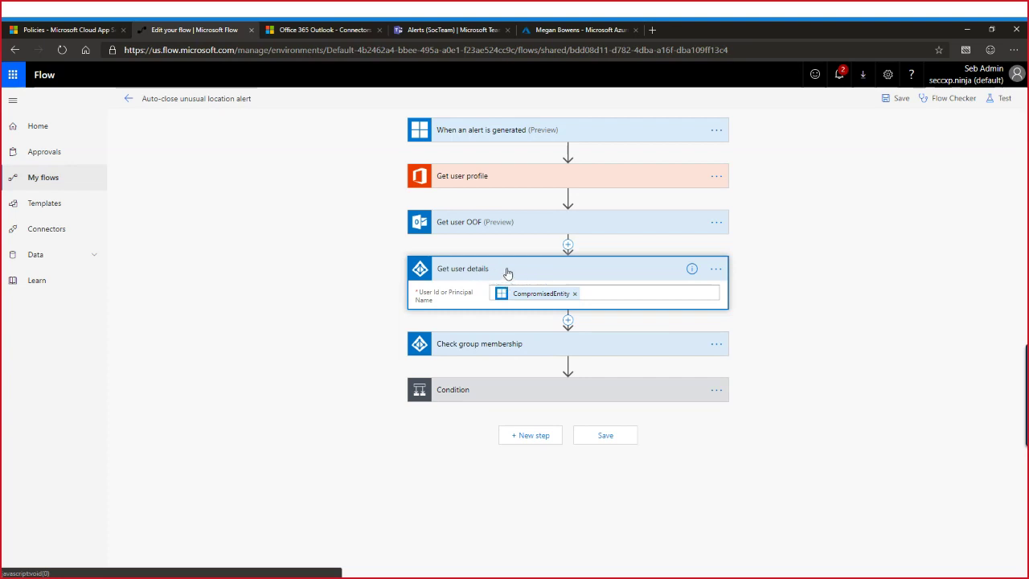
pyautogui.click(508, 272)
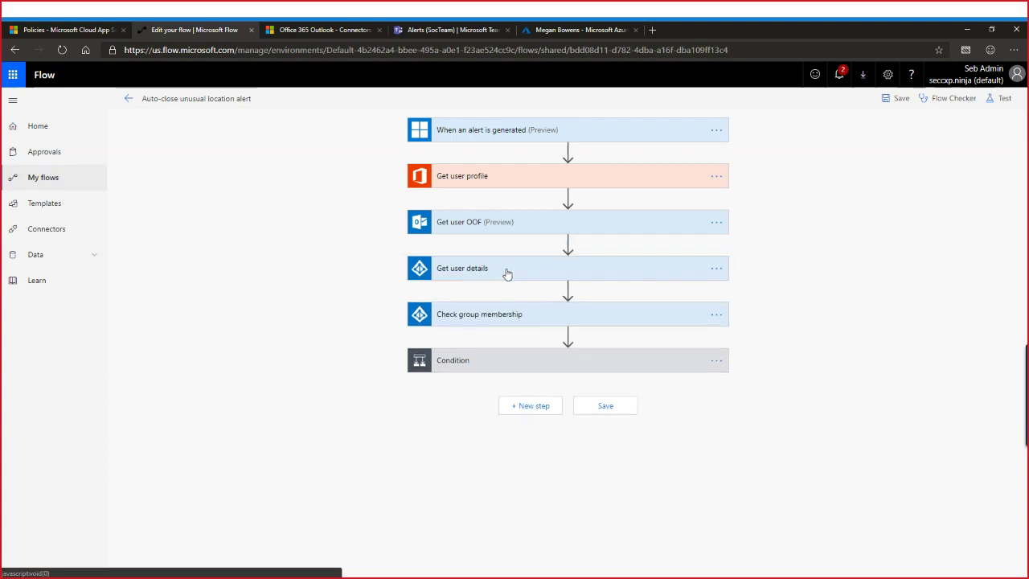
# Expand the Check group membership action and examine the group ID it uses for the Executives group
pyautogui.click(498, 314)
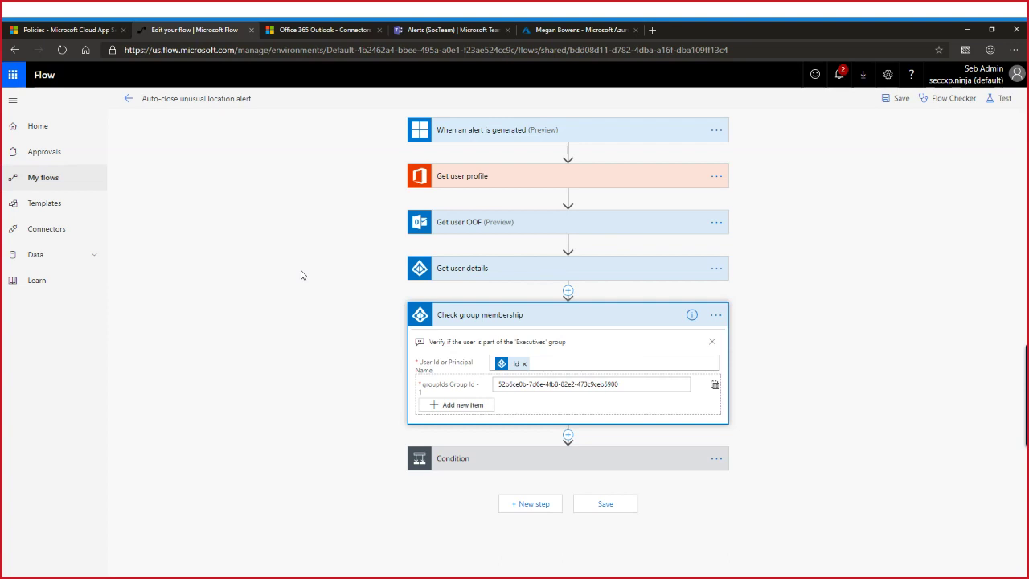
pyautogui.click(595, 383)
pyautogui.moveTo(614, 383); pyautogui.dragTo(490, 383)
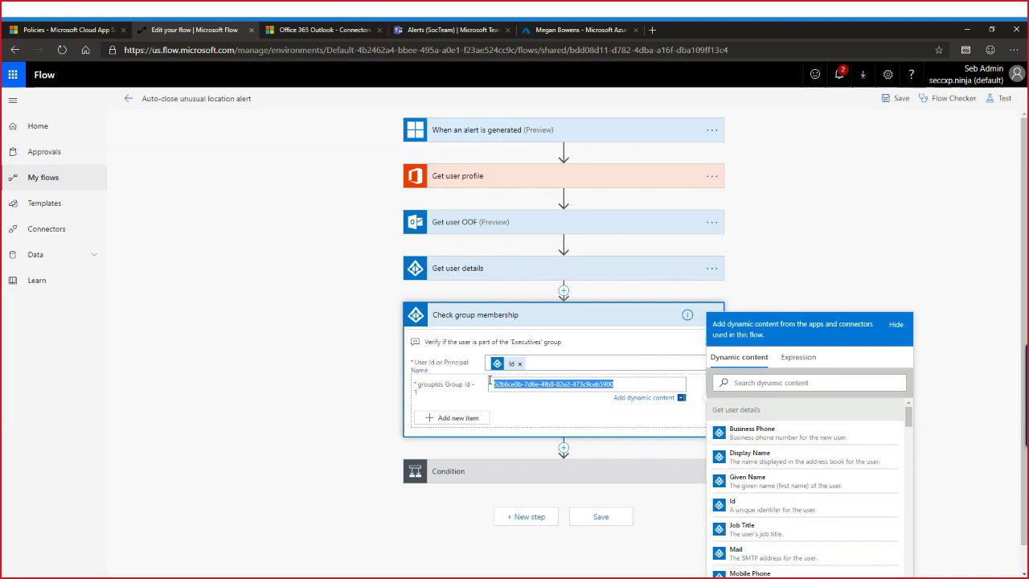
pyautogui.click(489, 386)
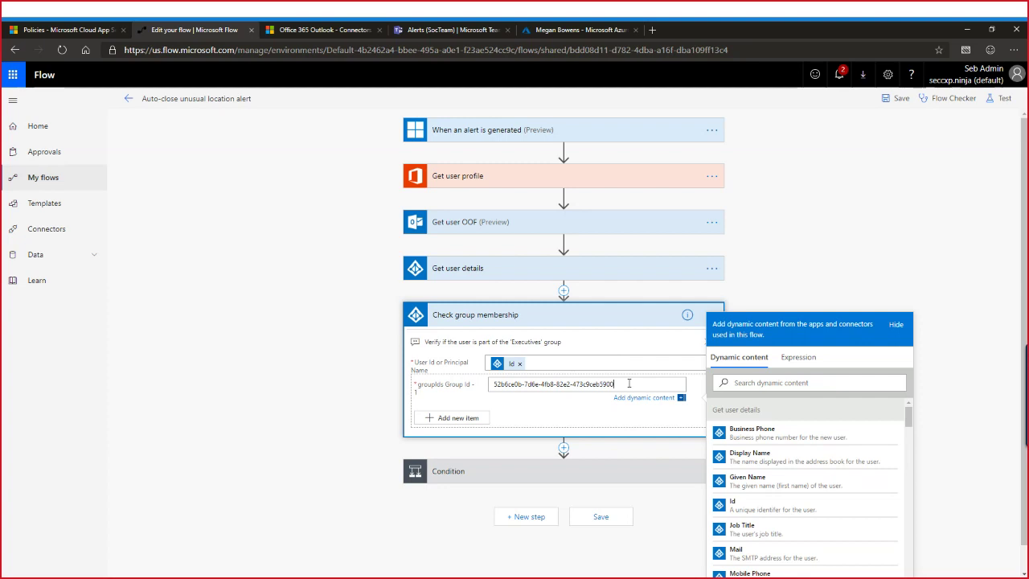
pyautogui.moveTo(630, 384); pyautogui.dragTo(475, 384)
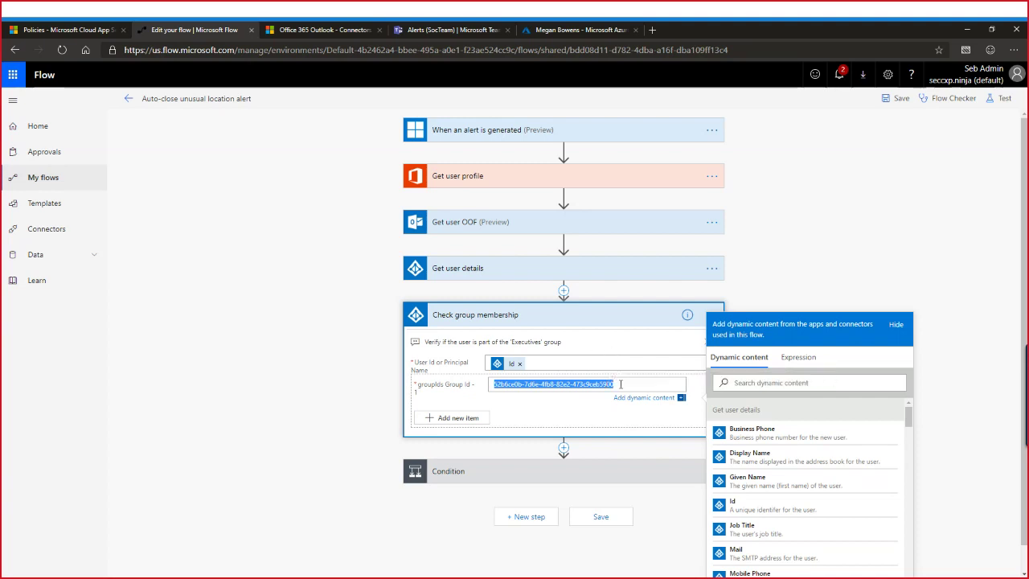
pyautogui.click(610, 383)
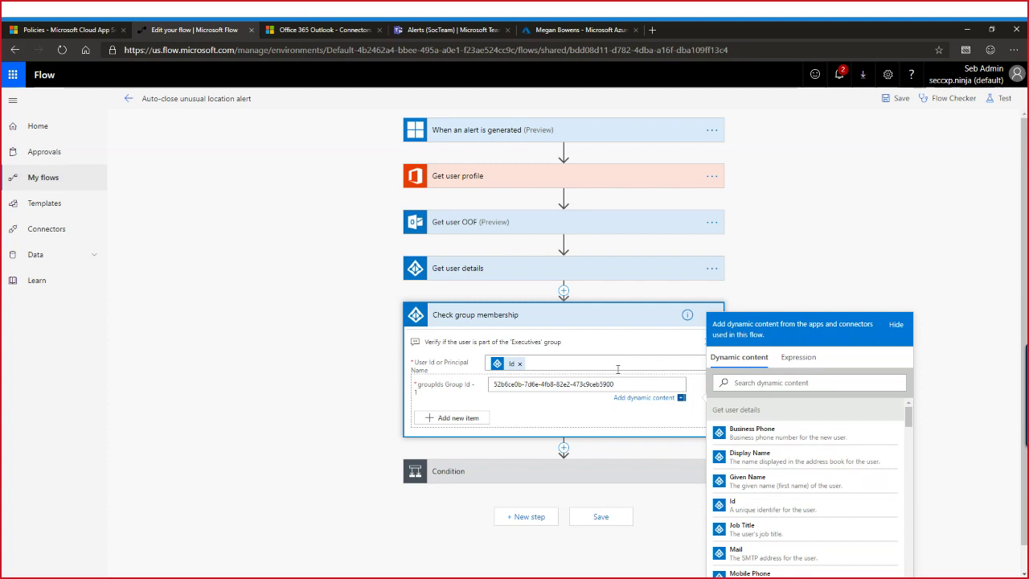
# Switch to the Azure portal and copy the object ID of the Azure ATP seccxpninja Administrators group from Azure Active Directory
pyautogui.click(547, 32)
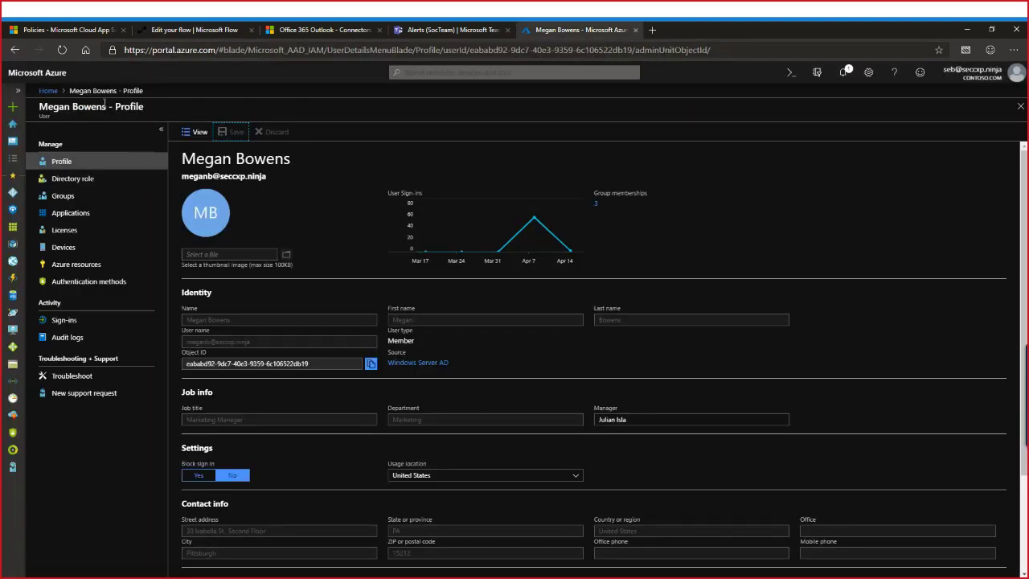
pyautogui.click(12, 193)
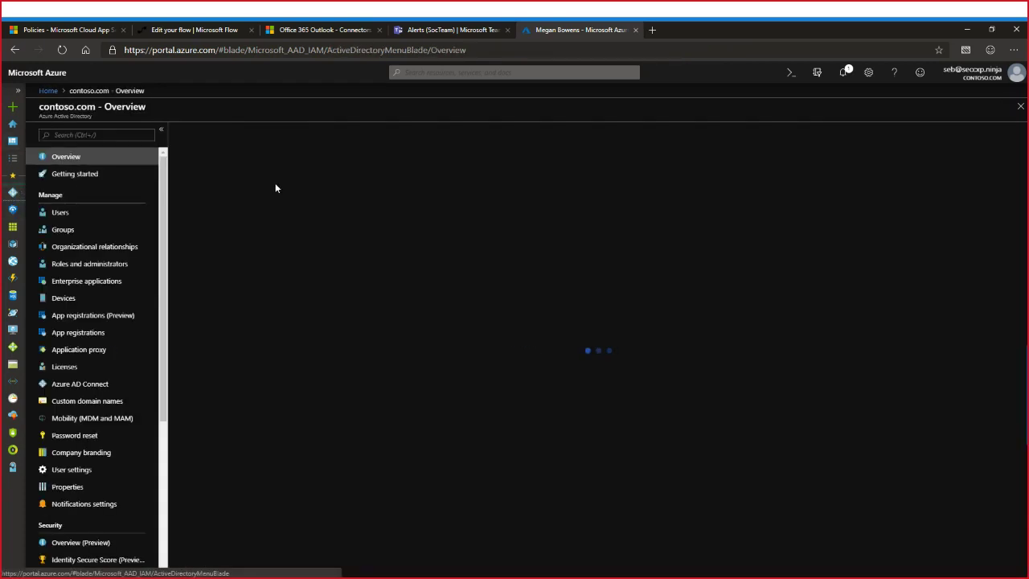
pyautogui.click(72, 230)
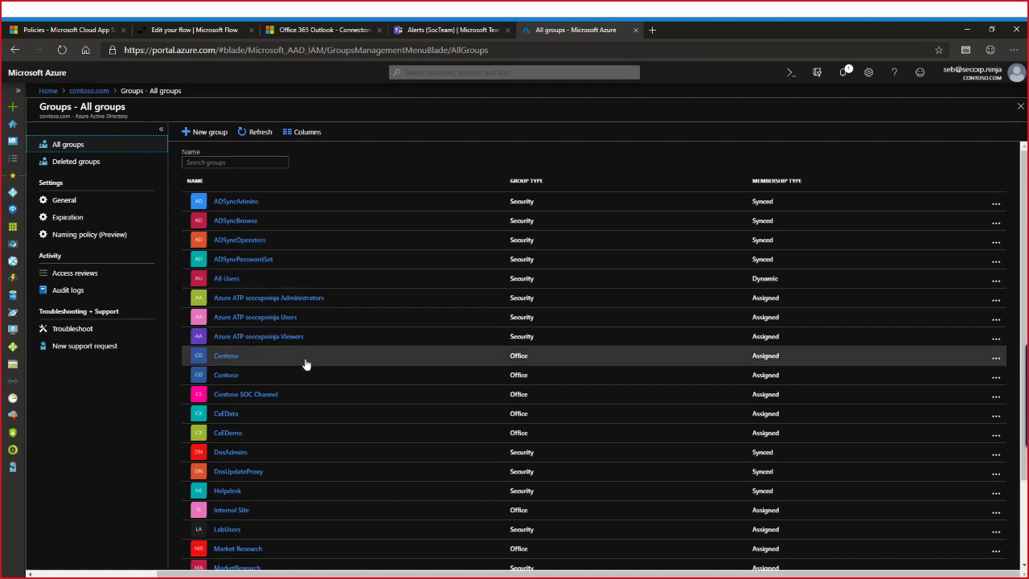
pyautogui.click(246, 299)
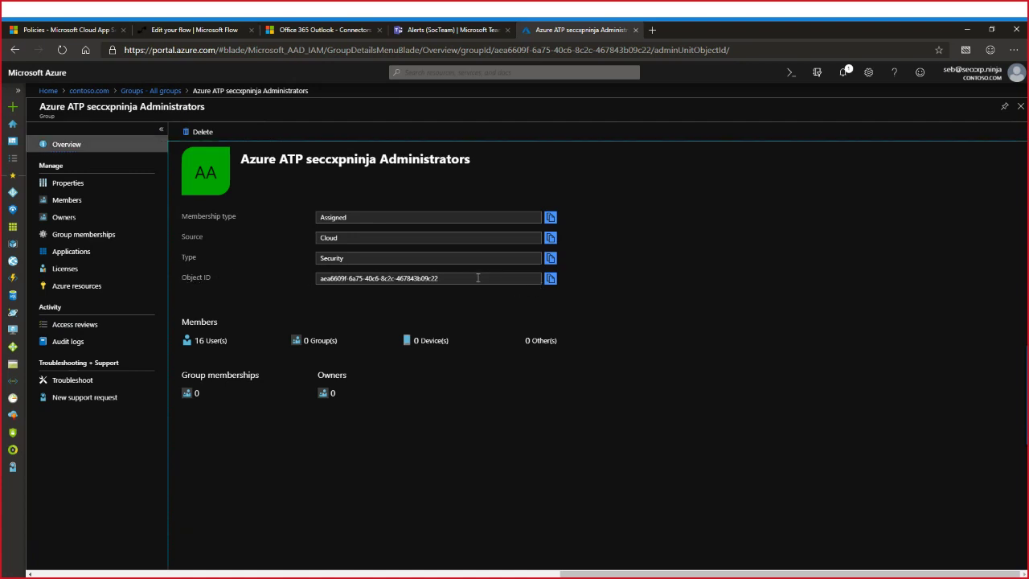
pyautogui.moveTo(478, 277); pyautogui.dragTo(287, 282)
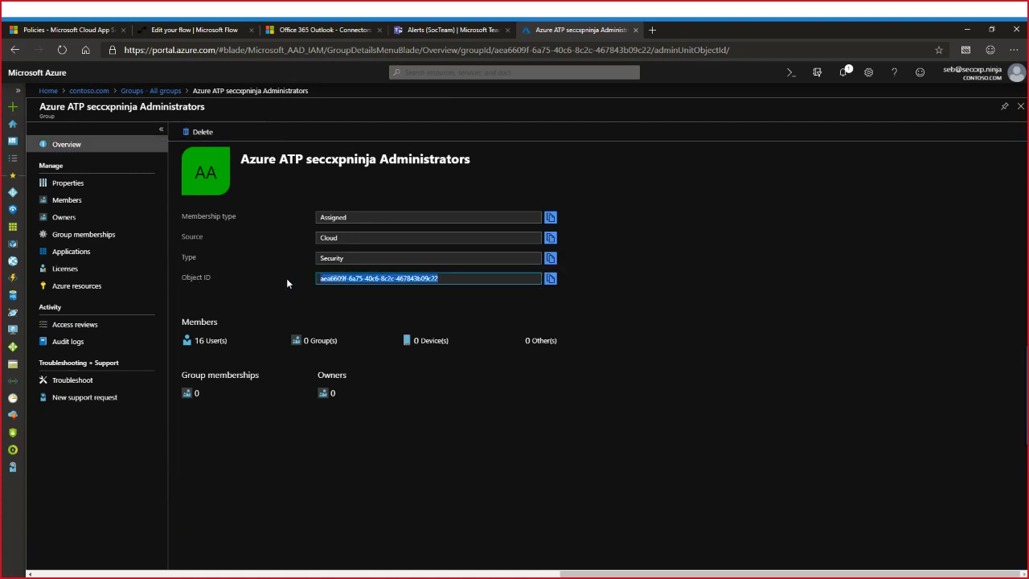
pyautogui.click(551, 279)
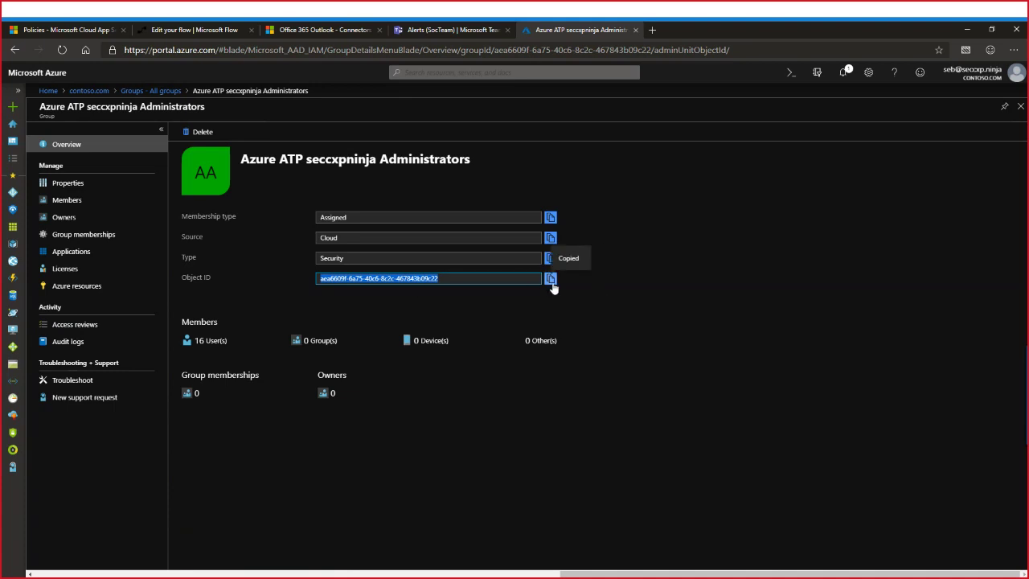
# Back in the flow, replace the group ID in Check group membership with the copied object ID
pyautogui.click(203, 31)
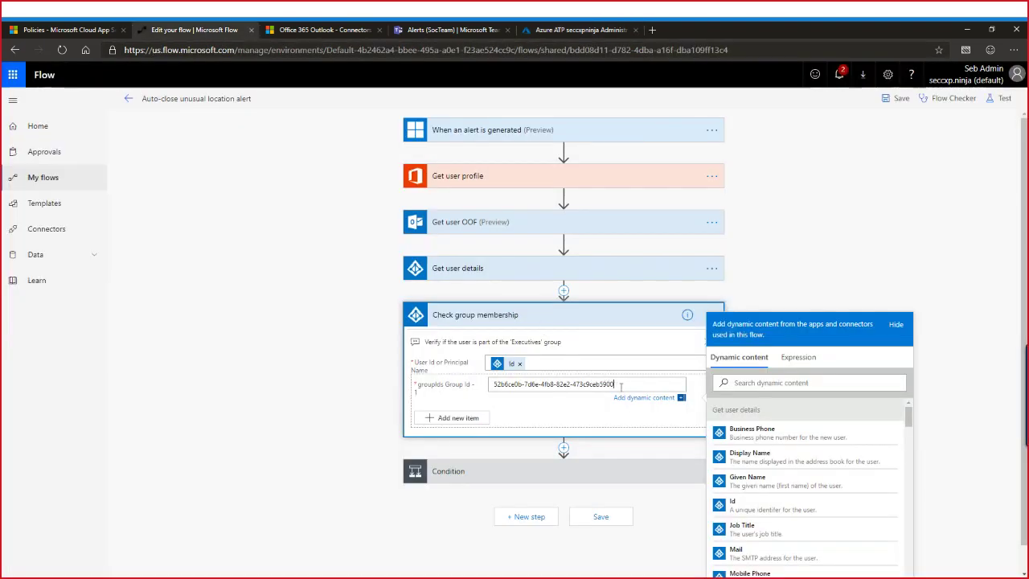
pyautogui.moveTo(621, 384); pyautogui.dragTo(384, 381)
pyautogui.hotkey('ctrl', 'v')
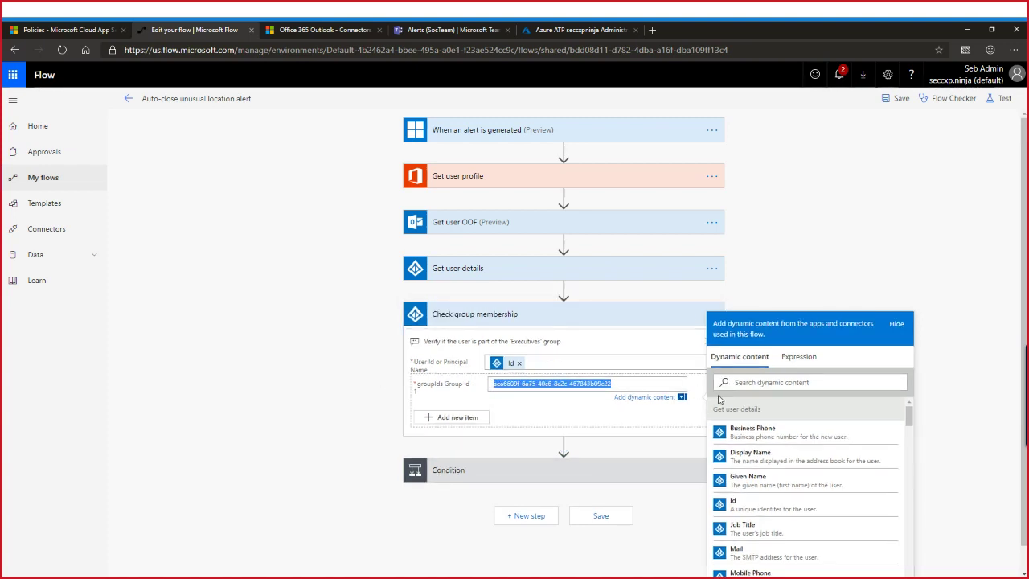
# Read the operation description of Check group membership, highlight its group ID, and collapse the action
pyautogui.click(649, 386)
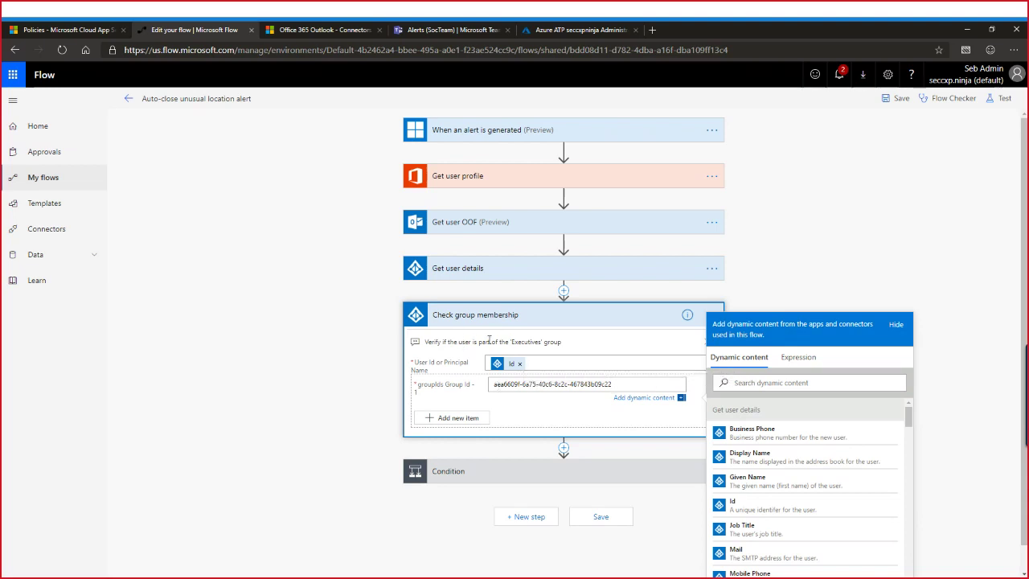
pyautogui.click(899, 324)
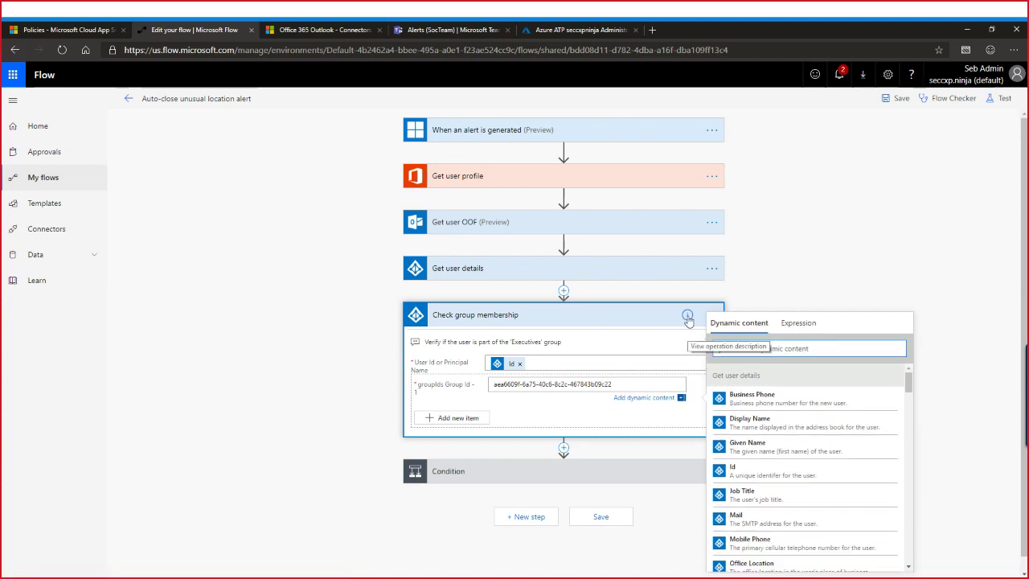
pyautogui.click(688, 320)
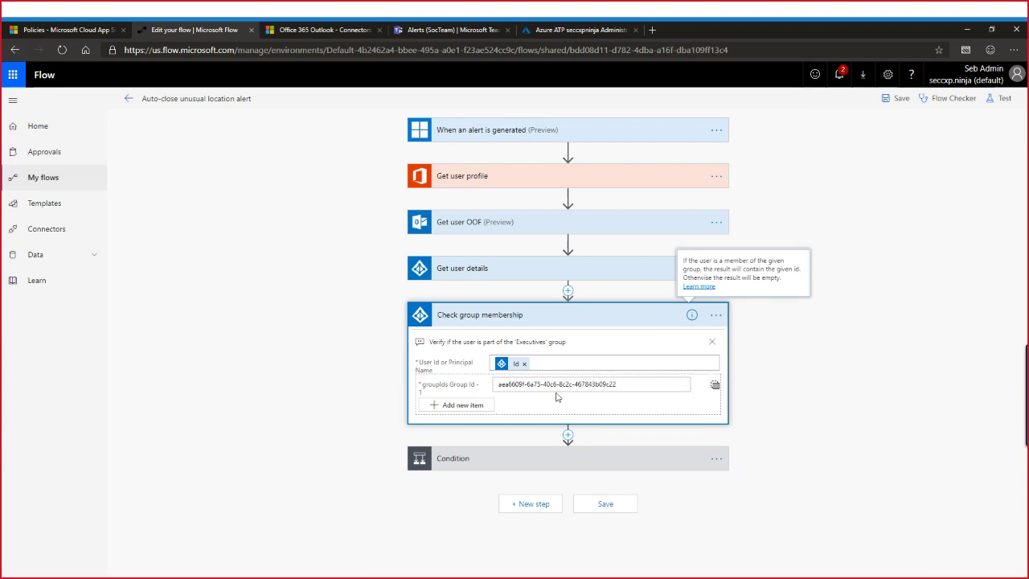
pyautogui.moveTo(624, 384); pyautogui.dragTo(468, 387)
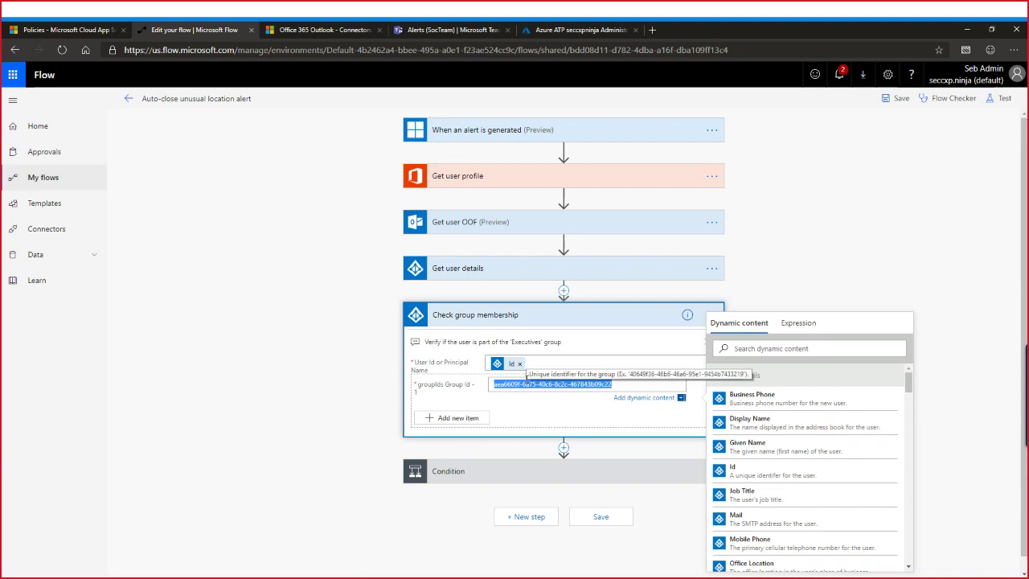
pyautogui.click(599, 320)
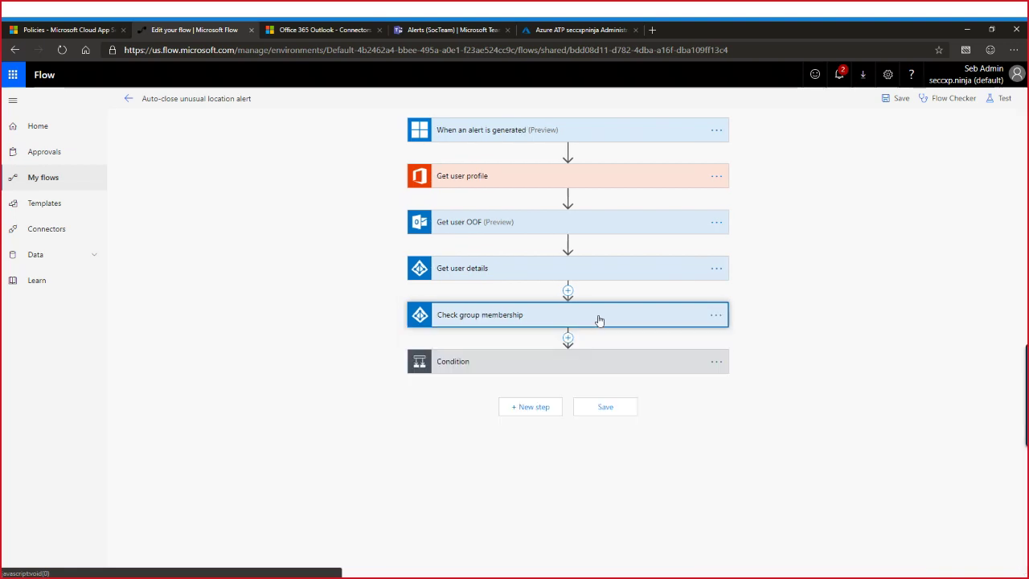
# Expand the Condition and check which action supplies the Body value used in its second row
pyautogui.click(513, 364)
pyautogui.scroll(-2, 361, 346)
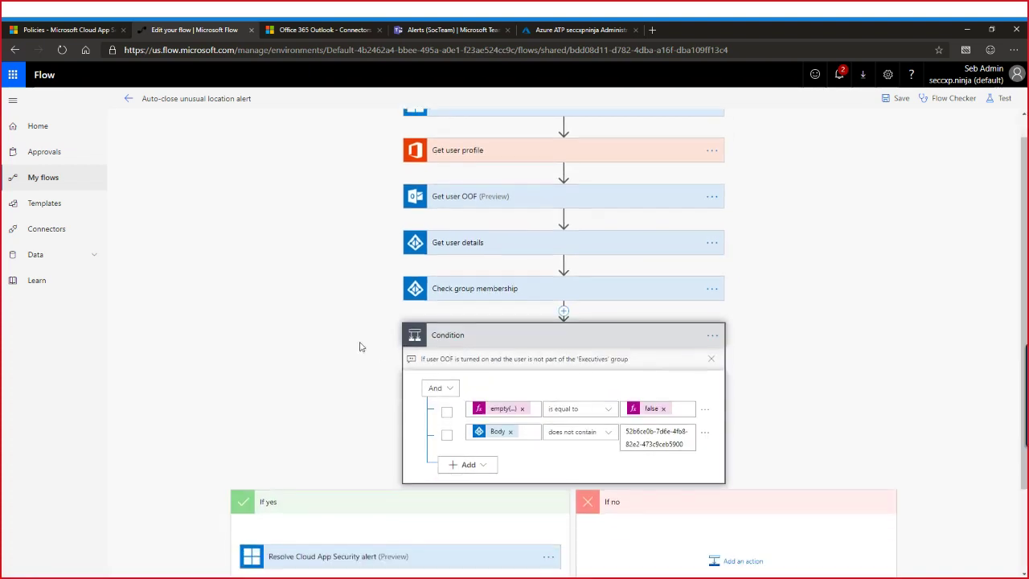
pyautogui.scroll(-1, 347, 347)
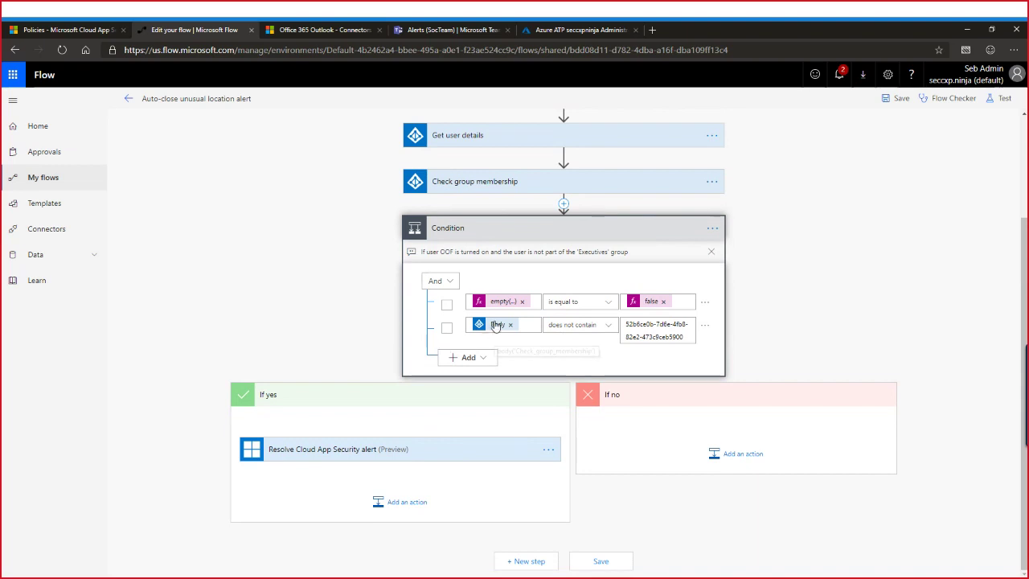
pyautogui.click(496, 325)
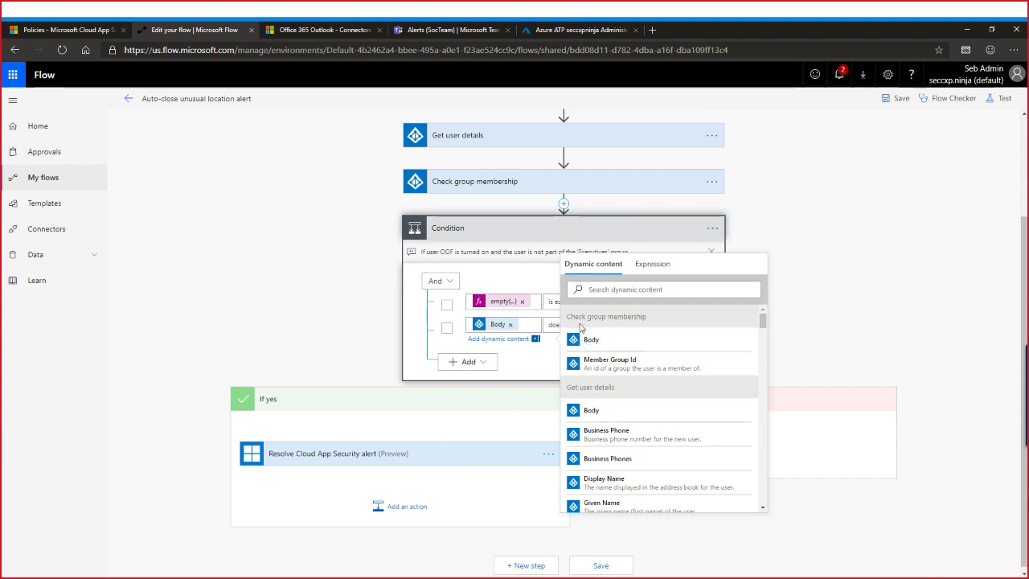
pyautogui.moveTo(577, 320); pyautogui.dragTo(652, 325)
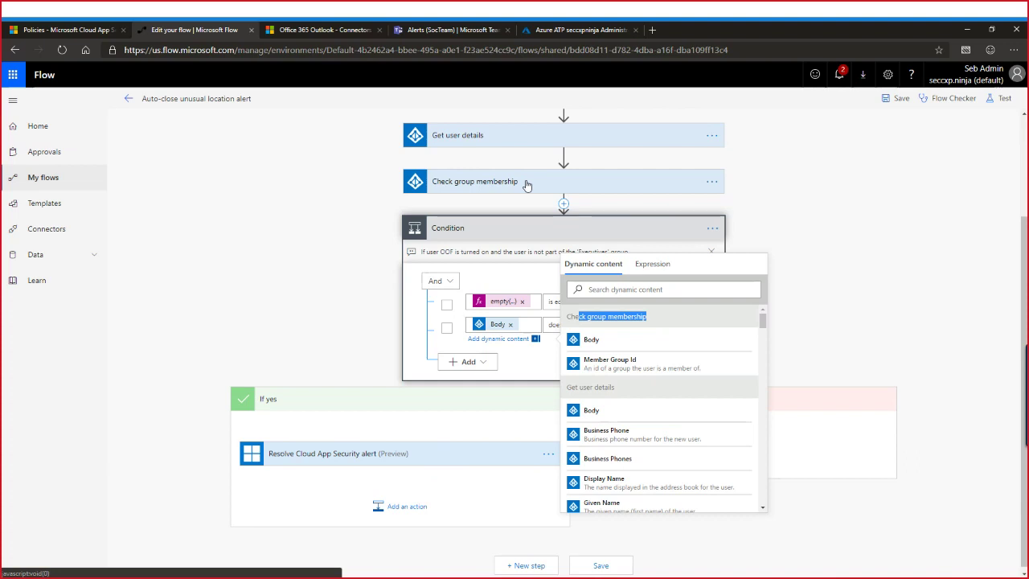
pyautogui.click(348, 323)
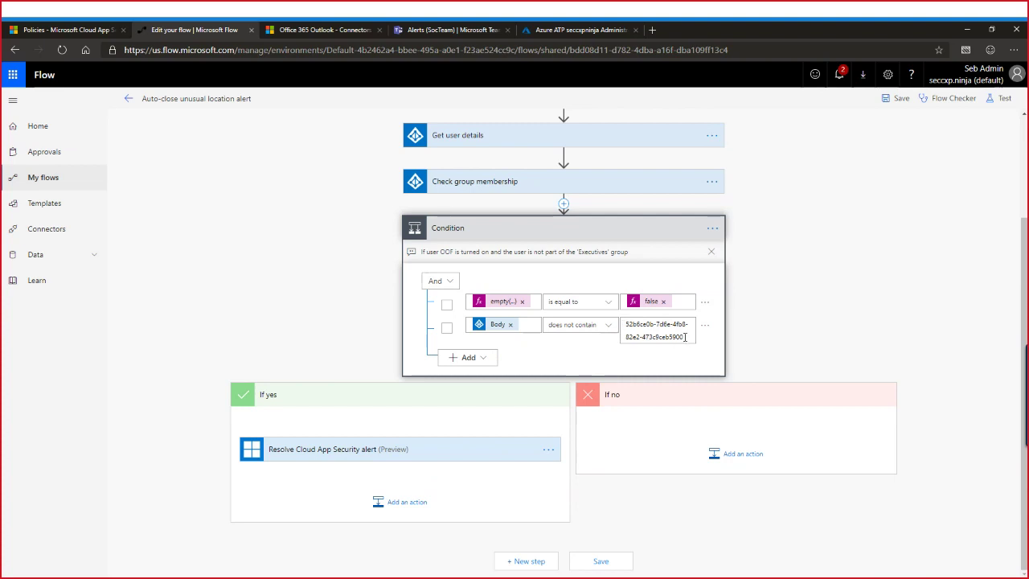
# Replace the group ID in the condition's "does not contain" row with the copied object ID of the administrators group
pyautogui.moveTo(682, 337); pyautogui.dragTo(611, 315)
pyautogui.hotkey('ctrl', 'v')
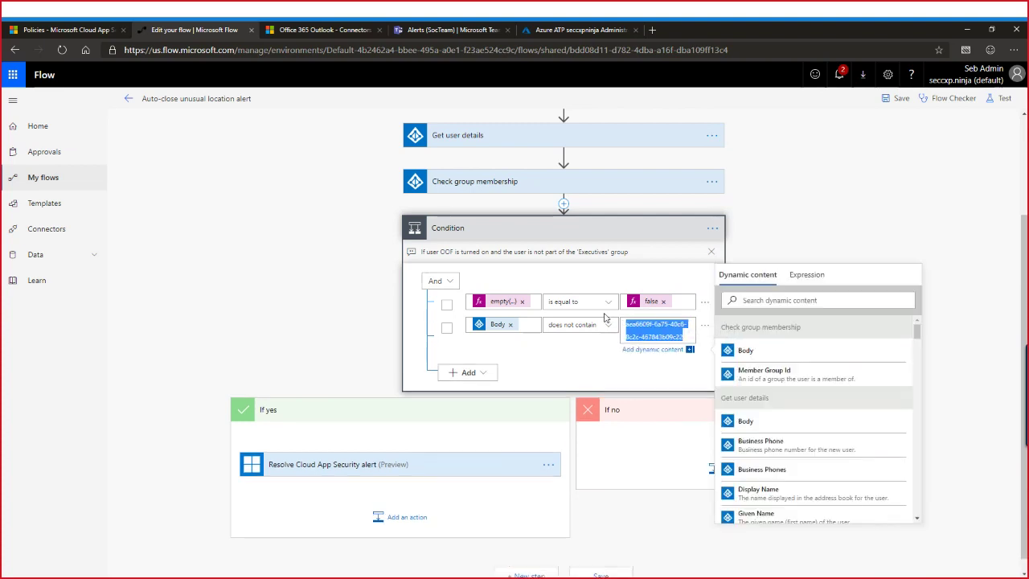
pyautogui.click(351, 324)
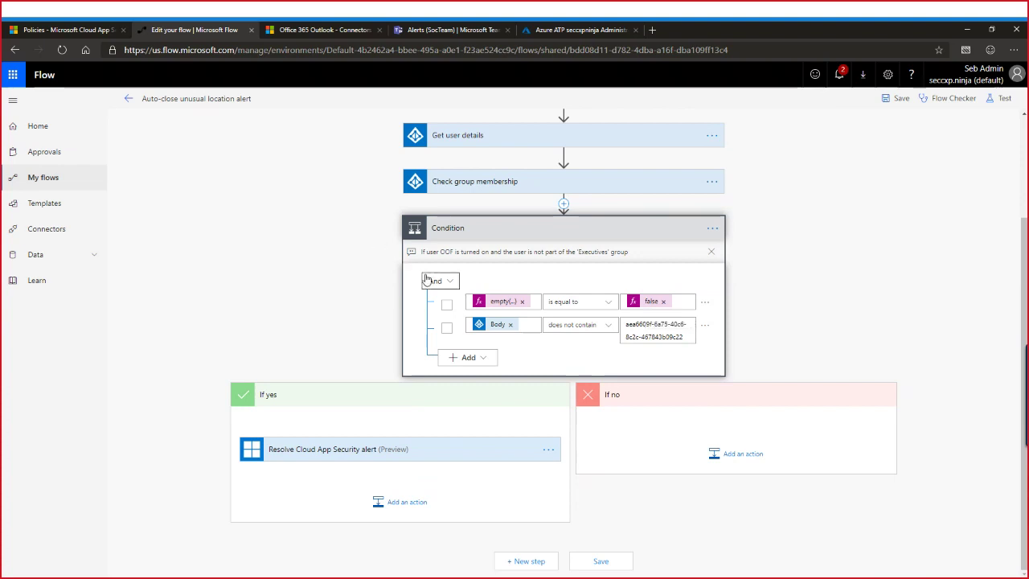
# Examine the condition's empty() expression on the Get_user_OOF automatic replies message and the value it is compared with
pyautogui.click(499, 303)
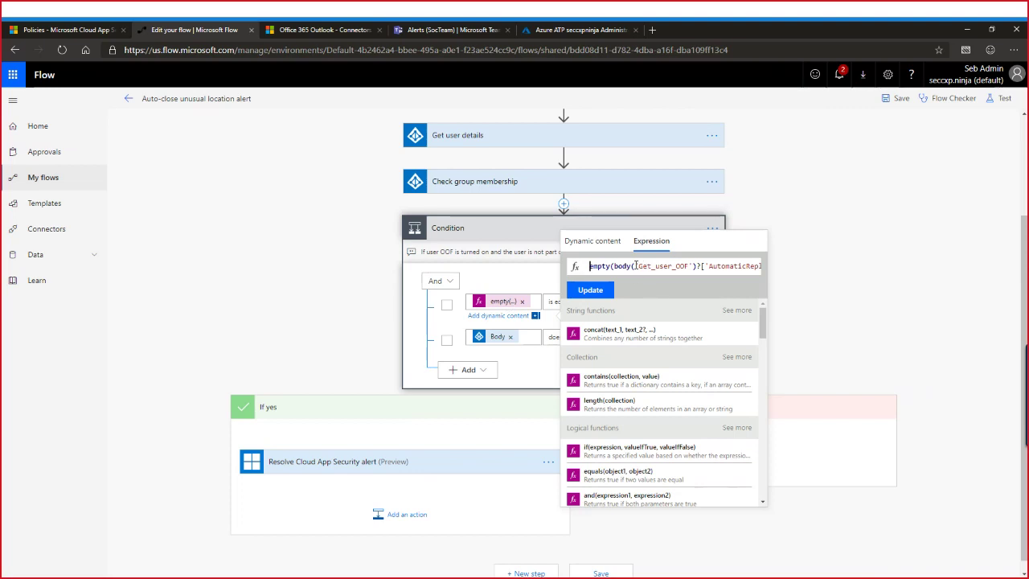
pyautogui.moveTo(635, 266); pyautogui.dragTo(694, 266)
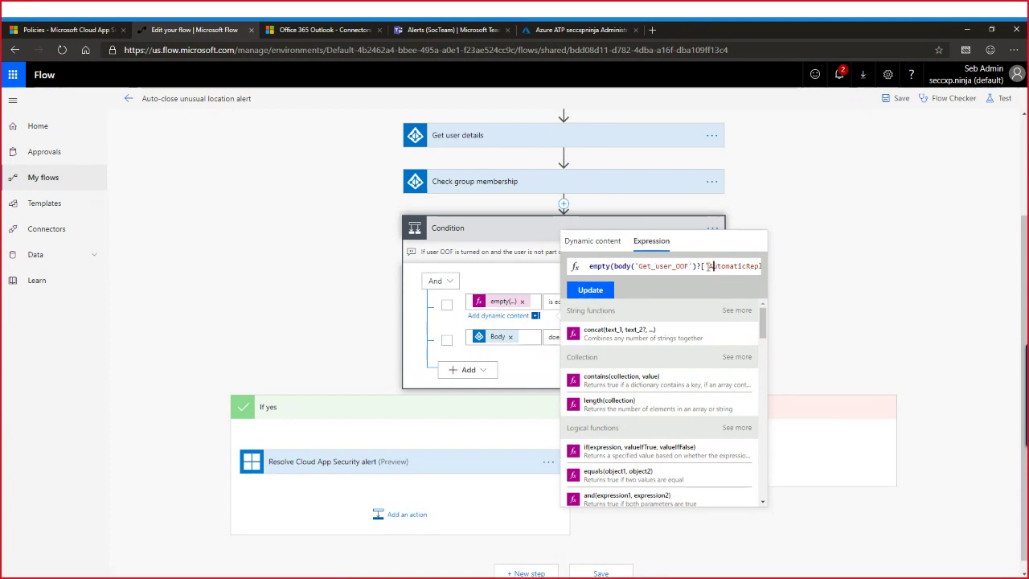
pyautogui.moveTo(709, 266)
pyautogui.mouseDown()
pyautogui.moveTo(759, 266)
pyautogui.moveTo(711, 265)
pyautogui.mouseUp()
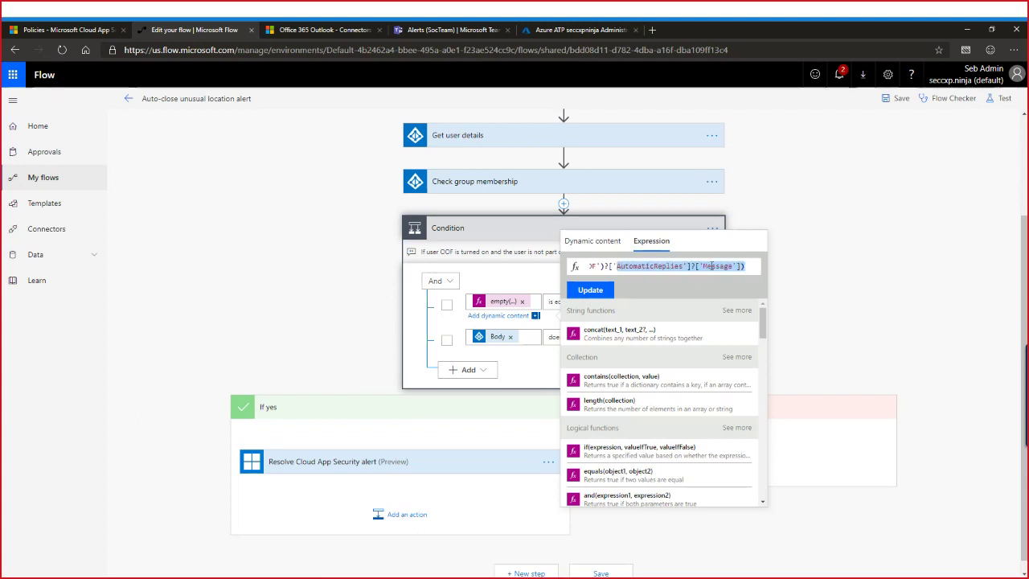
pyautogui.click(654, 266)
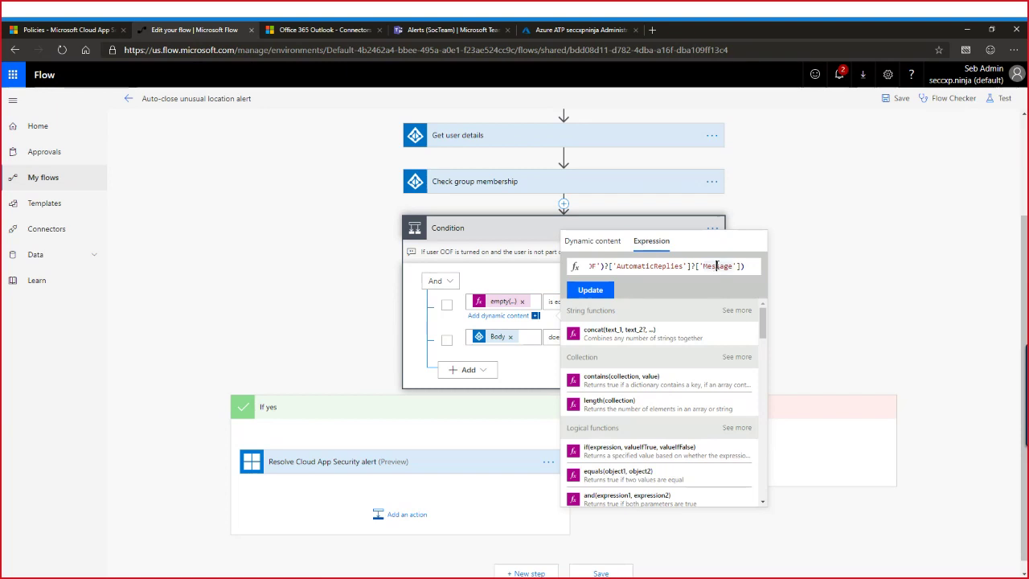
pyautogui.click(743, 266)
pyautogui.write(')')
pyautogui.press('Home')
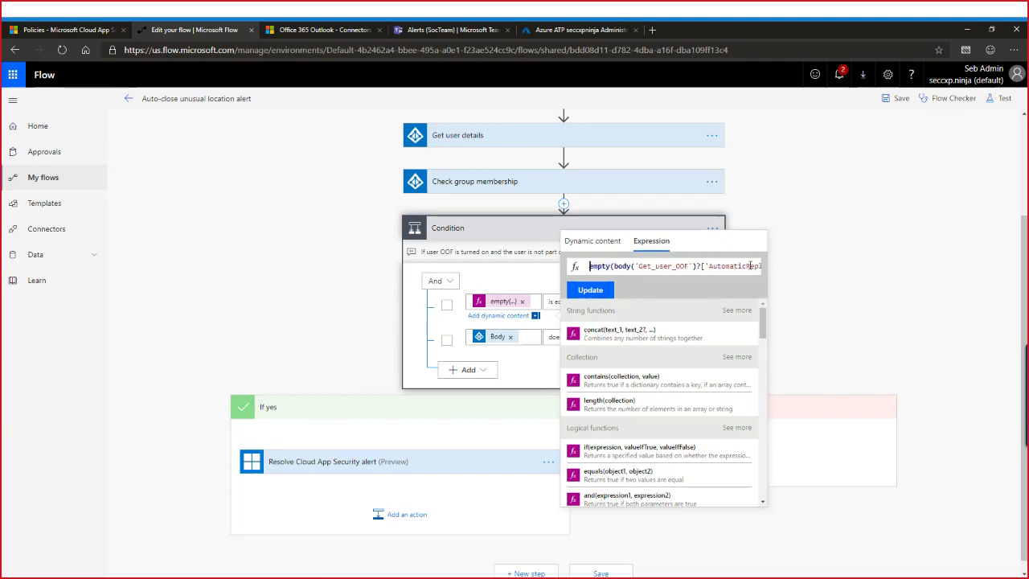
pyautogui.doubleClick(602, 267)
pyautogui.click(604, 267)
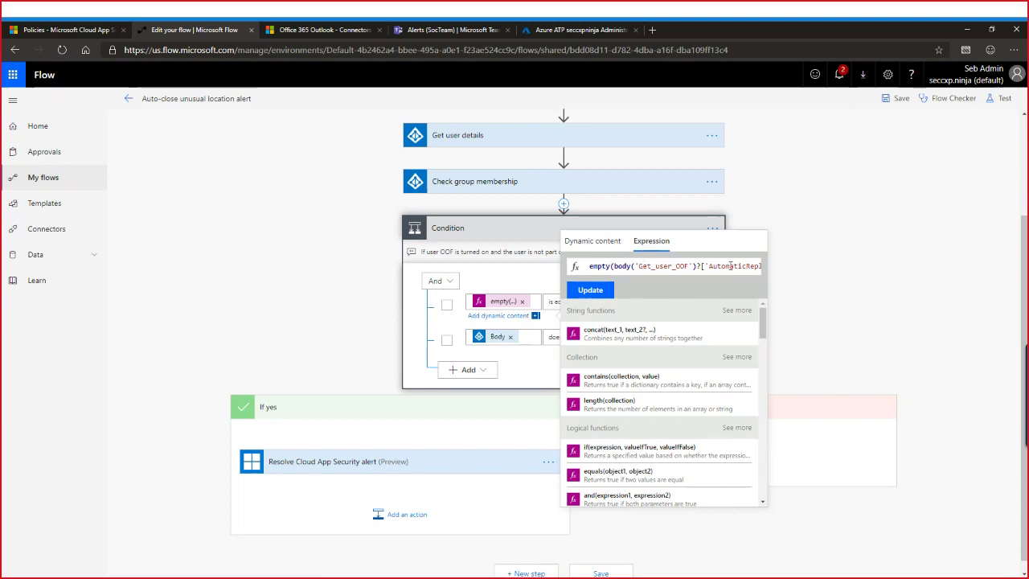
pyautogui.click(326, 295)
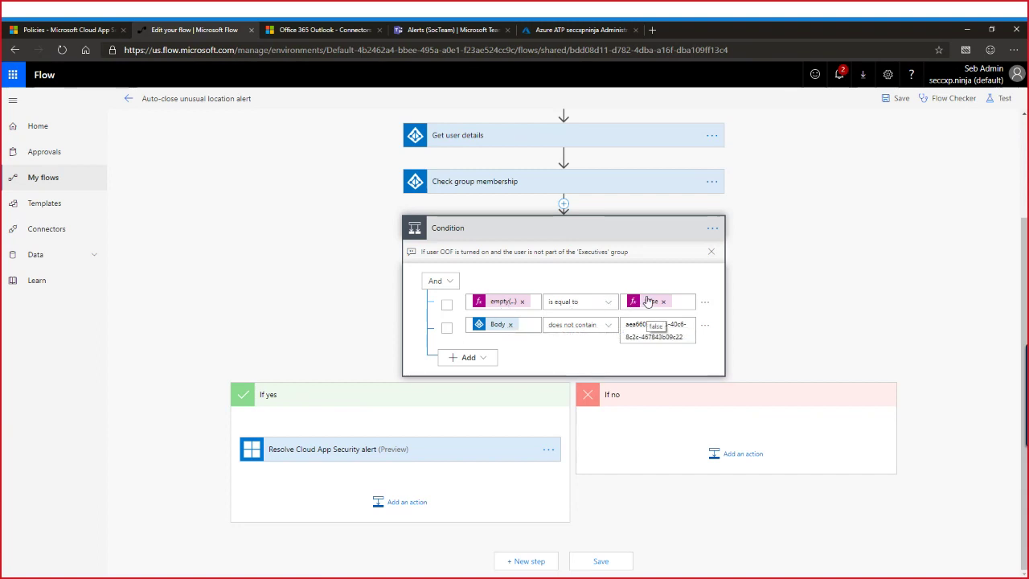
pyautogui.press('Tab')
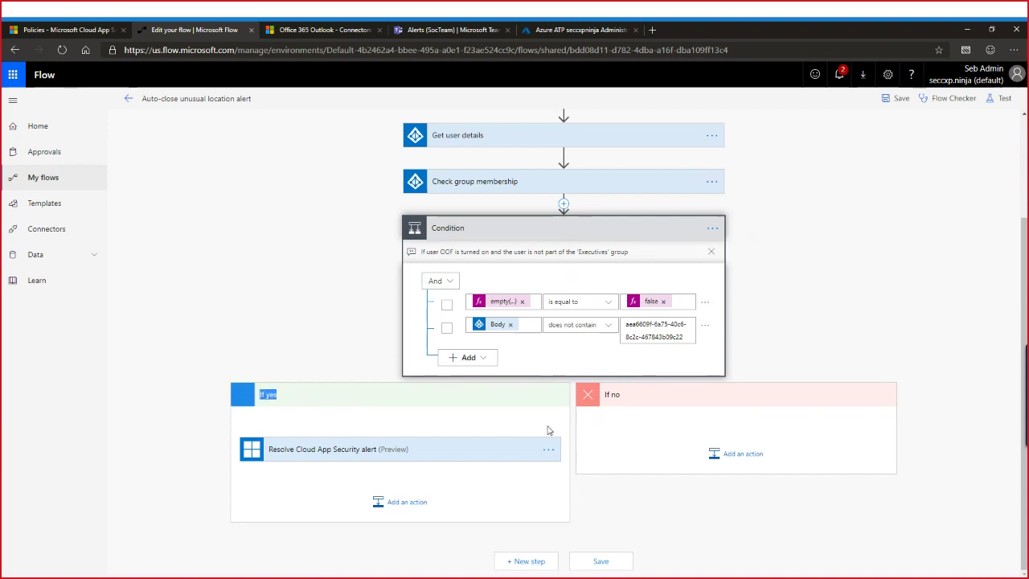
pyautogui.click(329, 321)
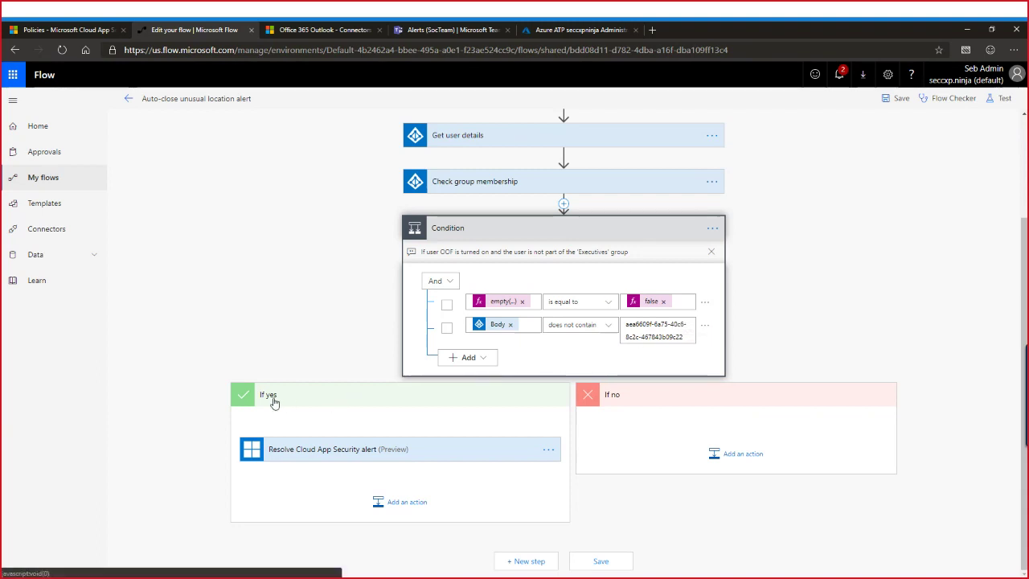
# Expand Resolve Cloud App Security alert in the If yes branch, review its alert ID and resolution comment, and collapse the branch
pyautogui.click(297, 449)
pyautogui.scroll(-1, 297, 336)
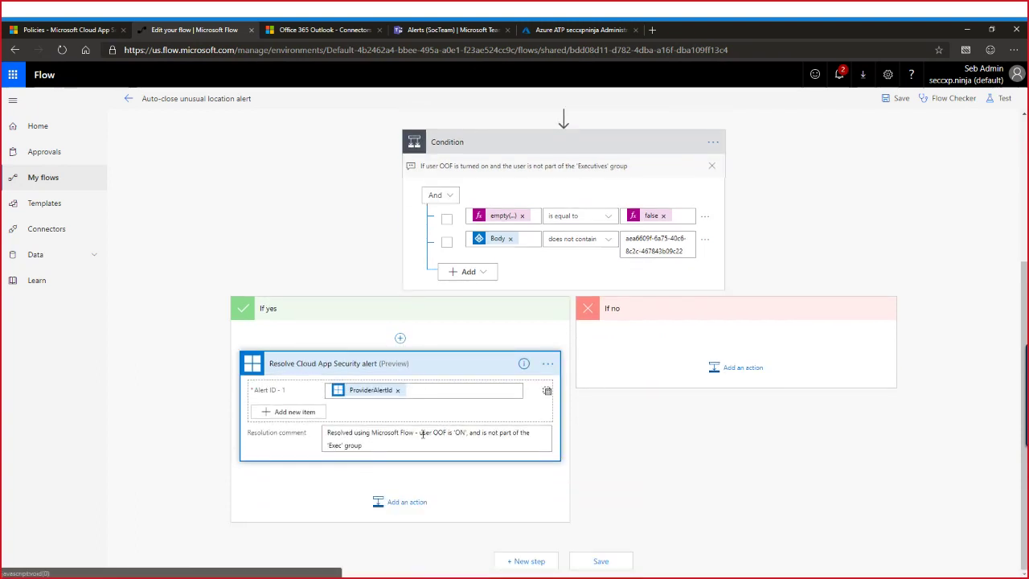
pyautogui.click(480, 442)
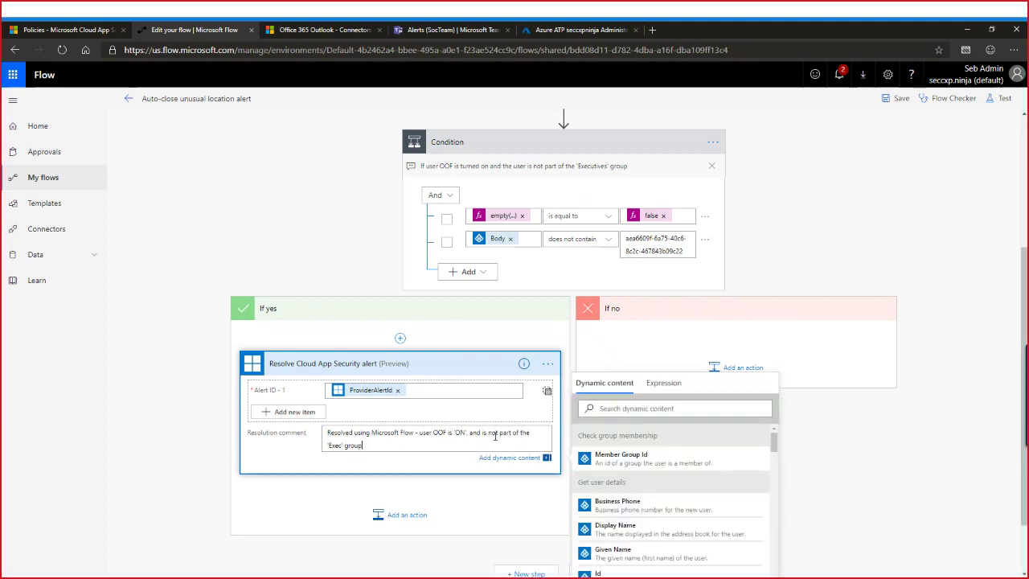
pyautogui.moveTo(367, 446); pyautogui.dragTo(329, 446)
pyautogui.click(311, 319)
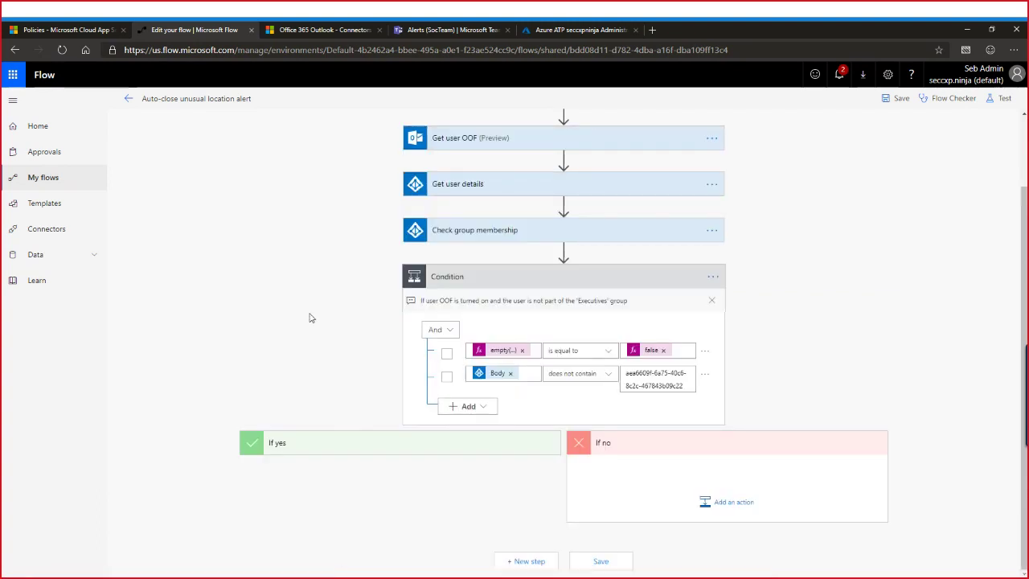
# Add a nested Condition control to the If no branch
pyautogui.click(734, 504)
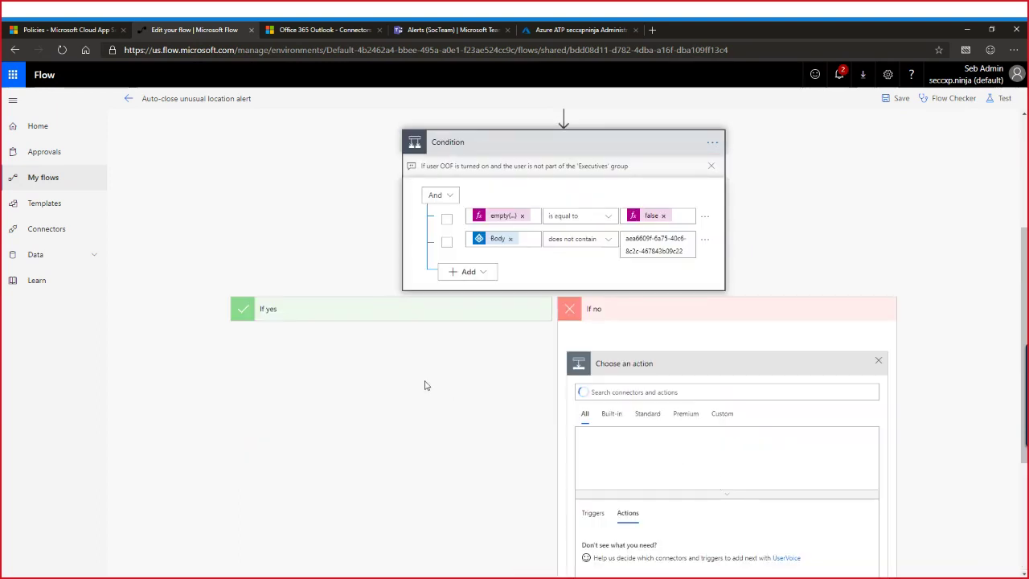
pyautogui.scroll(-2, 482, 354)
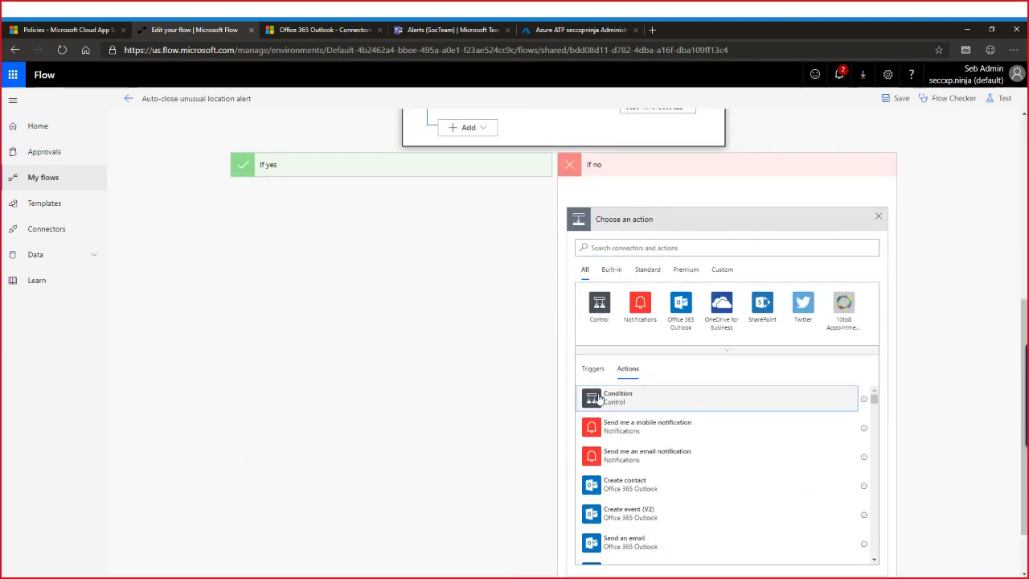
pyautogui.click(597, 396)
# Set Condition 2 to check that the Check group membership Body contains the copied group ID, and collapse it
pyautogui.click(674, 309)
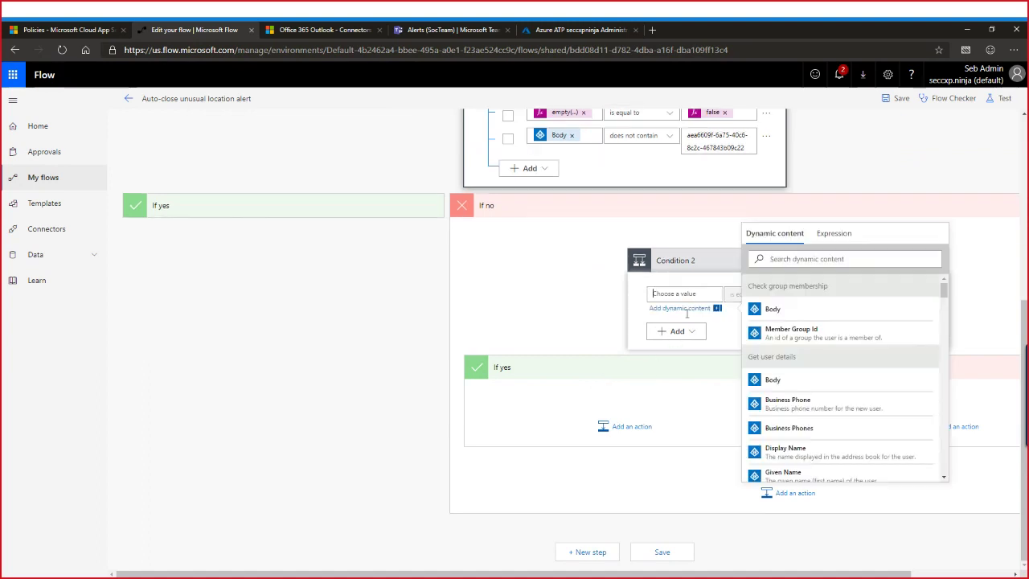
pyautogui.click(770, 308)
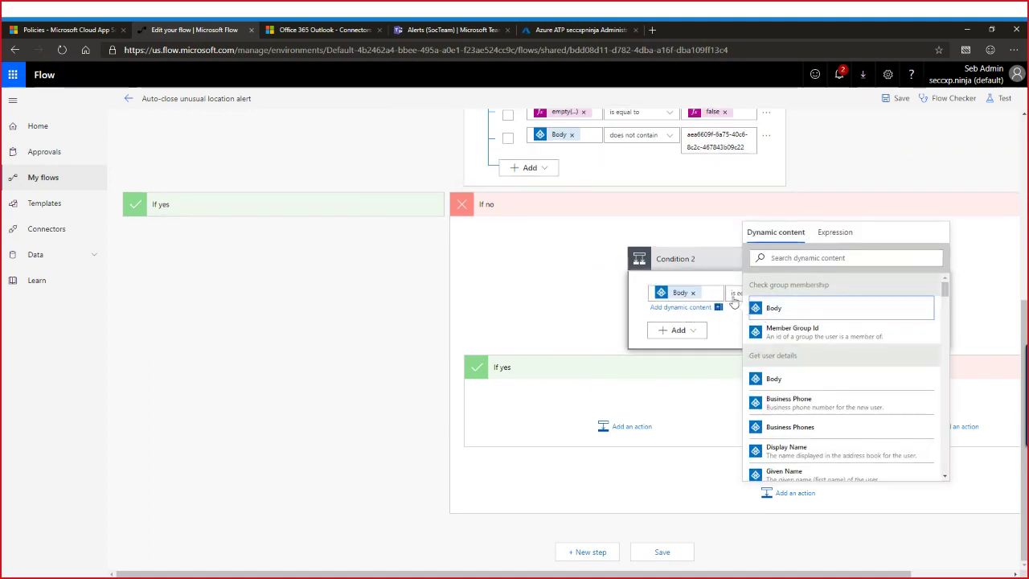
pyautogui.click(735, 294)
pyautogui.click(739, 314)
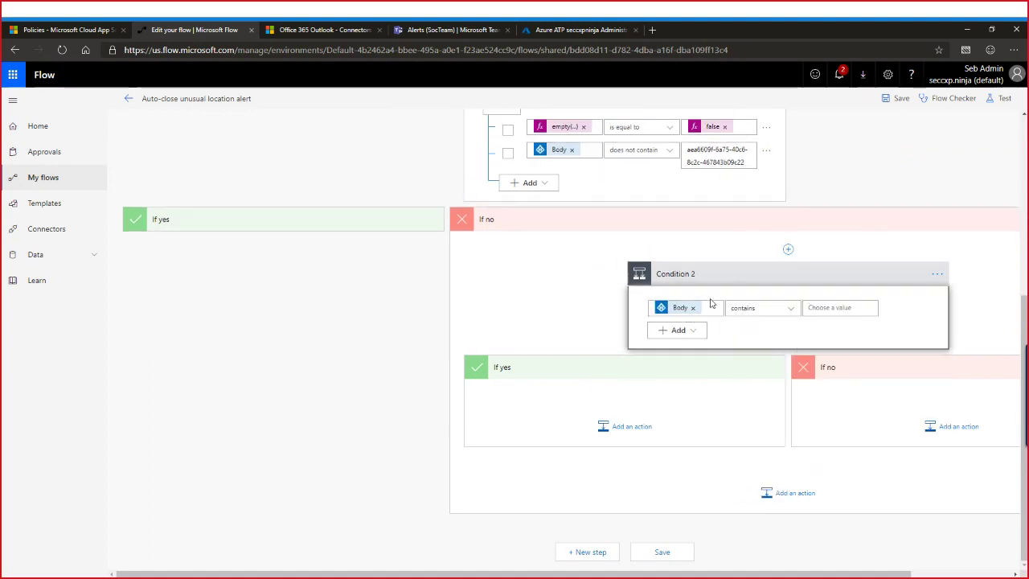
pyautogui.click(845, 313)
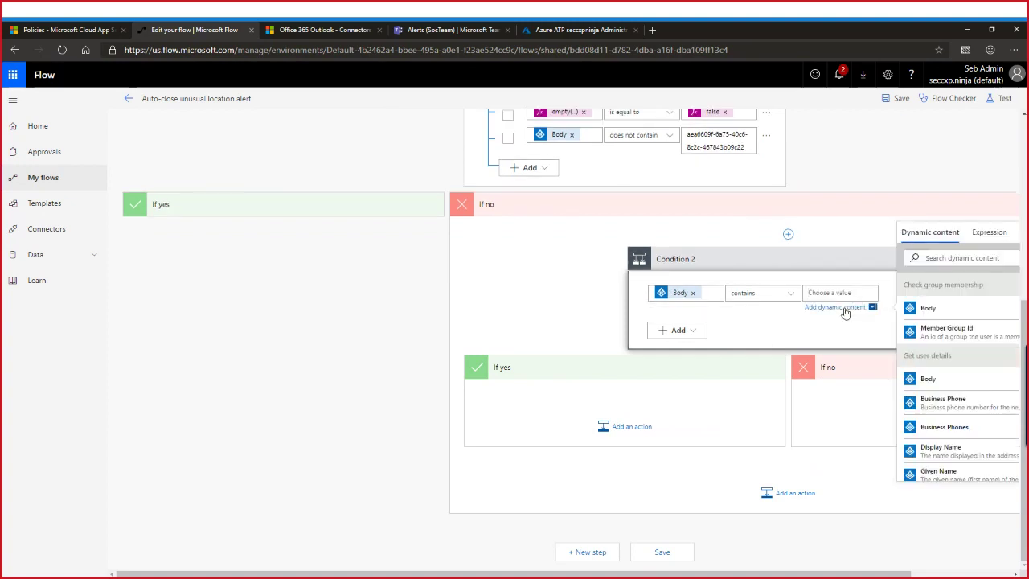
pyautogui.write('aea6609f-6a75-40c6-8c2c-467843b09c22')
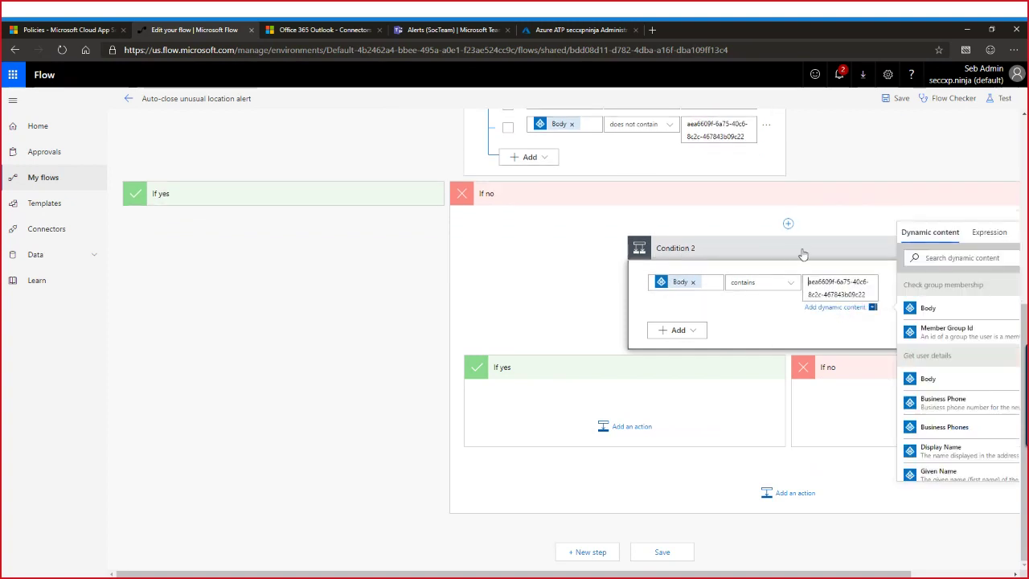
pyautogui.click(844, 250)
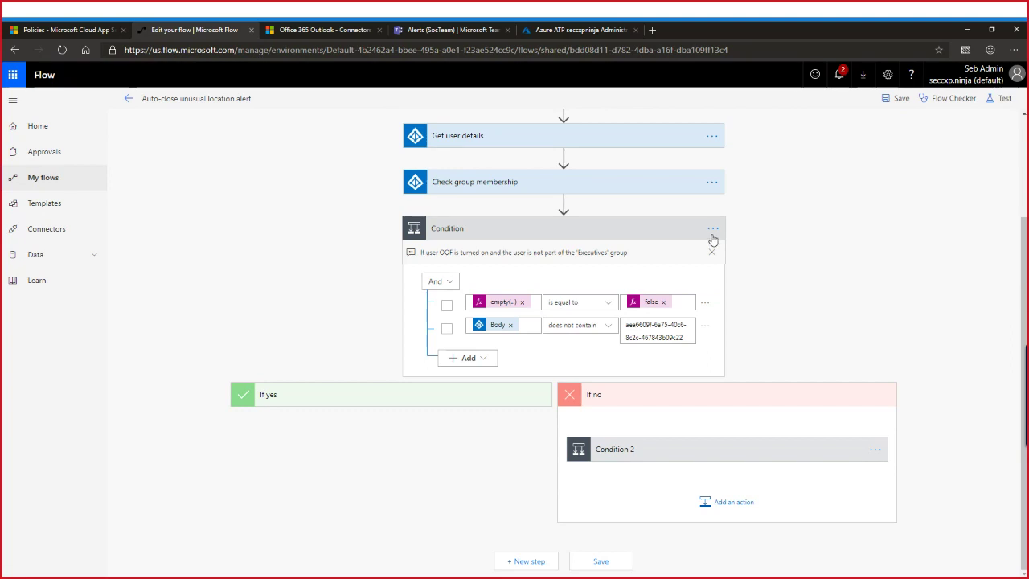
# Add the comment "User is a member of the Exec group" to Condition 2 and save the flow
pyautogui.click(831, 461)
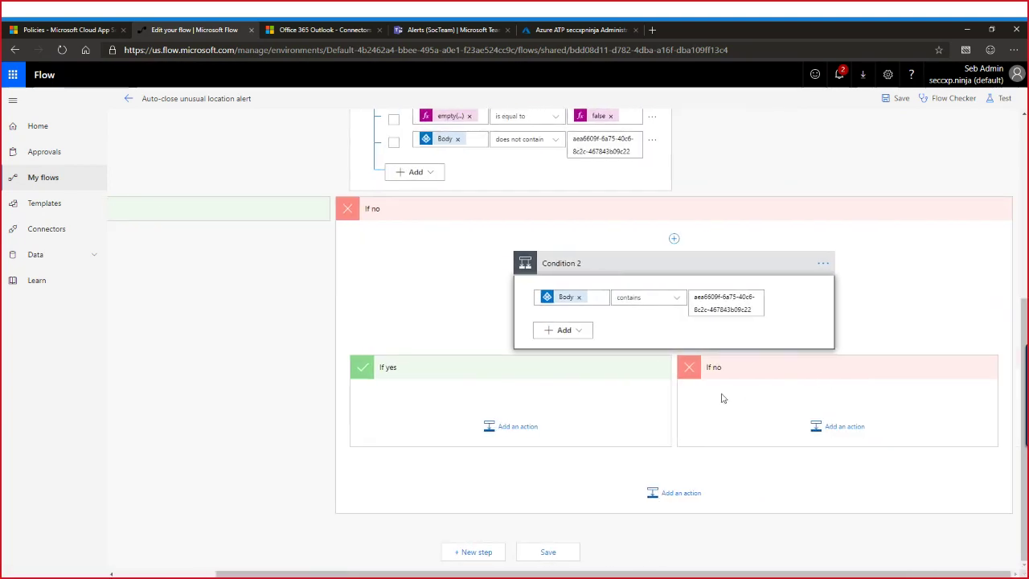
pyautogui.click(826, 266)
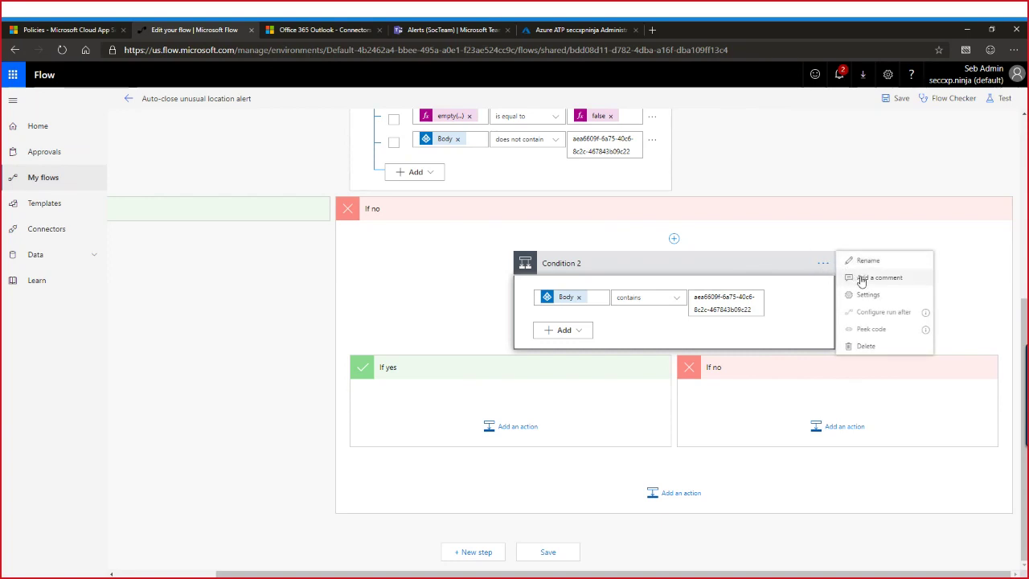
pyautogui.click(860, 277)
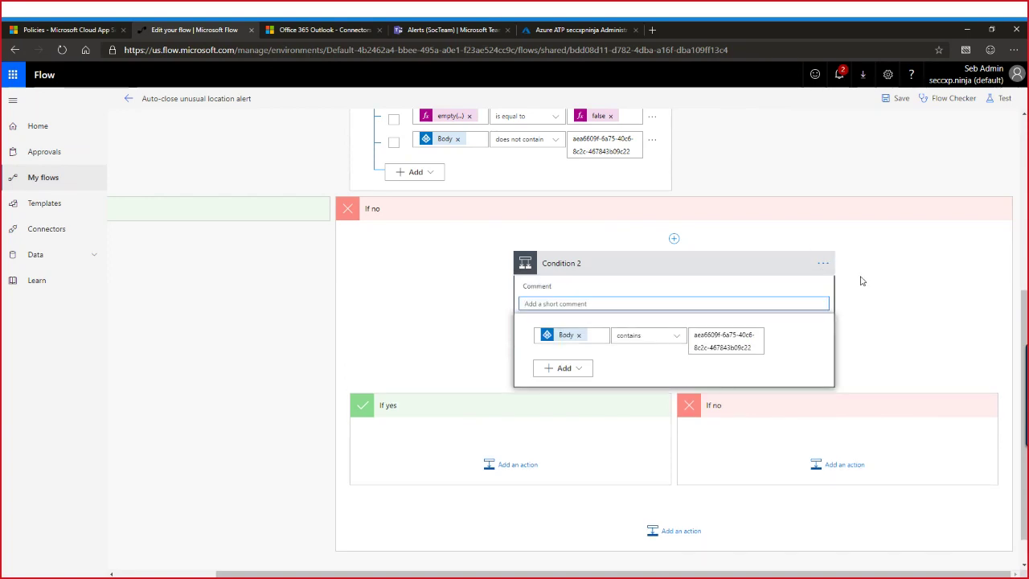
pyautogui.write('User is a member of the Exec group')
pyautogui.click(822, 263)
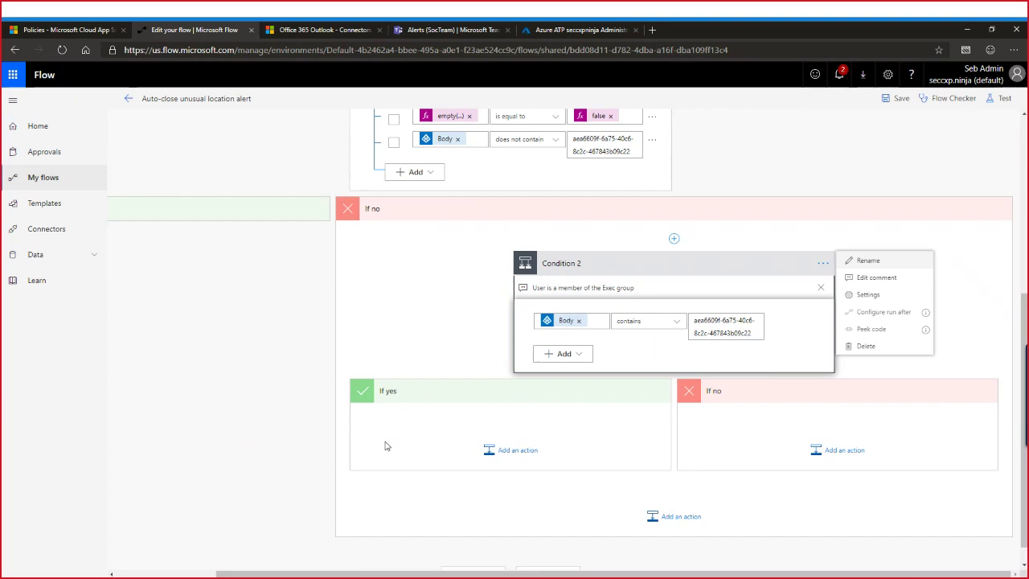
pyautogui.press('Escape')
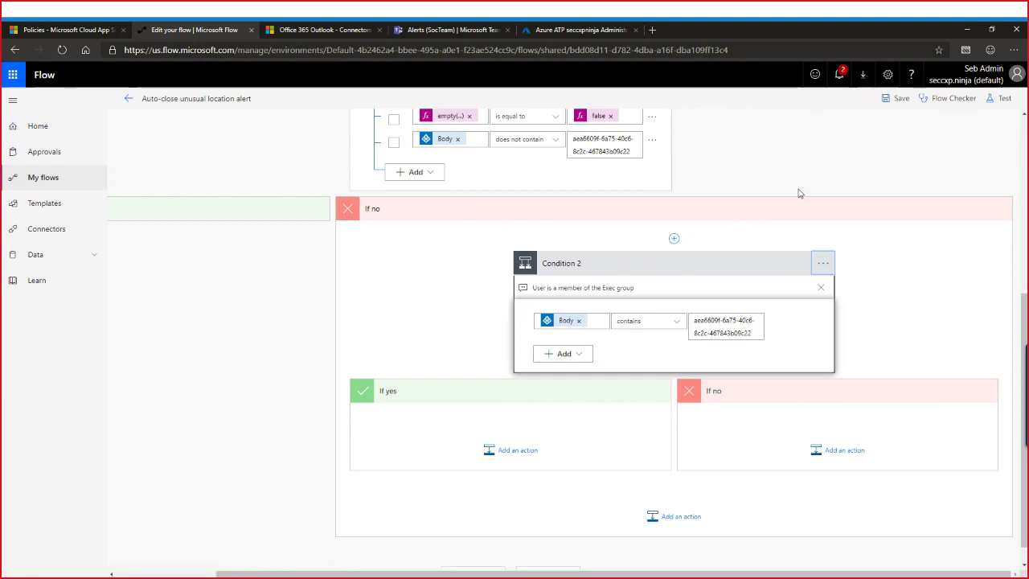
pyautogui.click(894, 104)
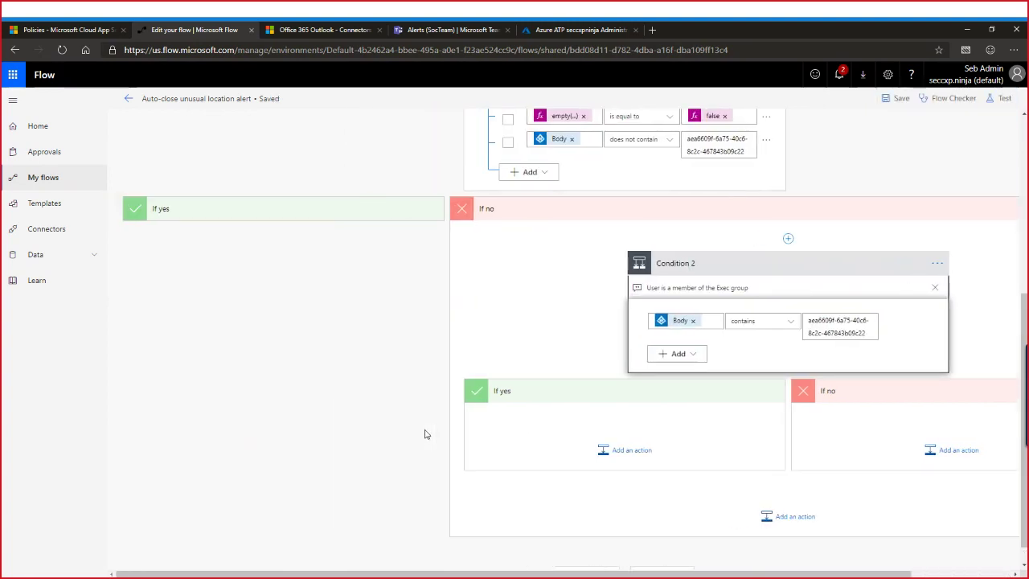
pyautogui.scroll(-1, 426, 434)
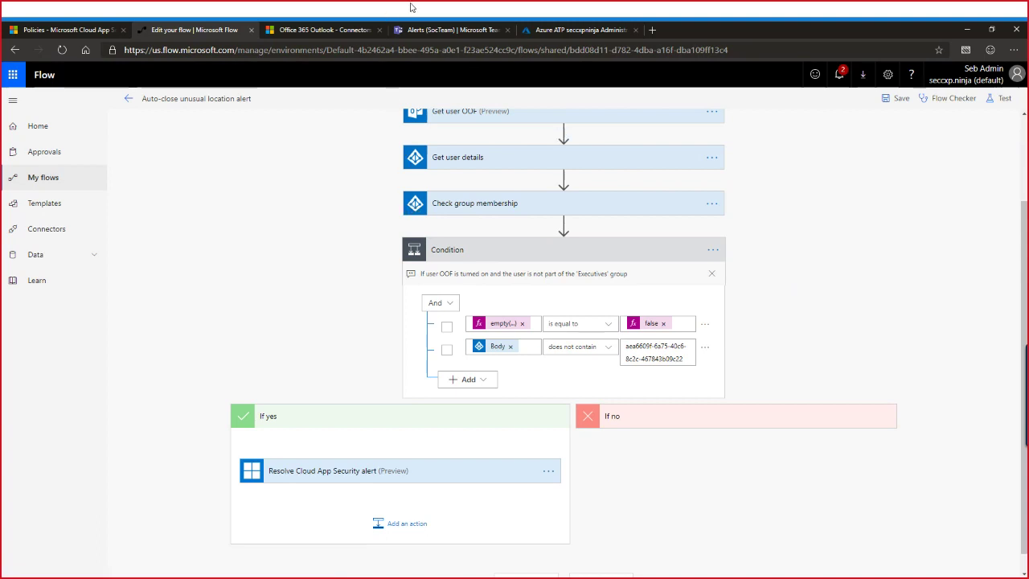
# Switch to the PowerPoint slide show, reveal the next automation demo scenario, and return to the browser
pyautogui.hotkey('alt', 'Tab')
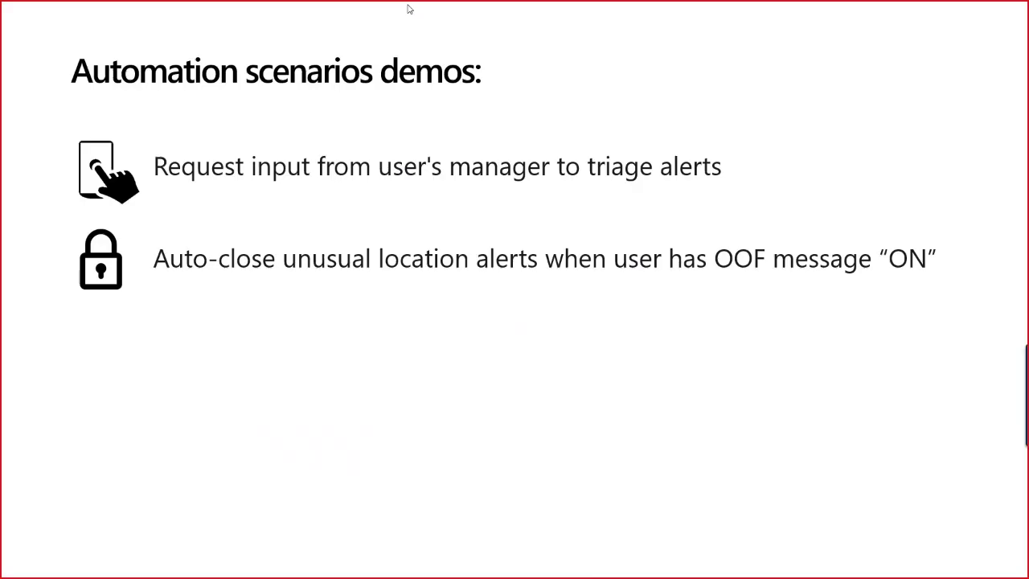
pyautogui.press('Right')
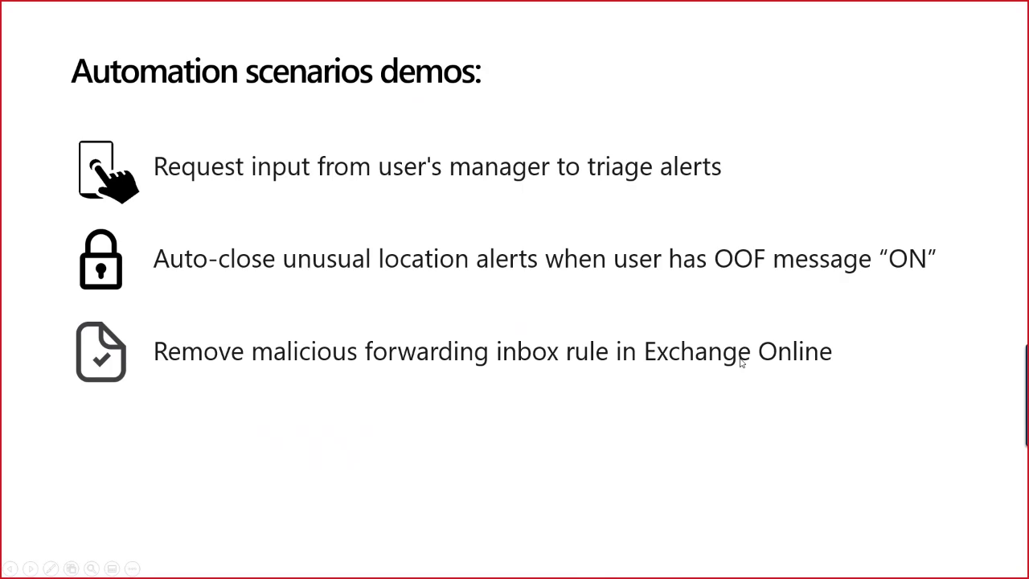
pyautogui.hotkey('alt', 'Tab')
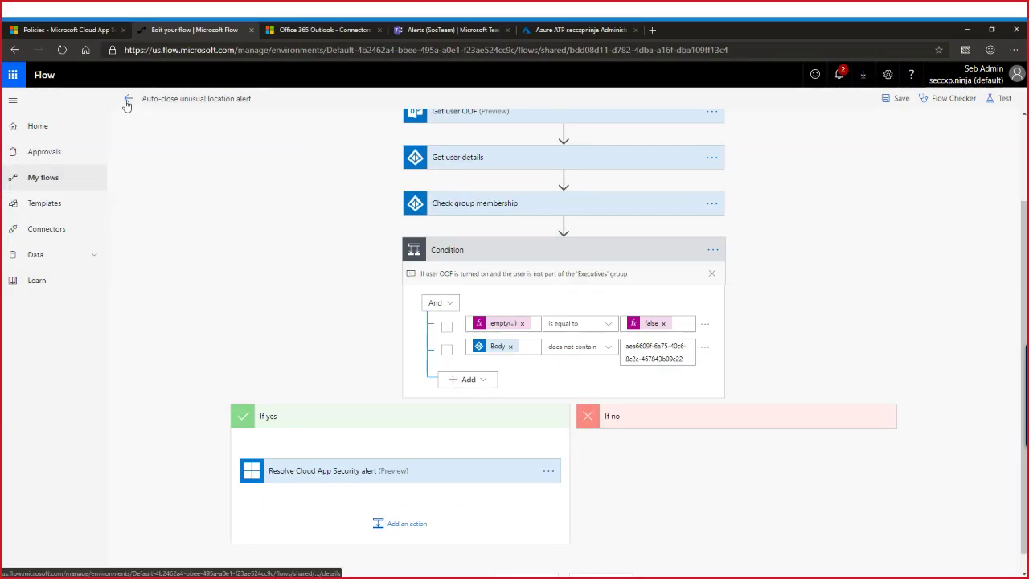
# Leave the current flow and open the team flow "Remove malicious inbox rule" for editing
pyautogui.click(126, 103)
pyautogui.click(128, 103)
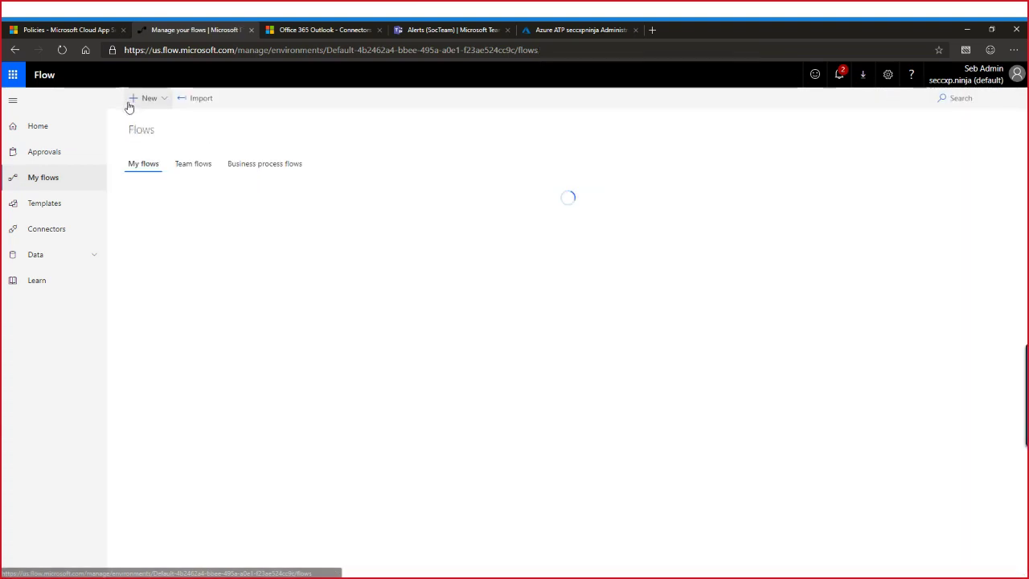
pyautogui.click(200, 167)
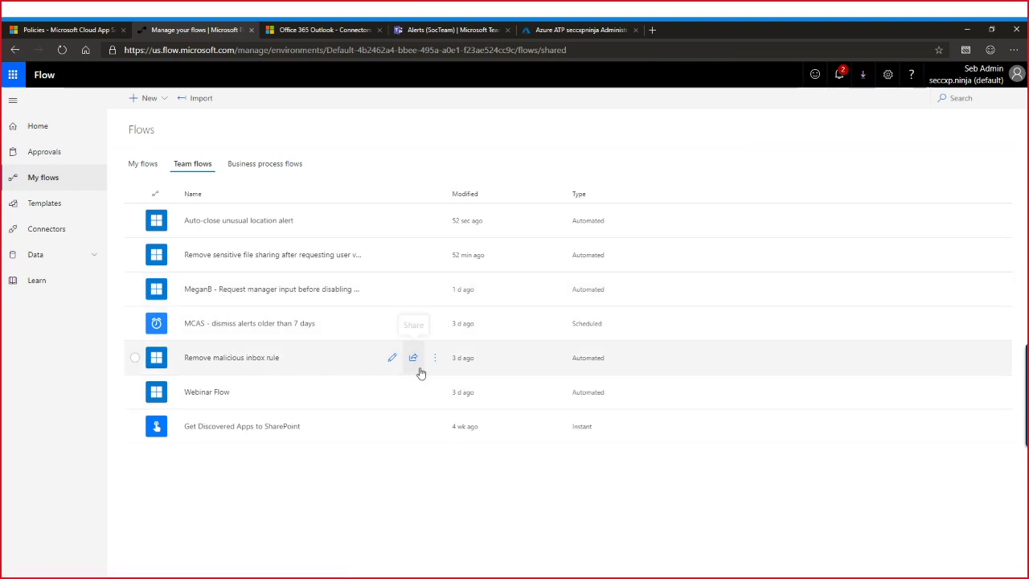
pyautogui.click(391, 361)
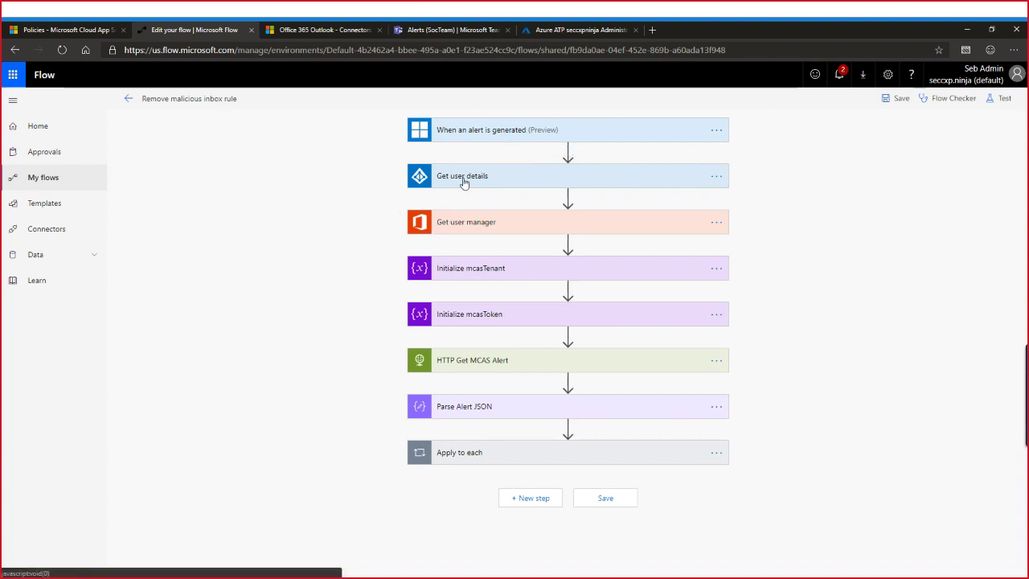
# Review the settings of the Get user details, Initialize mcasTenant and HTTP Get MCAS Alert actions, collapsing each one after reading
pyautogui.click(503, 184)
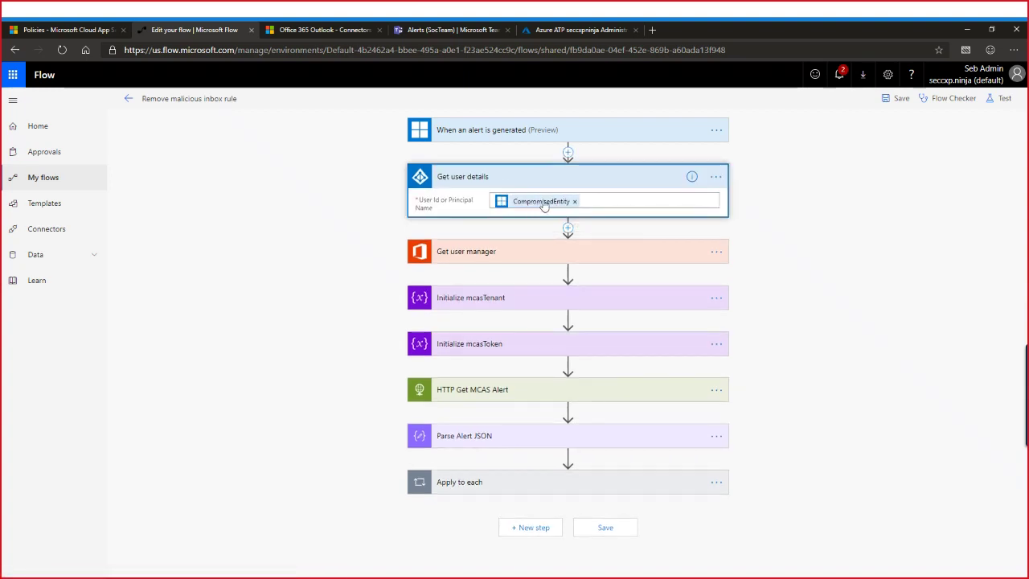
pyautogui.click(518, 176)
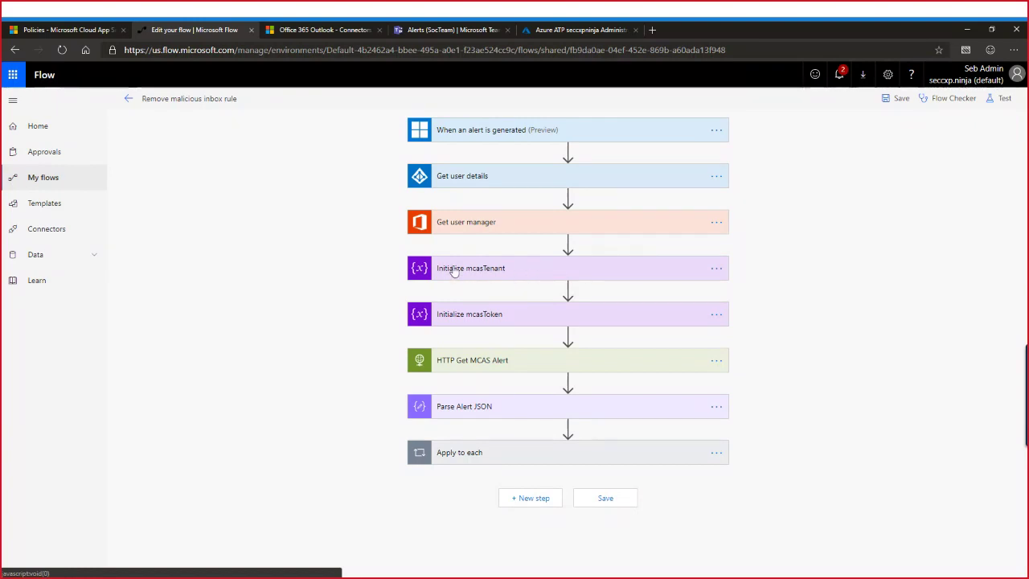
pyautogui.click(533, 277)
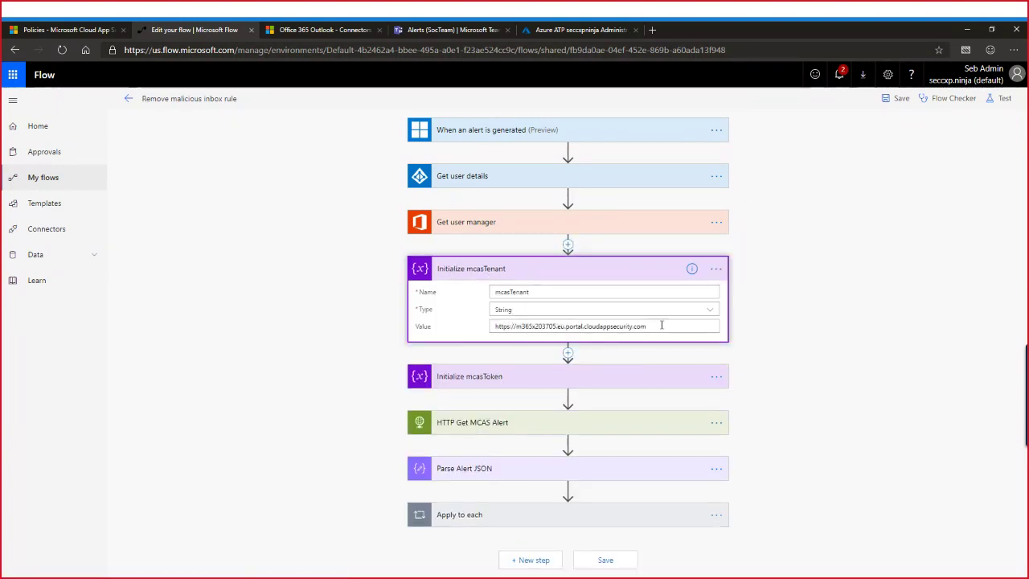
pyautogui.moveTo(648, 326); pyautogui.dragTo(492, 326)
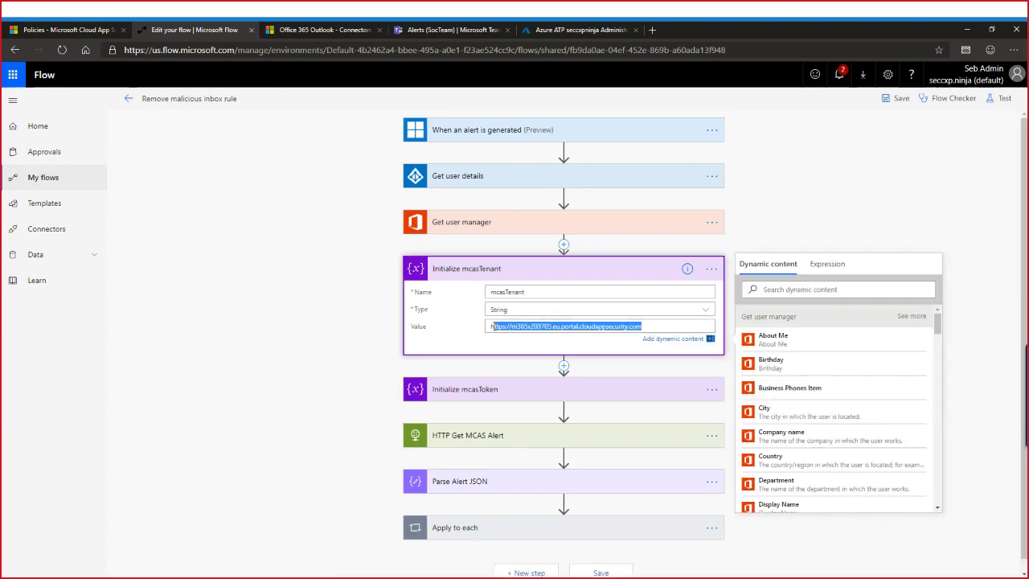
pyautogui.click(515, 268)
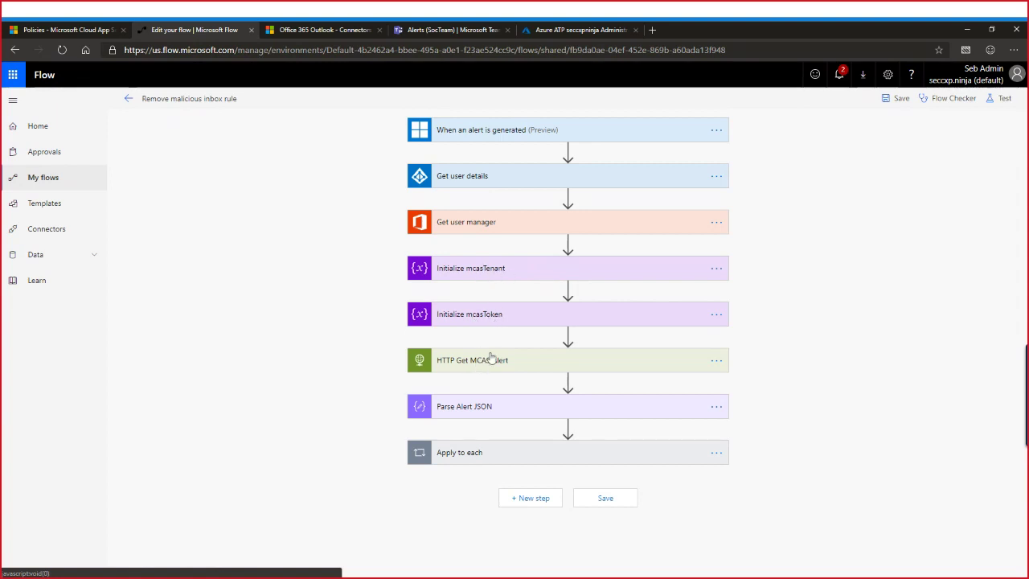
pyautogui.click(465, 359)
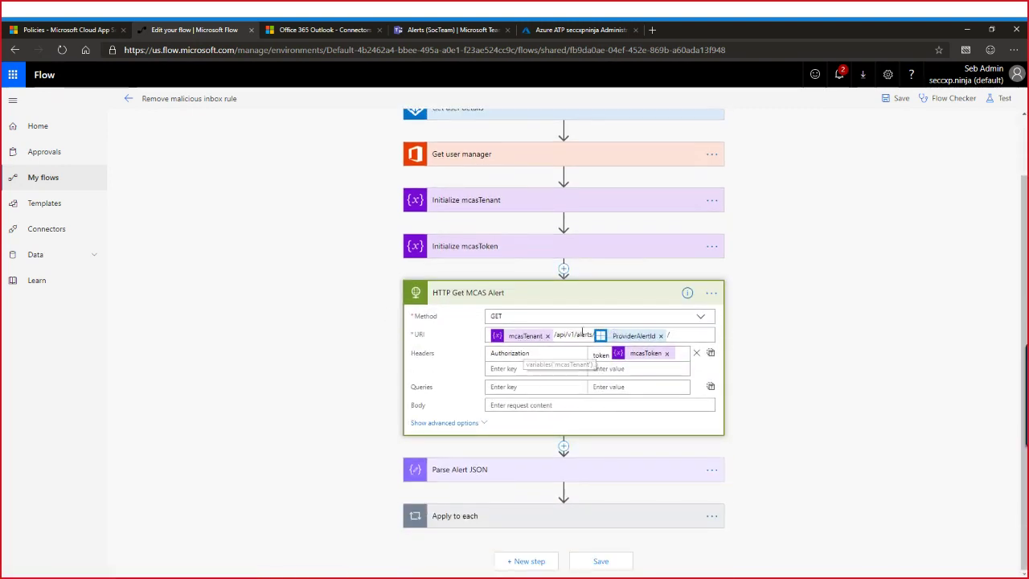
pyautogui.click(498, 296)
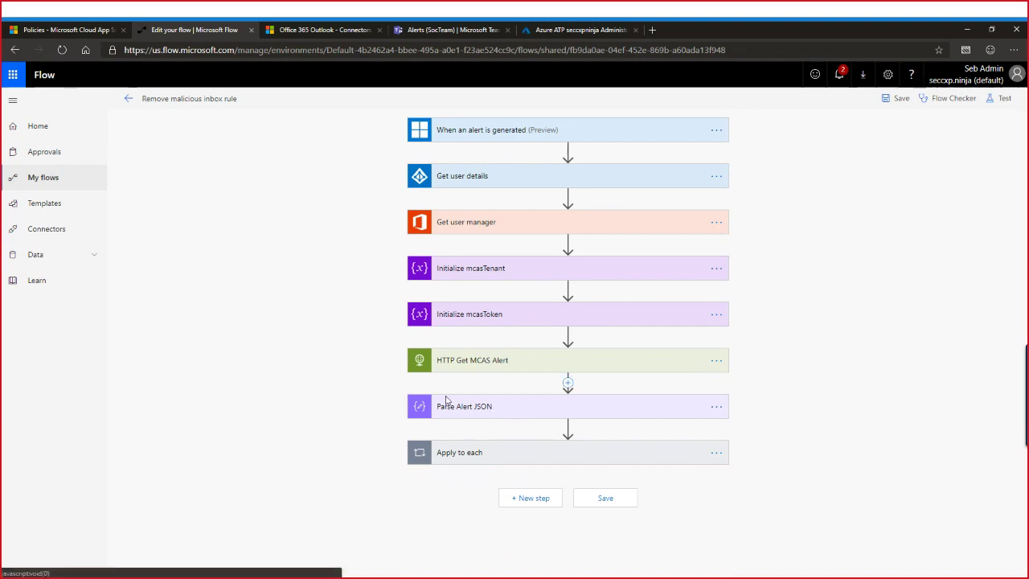
# Expand the Apply to each loop and examine its condition comparing the entity type with ruleName
pyautogui.click(456, 451)
pyautogui.scroll(-1, 326, 316)
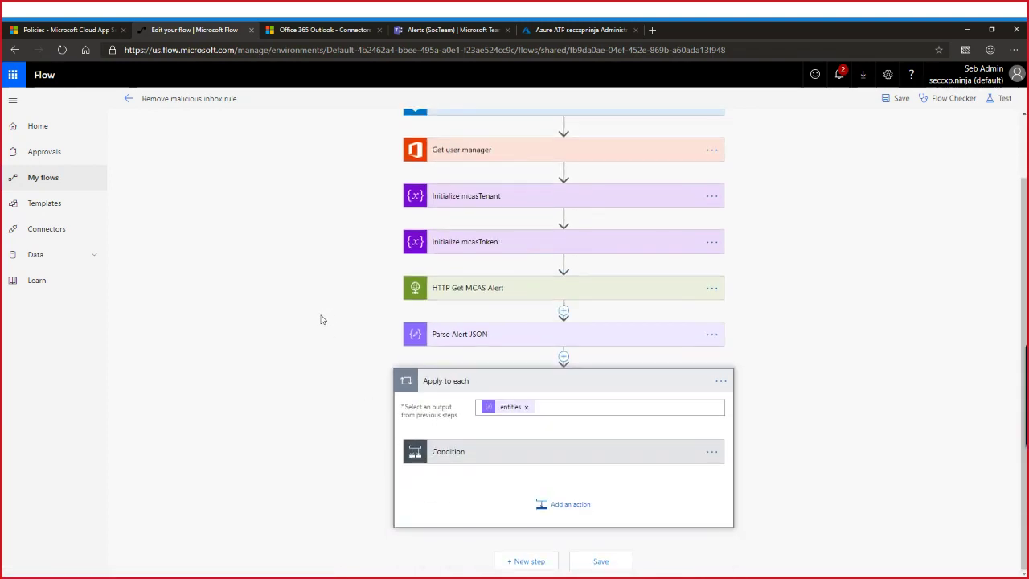
pyautogui.scroll(-4, 253, 331)
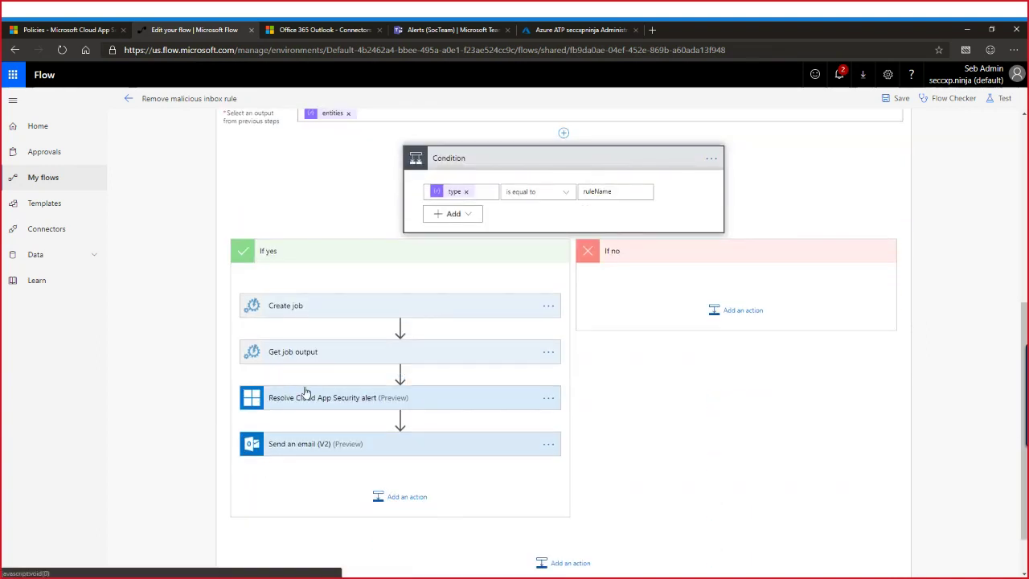
pyautogui.click(605, 191)
pyautogui.doubleClick(581, 191)
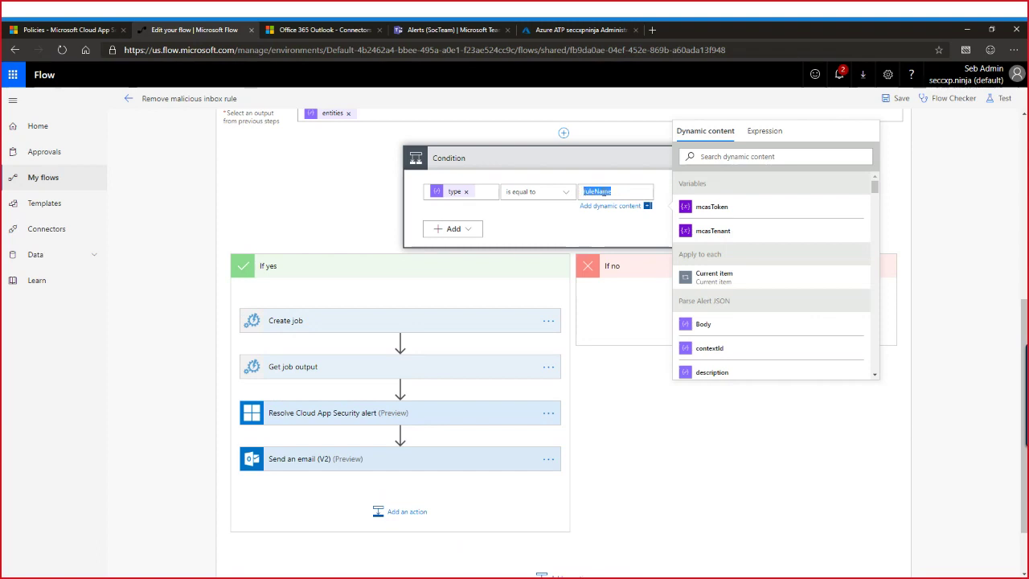
pyautogui.click(602, 192)
pyautogui.moveTo(617, 191); pyautogui.dragTo(580, 190)
pyautogui.click(617, 193)
pyautogui.moveTo(632, 191); pyautogui.dragTo(585, 192)
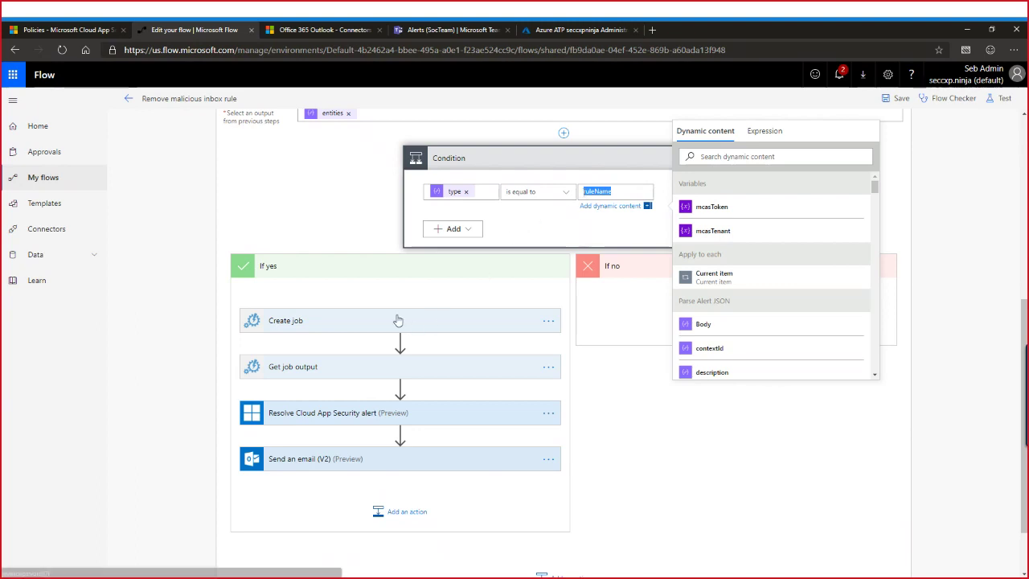
# Rename the Create job action in the If yes branch to "Call remove_inbox_rule_runbook"
pyautogui.click(350, 328)
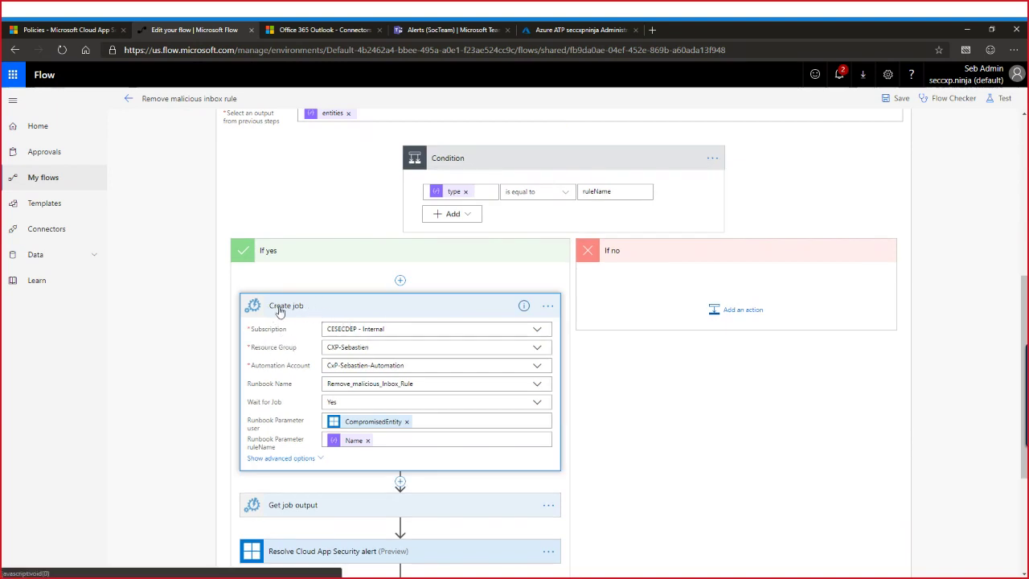
pyautogui.click(548, 309)
pyautogui.click(595, 301)
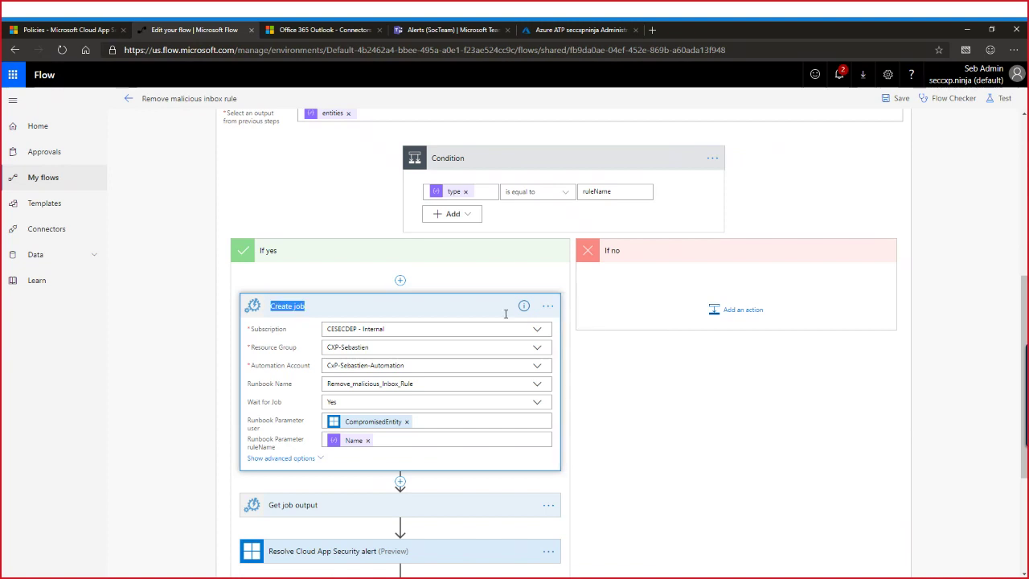
pyautogui.write('Call remove_inbox_rule_runbook')
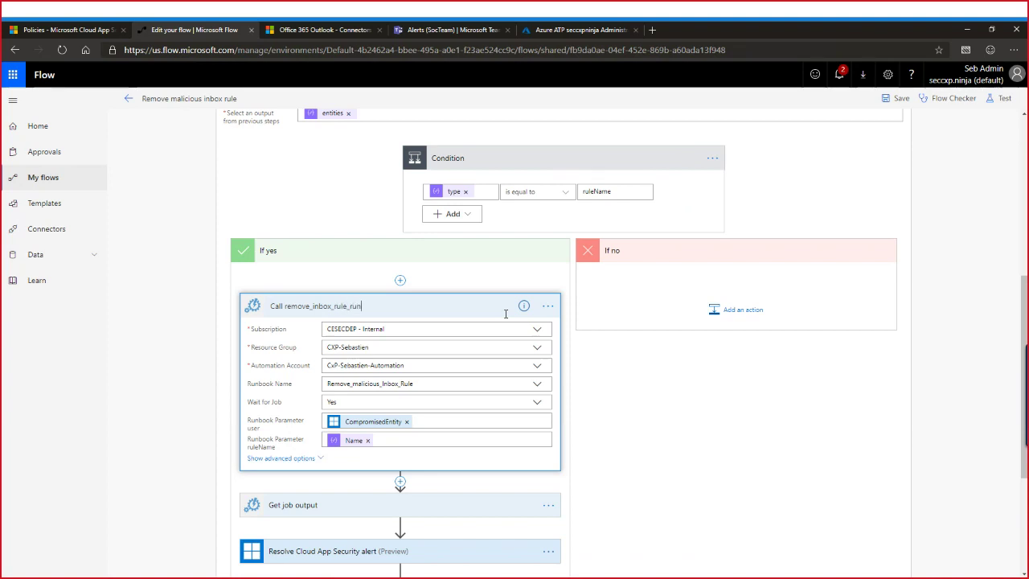
pyautogui.press('Return')
# Check the action's selected runbook, switch to the Azure portal, and open the Remove_malicious_Inbox_Rule runbook in the script editor
pyautogui.moveTo(248, 384); pyautogui.dragTo(406, 386)
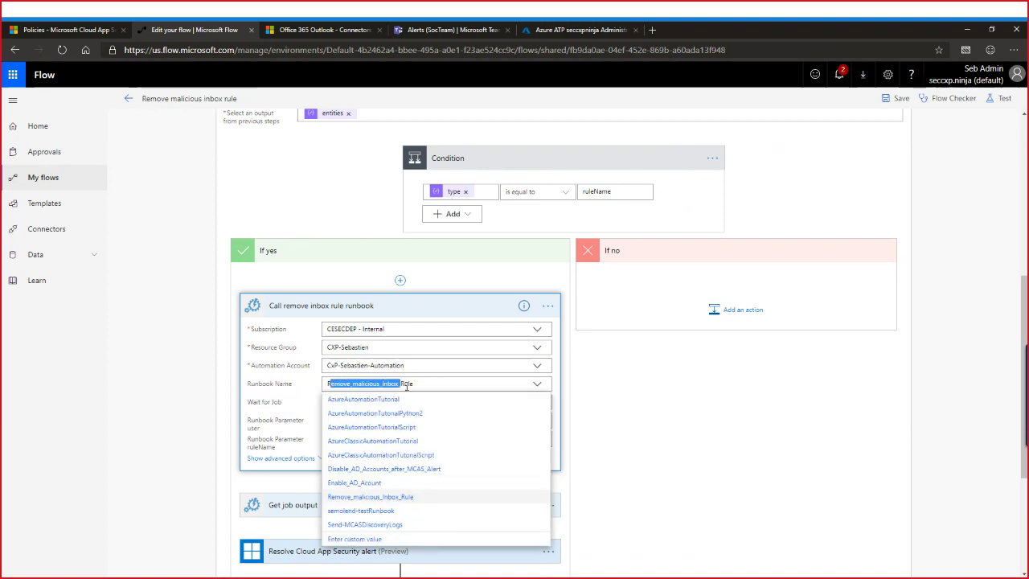
pyautogui.click(285, 394)
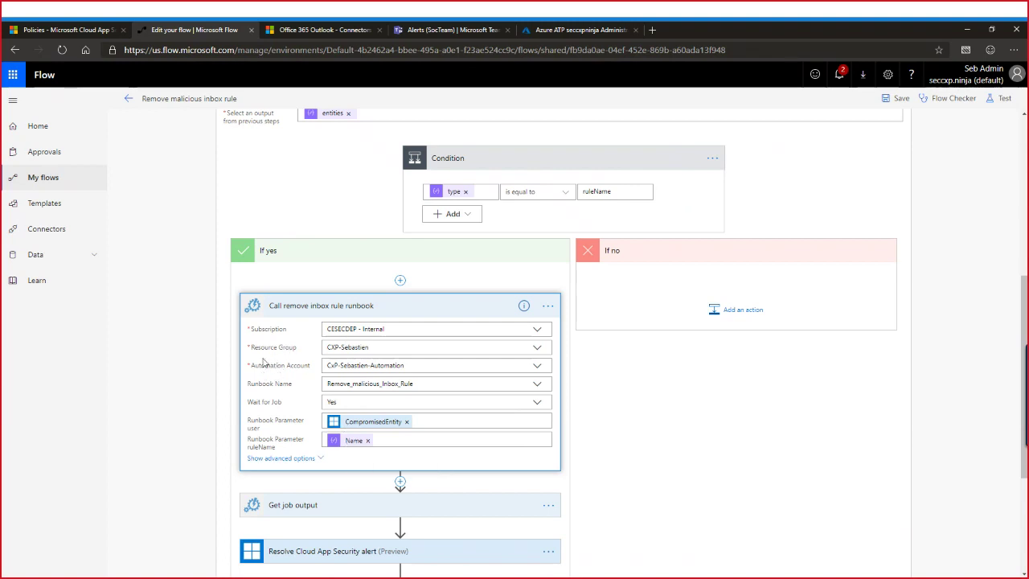
pyautogui.hotkey('alt', 'Tab')
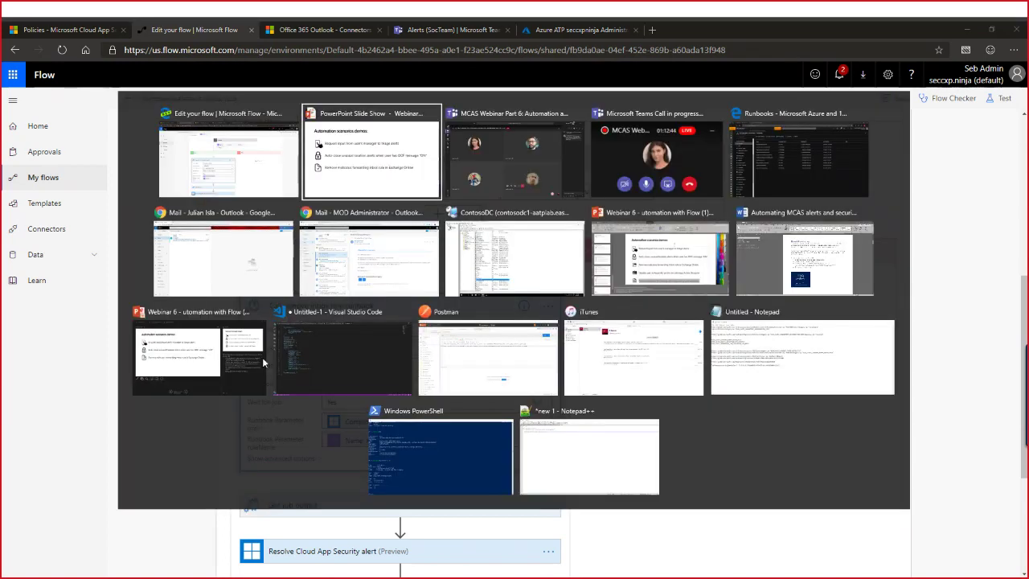
pyautogui.click(777, 156)
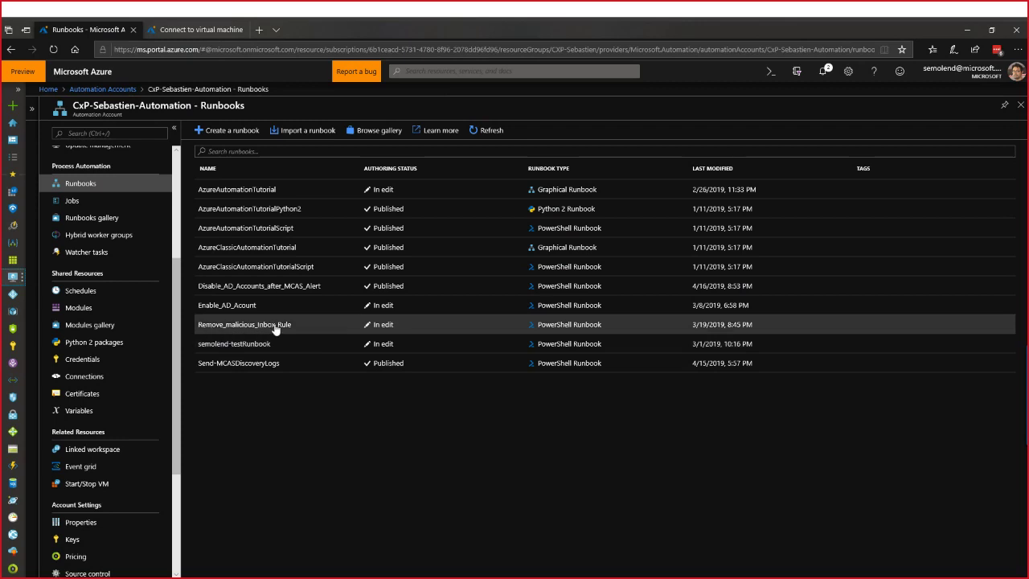
pyautogui.click(371, 327)
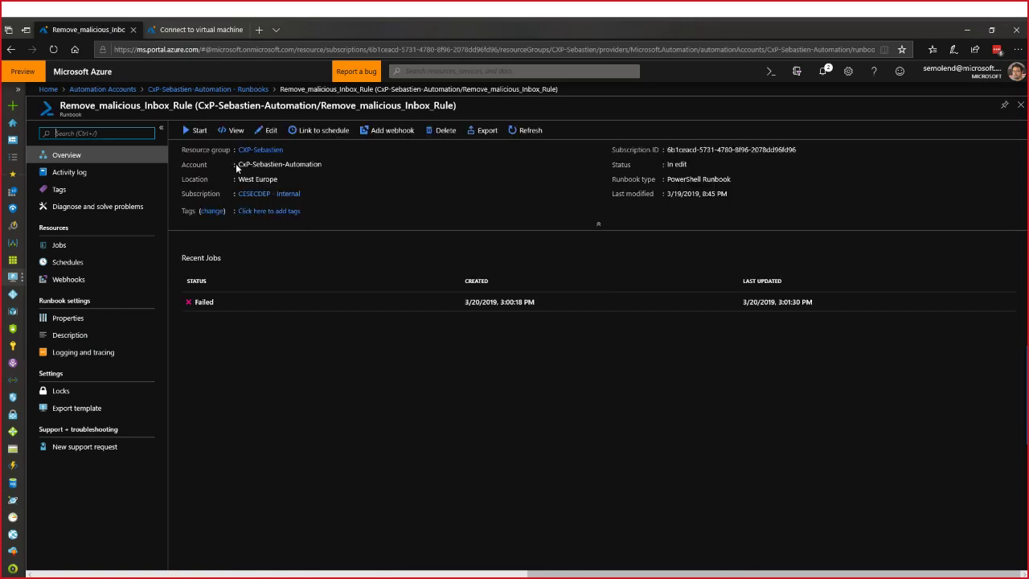
pyautogui.click(267, 130)
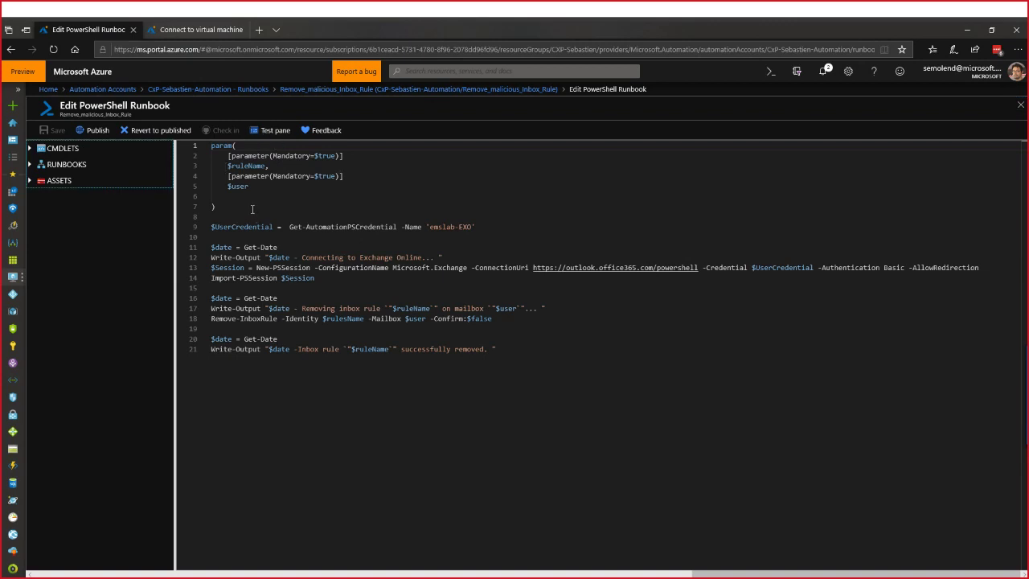
# Examine the runbook's mandatory ruleName and user parameters and the line that retrieves the emslab-EXO automation credential
pyautogui.moveTo(233, 207); pyautogui.dragTo(200, 154)
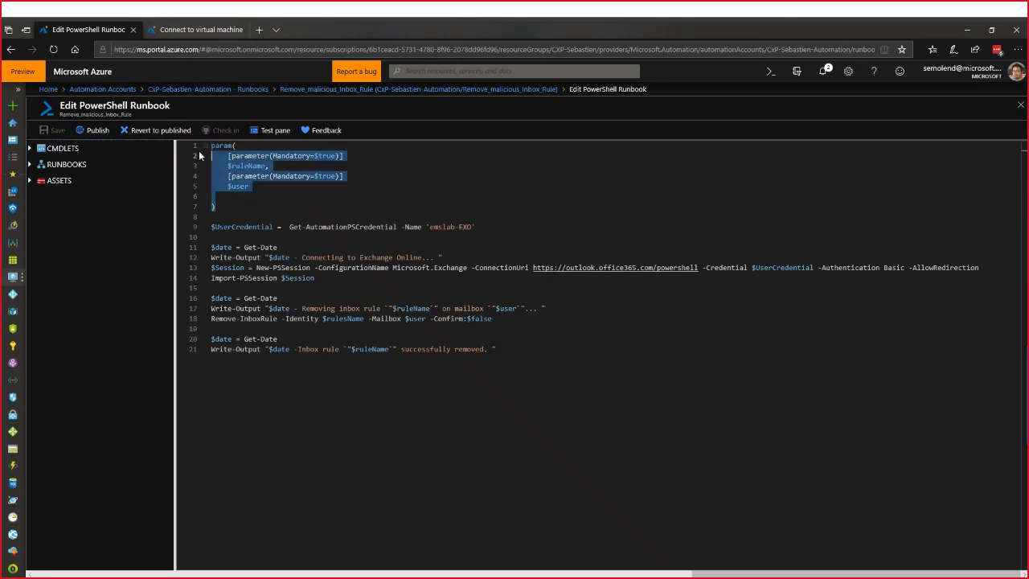
pyautogui.click(251, 186)
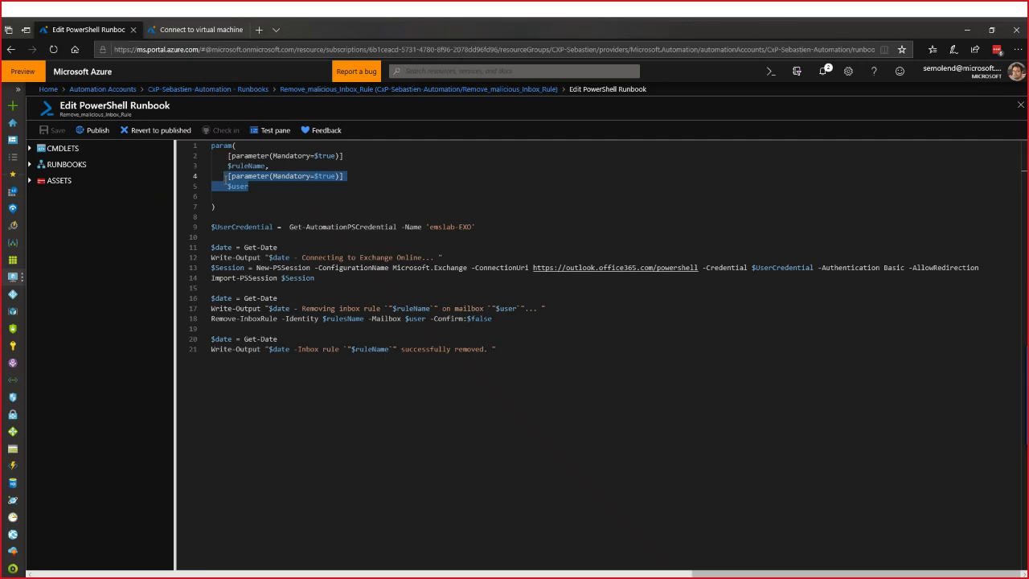
pyautogui.click(293, 166)
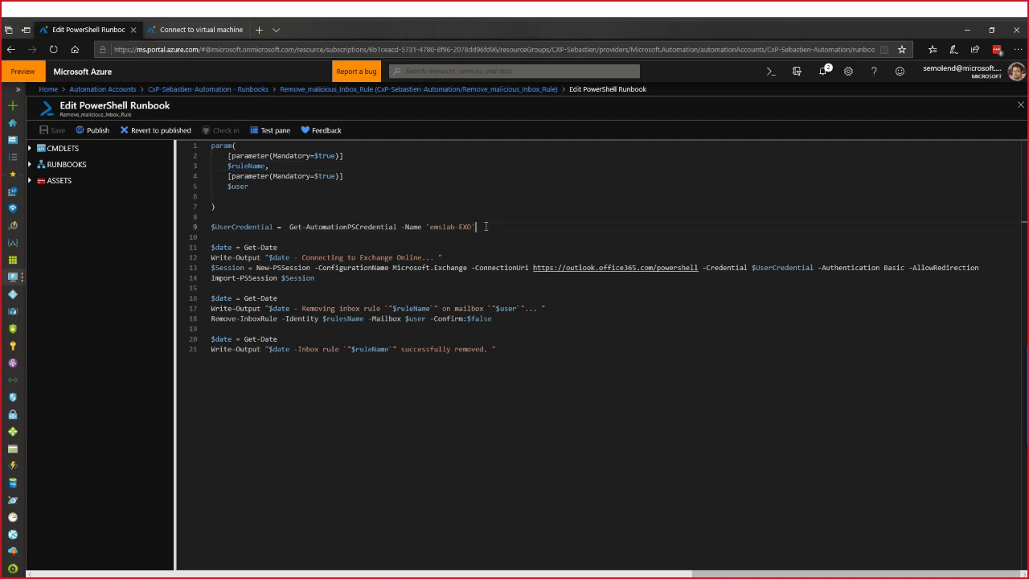
pyautogui.moveTo(475, 226); pyautogui.dragTo(264, 210)
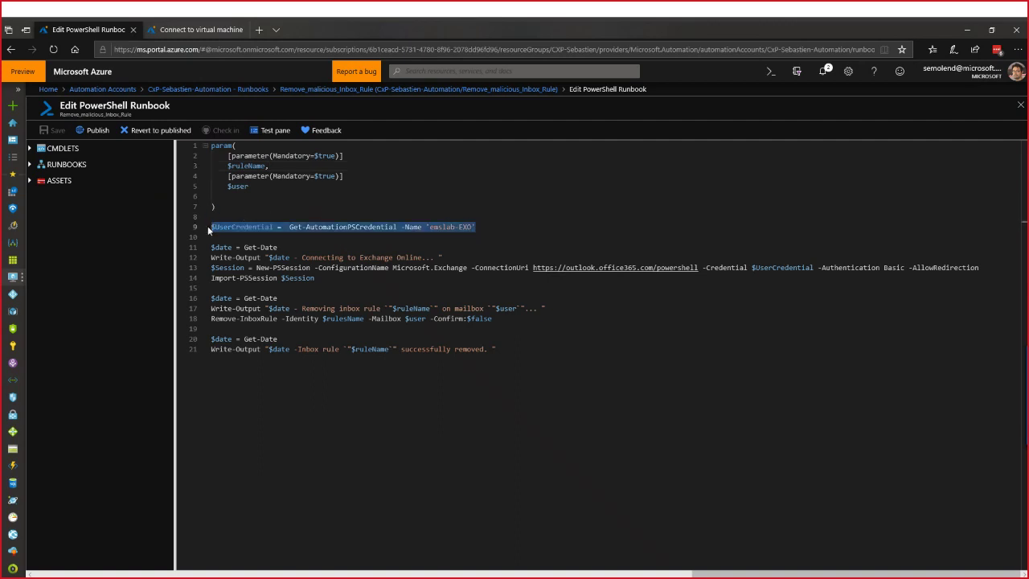
pyautogui.click(448, 227)
pyautogui.click(474, 227)
pyautogui.write("'")
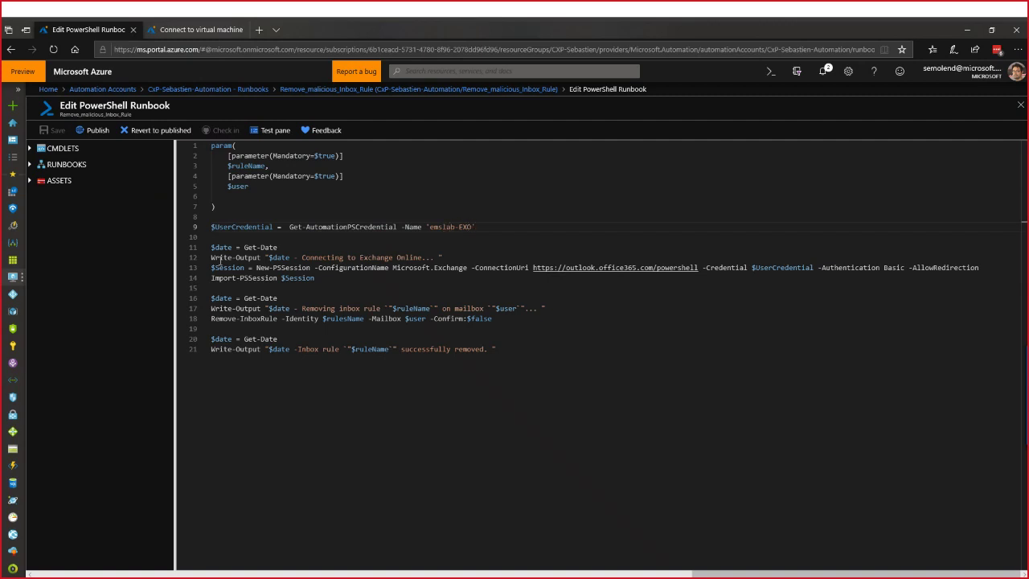
# Examine the script lines that get the date, write the connection message and create and import the Exchange Online session
pyautogui.moveTo(293, 247); pyautogui.dragTo(212, 247)
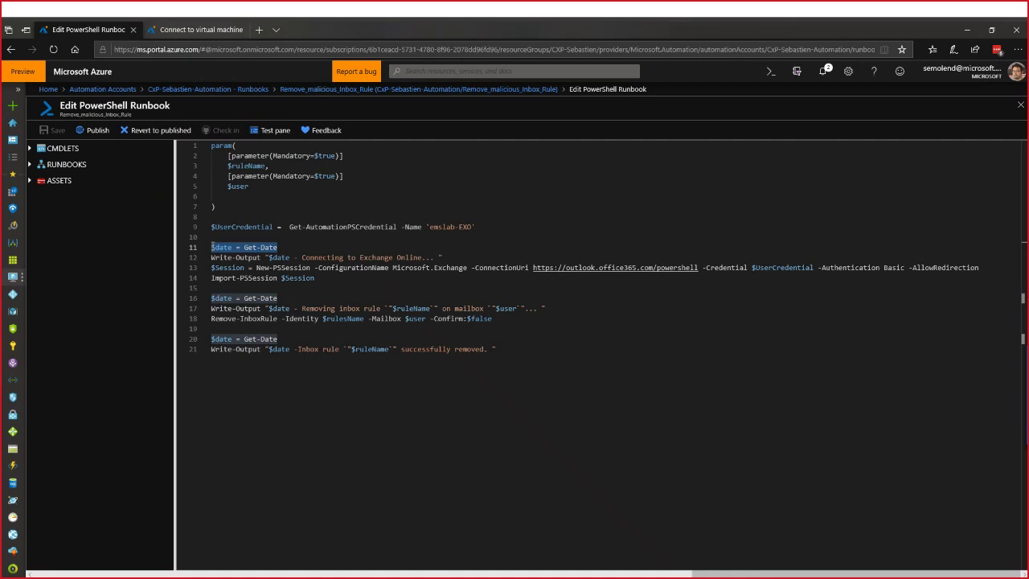
pyautogui.click(238, 257)
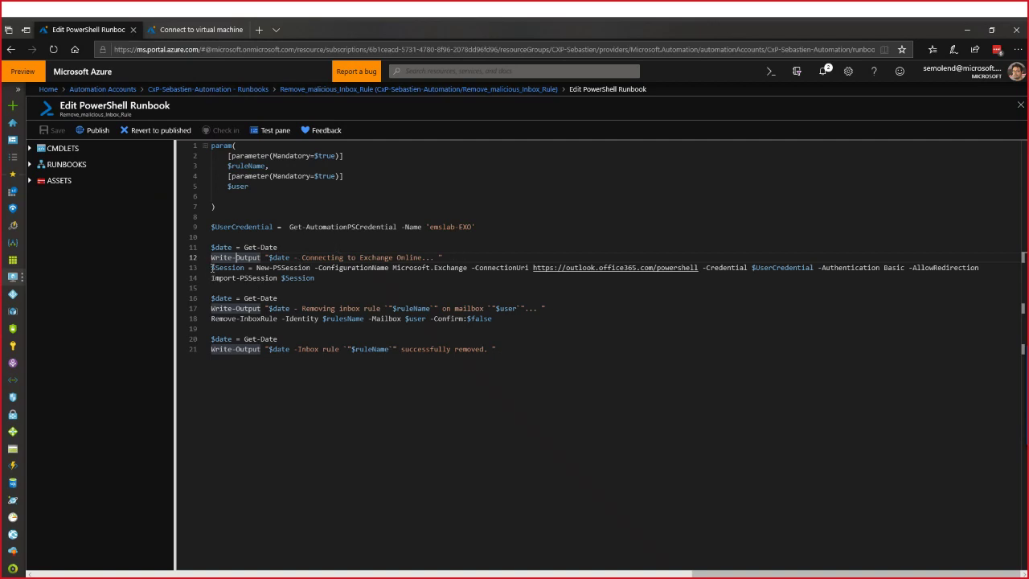
pyautogui.moveTo(210, 268); pyautogui.dragTo(322, 279)
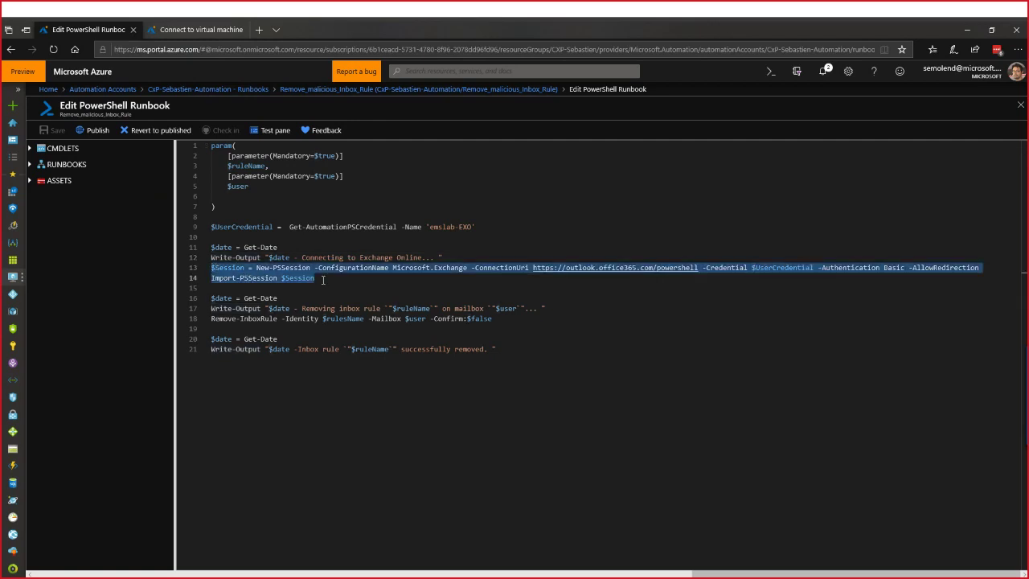
pyautogui.click(218, 309)
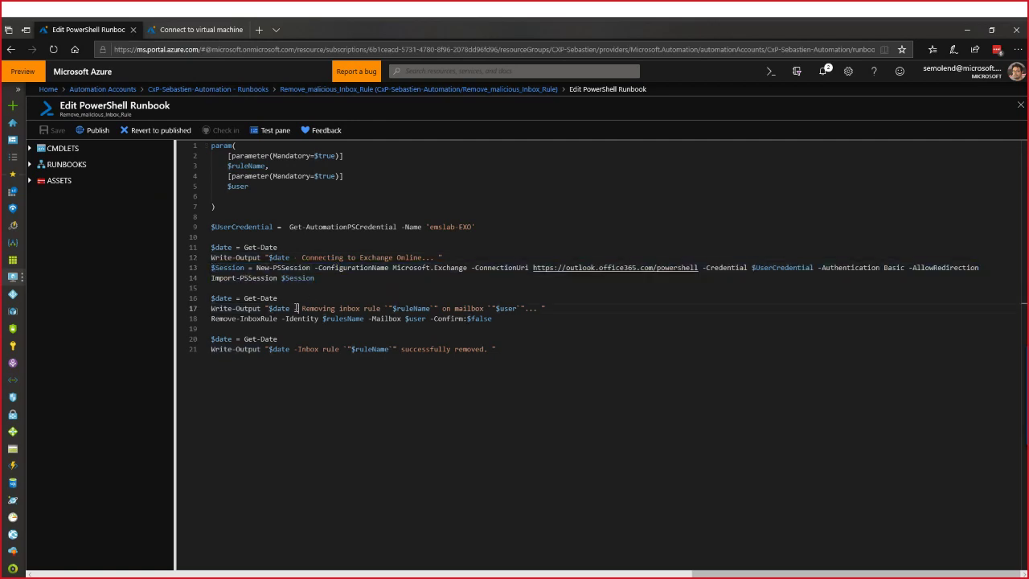
# Examine the inbox rule removal message and the Remove-InboxRule command with its Identity, Mailbox and Confirm parameters
pyautogui.moveTo(213, 309); pyautogui.dragTo(383, 308)
pyautogui.click(504, 299)
pyautogui.tripleClick(567, 309)
pyautogui.click(599, 360)
pyautogui.moveTo(212, 319); pyautogui.dragTo(506, 321)
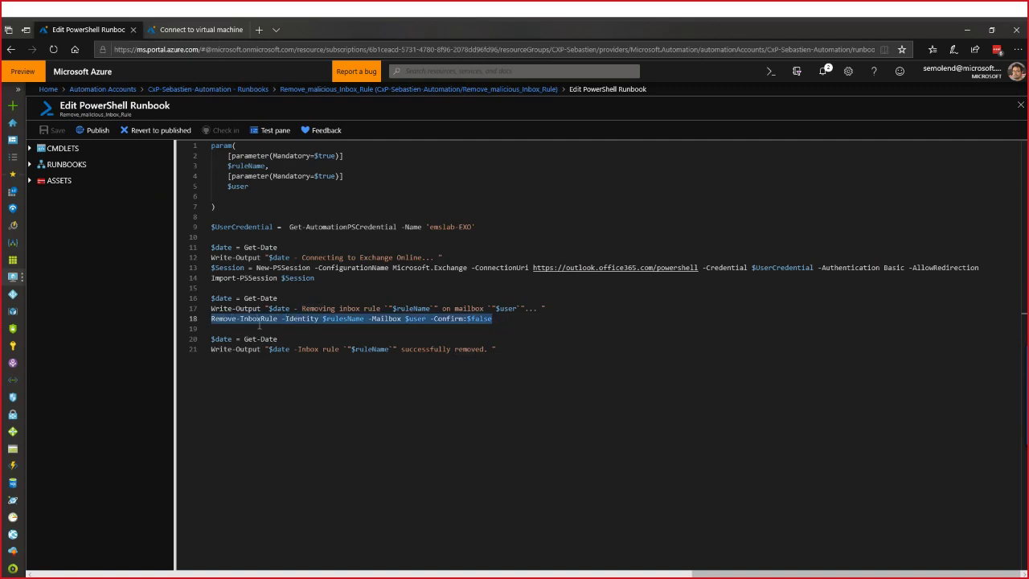
pyautogui.click(345, 319)
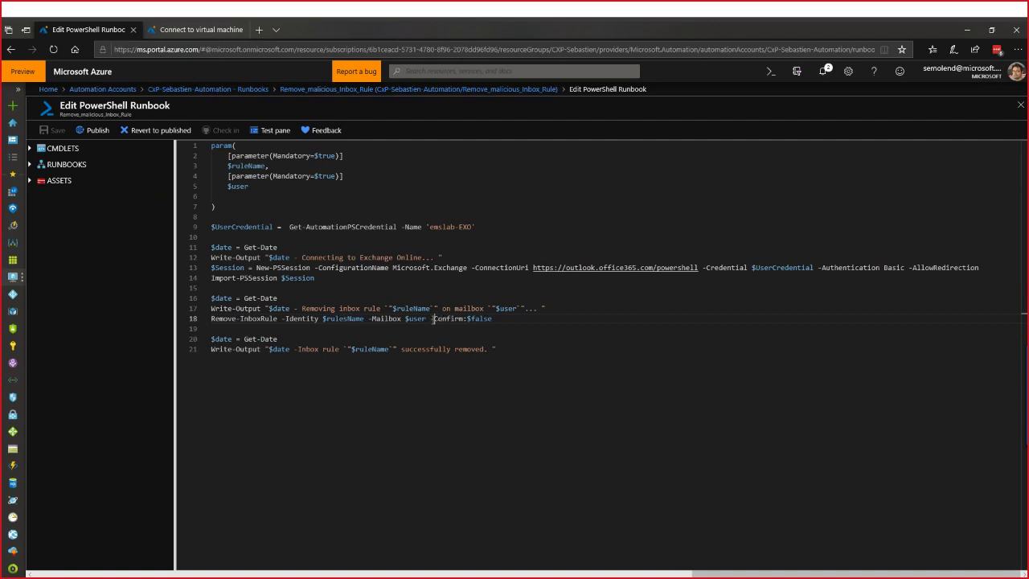
pyautogui.moveTo(434, 319); pyautogui.dragTo(520, 320)
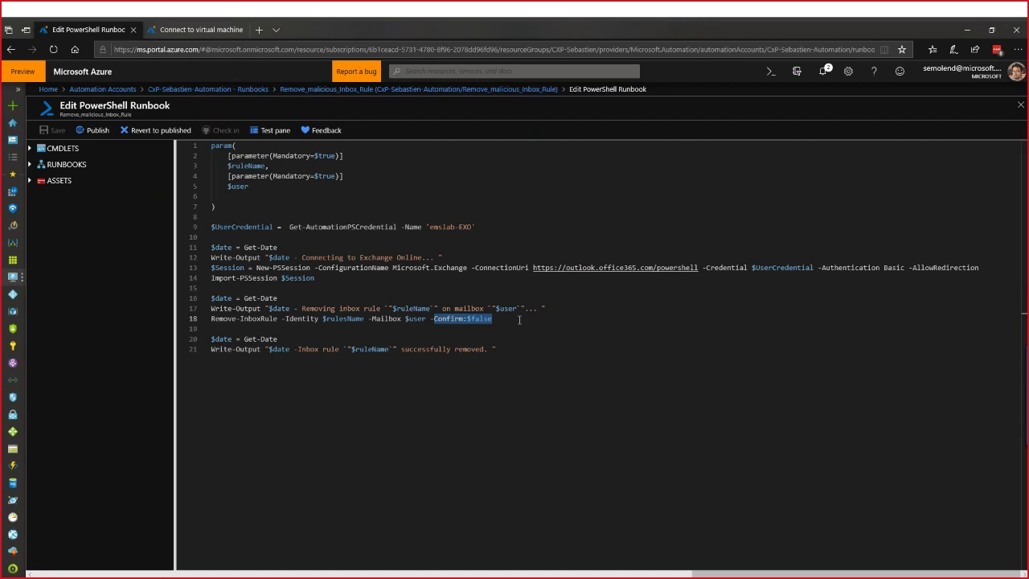
pyautogui.click(527, 339)
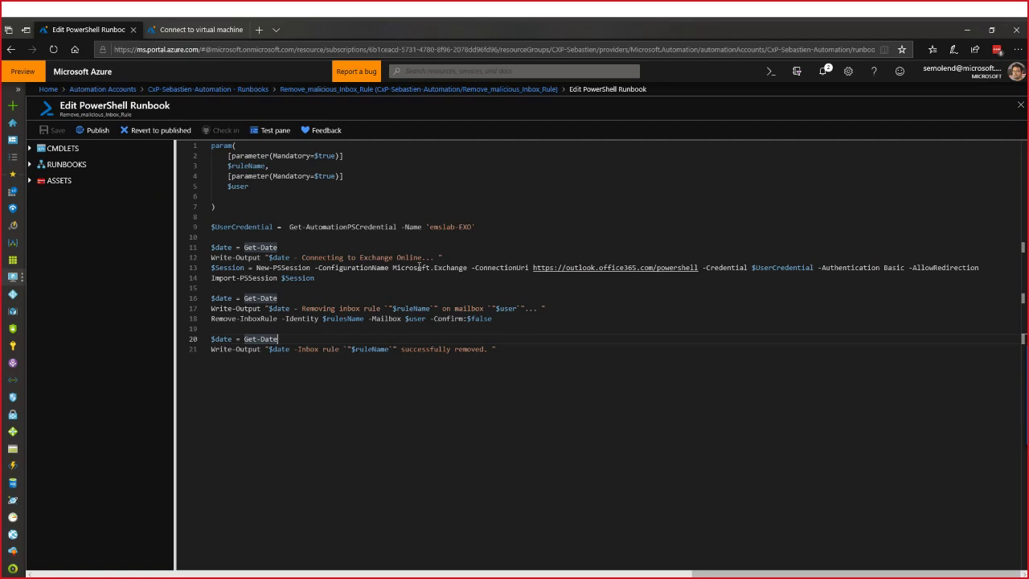
# Switch back to the Remove malicious inbox rule flow, collapse the runbook call action and review the Get job output settings
pyautogui.hotkey('alt', 'Tab')
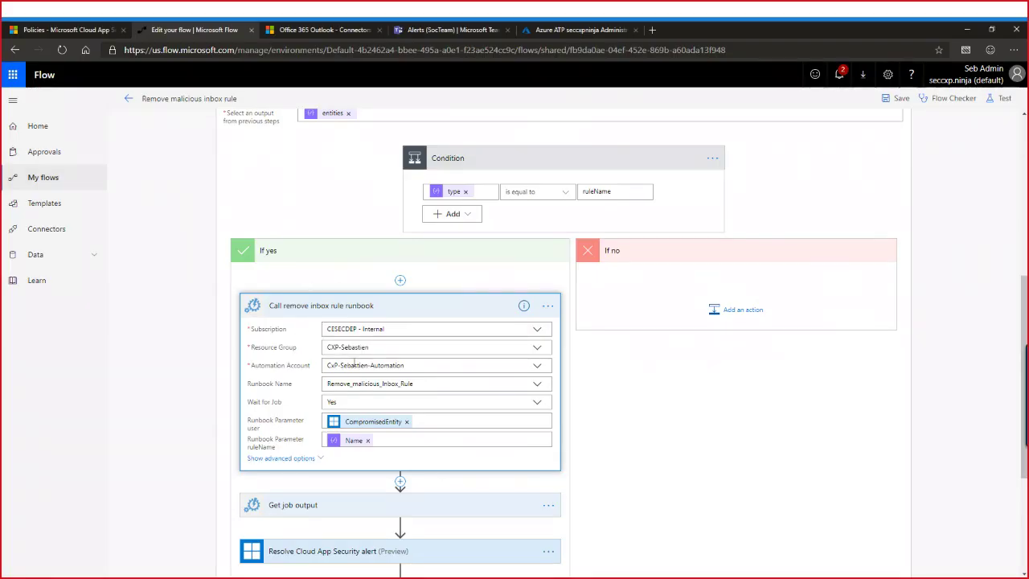
pyautogui.scroll(-1, 354, 361)
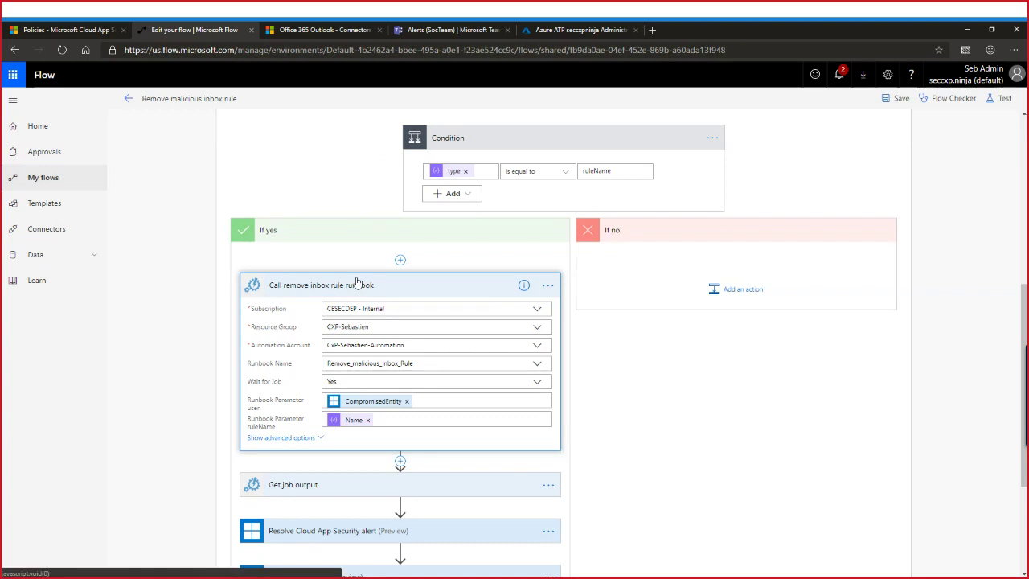
pyautogui.click(356, 284)
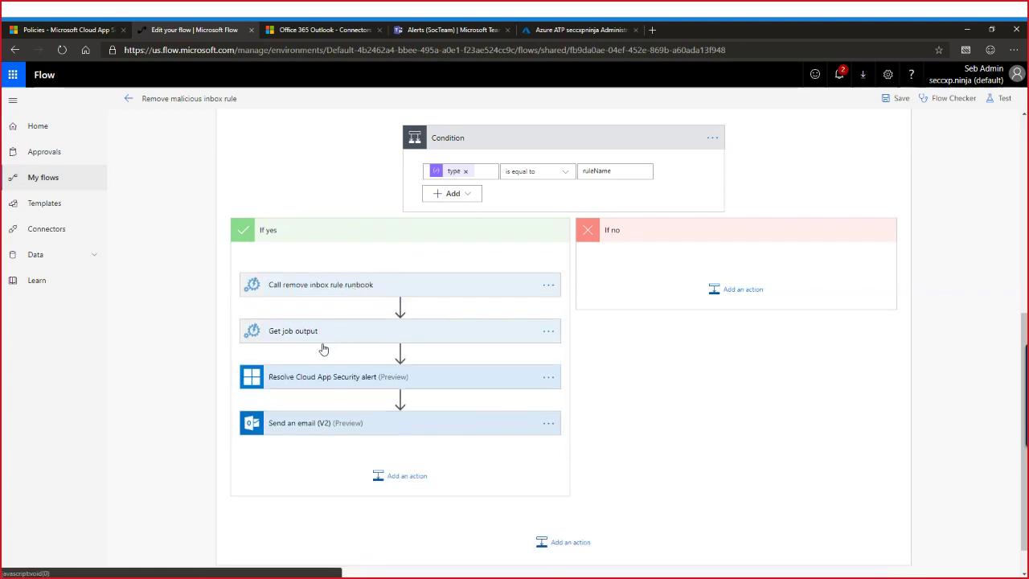
pyautogui.click(336, 339)
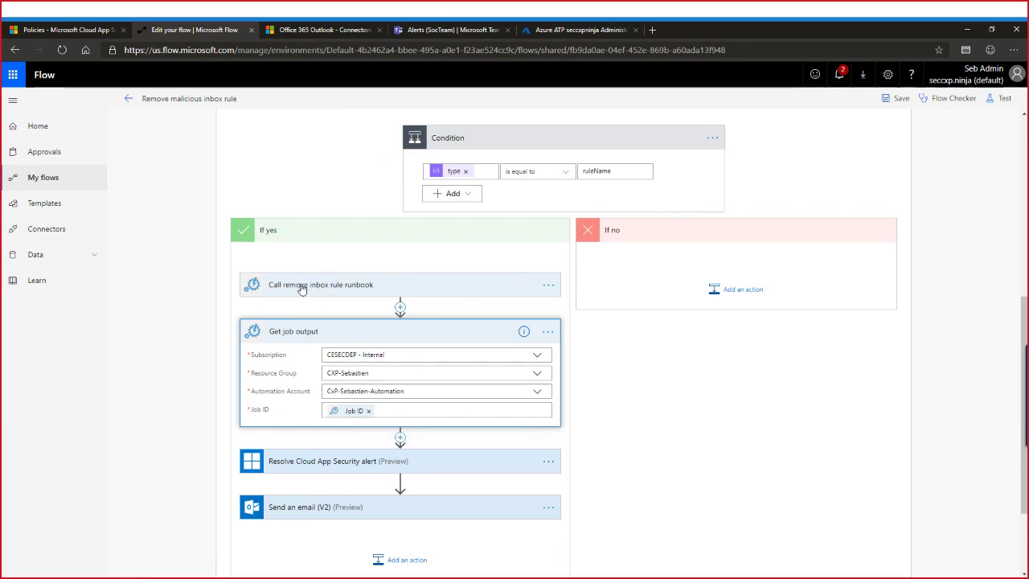
pyautogui.click(335, 332)
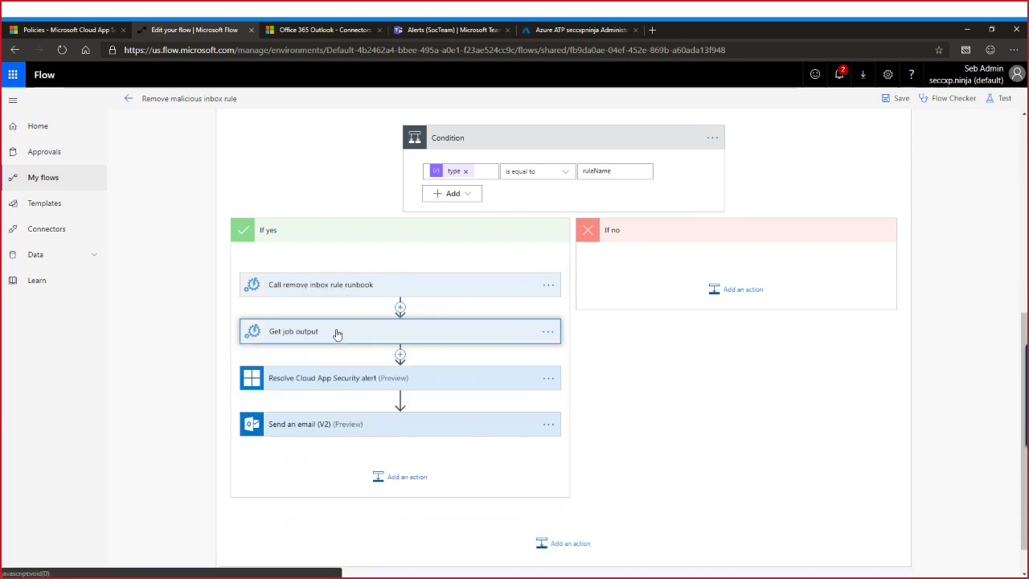
# Review the resolution comment of Resolve Cloud App Security alert, collapse that action and inspect the Send an email (V2) action
pyautogui.click(324, 377)
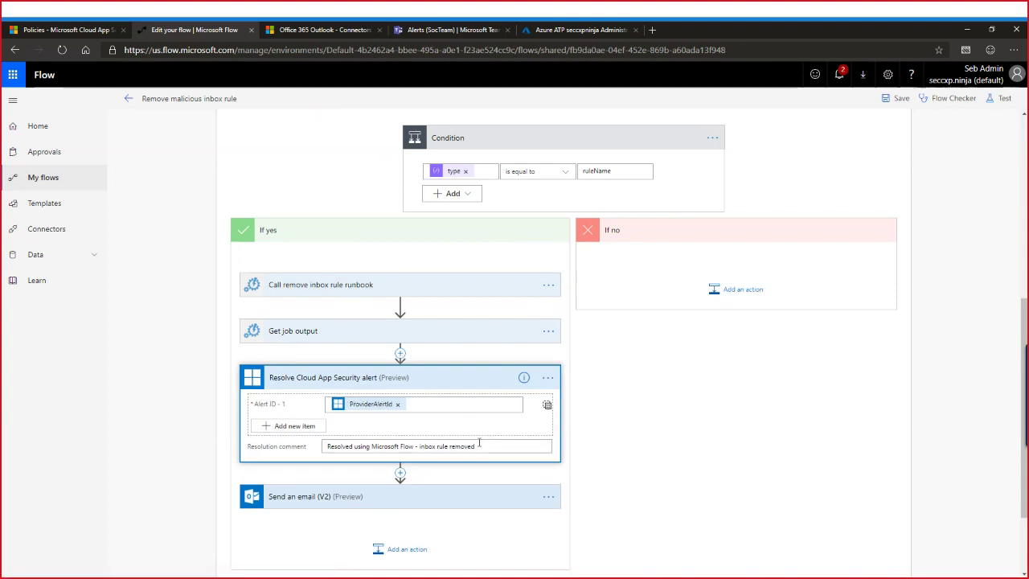
pyautogui.moveTo(489, 448); pyautogui.dragTo(415, 447)
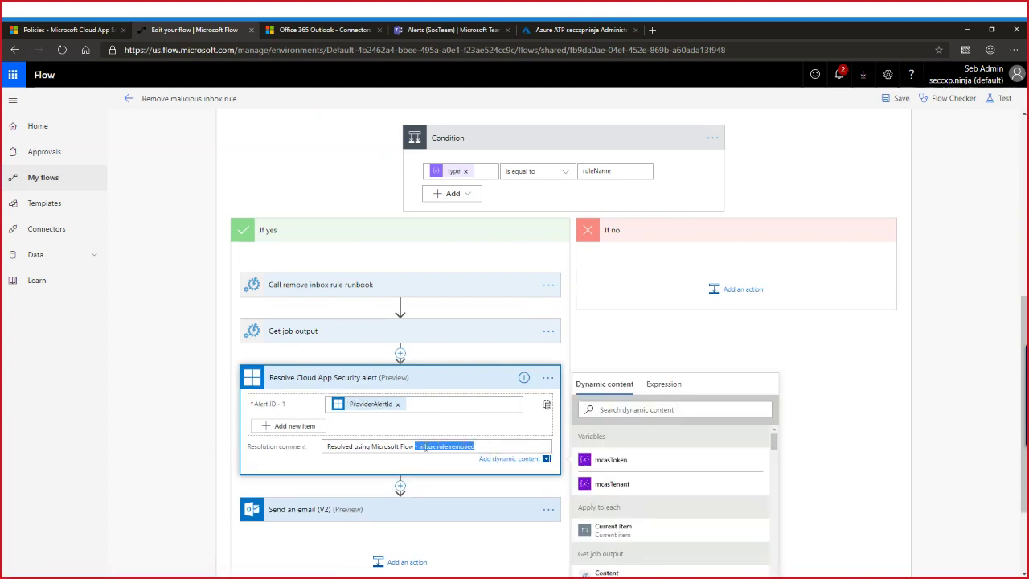
pyautogui.click(351, 377)
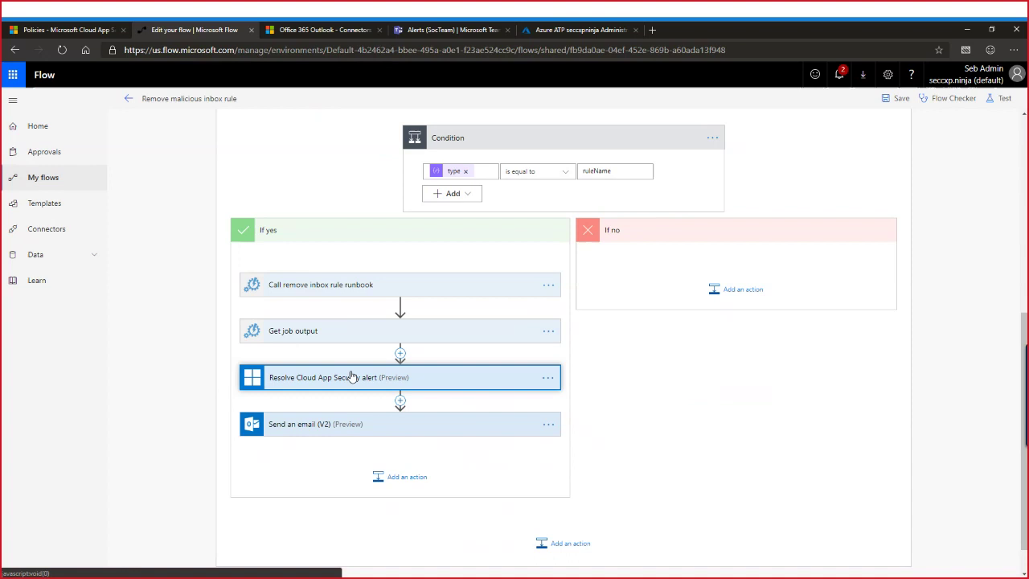
pyautogui.click(306, 428)
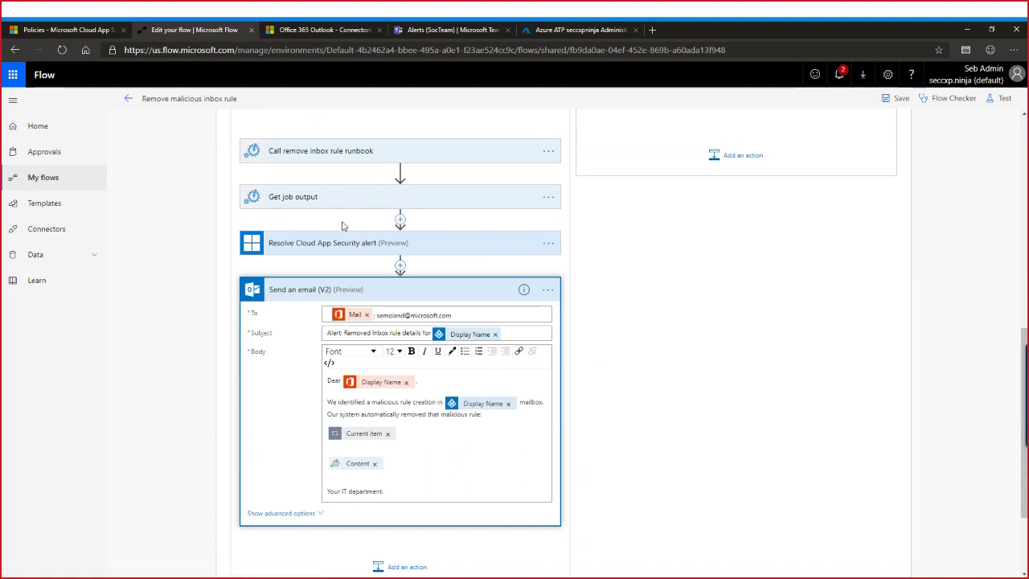
# Switch to Cloud App Security and filter all policies by the Anomaly detection policy type and the name "inbox"
pyautogui.click(65, 30)
pyautogui.moveTo(17, 205)
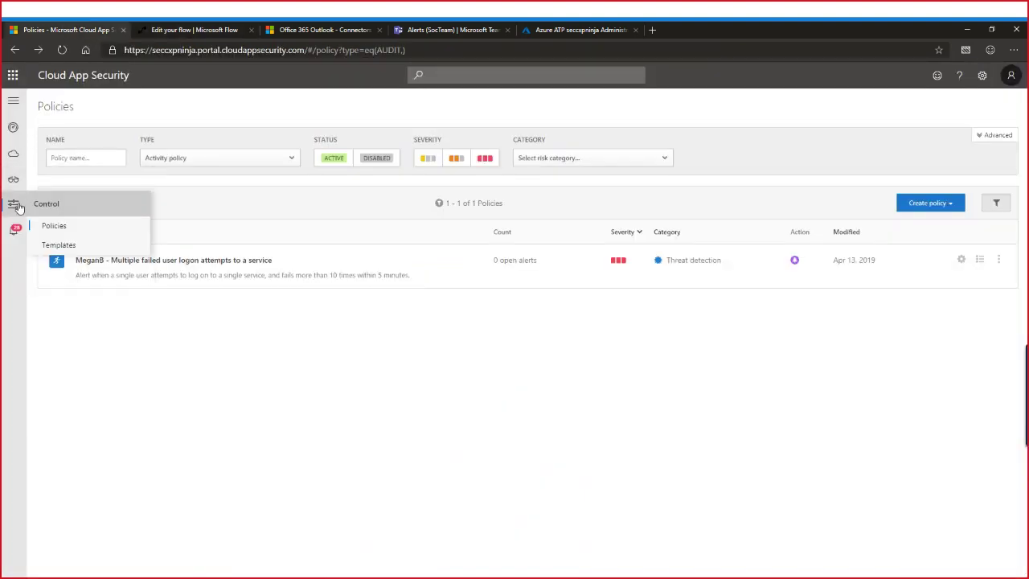
pyautogui.click(56, 226)
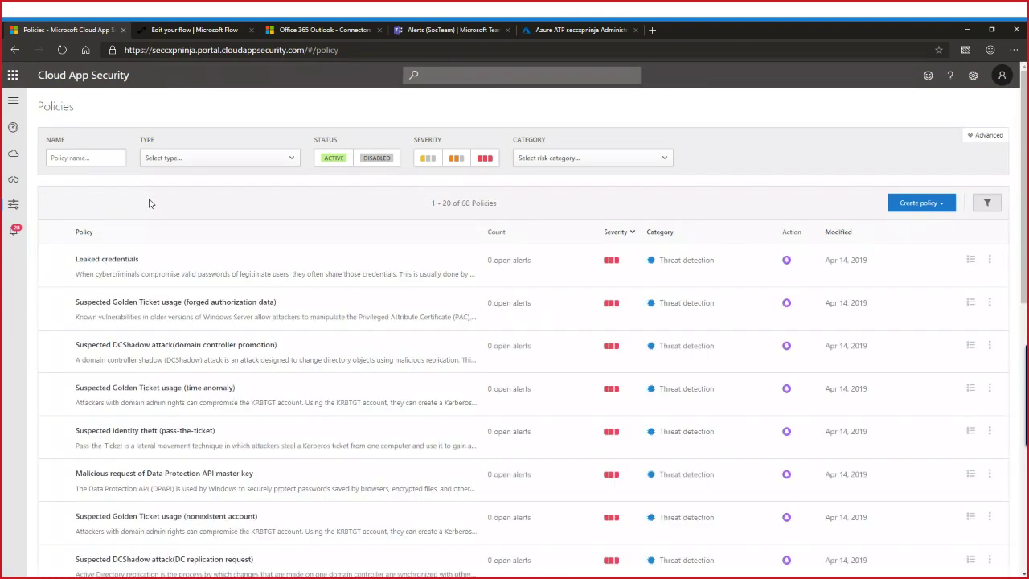
pyautogui.moveTo(9, 208)
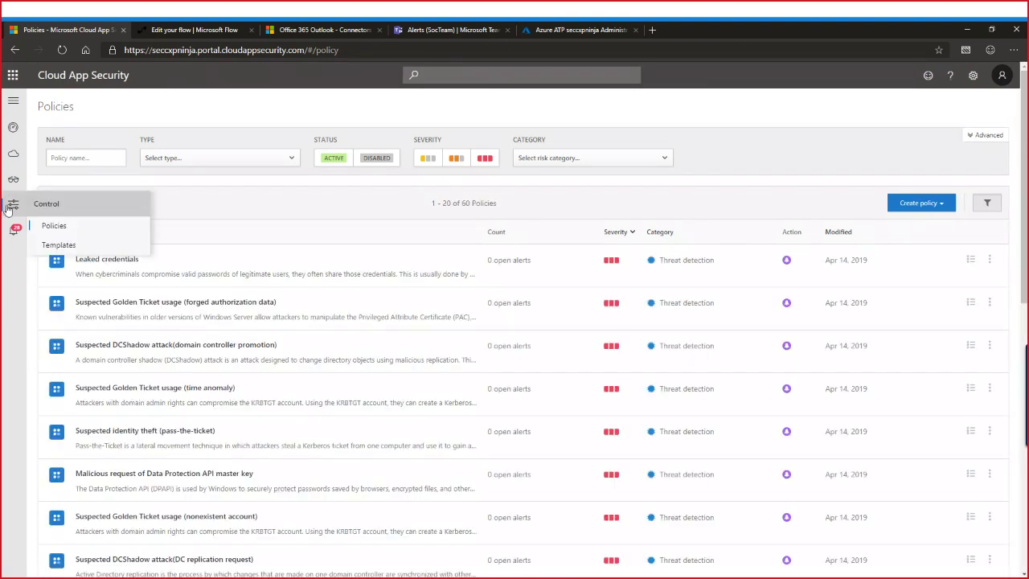
pyautogui.click(237, 161)
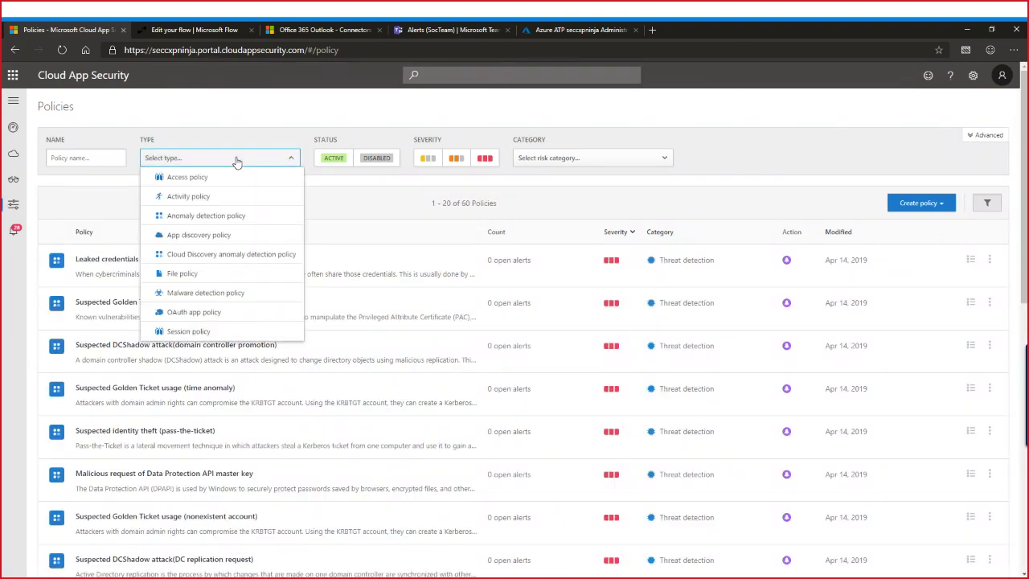
pyautogui.click(226, 220)
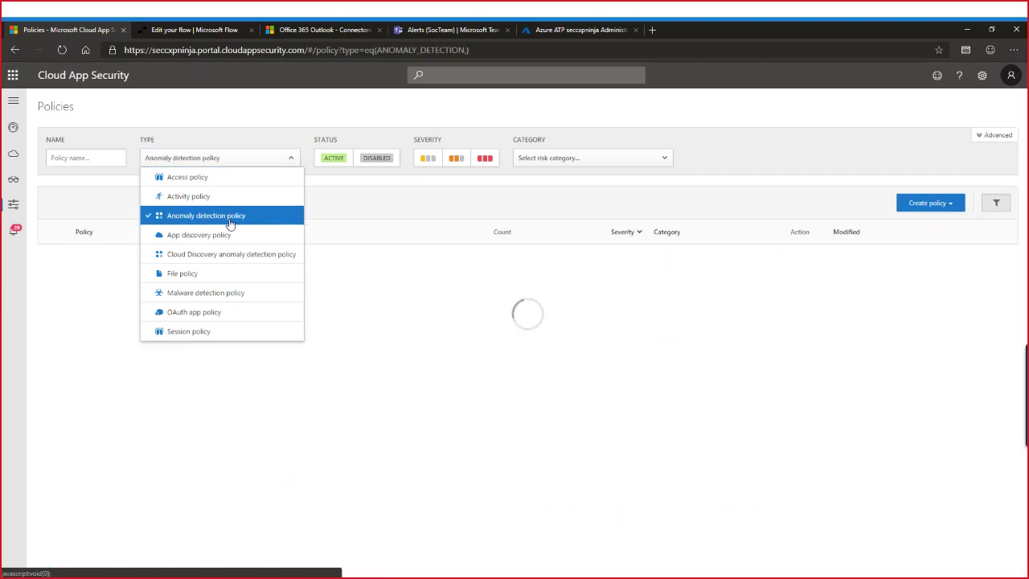
pyautogui.click(201, 118)
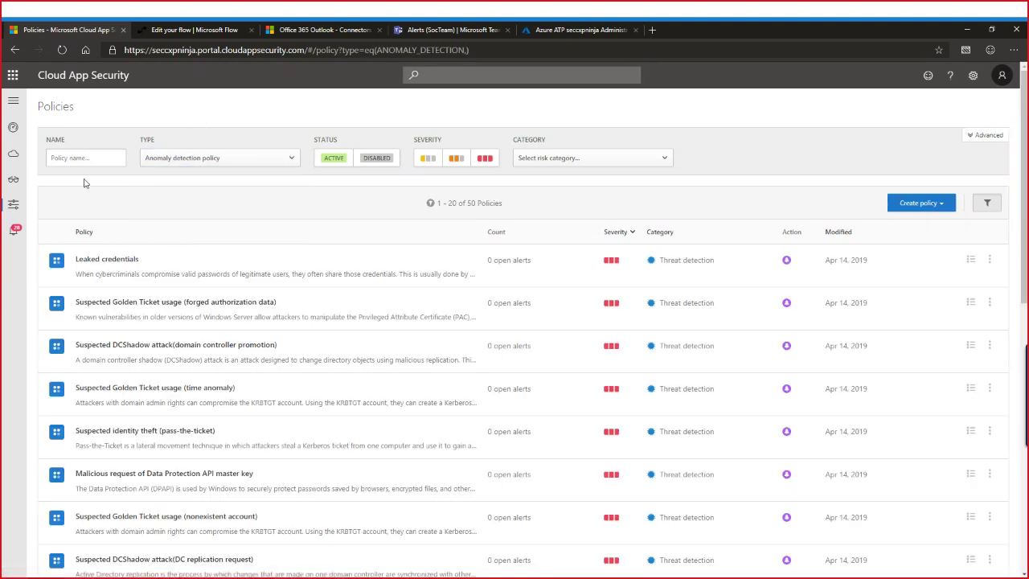
pyautogui.click(90, 158)
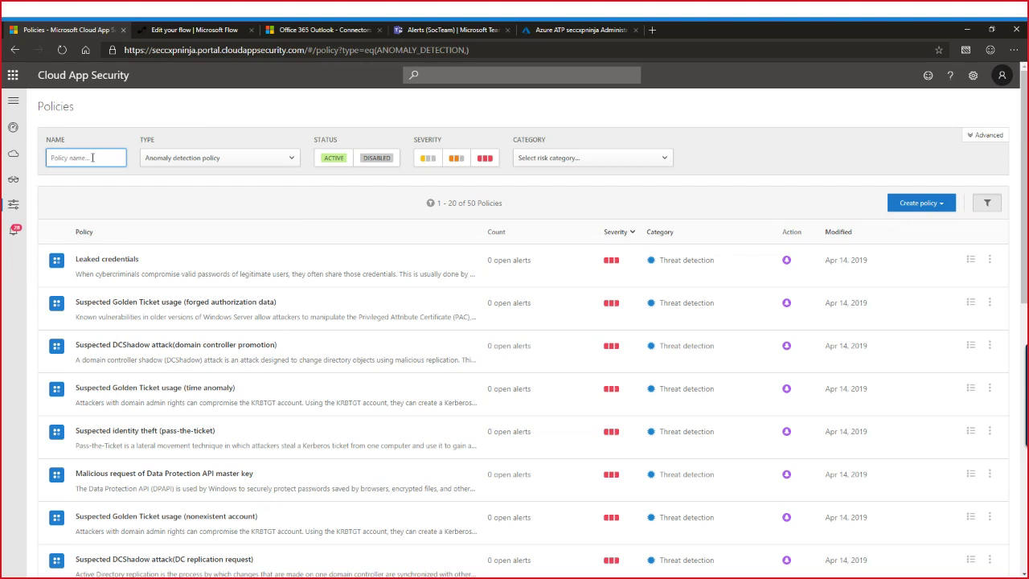
pyautogui.write('inbox')
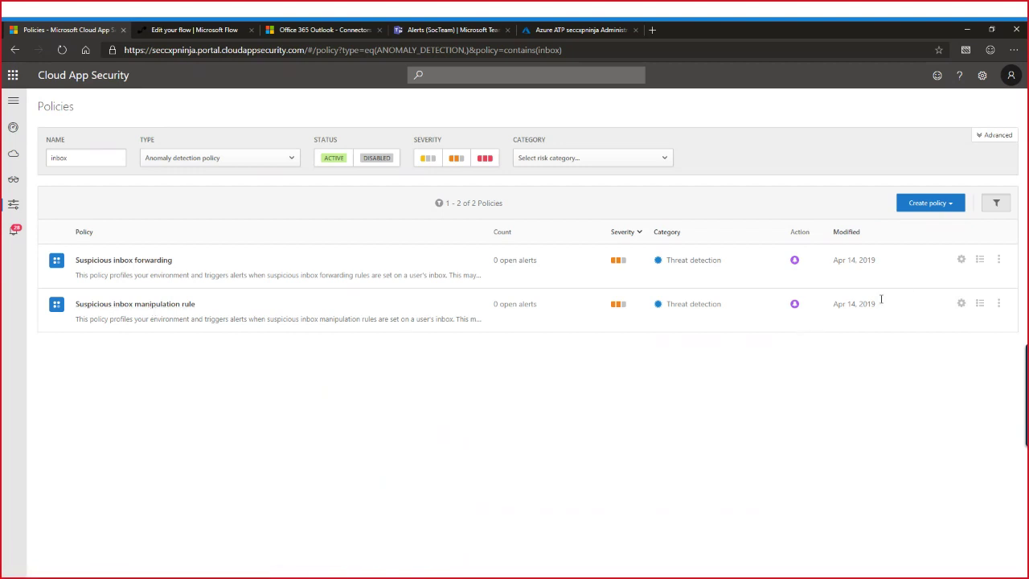
# Edit the Suspicious inbox forwarding policy to send its alerts to Flow using the Remove malicious inbox rule playbook
pyautogui.click(960, 261)
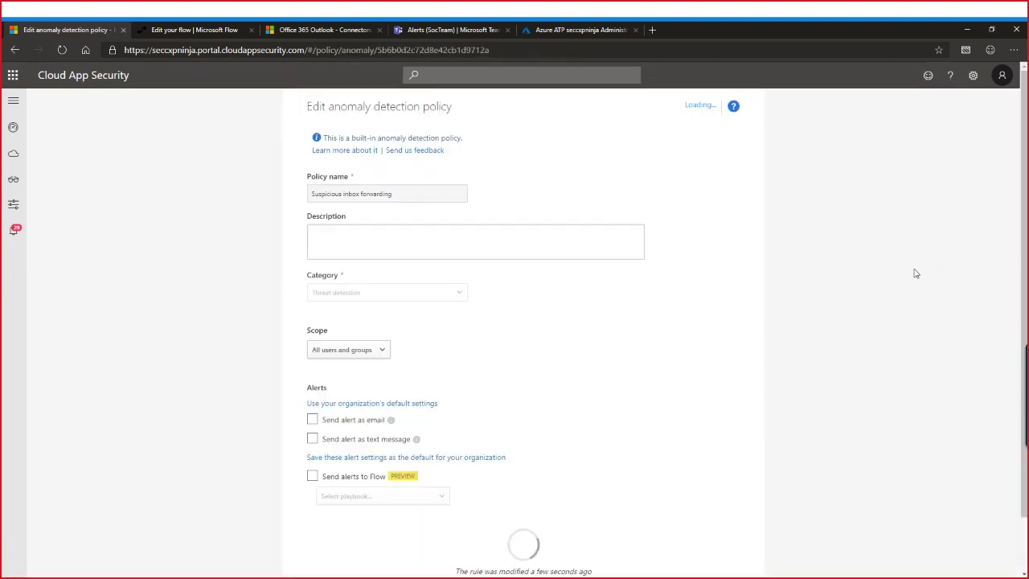
pyautogui.click(313, 477)
pyautogui.click(393, 496)
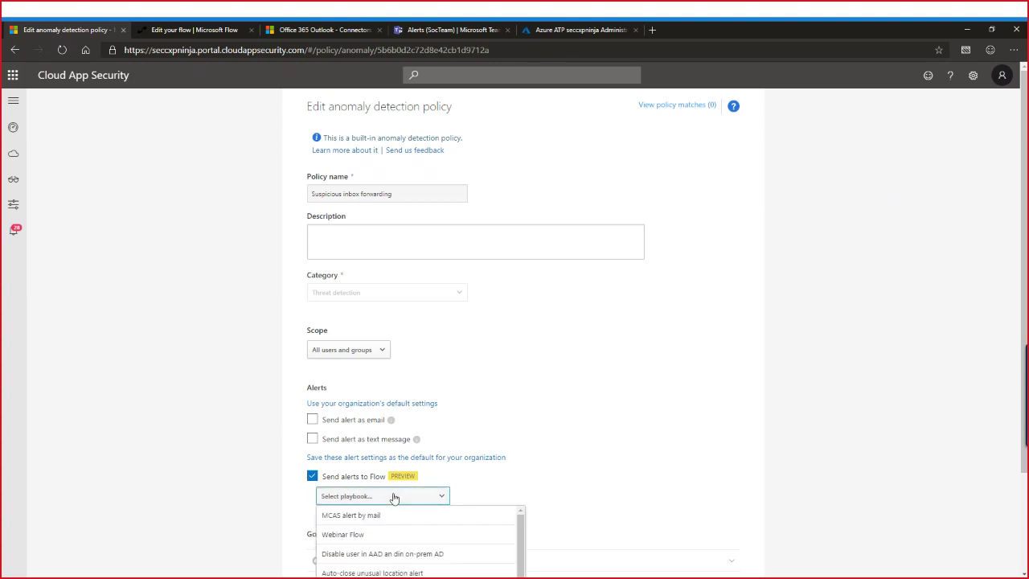
pyautogui.scroll(-1, 242, 433)
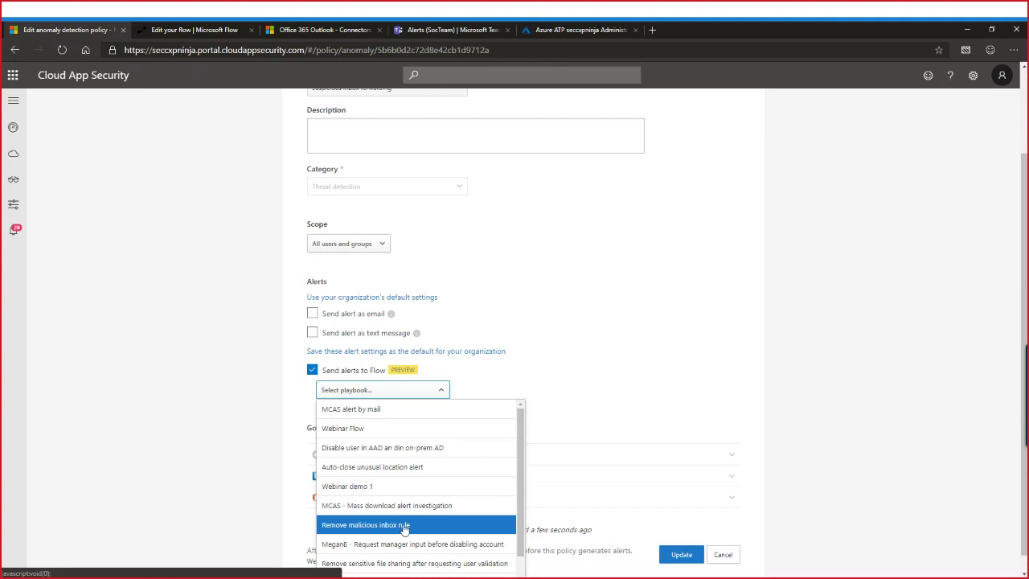
pyautogui.click(369, 529)
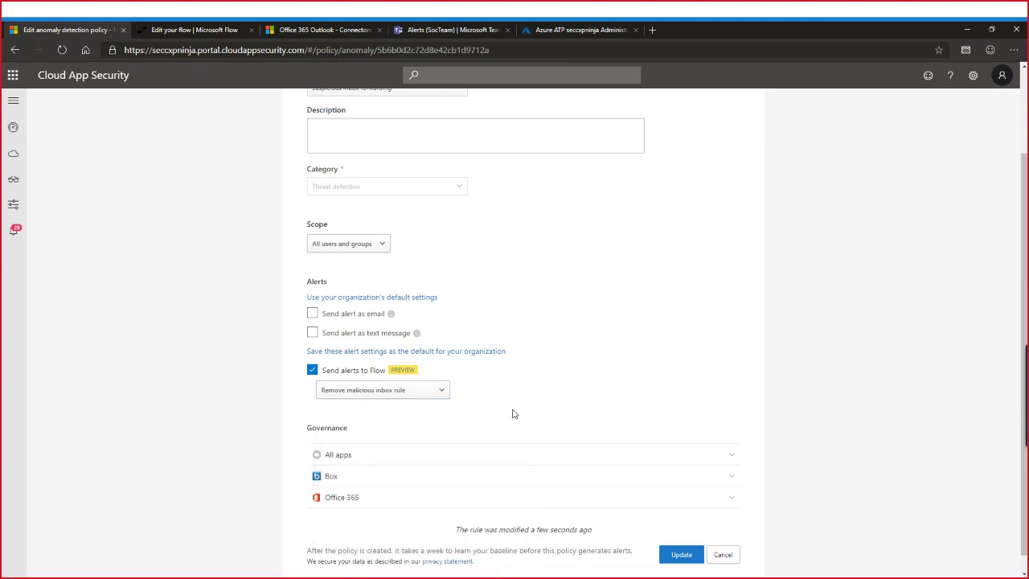
pyautogui.scroll(1, 509, 411)
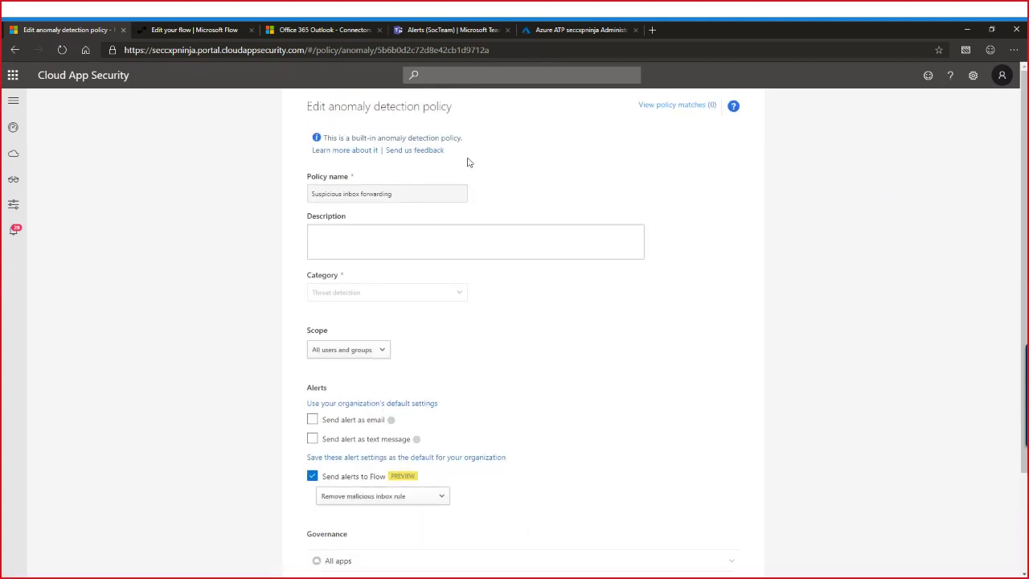
# Review the built-in policy notice and the Specific users and groups scope option, and return the scope to All users and groups
pyautogui.moveTo(344, 137); pyautogui.dragTo(479, 140)
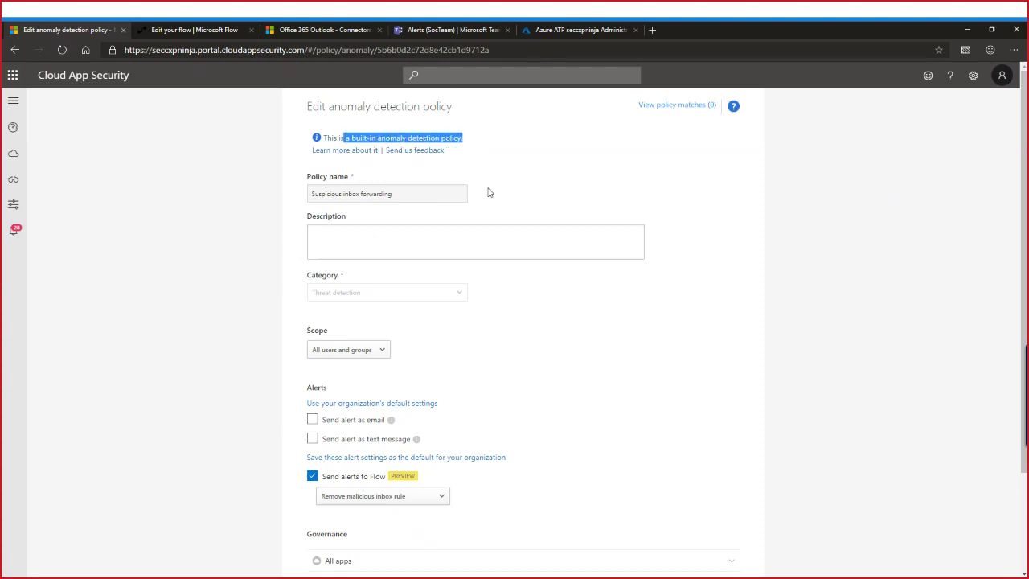
pyautogui.click(157, 243)
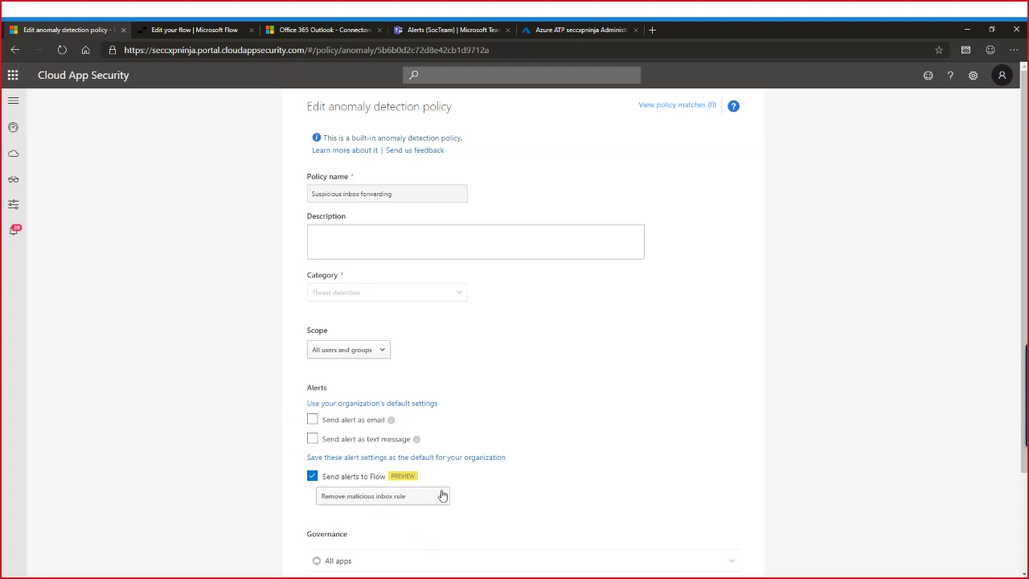
pyautogui.click(374, 352)
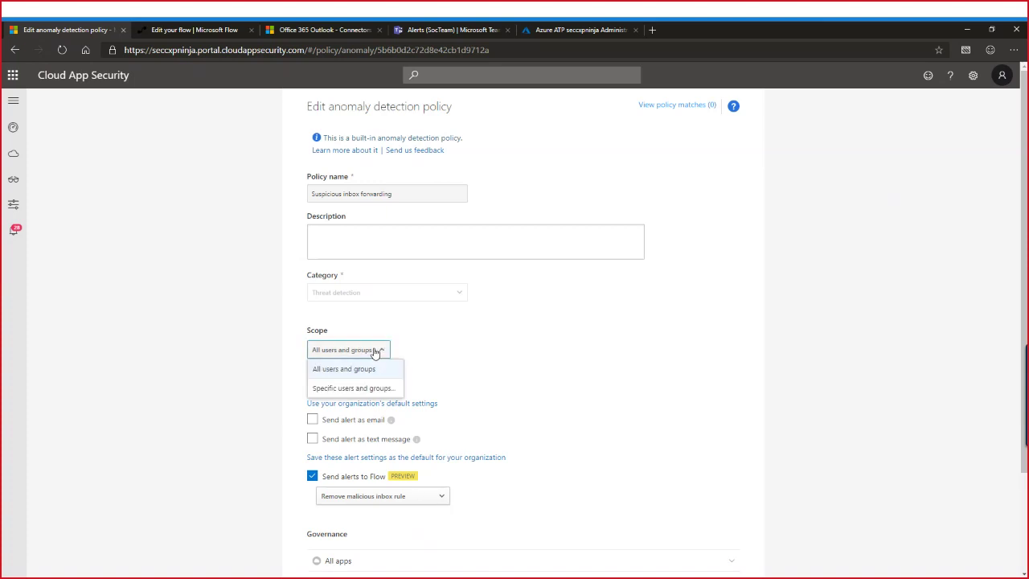
pyautogui.click(324, 388)
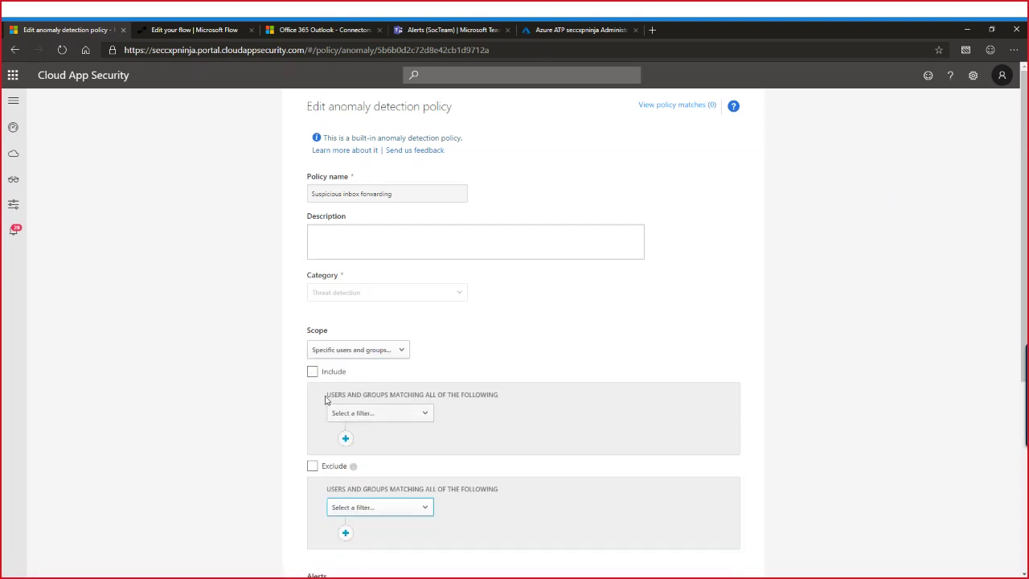
pyautogui.click(366, 354)
pyautogui.click(363, 367)
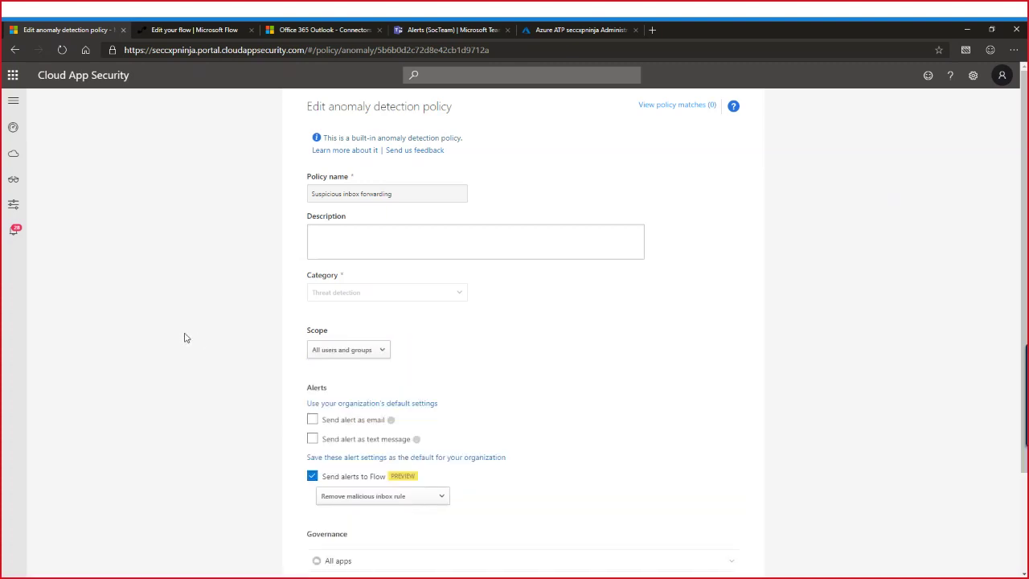
# Save the updated Suspicious inbox forwarding policy
pyautogui.scroll(-3, 184, 337)
pyautogui.click(697, 538)
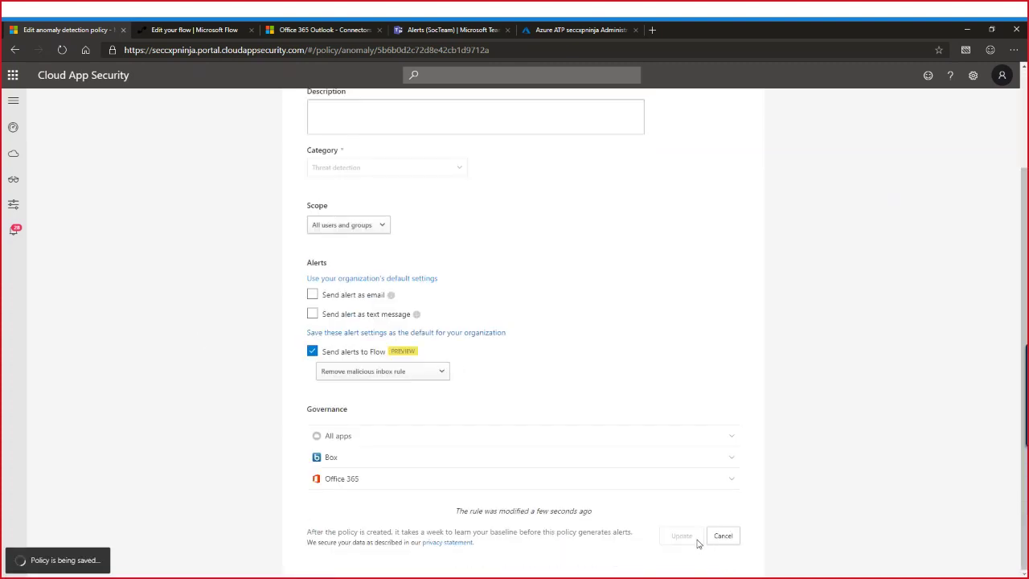
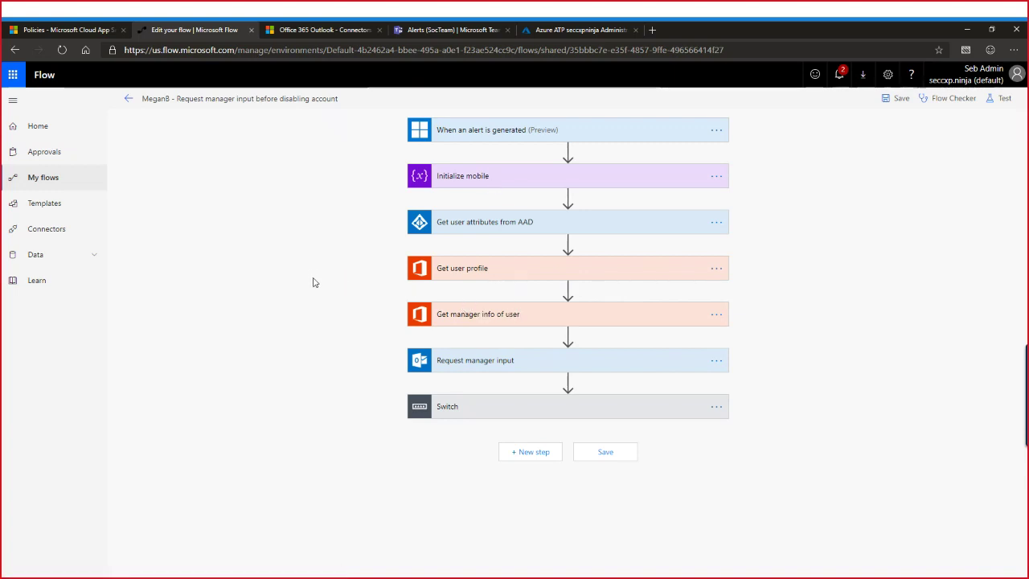
# In the Request manager input before disabling account flow, expand the Switch and review the Compose dismiss message action under Manager requested Dismiss Alert
pyautogui.click(491, 411)
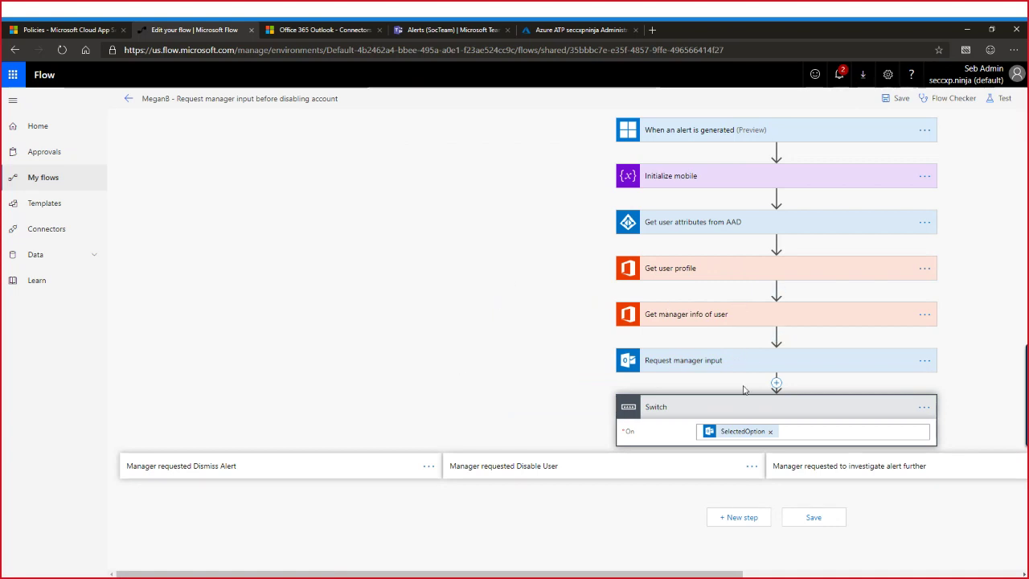
pyautogui.click(355, 468)
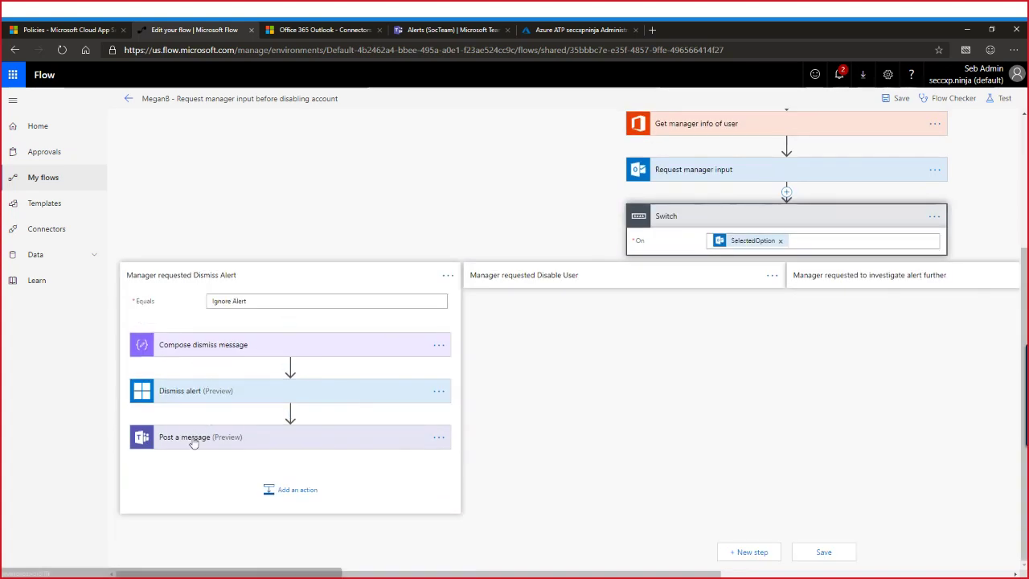
pyautogui.click(219, 351)
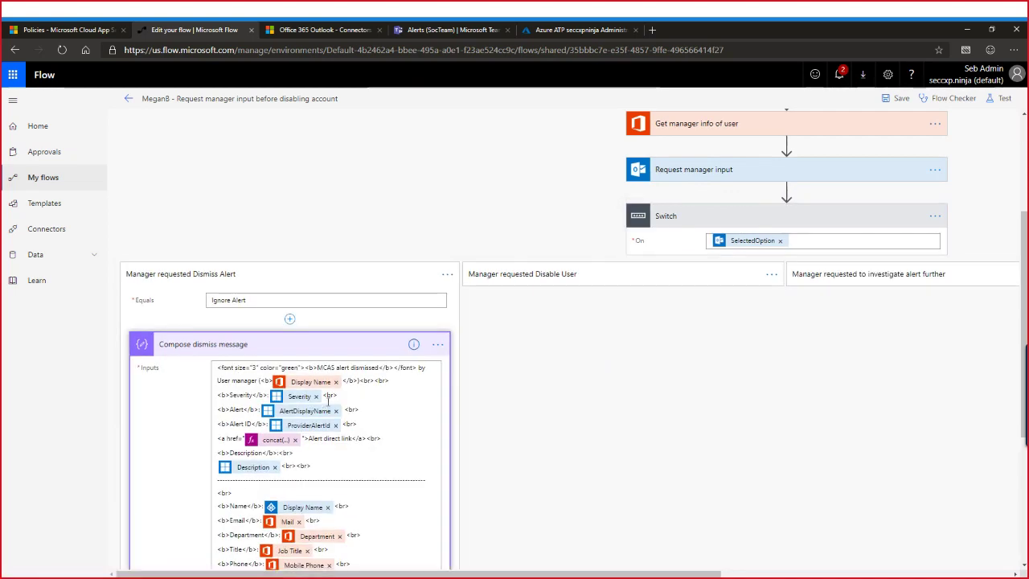
pyautogui.scroll(-3, 287, 255)
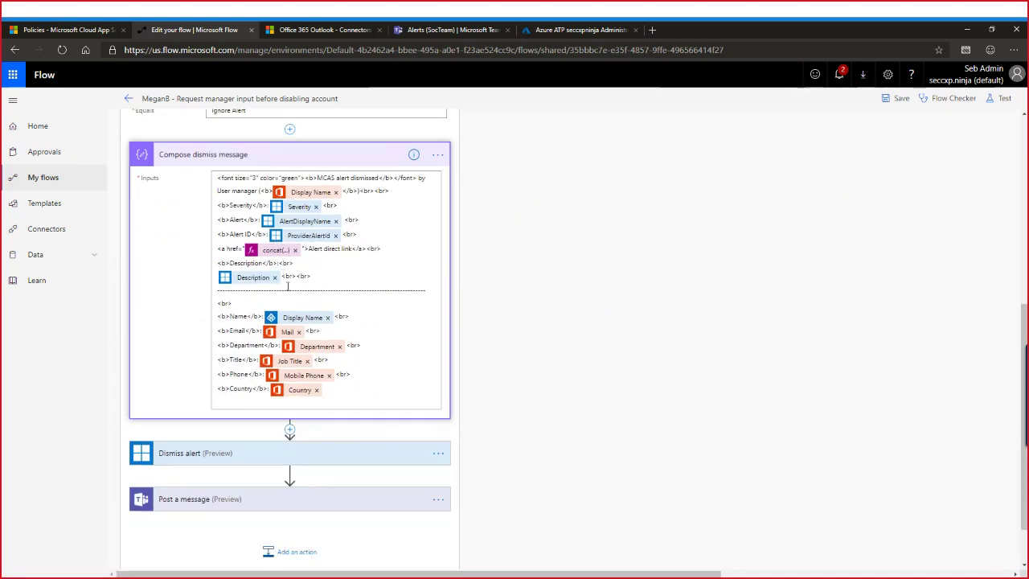
pyautogui.click(231, 155)
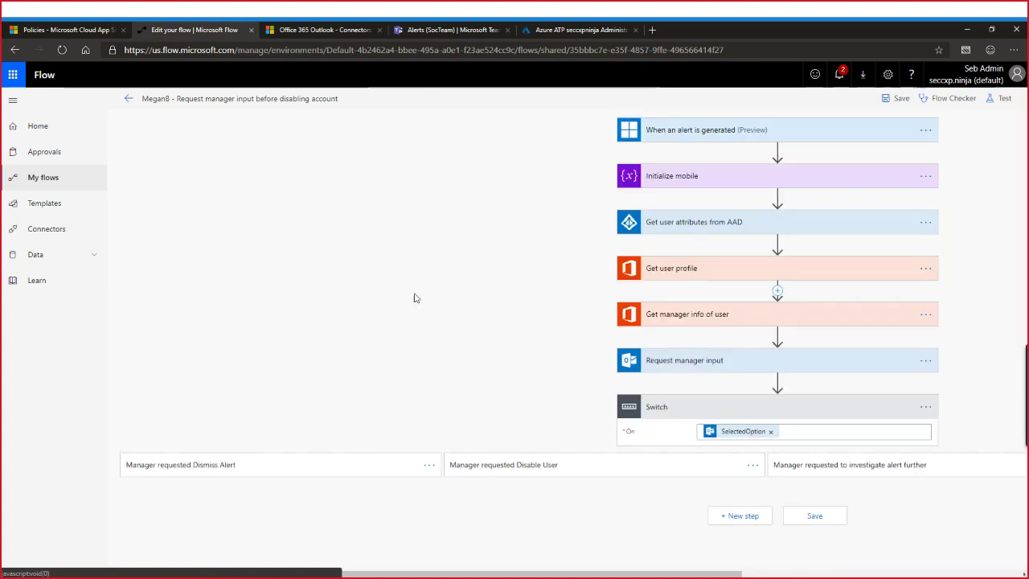
pyautogui.click(363, 280)
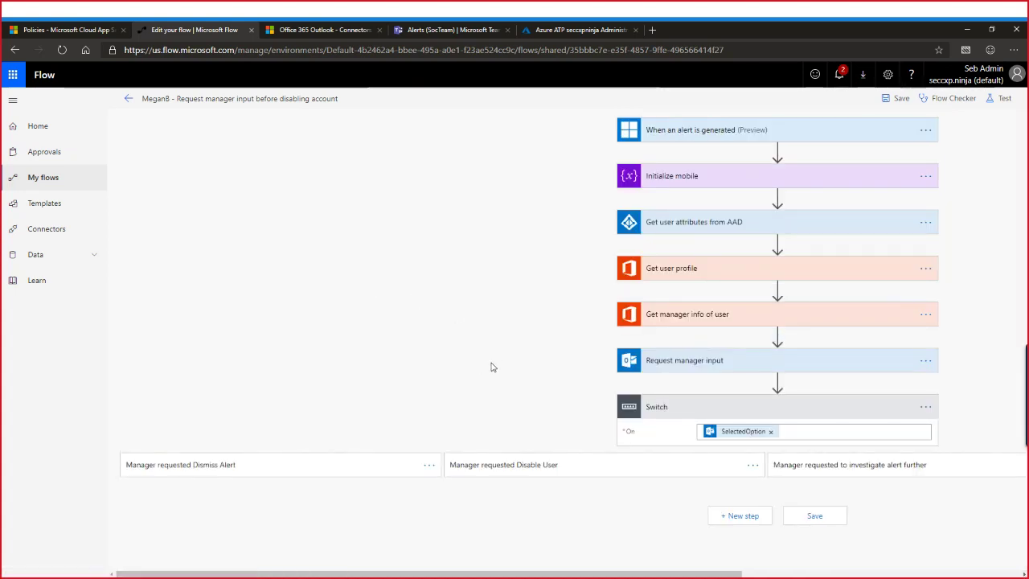
# Expand the Manager requested Disable User case and review the Account Enabled setting in the advanced options of Disable user in AAD
pyautogui.click(573, 468)
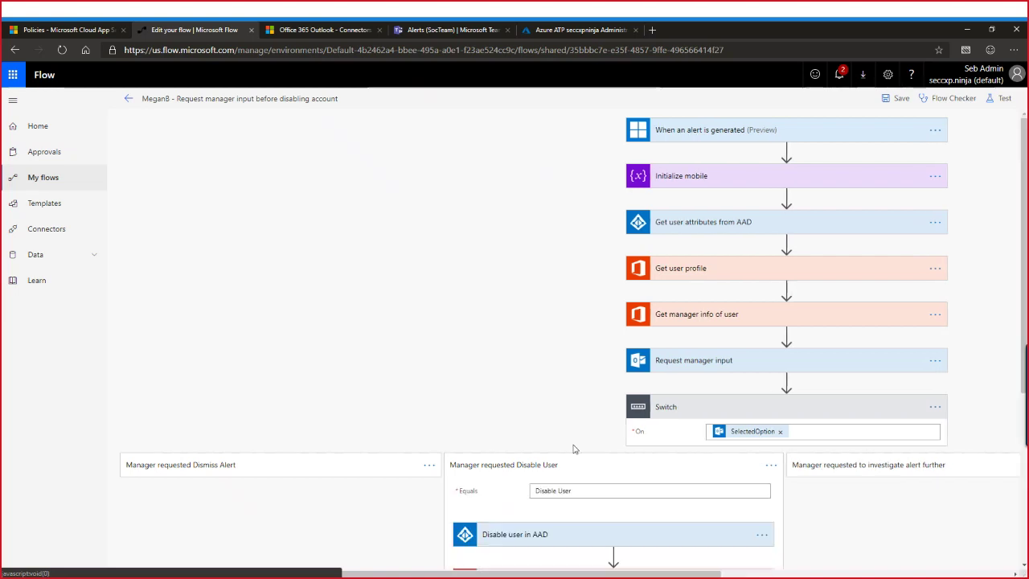
pyautogui.scroll(-3, 524, 337)
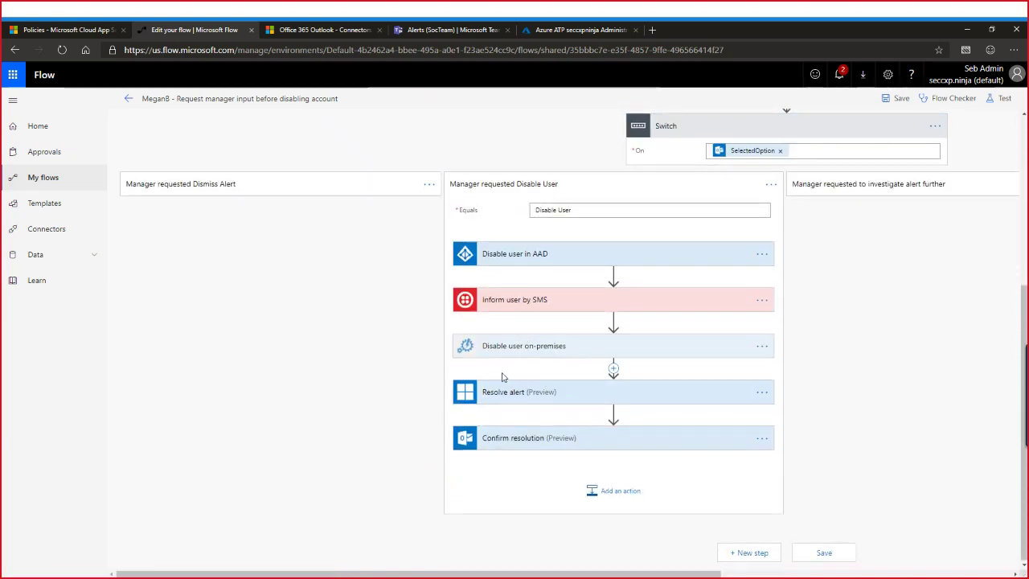
pyautogui.click(538, 259)
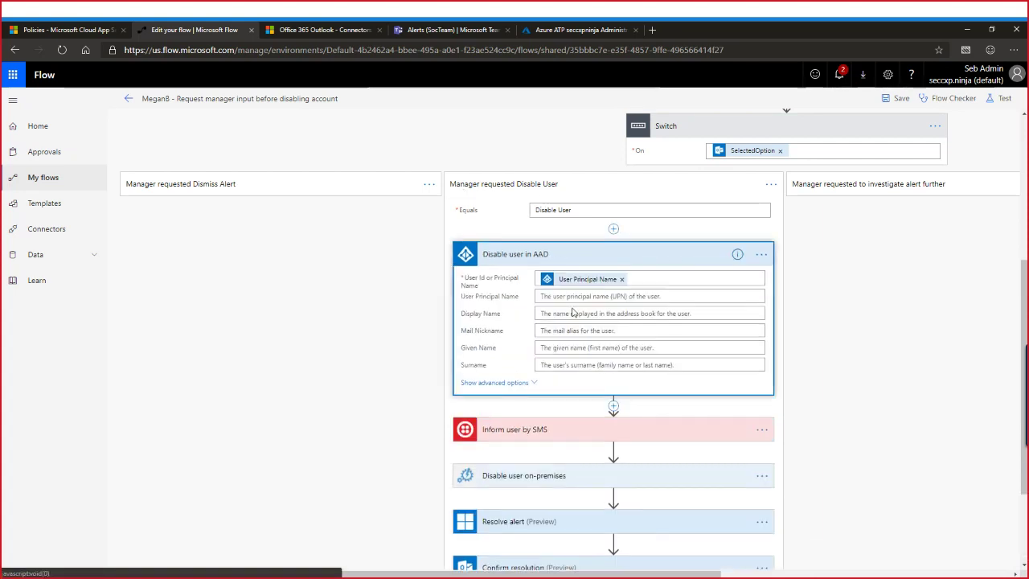
pyautogui.click(487, 384)
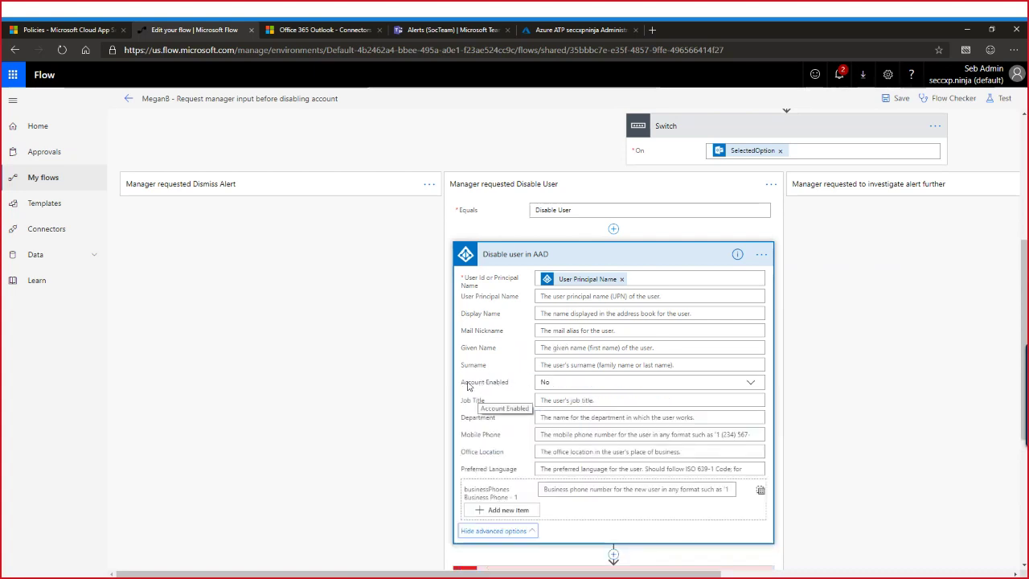
pyautogui.moveTo(468, 386); pyautogui.dragTo(510, 386)
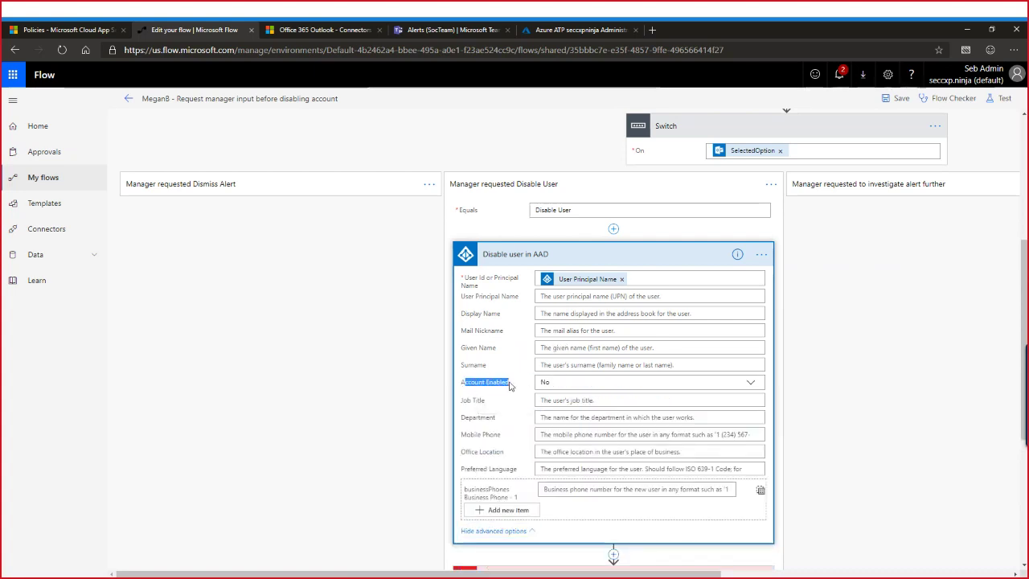
pyautogui.click(546, 256)
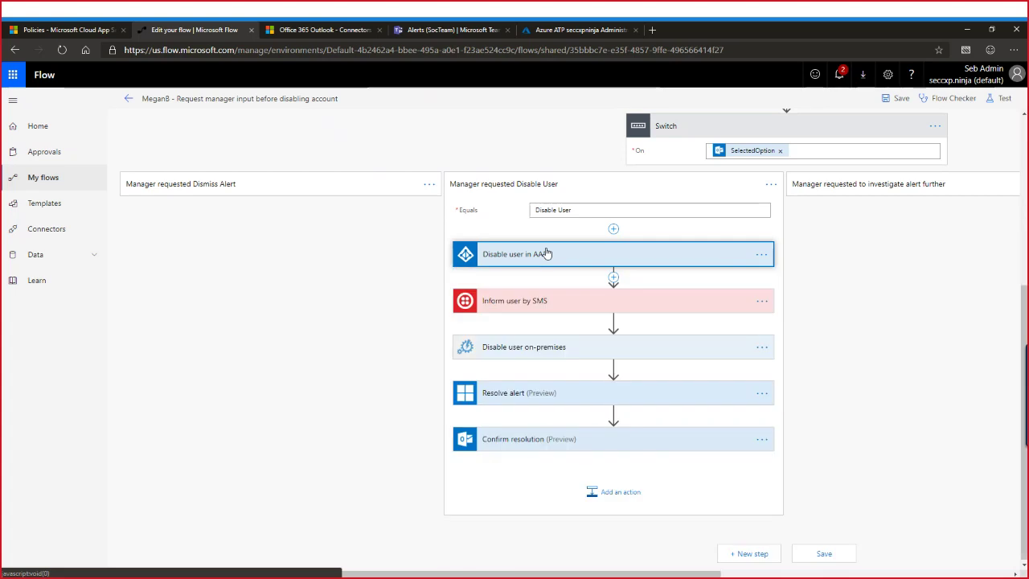
# Review the message text and the manager's contact number in the Inform user by SMS action, and collapse the action
pyautogui.click(535, 303)
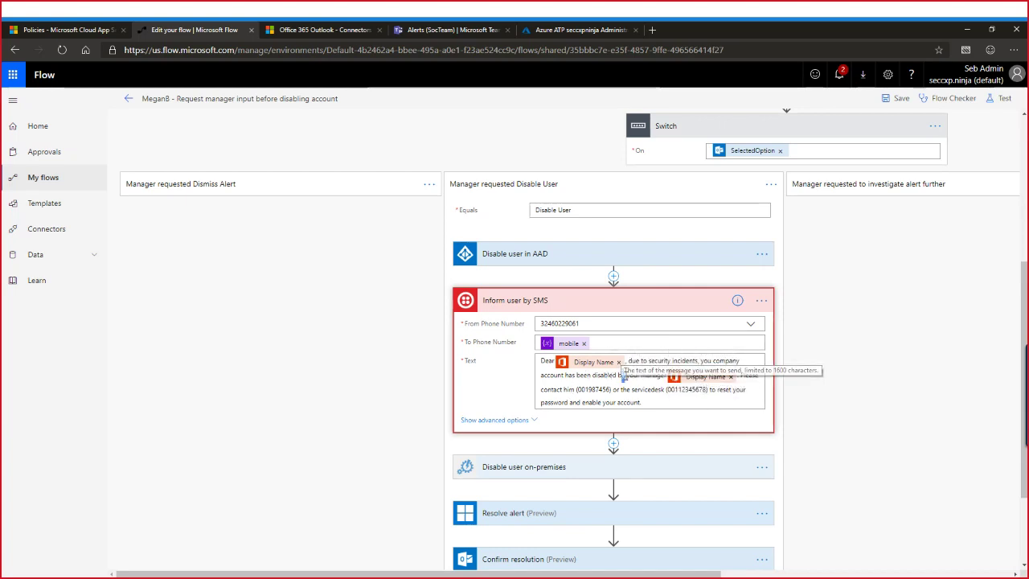
pyautogui.click(623, 377)
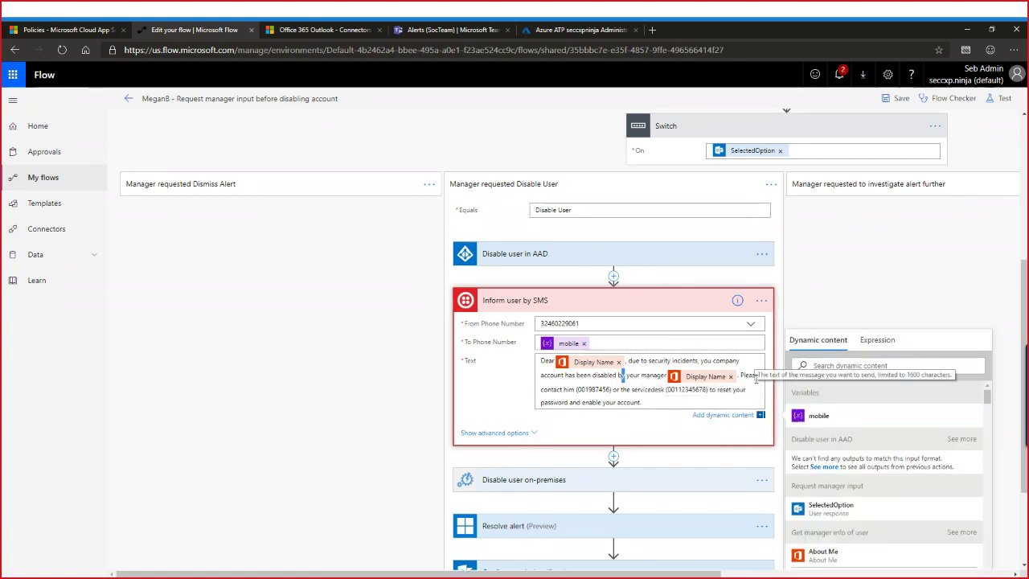
pyautogui.click(577, 389)
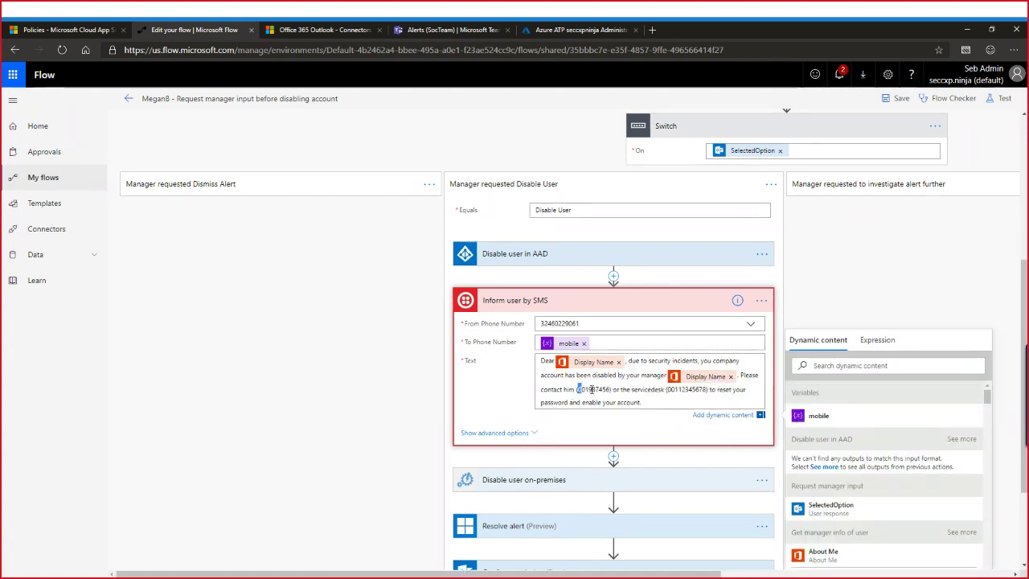
pyautogui.moveTo(593, 389); pyautogui.dragTo(610, 390)
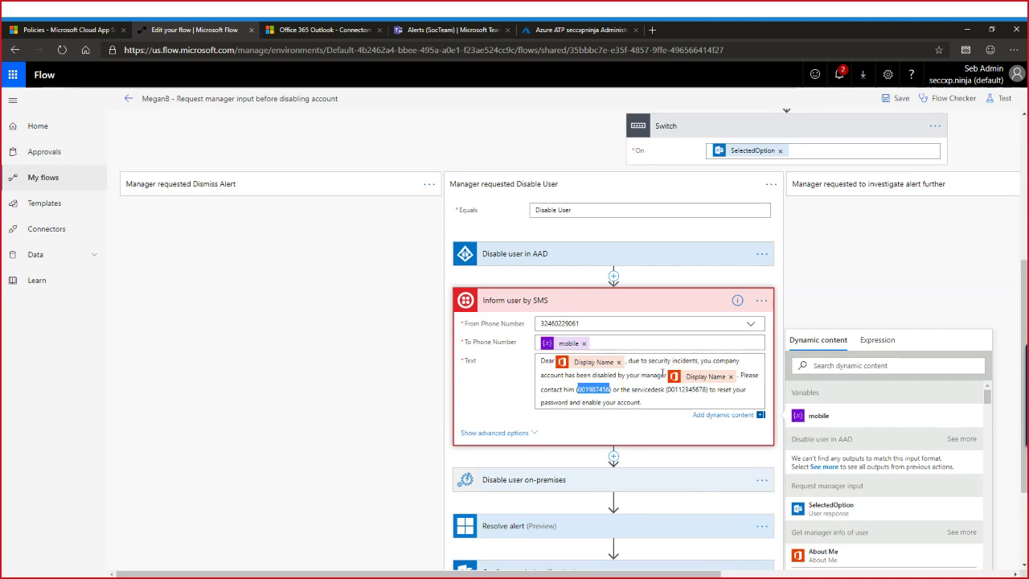
pyautogui.click(581, 300)
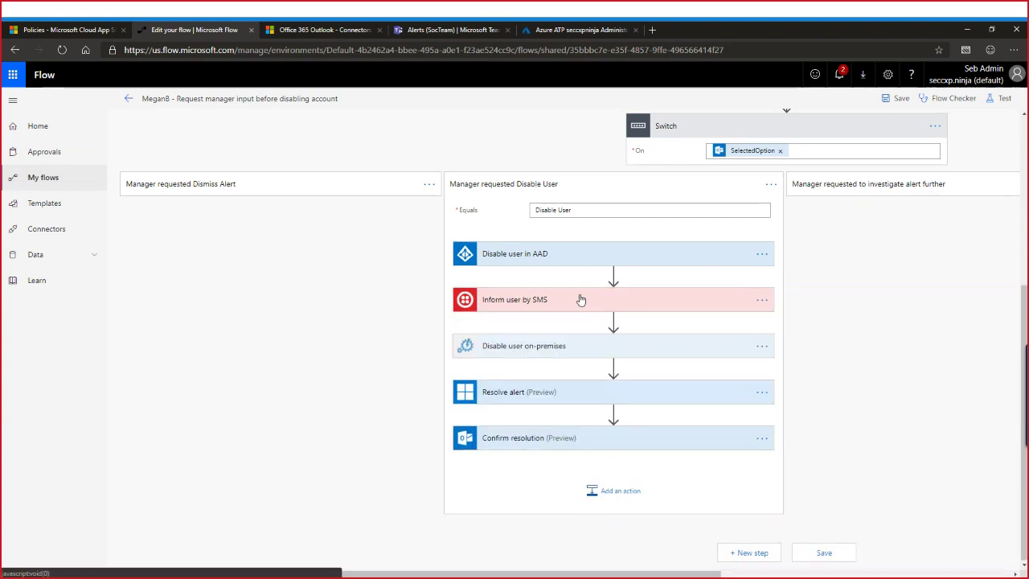
# Check the Runbook Name in Disable user on-premises, switch to the Azure portal and open the Disable_AD_Accounts_after_MCAS_Alert runbook in the editor
pyautogui.click(539, 351)
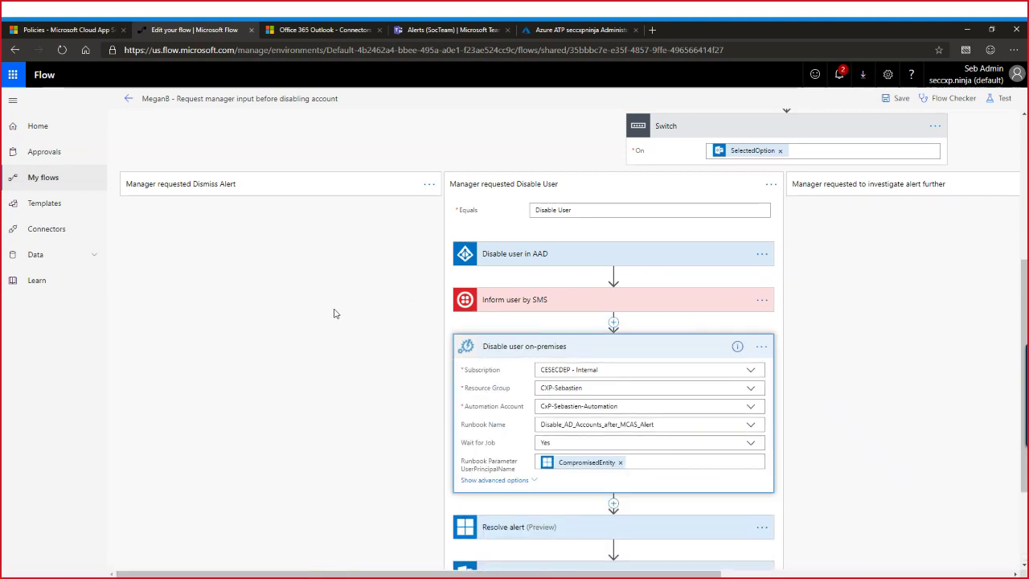
pyautogui.tripleClick(480, 430)
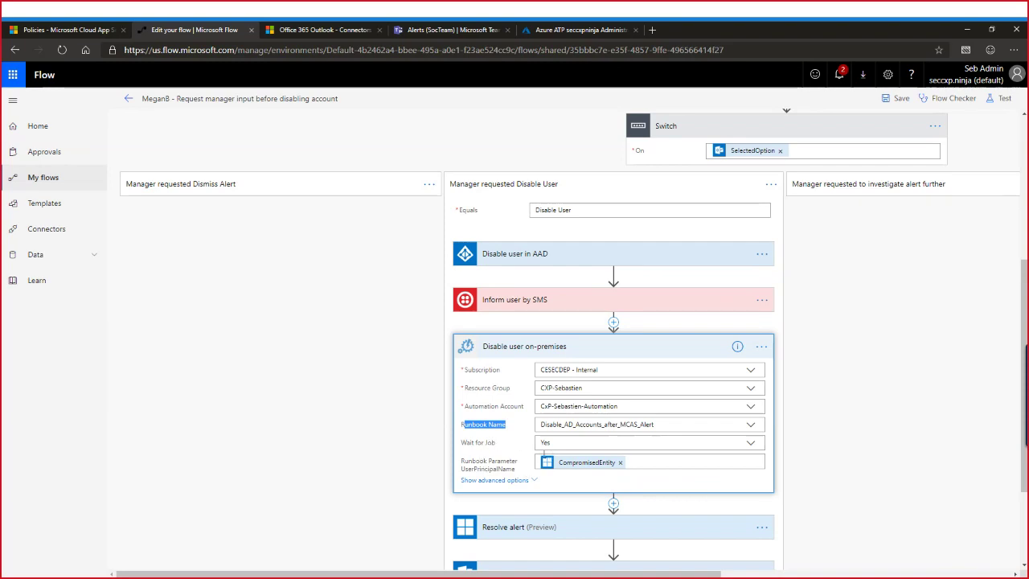
pyautogui.hotkey('alt', 'Tab')
pyautogui.hotkey('alt', 'Tab')
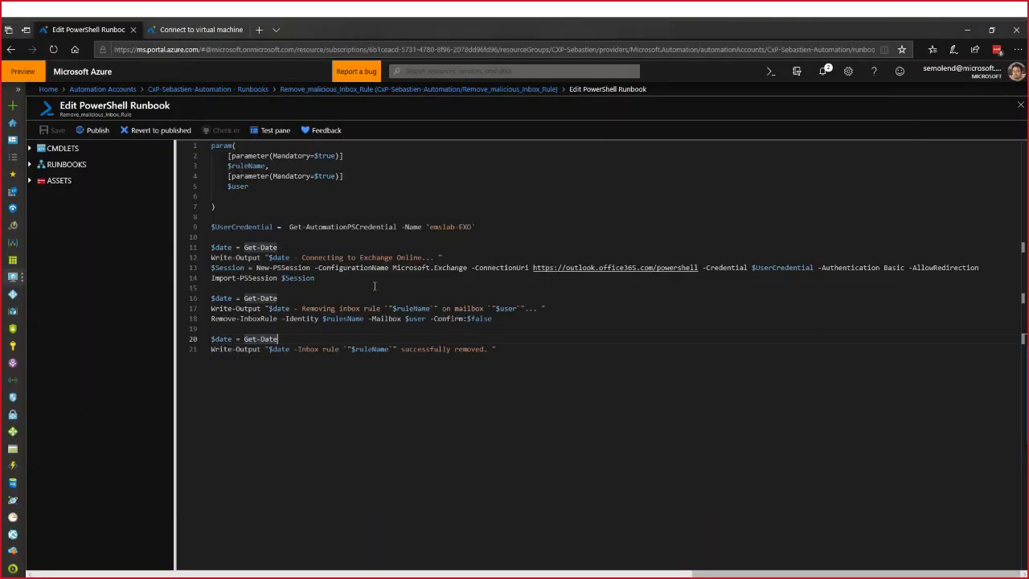
pyautogui.click(238, 89)
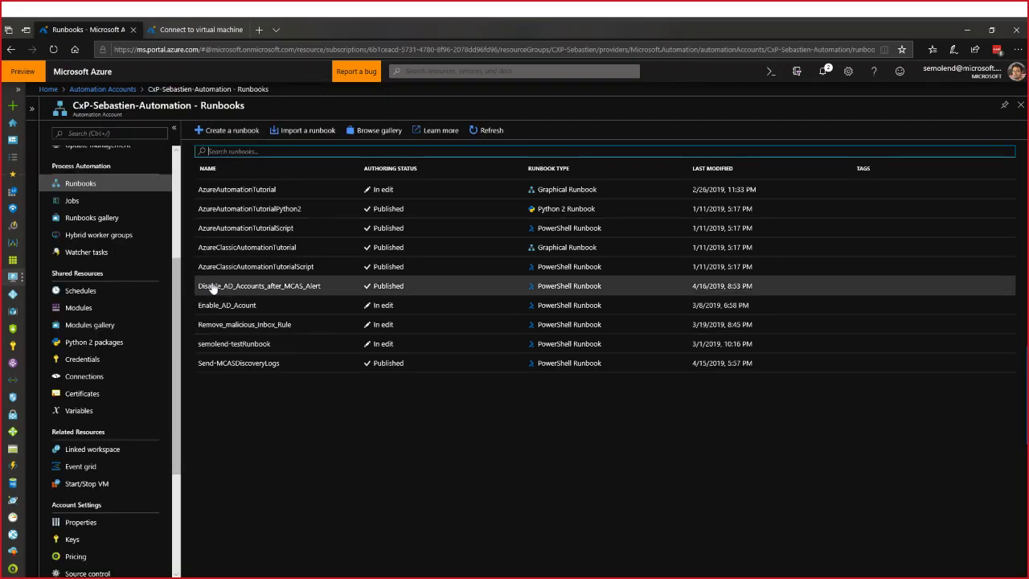
pyautogui.click(310, 286)
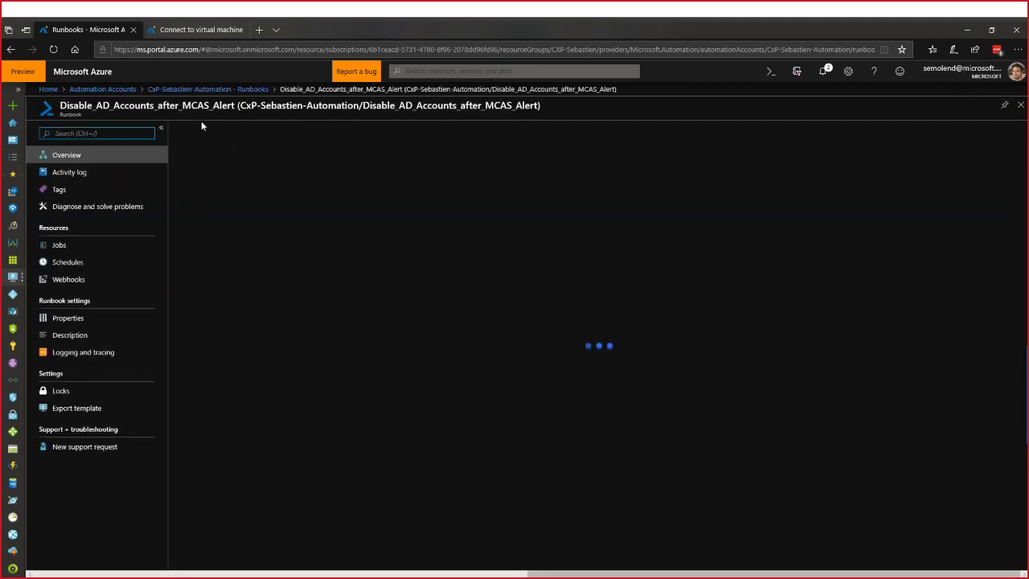
pyautogui.click(266, 130)
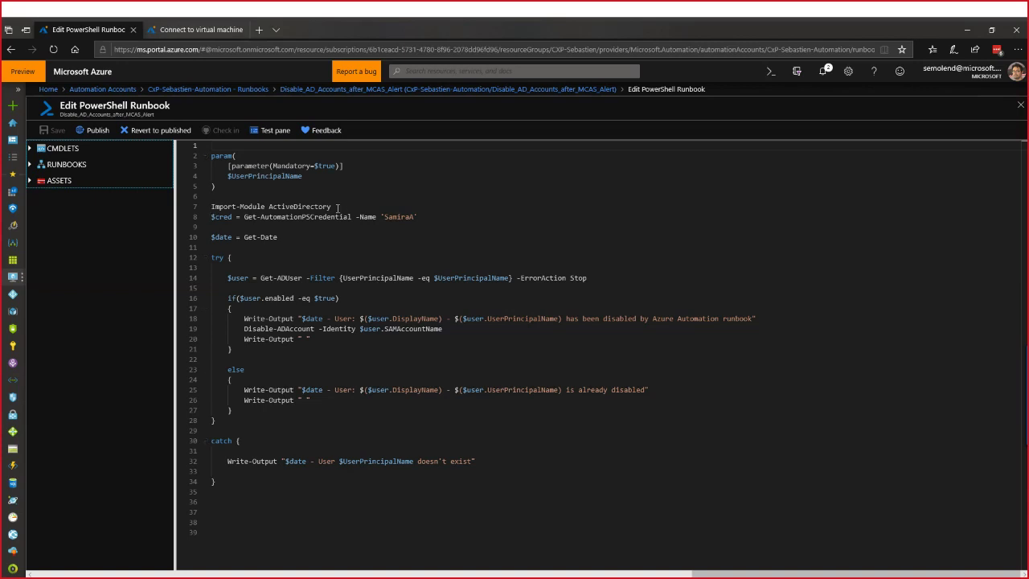
# Examine the script's ActiveDirectory module import, Get-AutomationPSCredential and Get-Date lines, ending at the try block
pyautogui.moveTo(345, 207); pyautogui.dragTo(228, 208)
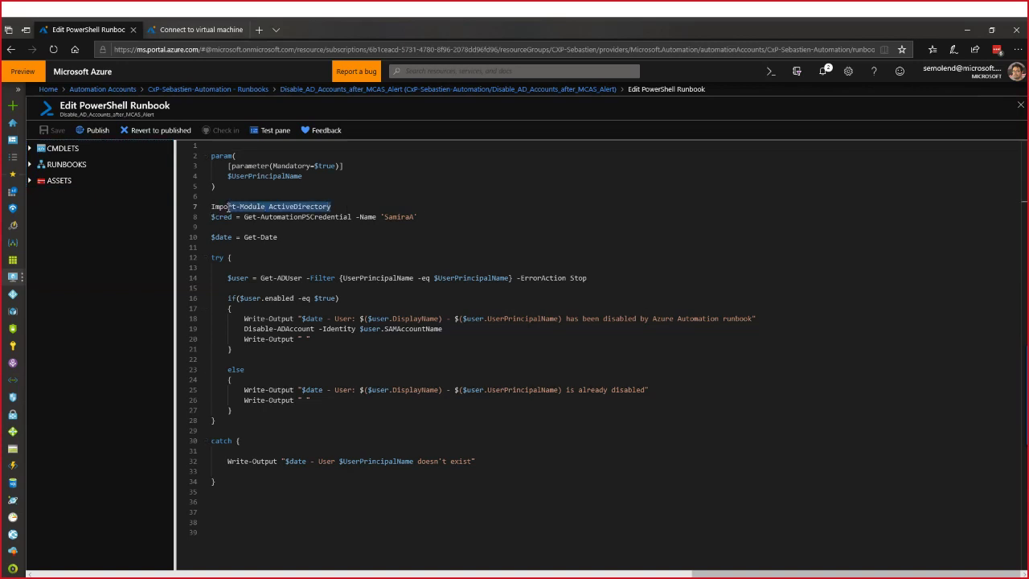
pyautogui.click(297, 208)
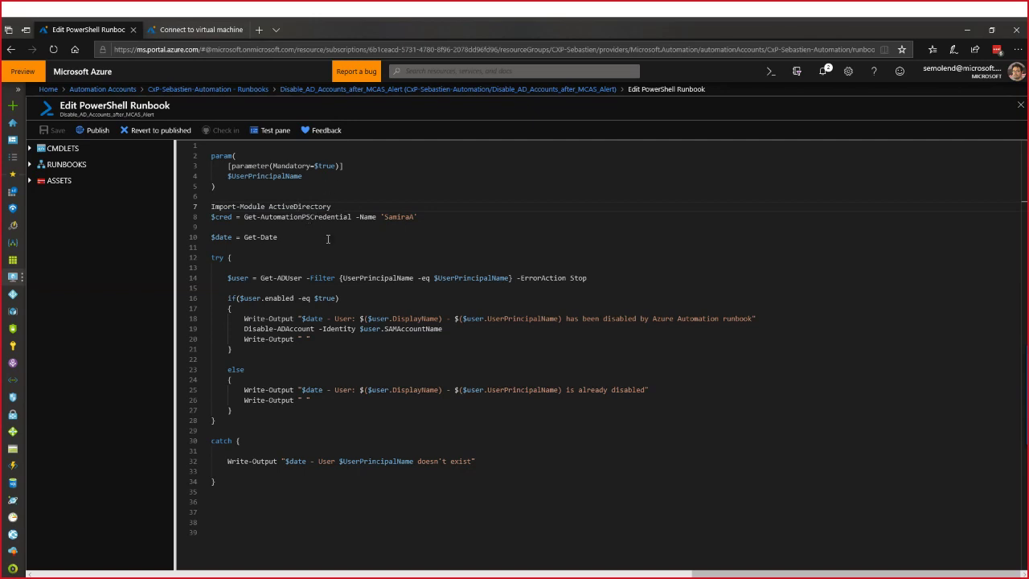
pyautogui.moveTo(426, 219); pyautogui.dragTo(248, 217)
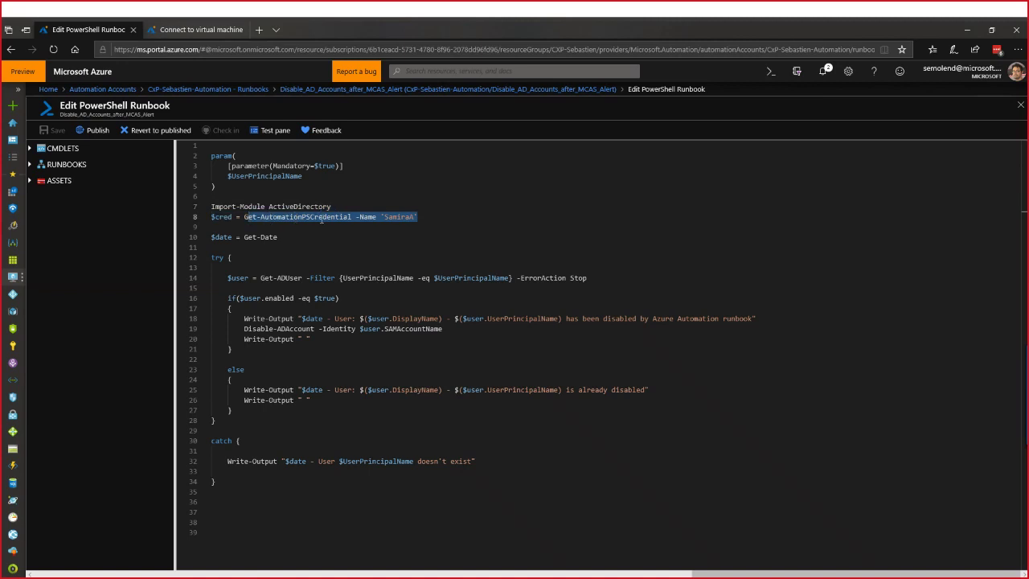
pyautogui.click(318, 240)
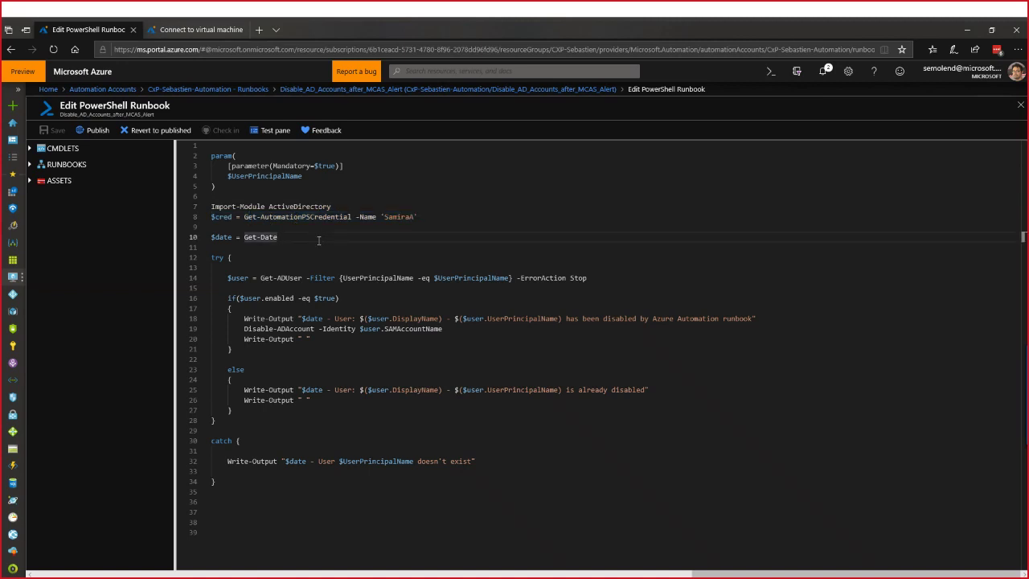
pyautogui.tripleClick(227, 236)
pyautogui.click(386, 259)
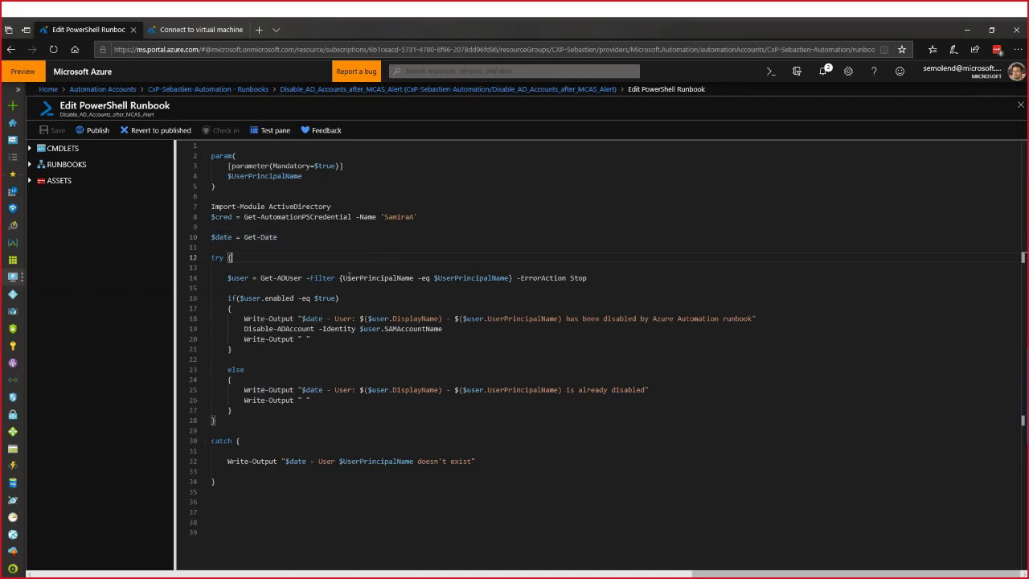
# Examine the try block's Get-ADUser filter, the enabled-account check and the Disable-ADAccount line in the runbook script
pyautogui.moveTo(240, 277); pyautogui.dragTo(592, 278)
pyautogui.click(461, 295)
pyautogui.moveTo(231, 298); pyautogui.dragTo(452, 329)
pyautogui.click(314, 318)
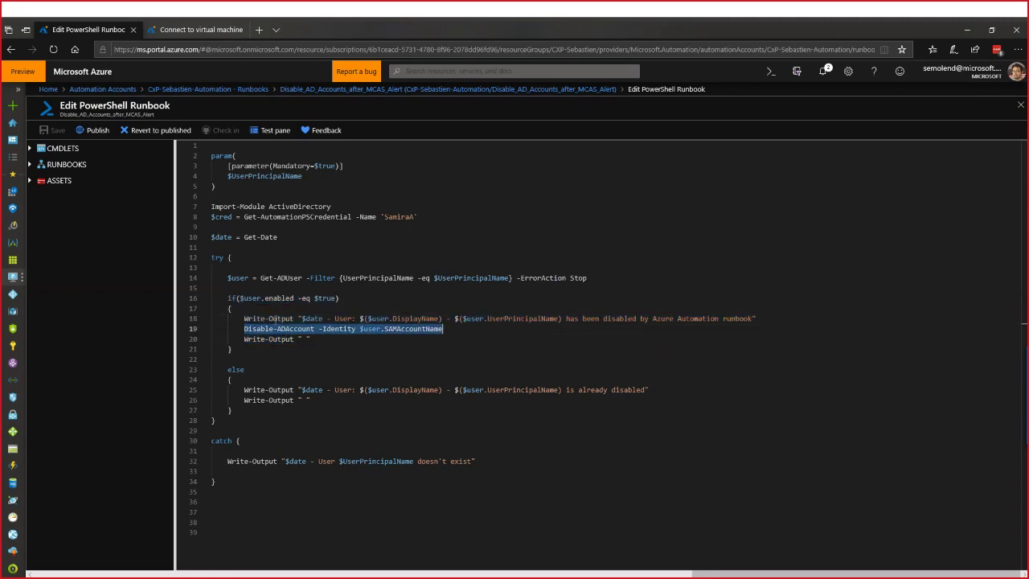
pyautogui.click(258, 331)
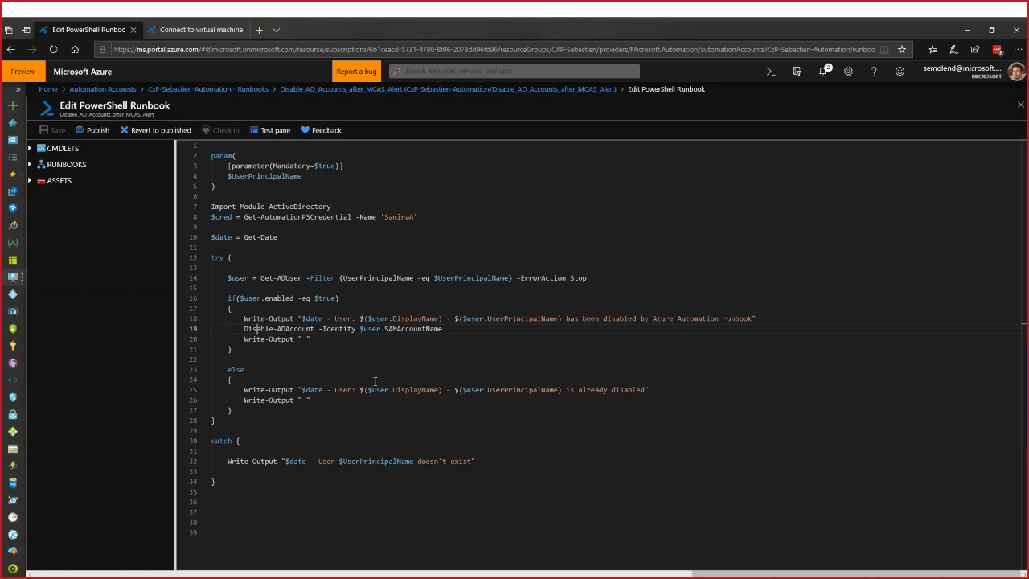
# Examine the else branch's already-disabled output and the catch block's output for a user that doesn't exist
pyautogui.moveTo(297, 389); pyautogui.dragTo(651, 388)
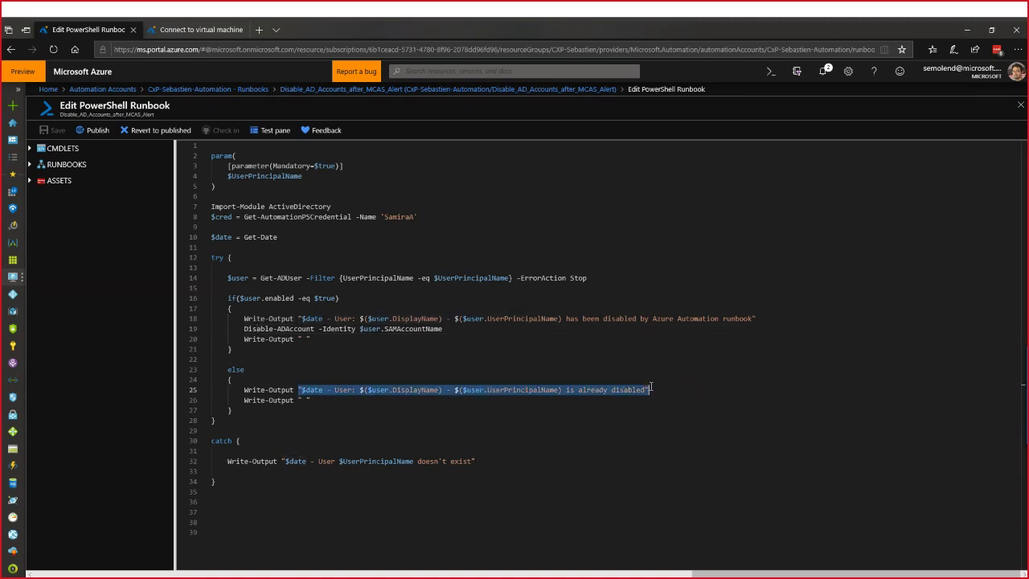
pyautogui.click(565, 411)
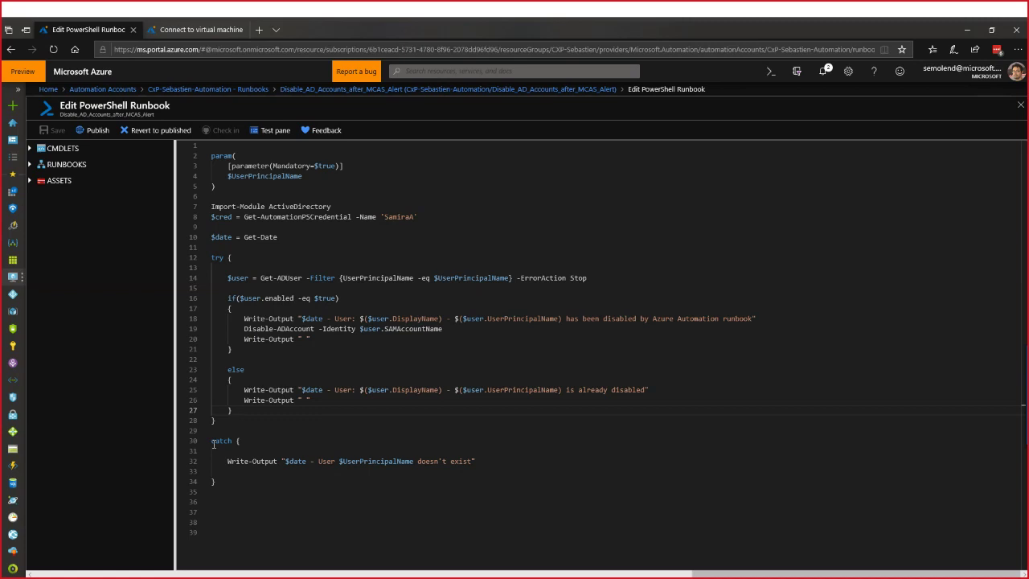
pyautogui.click(213, 442)
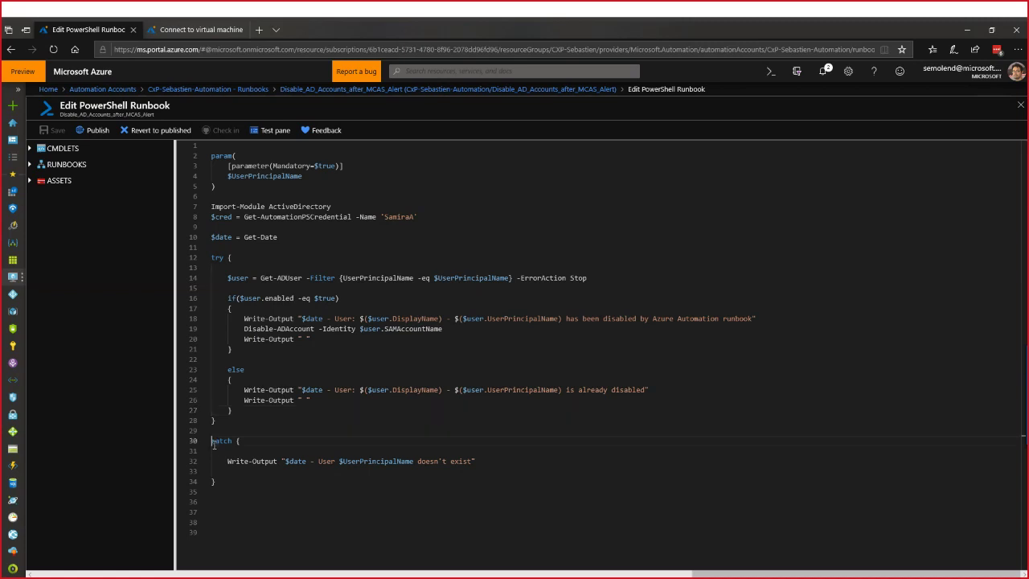
pyautogui.click(315, 498)
pyautogui.moveTo(491, 461); pyautogui.dragTo(351, 452)
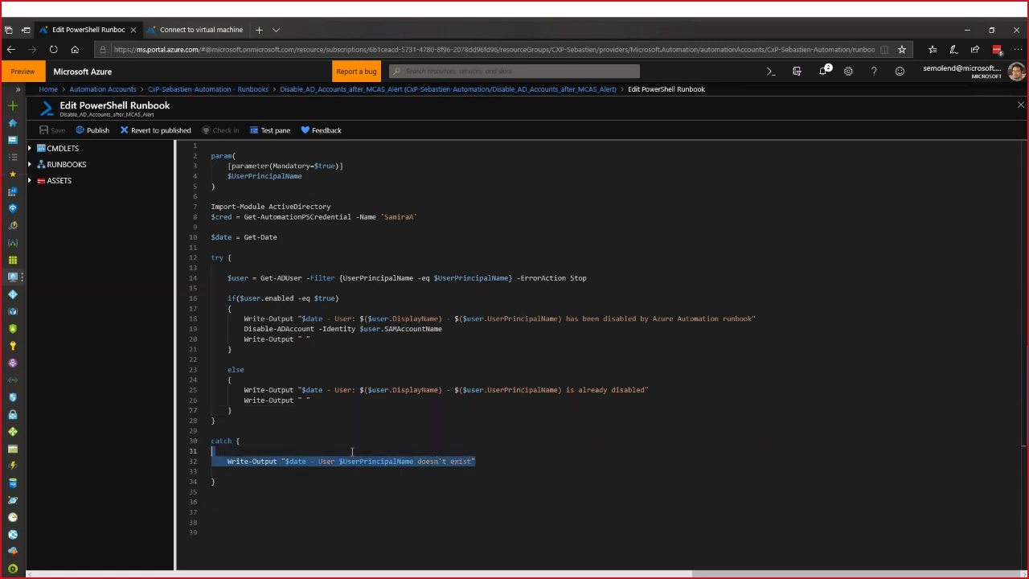
pyautogui.click(368, 433)
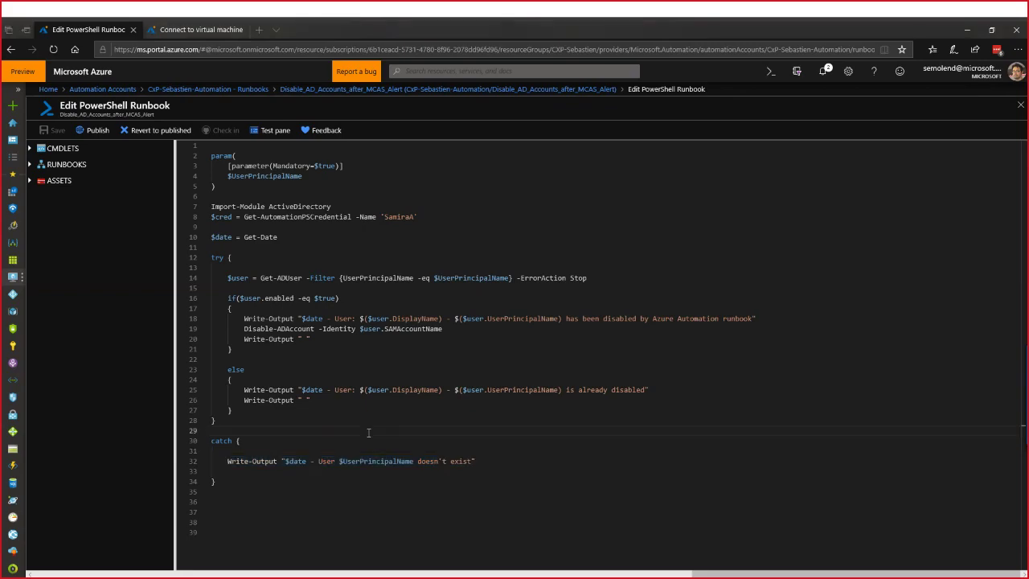
# Switch back to Microsoft Flow, collapse Disable user on-premises, and review the alert ID and resolution comment in Resolve alert
pyautogui.hotkey('alt', 'Tab')
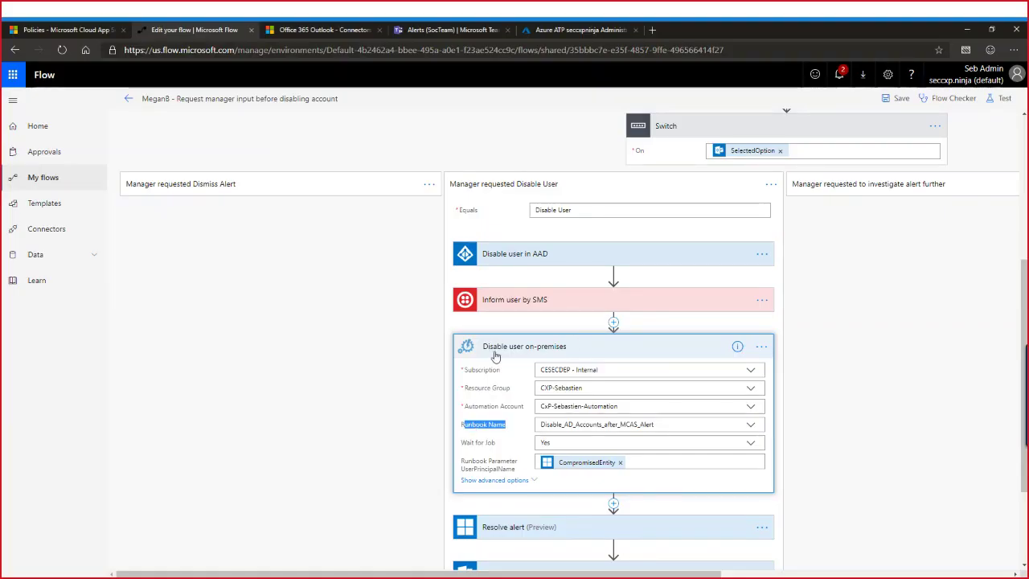
pyautogui.click(625, 346)
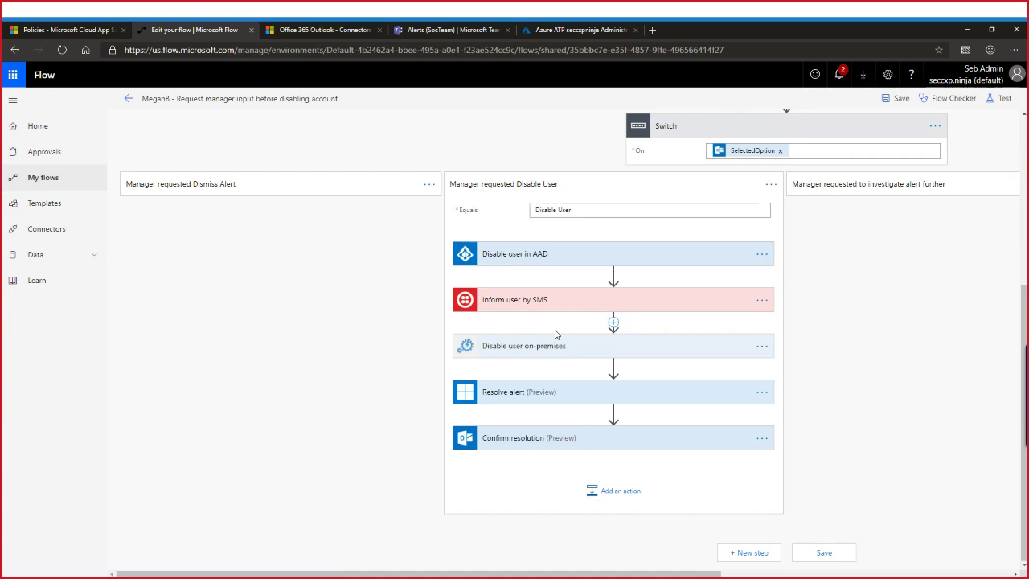
pyautogui.click(561, 392)
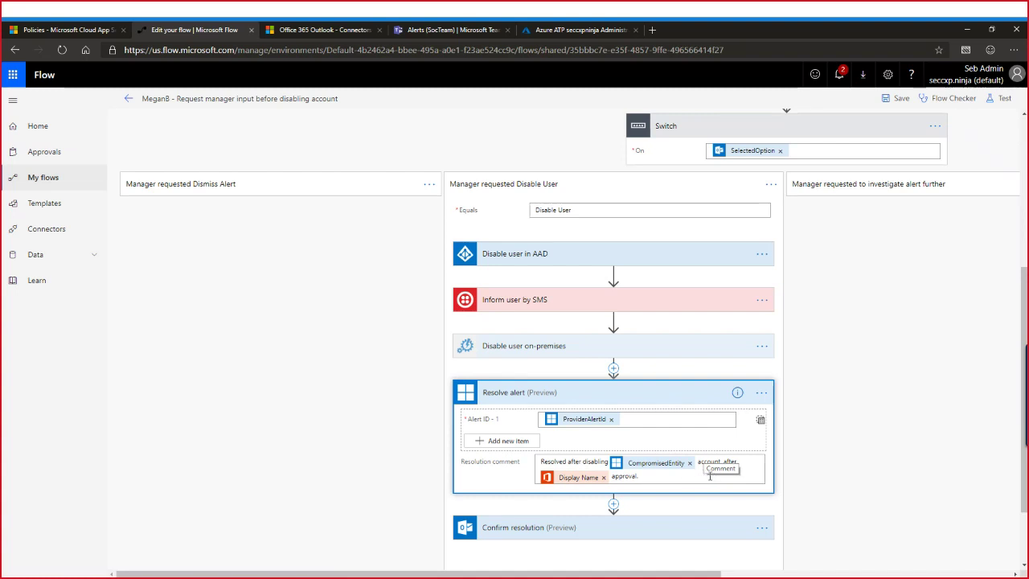
pyautogui.click(570, 393)
# Review the recipient, subject and body of the Confirm resolution email action, and collapse it
pyautogui.click(549, 440)
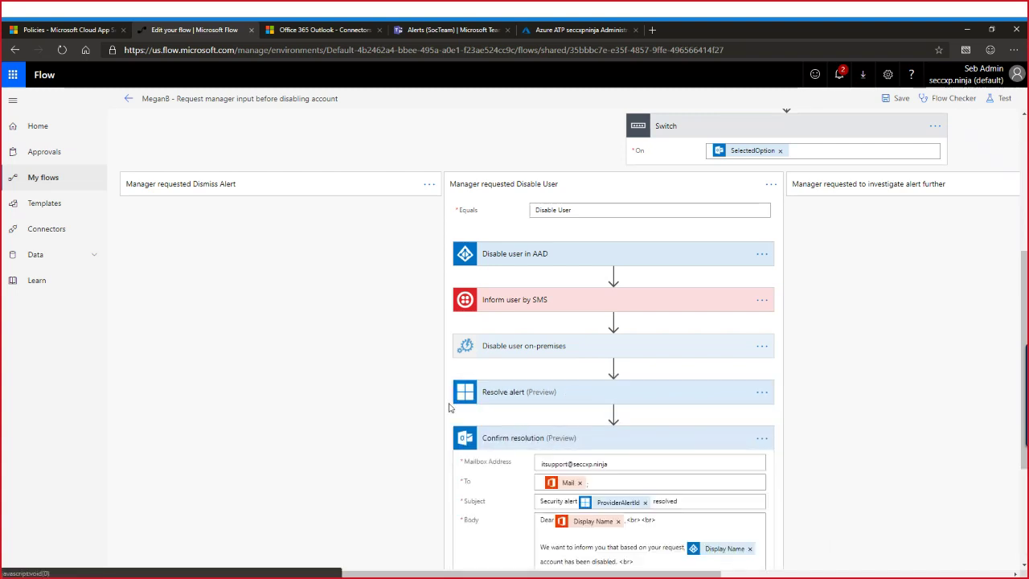
pyautogui.scroll(-3, 417, 402)
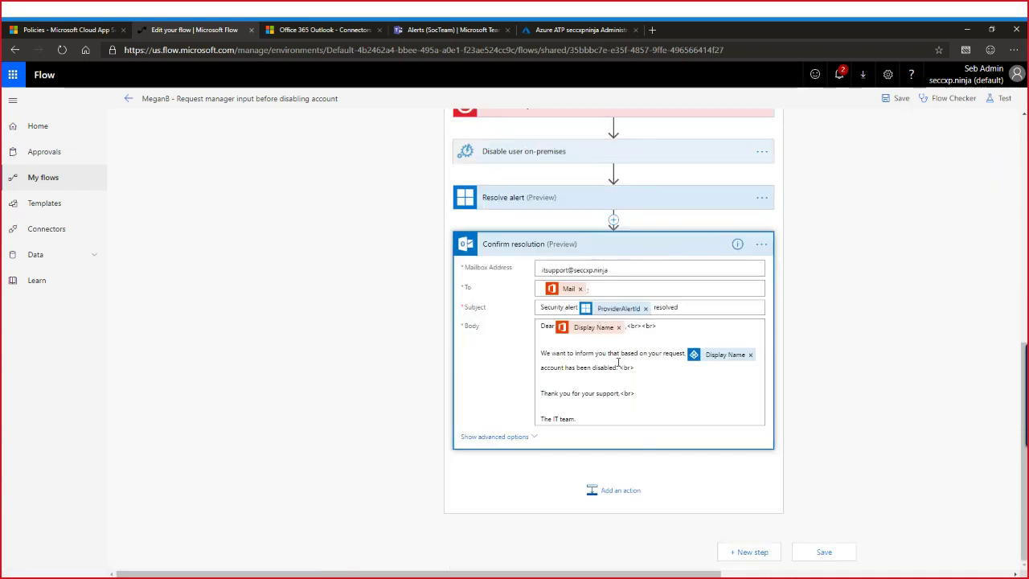
pyautogui.click(668, 410)
pyautogui.click(497, 287)
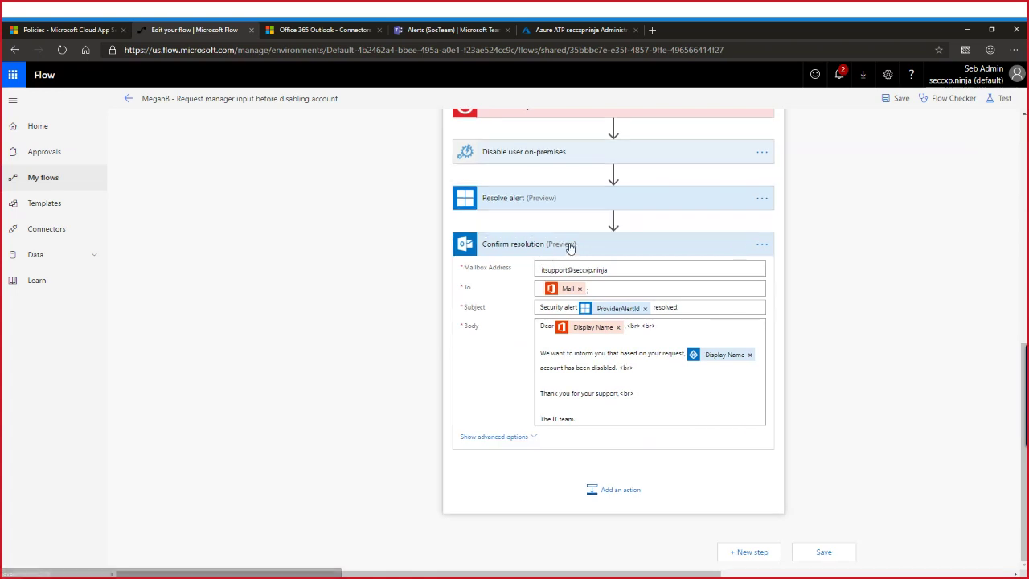
pyautogui.click(568, 244)
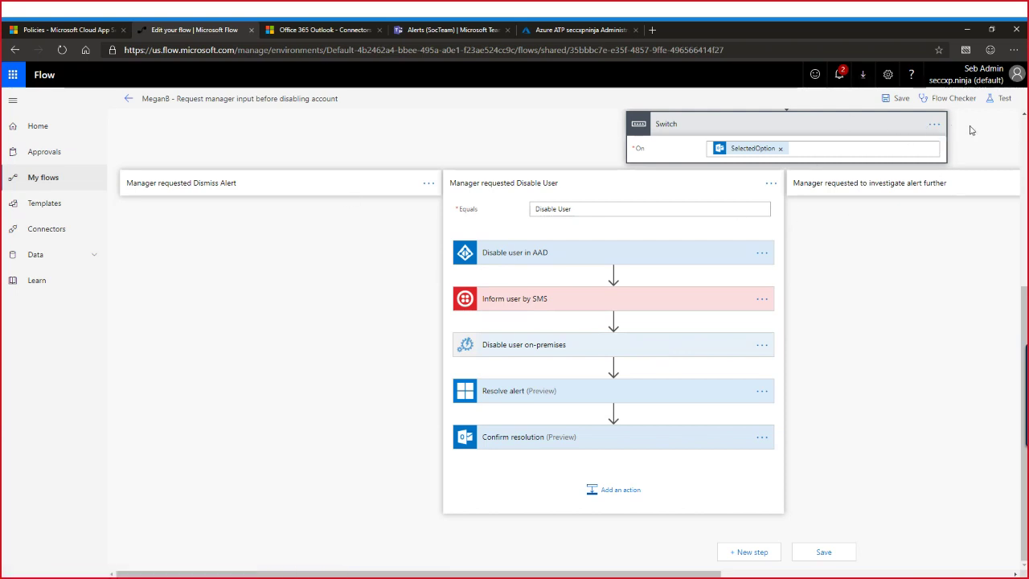
# Set up a test of the flow using data from previous runs
pyautogui.click(997, 99)
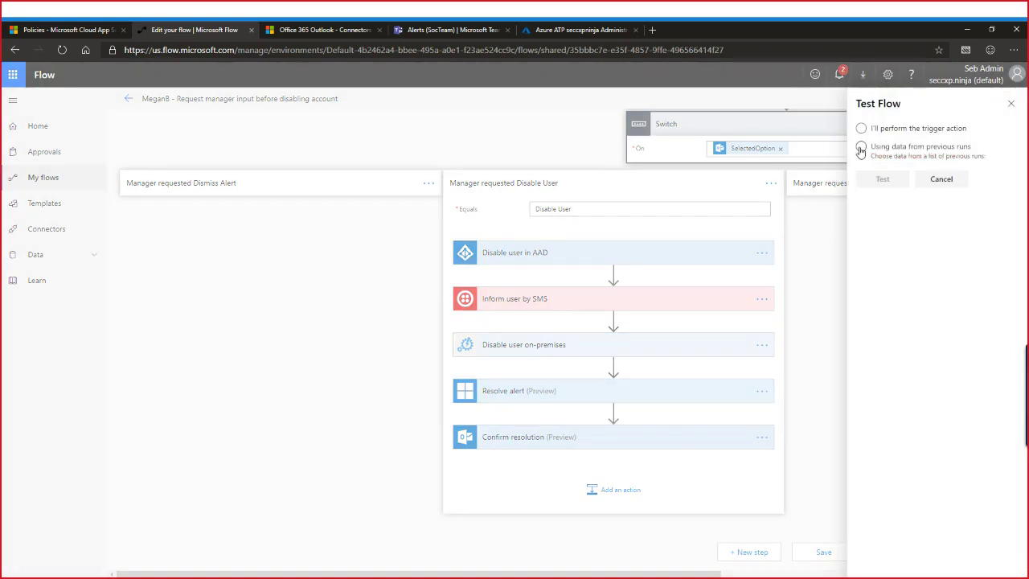
pyautogui.click(861, 150)
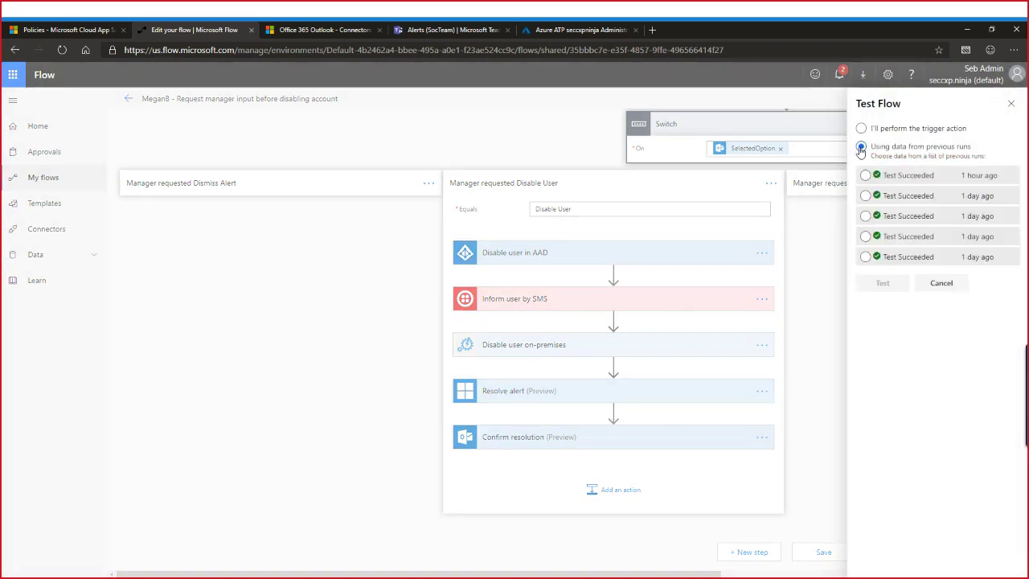
# Expand the newest MCAS alert in the Teams Alerts channel, follow its direct link to Cloud App Security and reopen the alert
pyautogui.click(420, 29)
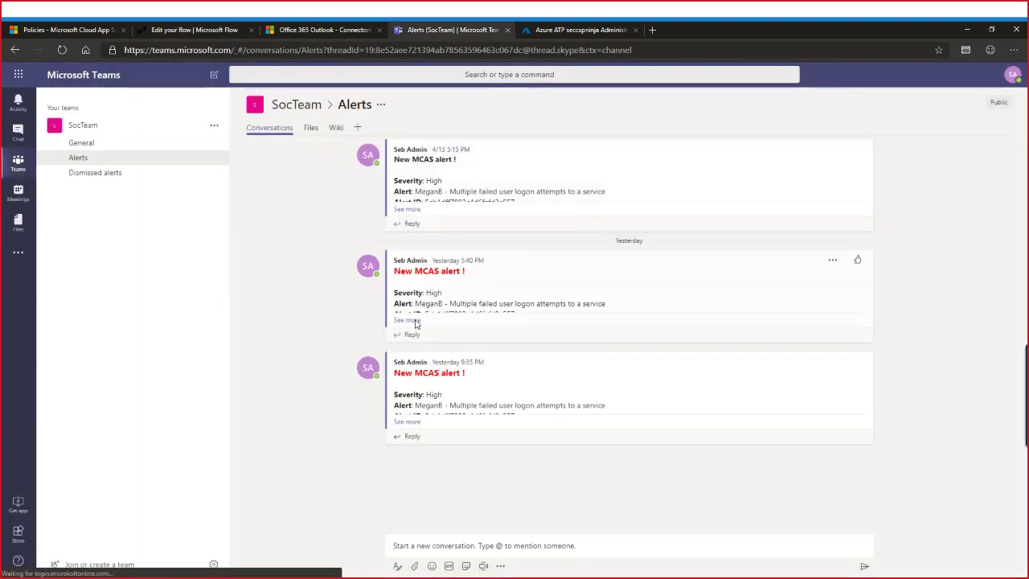
pyautogui.click(408, 423)
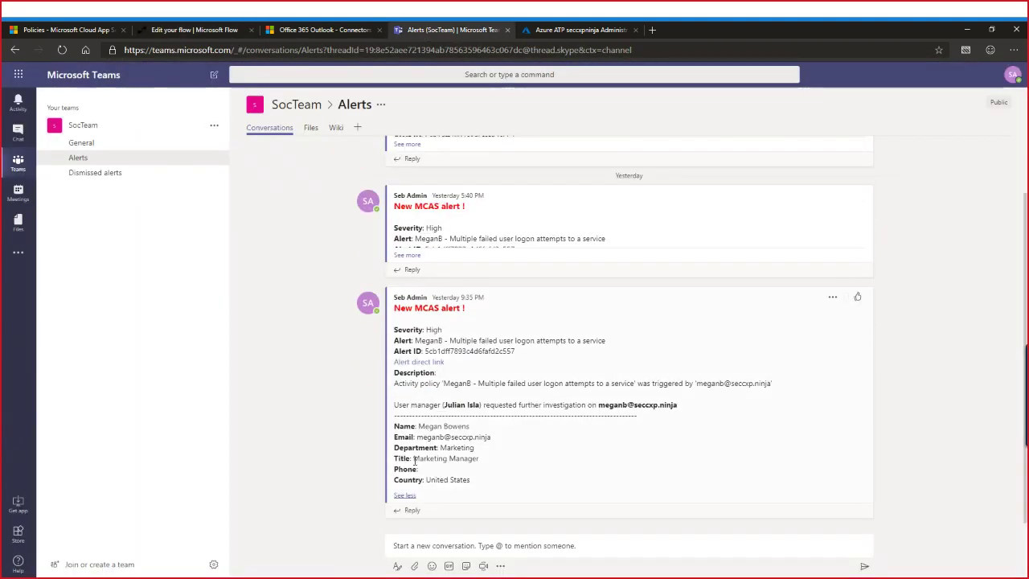
pyautogui.click(424, 362)
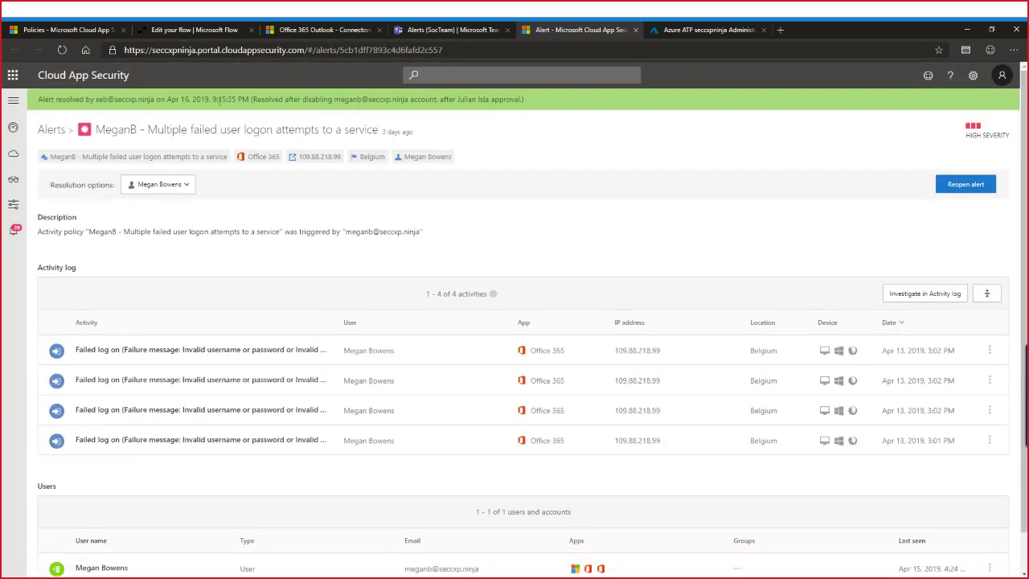
pyautogui.click(966, 185)
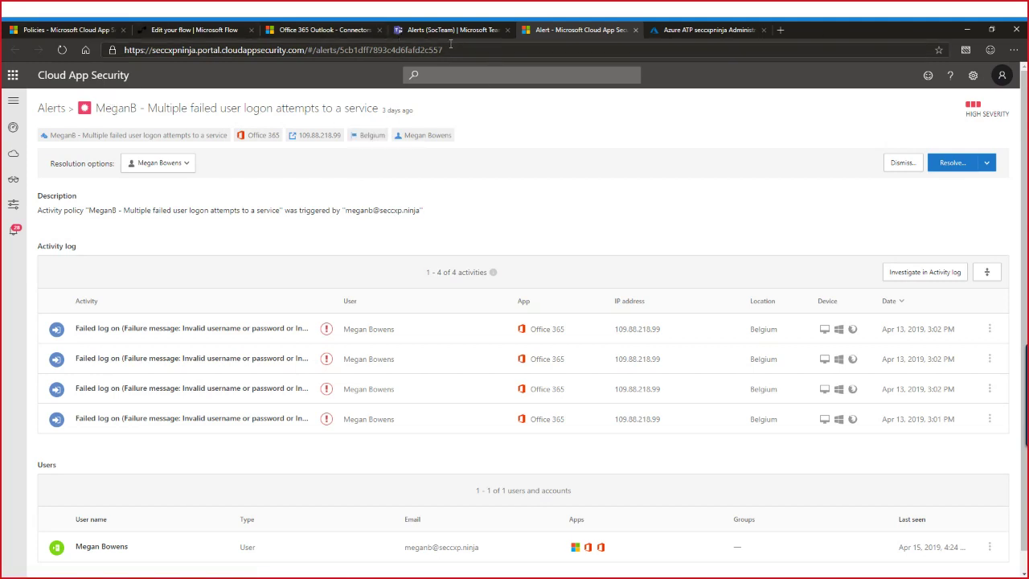
# Run the flow test with the succeeded run from 1 hour ago, after bringing up the manager's Outlook inbox and account details
pyautogui.click(169, 31)
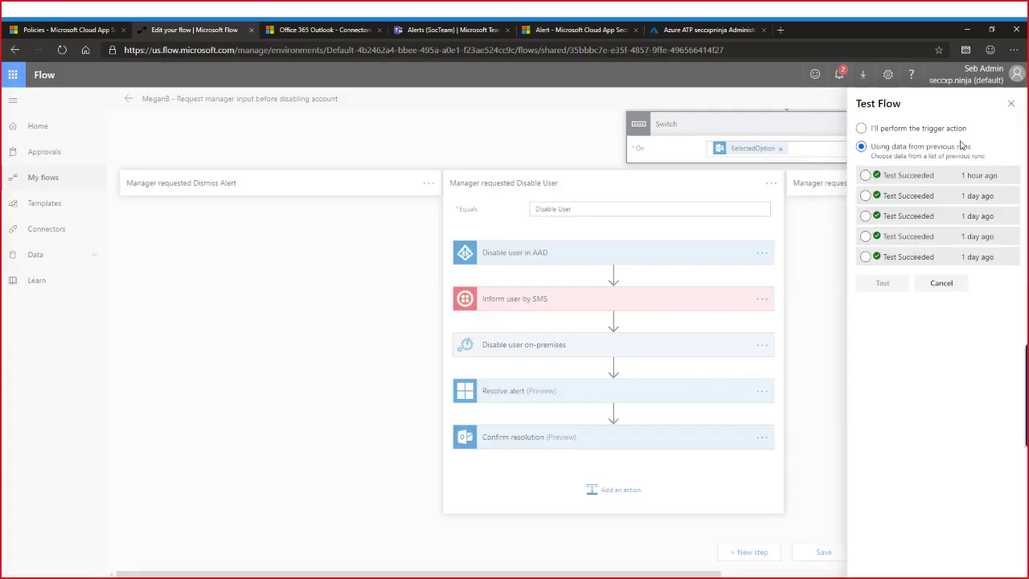
pyautogui.click(866, 175)
pyautogui.hotkey('alt', 'Tab')
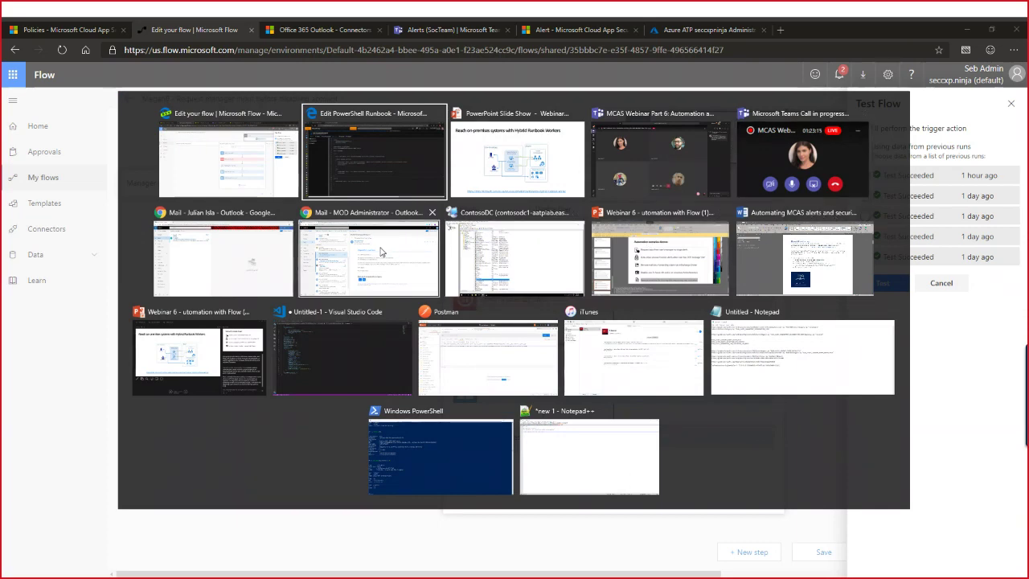
pyautogui.press('Escape')
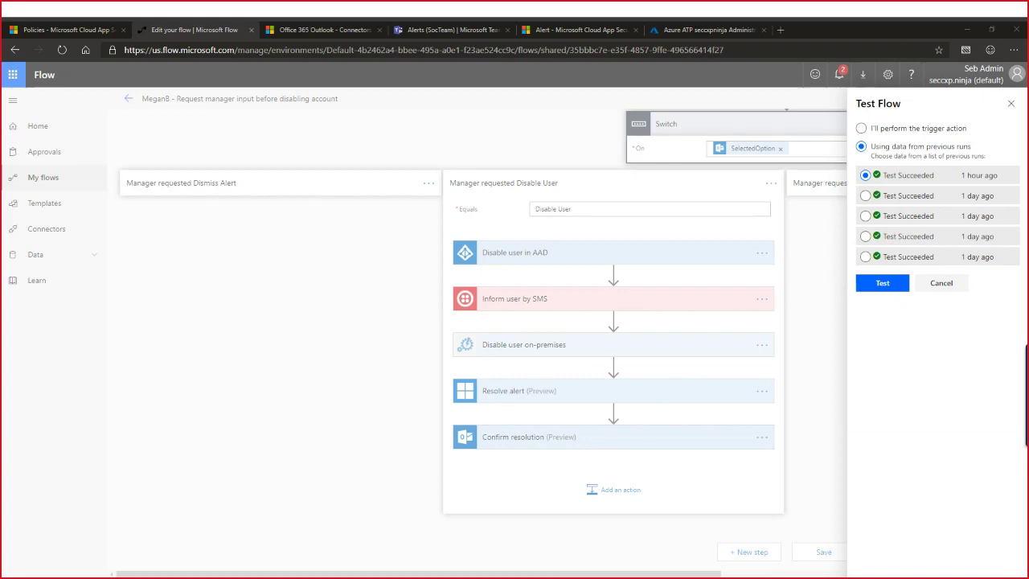
pyautogui.moveTo(756, 138); pyautogui.dragTo(443, 122)
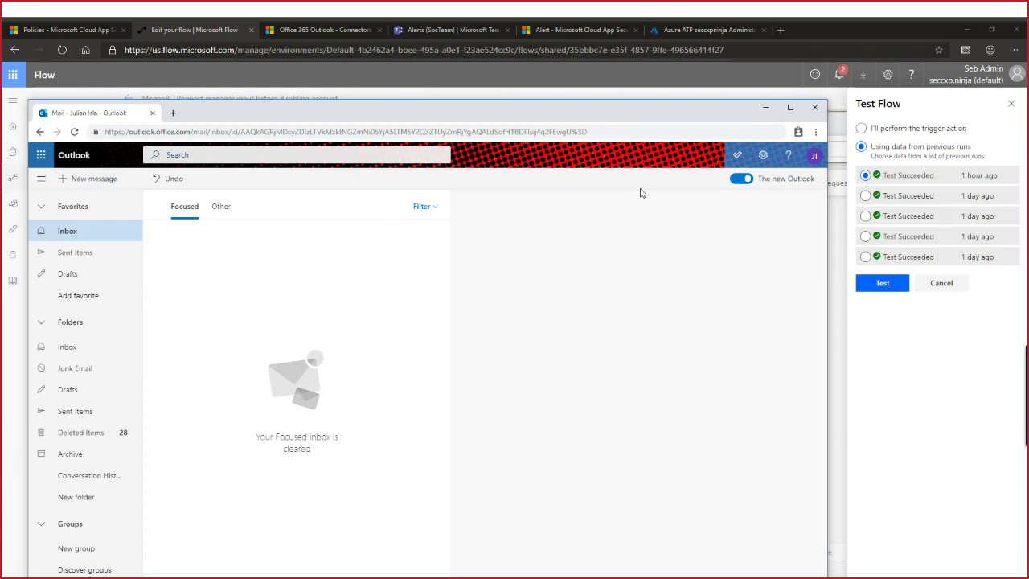
pyautogui.click(814, 156)
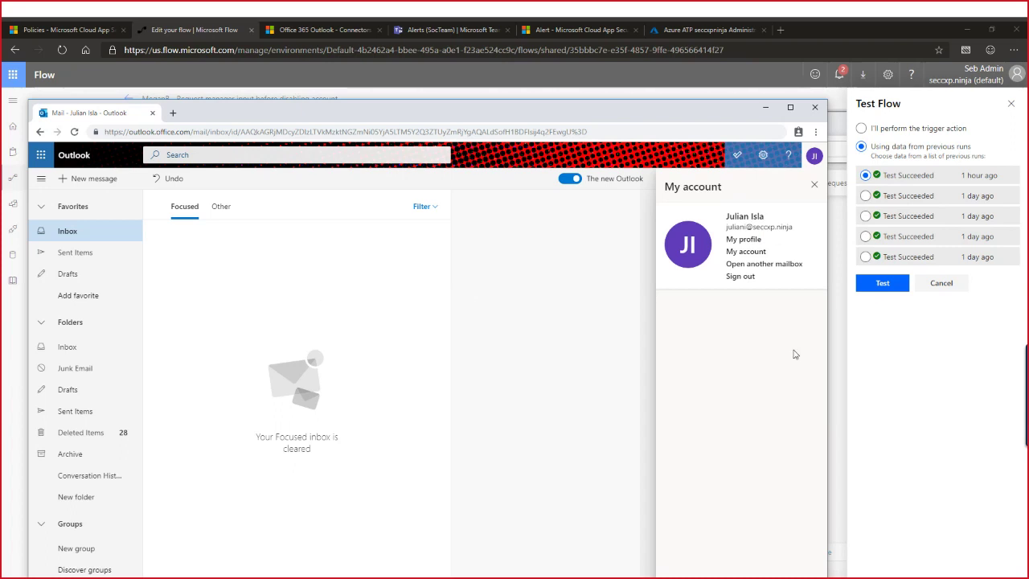
pyautogui.click(888, 287)
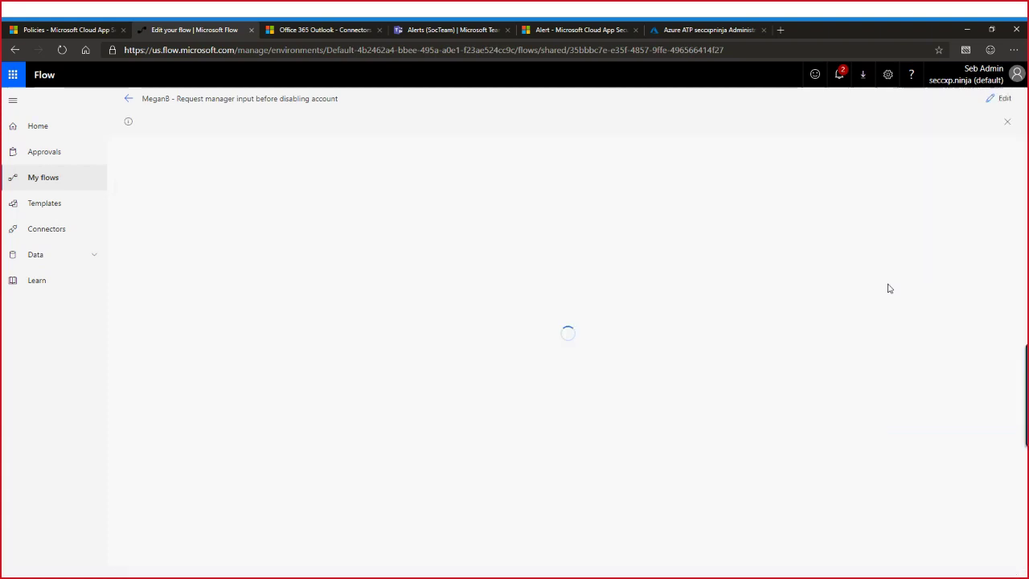
# Return to the manager's Outlook inbox, open the "Security Alert: Your input is required" email and maximize the window
pyautogui.hotkey('alt', 'Tab')
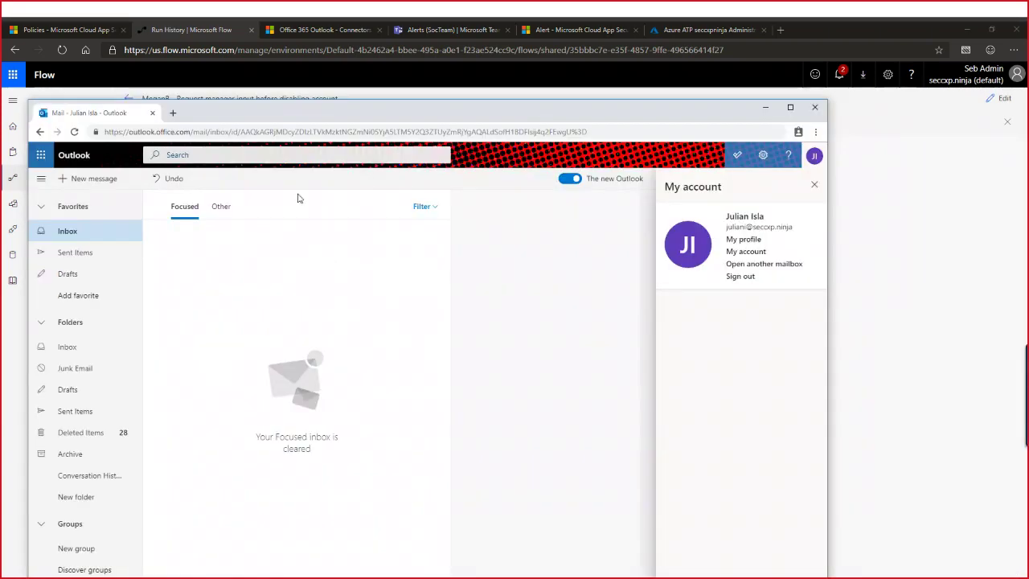
pyautogui.moveTo(392, 117)
pyautogui.mouseDown()
pyautogui.moveTo(576, 271)
pyautogui.moveTo(574, 332)
pyautogui.moveTo(390, 114)
pyautogui.mouseUp()
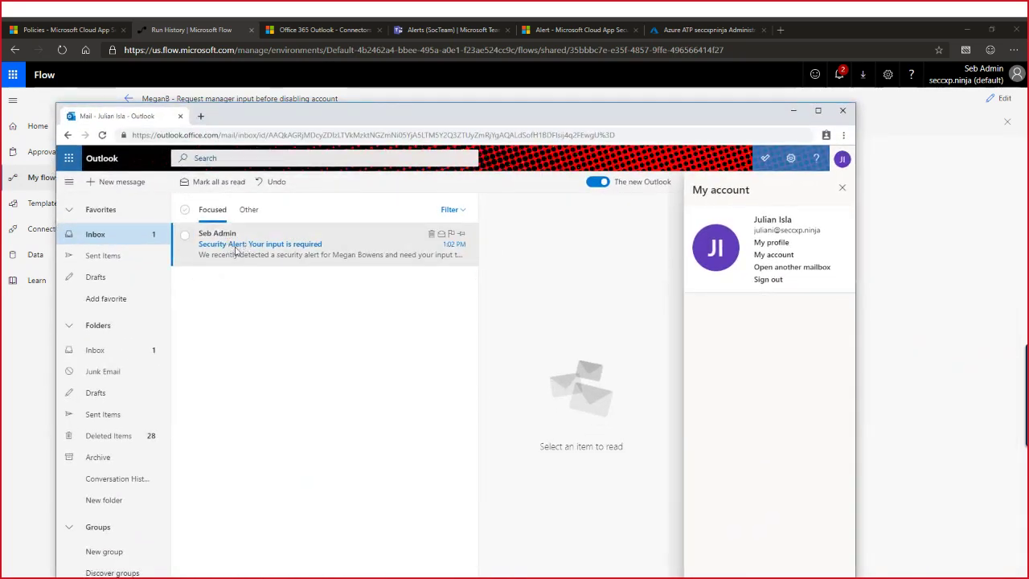
pyautogui.click(234, 250)
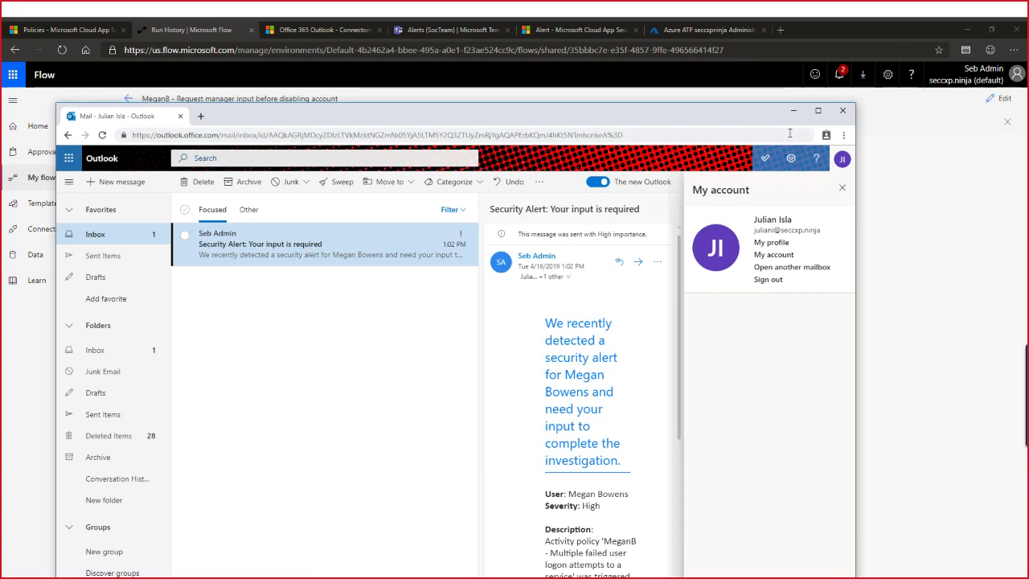
pyautogui.click(817, 111)
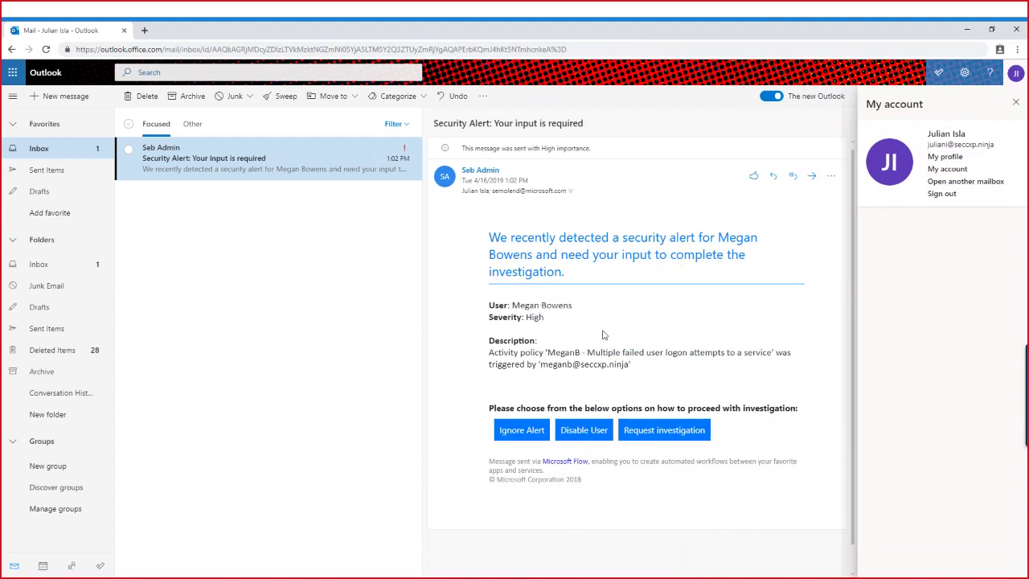
# Review the user and severity details in the alert email, respond with Ignore Alert and close the response page
pyautogui.moveTo(492, 306); pyautogui.dragTo(575, 325)
pyautogui.click(661, 332)
pyautogui.click(527, 438)
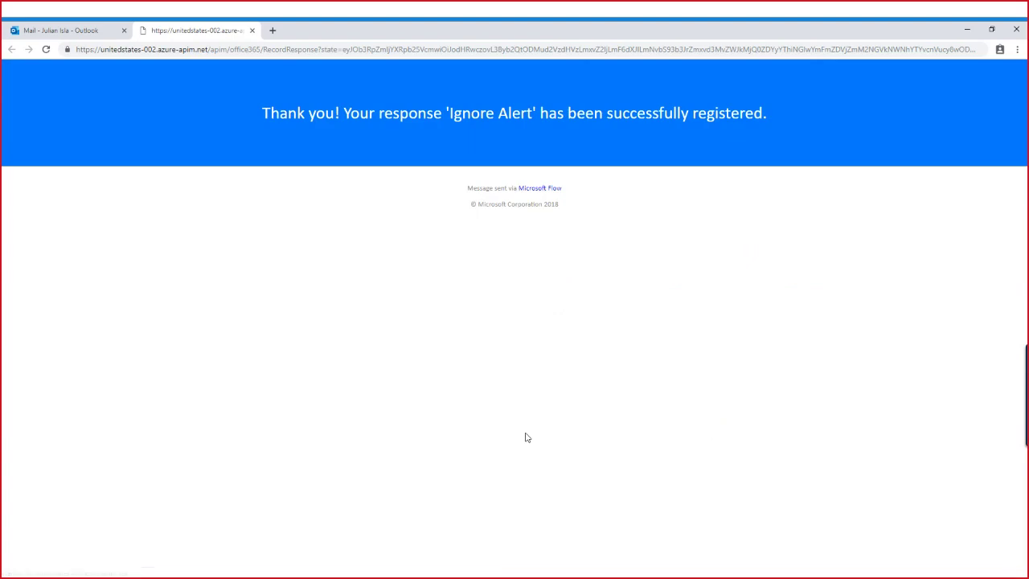
pyautogui.click(251, 30)
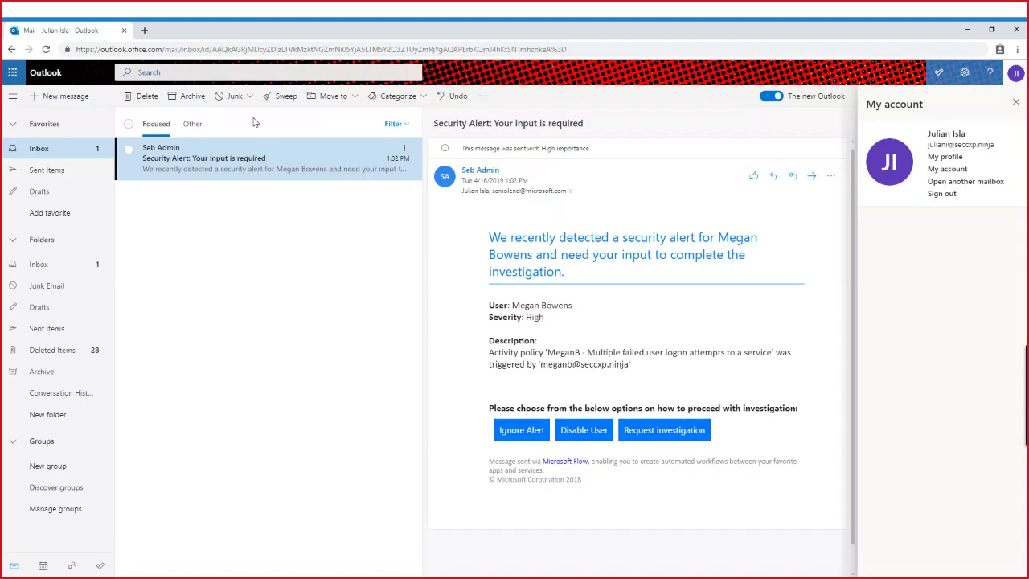
# Check the flow's run history in Microsoft Flow and reload the failed-logon alert page in Cloud App Security
pyautogui.hotkey('alt', 'Tab')
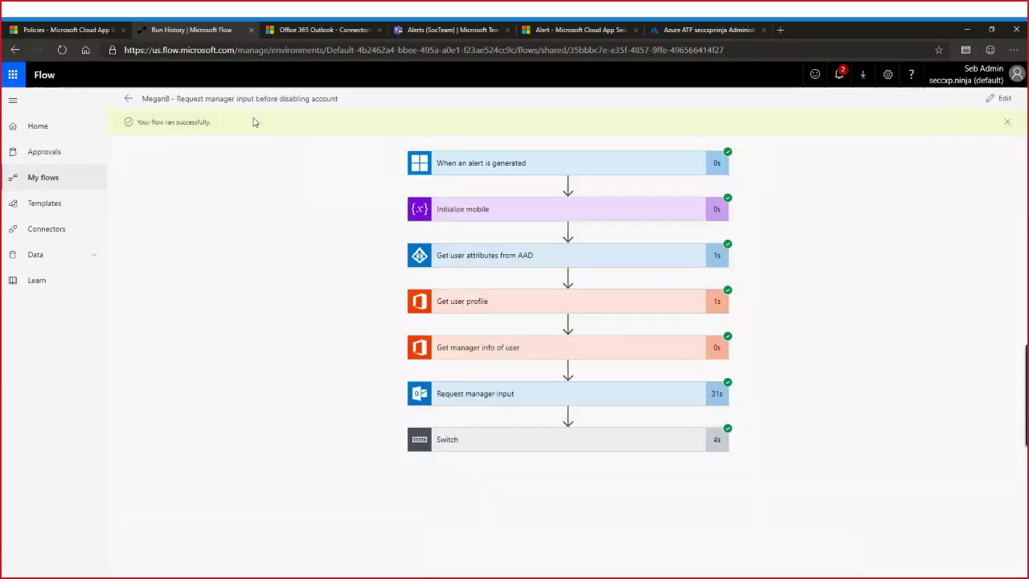
pyautogui.click(565, 30)
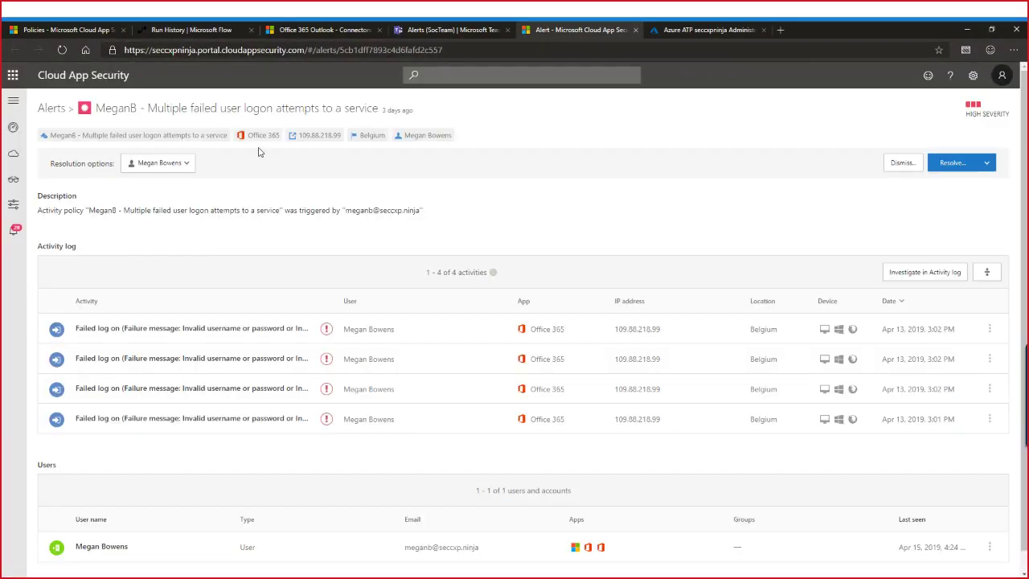
pyautogui.click(62, 51)
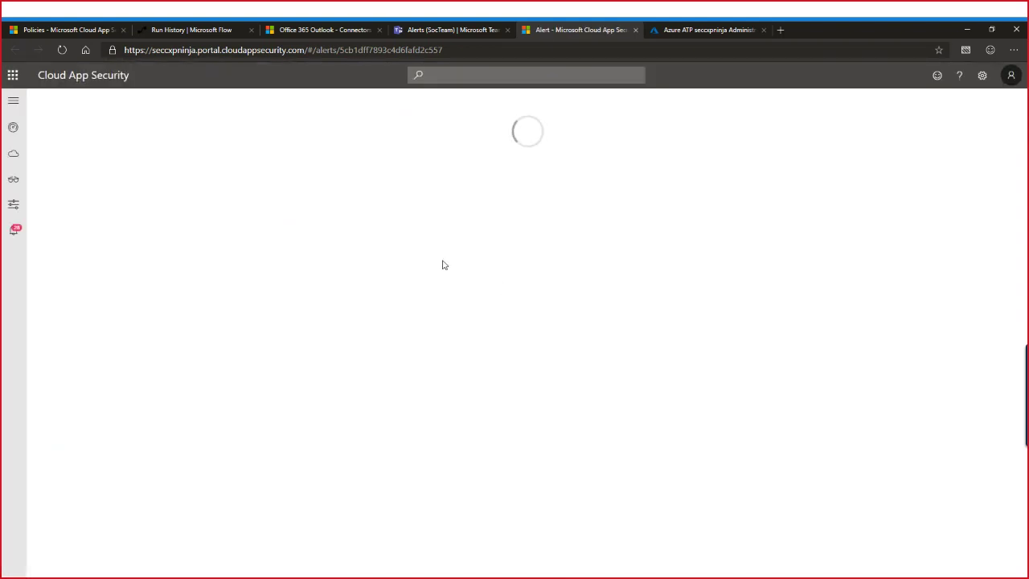
# Review the dismissal banner and its comment on the multiple failed logon attempts alert, and reopen the alert
pyautogui.moveTo(48, 99); pyautogui.dragTo(101, 98)
pyautogui.moveTo(259, 99); pyautogui.dragTo(395, 99)
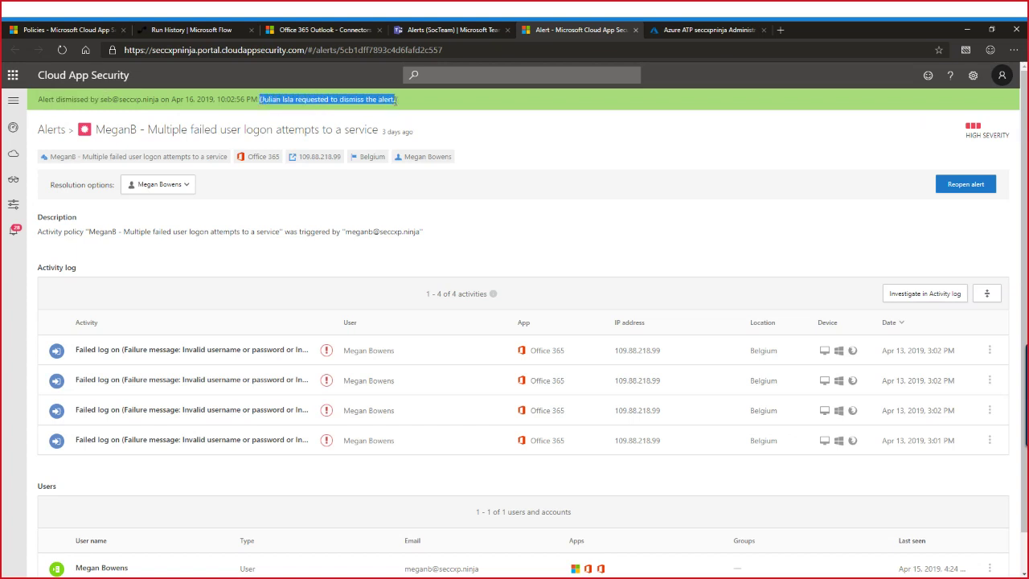
pyautogui.click(549, 187)
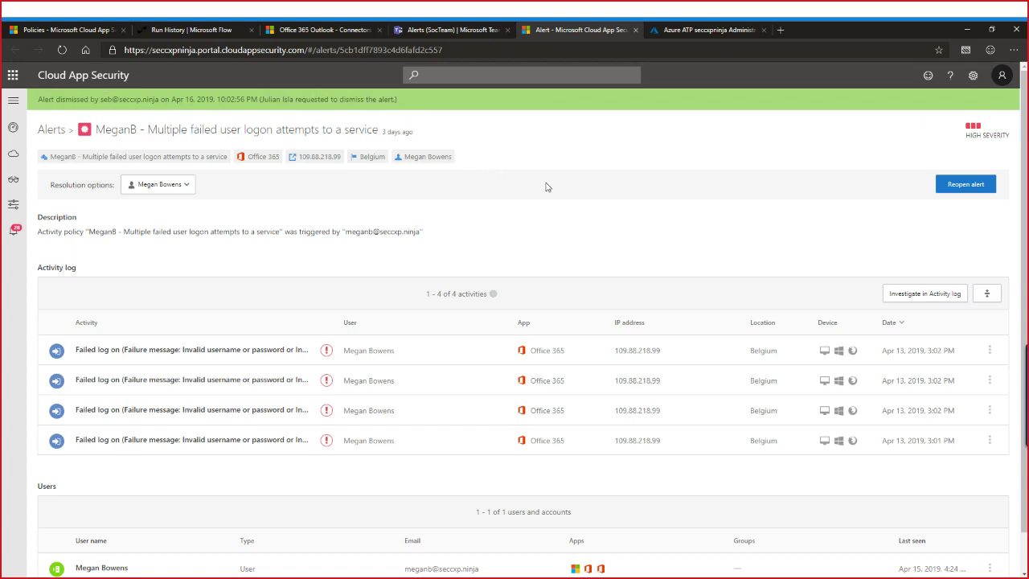
pyautogui.click(966, 184)
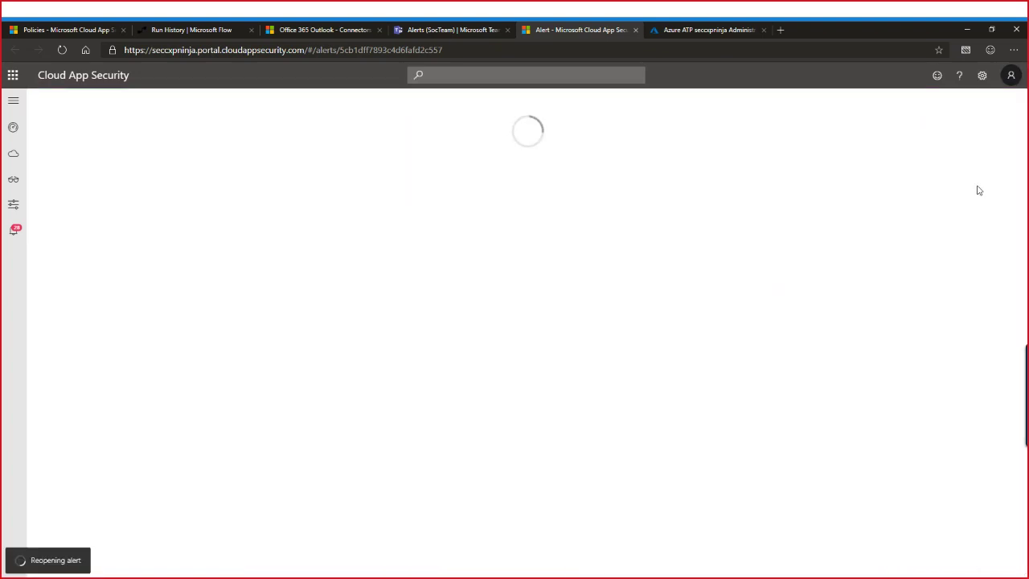
# Switch to the manager's Outlook inbox and delete the "Security Alert: Your input is required" email
pyautogui.hotkey('alt', 'Tab')
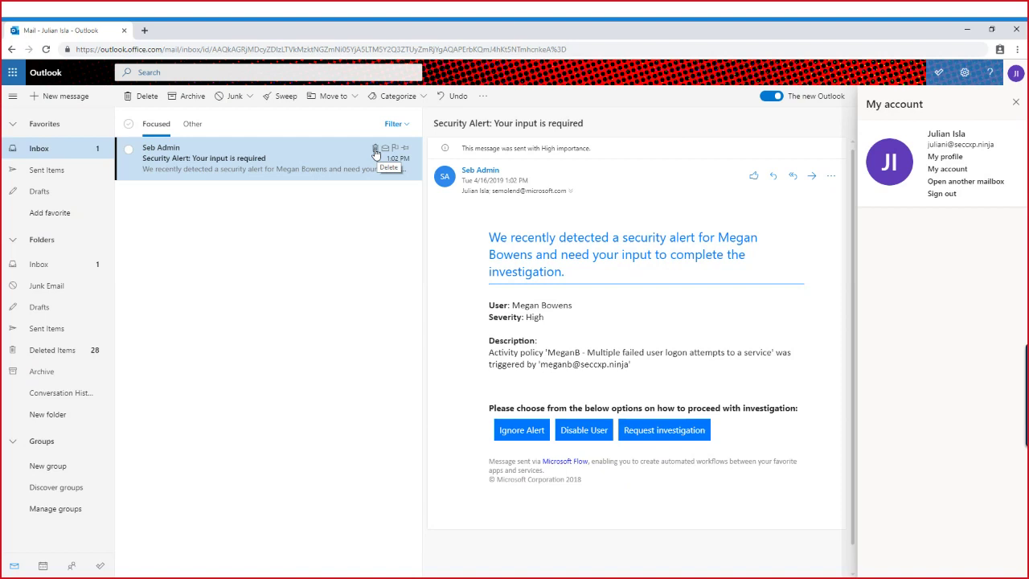
pyautogui.click(376, 150)
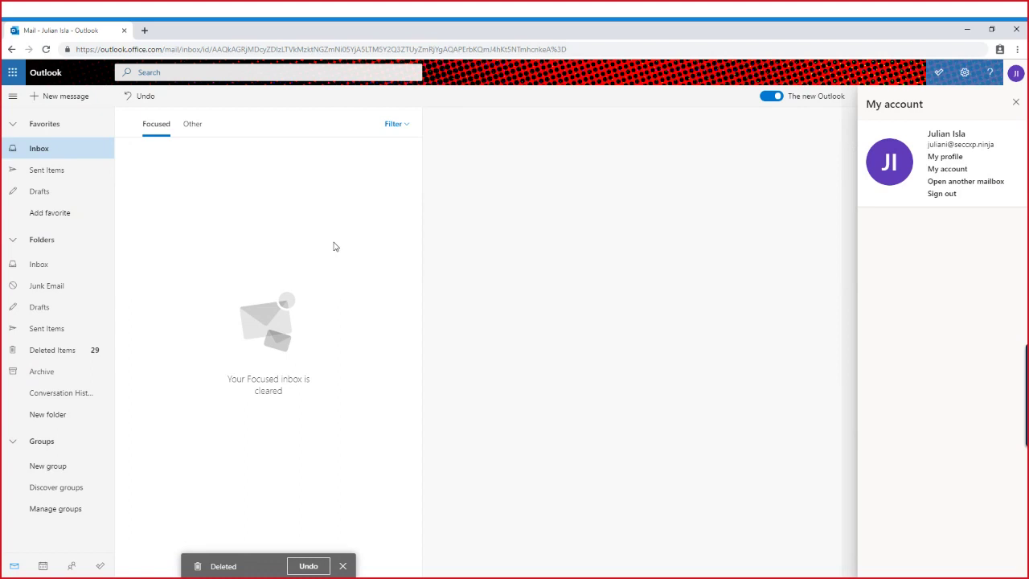
# Switch to the PowerPoint slide show and advance to the "Automation scenarios demos" slide
pyautogui.hotkey('alt', 'Tab')
pyautogui.hotkey('alt', 'Tab')
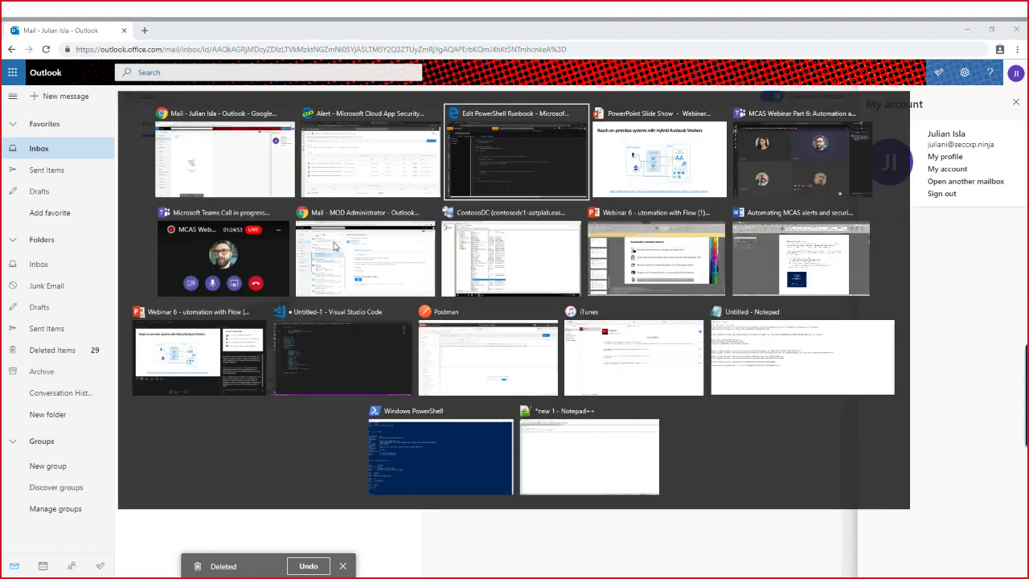
pyautogui.hotkey('alt', 'Tab')
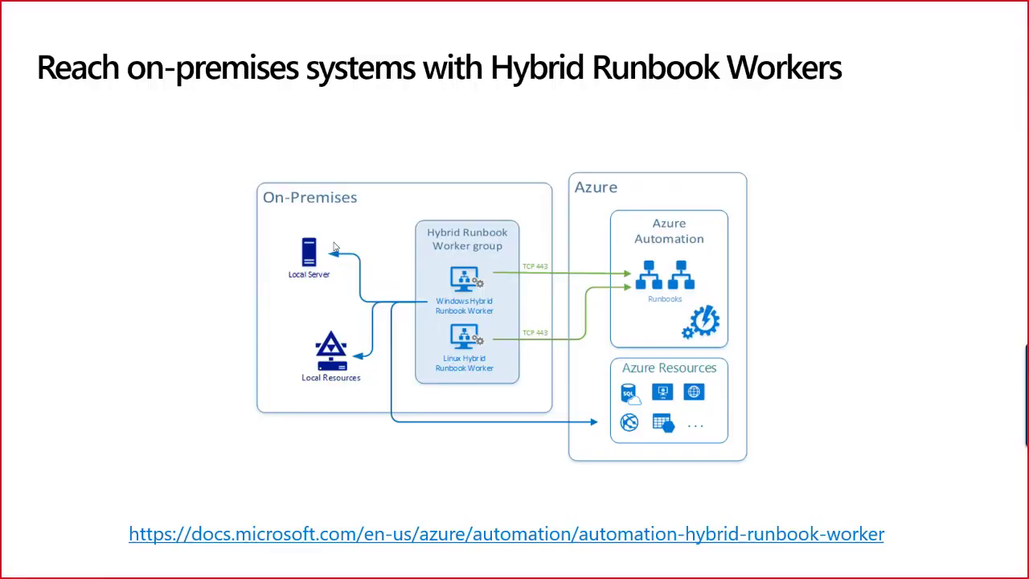
pyautogui.press('Right')
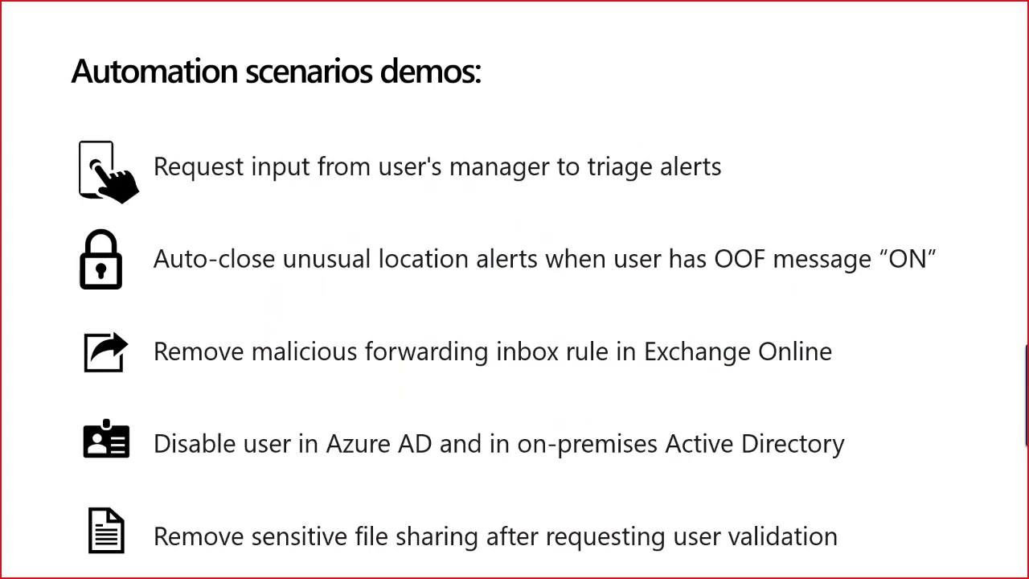
# Switch to the MOD Administrator browser window, open the Cloud App Security policies and start a new file policy
pyautogui.hotkey('alt', 'Tab')
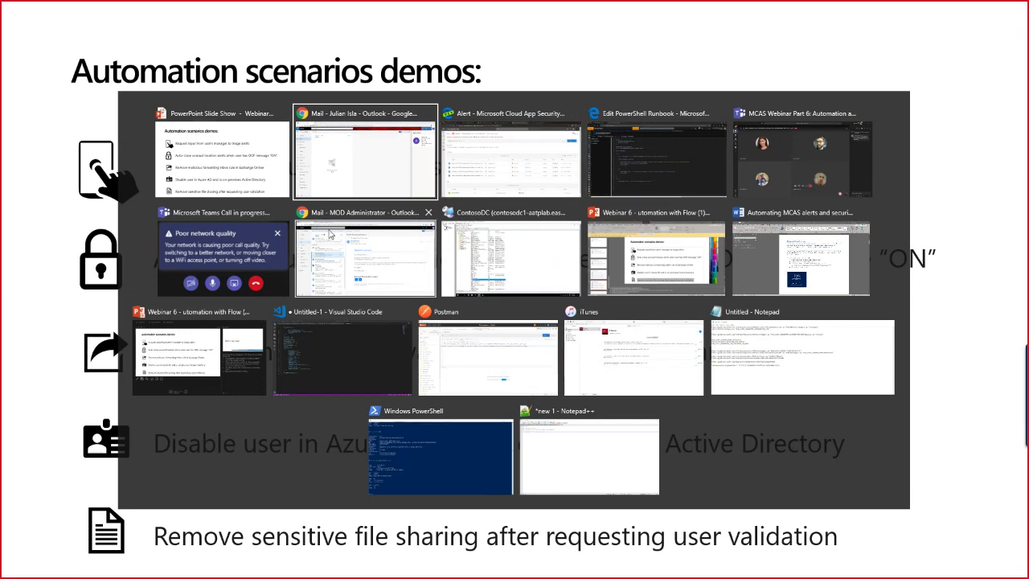
pyautogui.press('Escape')
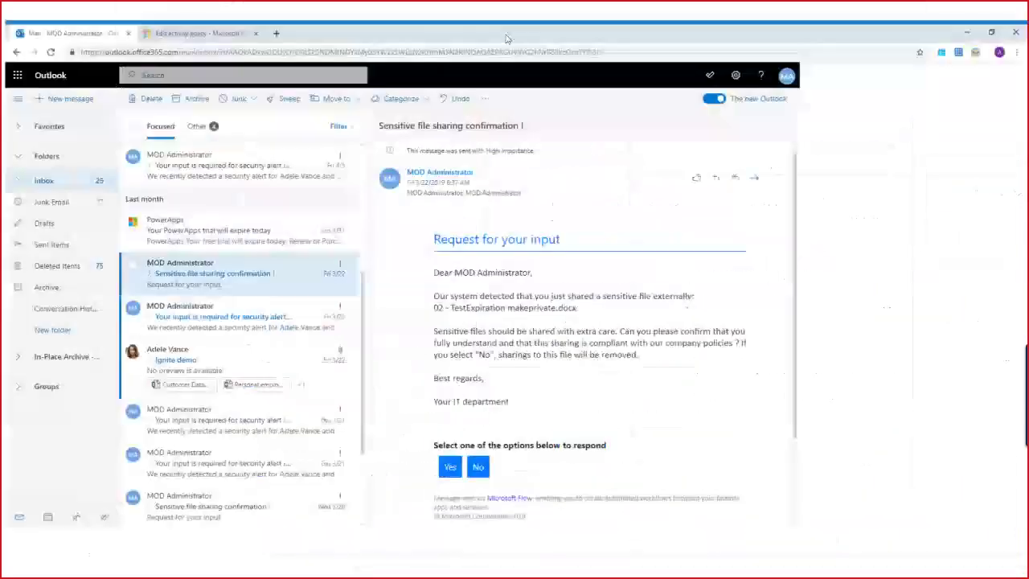
pyautogui.click(197, 30)
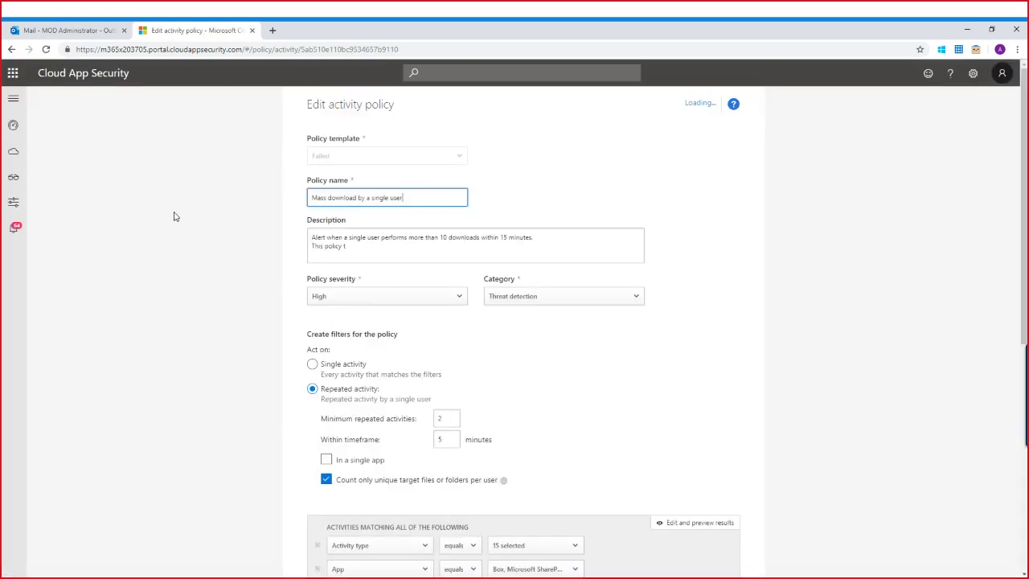
pyautogui.moveTo(16, 203)
pyautogui.click(52, 225)
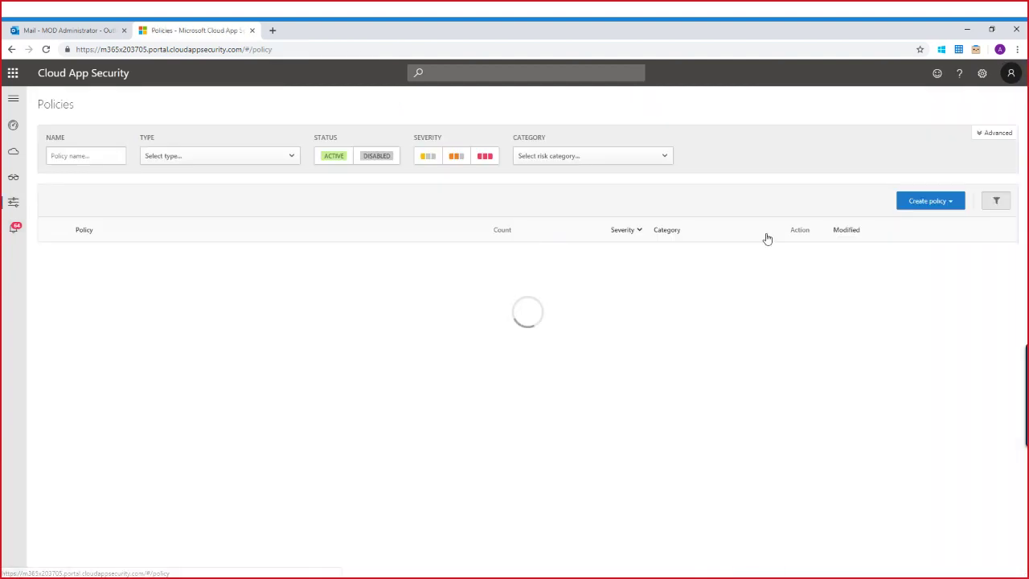
pyautogui.click(951, 205)
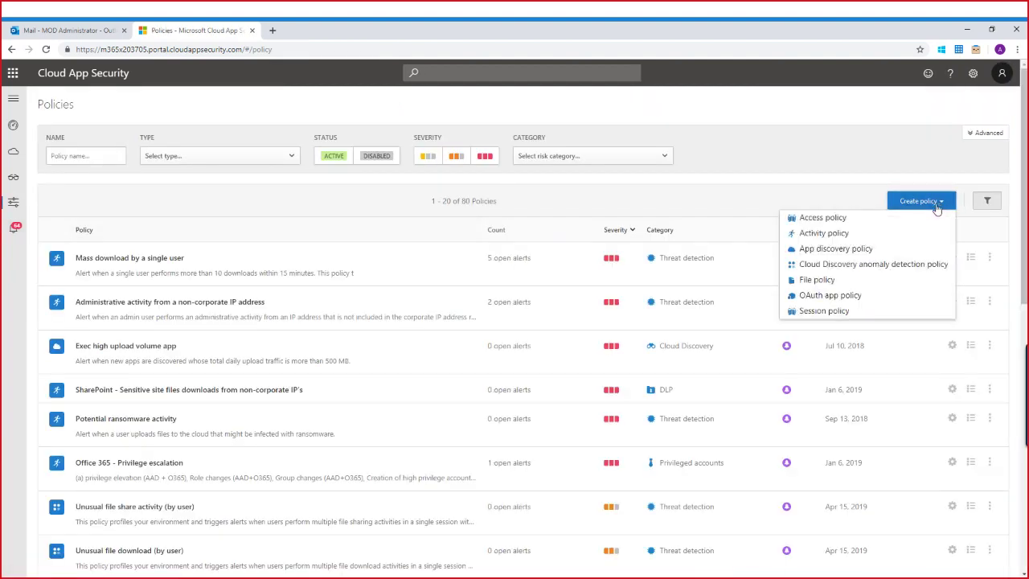
pyautogui.click(831, 280)
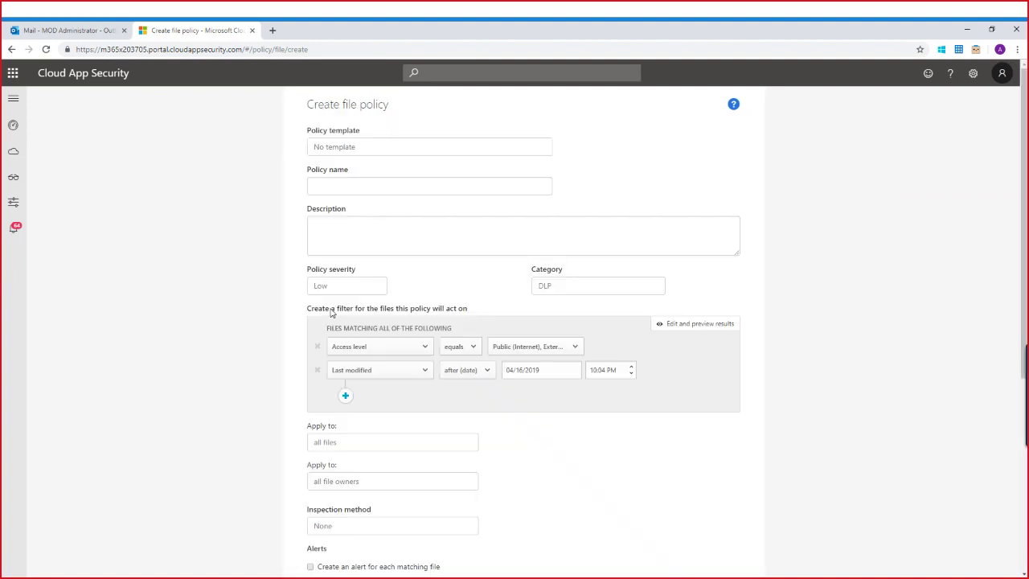
# Expand the Microsoft OneDrive for Business governance section of the new file policy and examine its available actions
pyautogui.scroll(-5, 334, 316)
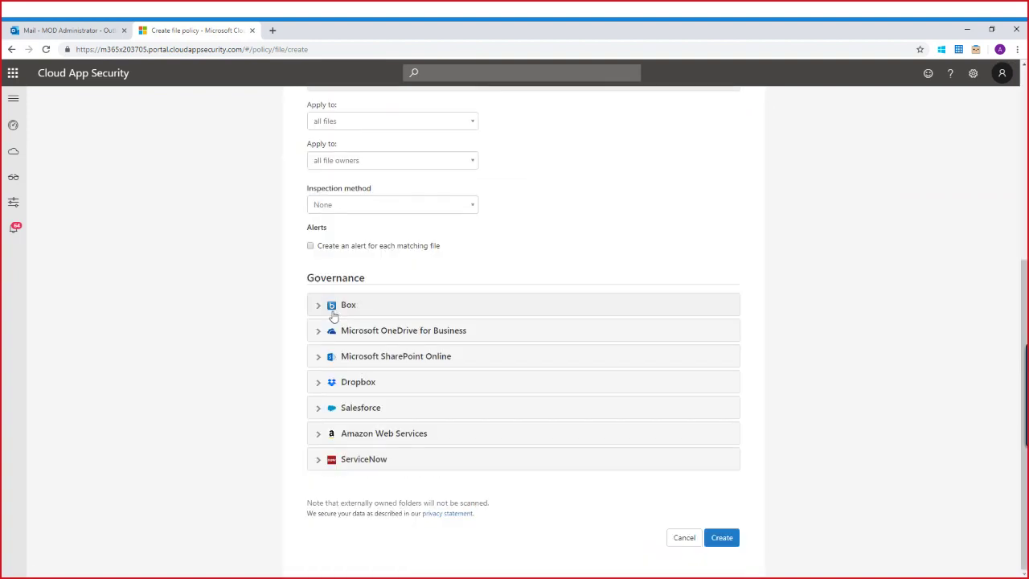
pyautogui.click(320, 331)
pyautogui.scroll(-3, 240, 333)
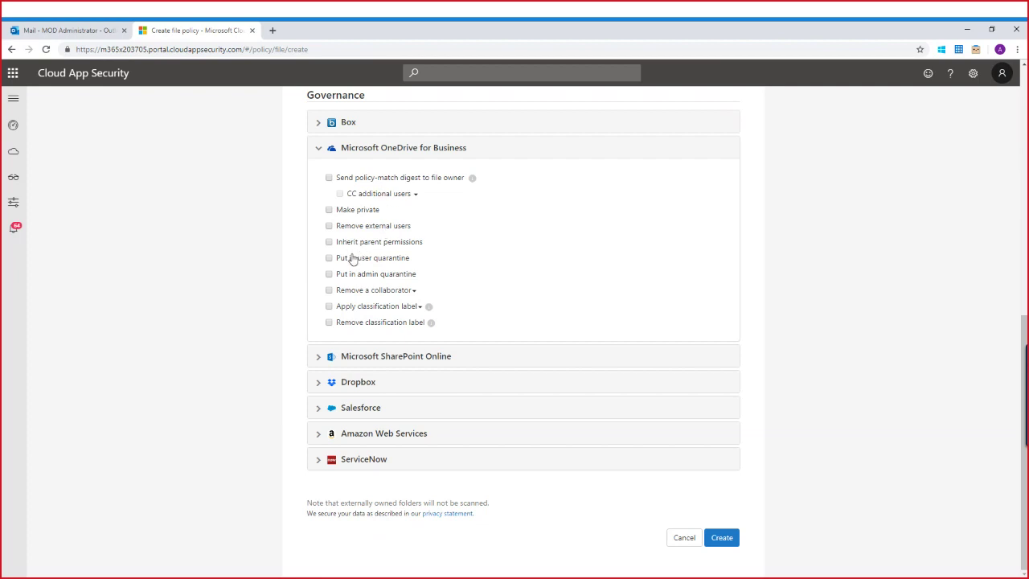
# Return to the administrator's Outlook mail and review the "Sensitive file sharing confirmation !" email's greeting, shared file name and sharing policy request
pyautogui.click(80, 32)
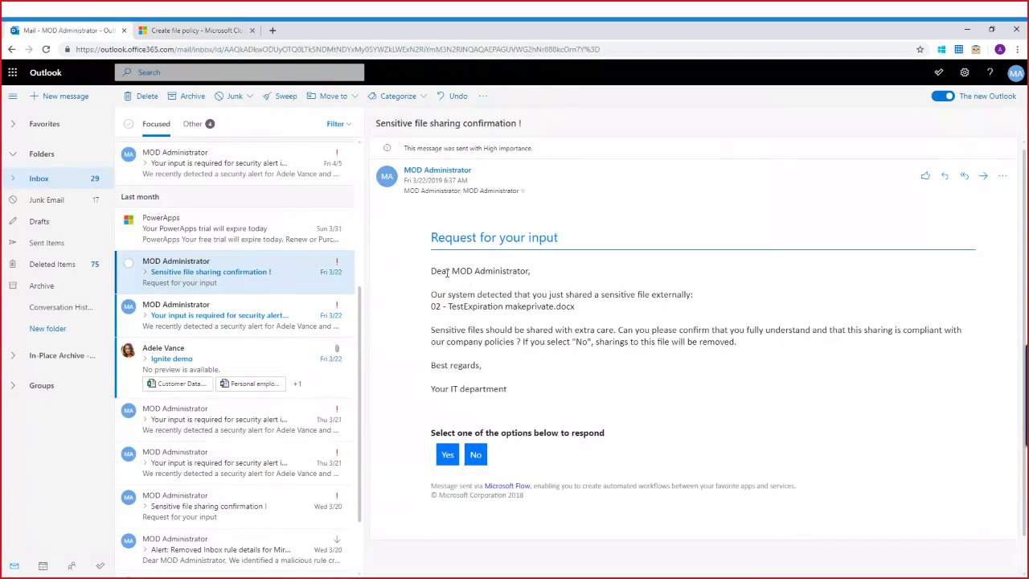
pyautogui.moveTo(436, 271); pyautogui.dragTo(532, 271)
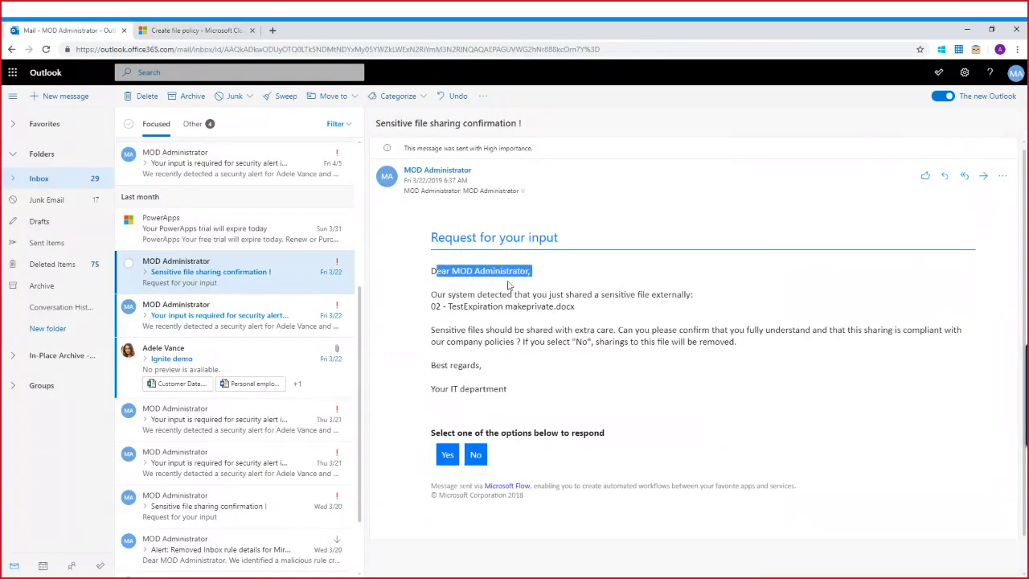
pyautogui.click(432, 300)
pyautogui.tripleClick(432, 299)
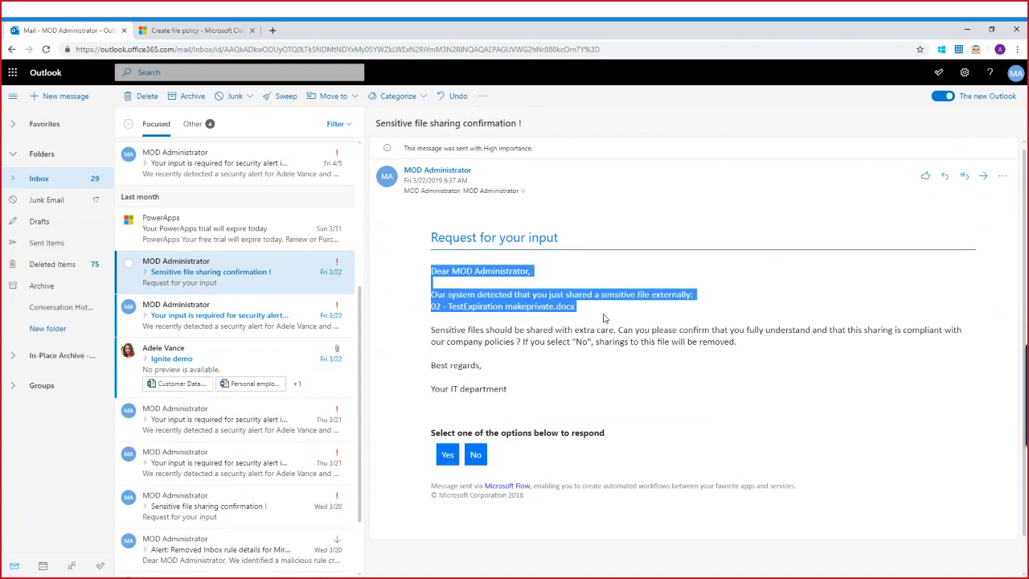
pyautogui.click(770, 313)
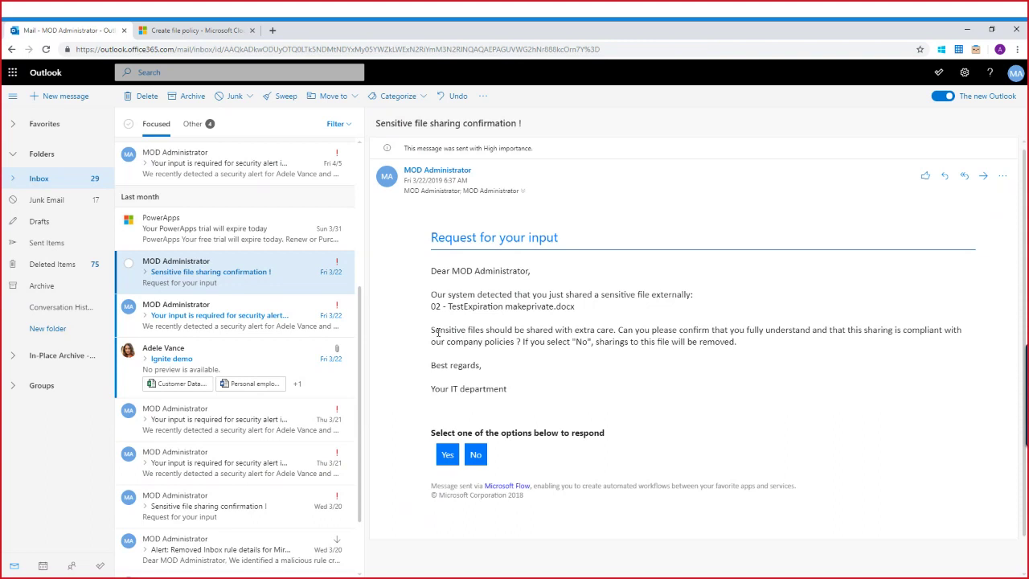
pyautogui.moveTo(438, 331); pyautogui.dragTo(595, 364)
pyautogui.click(583, 380)
pyautogui.moveTo(443, 273); pyautogui.dragTo(571, 353)
pyautogui.click(541, 365)
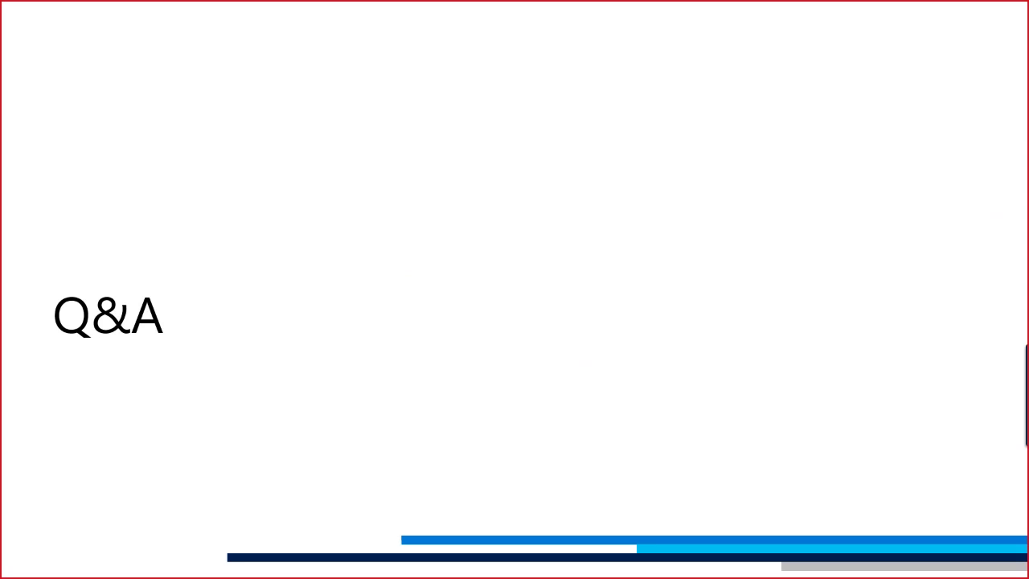
pyautogui.press('Right')
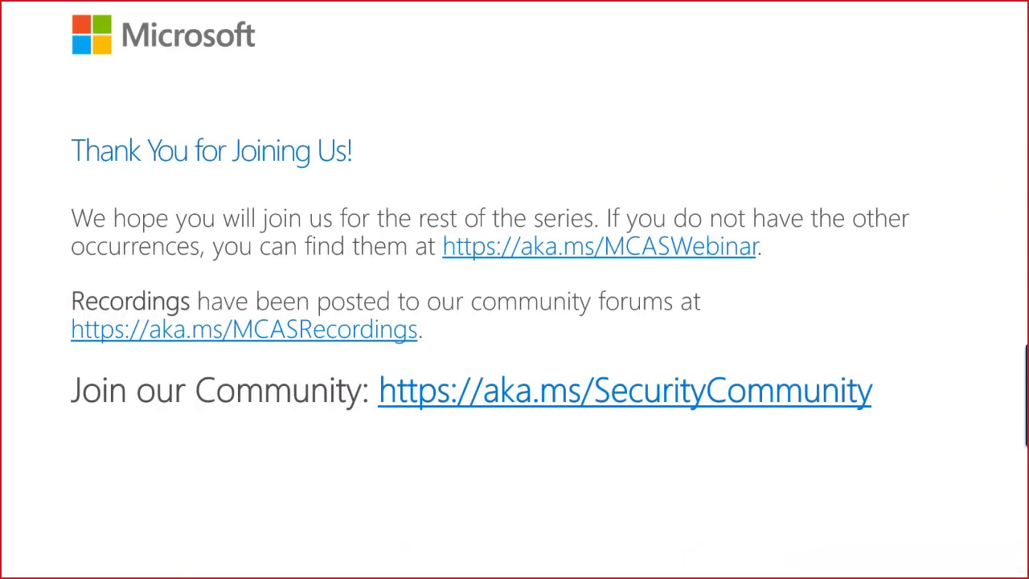